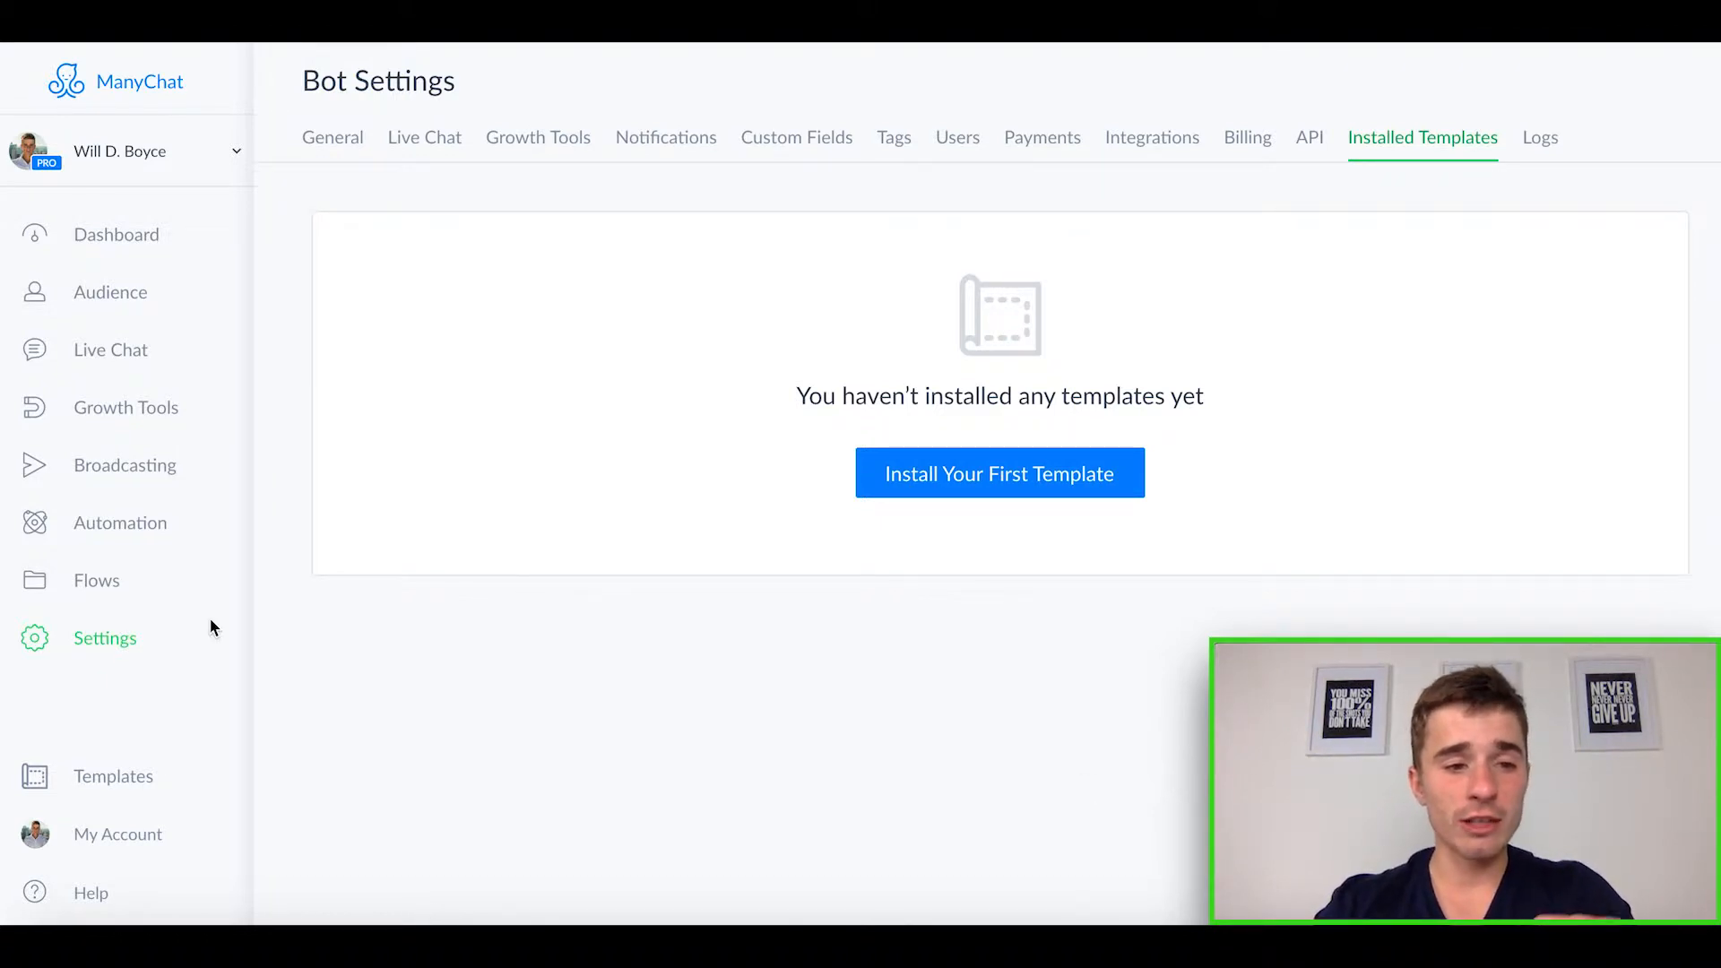
- Open the Home Valuation Flow from the Real Estate Home Valuation folder inside Real Estate Course Flows
left_click(96, 585)
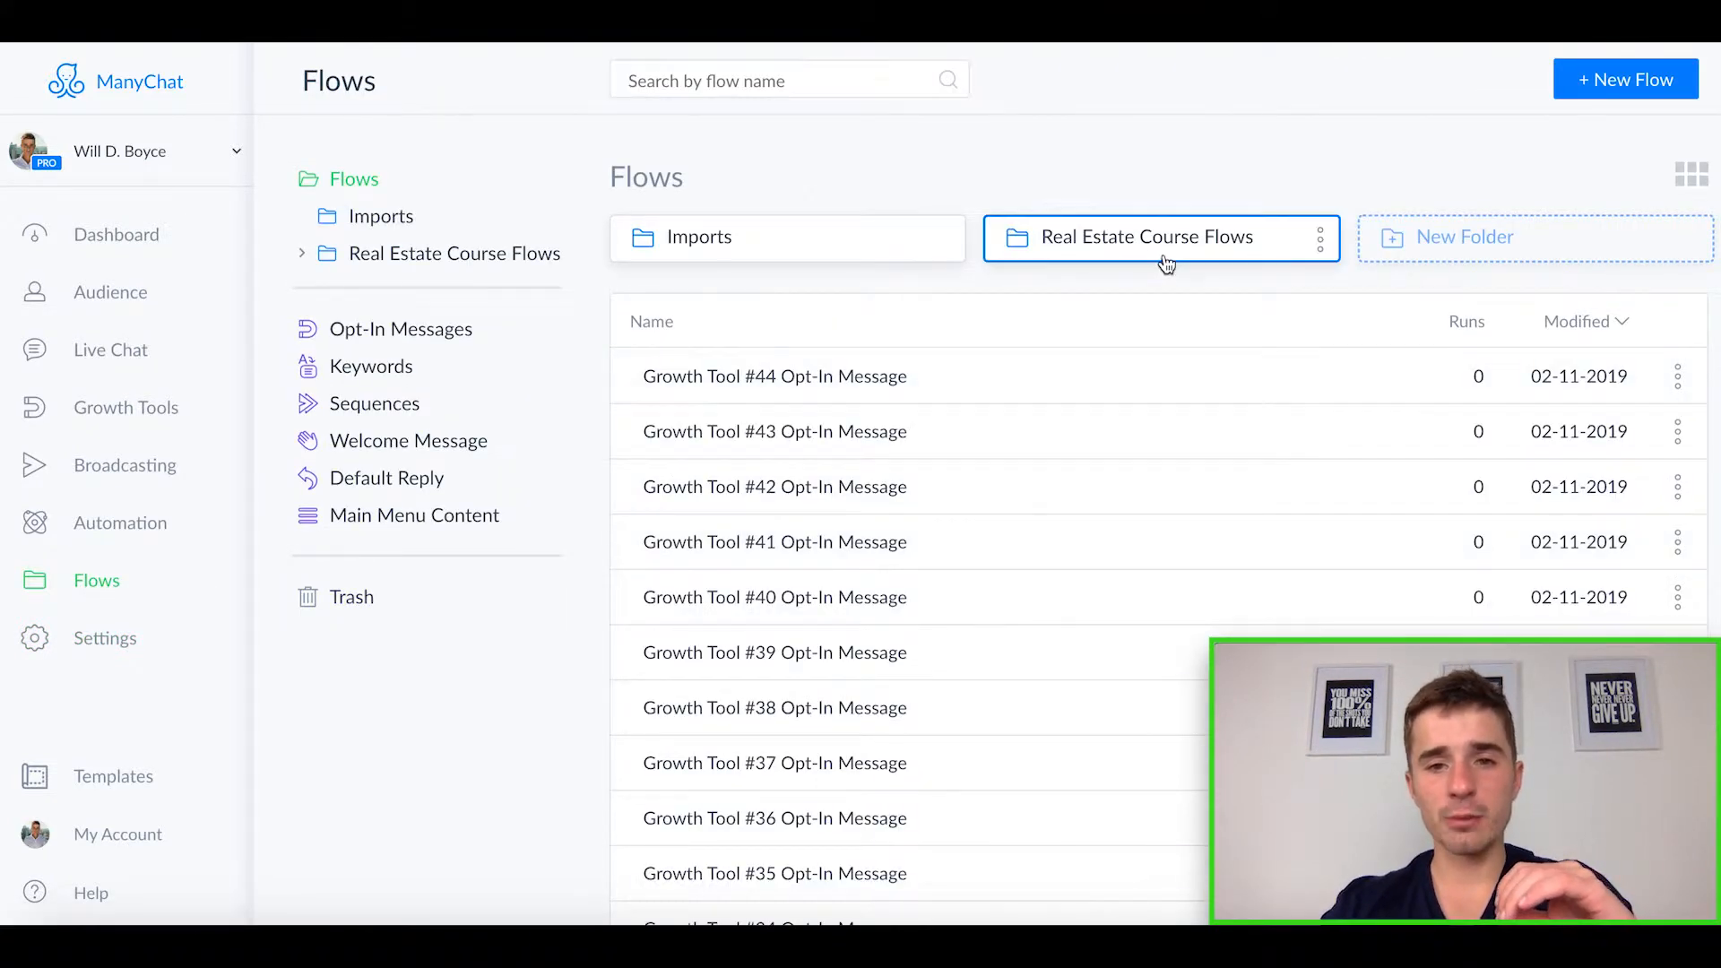
left_click(1166, 262)
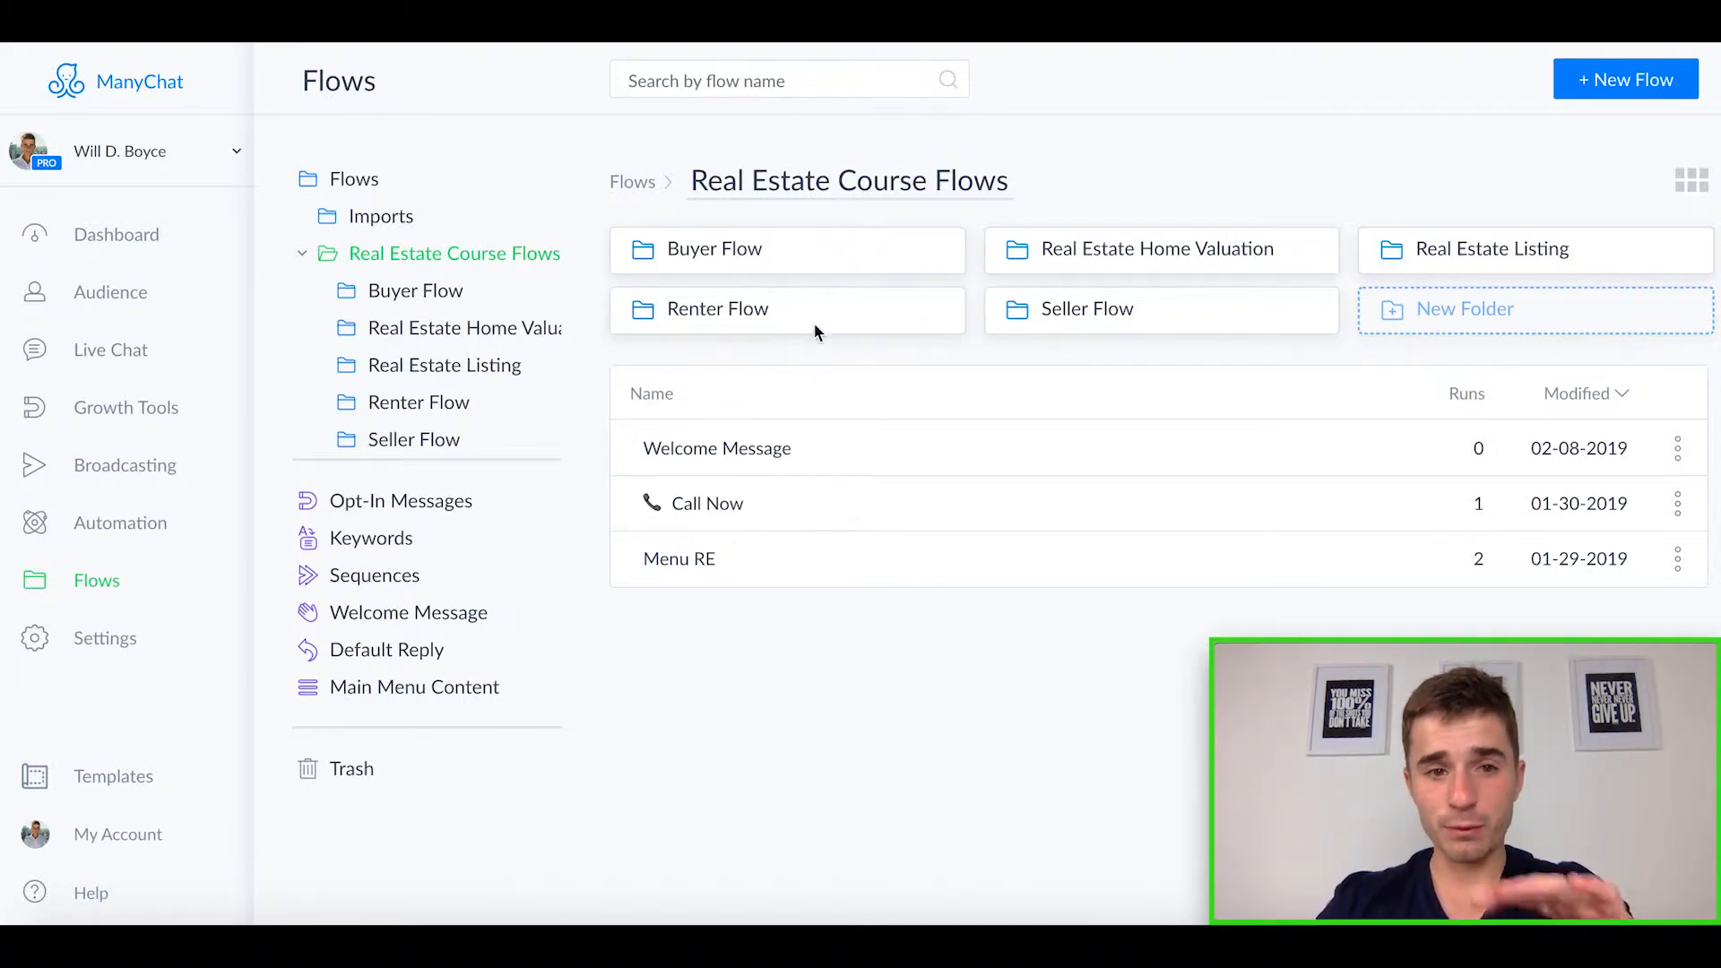
left_click(1126, 260)
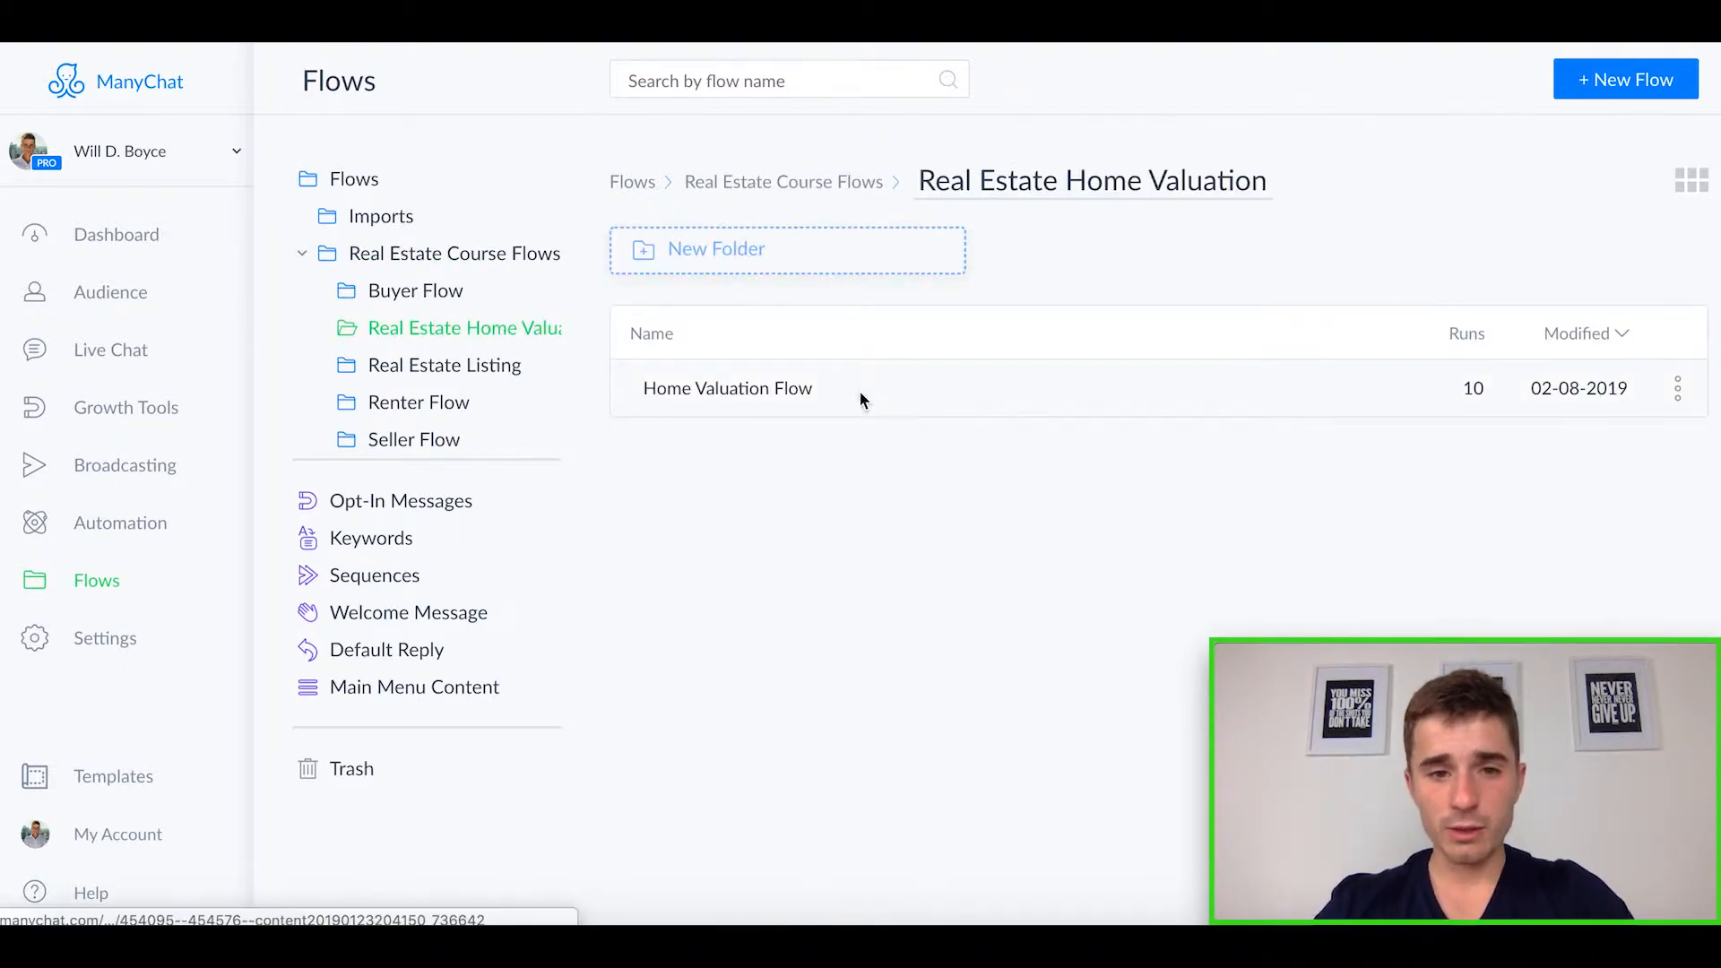
left_click(859, 392)
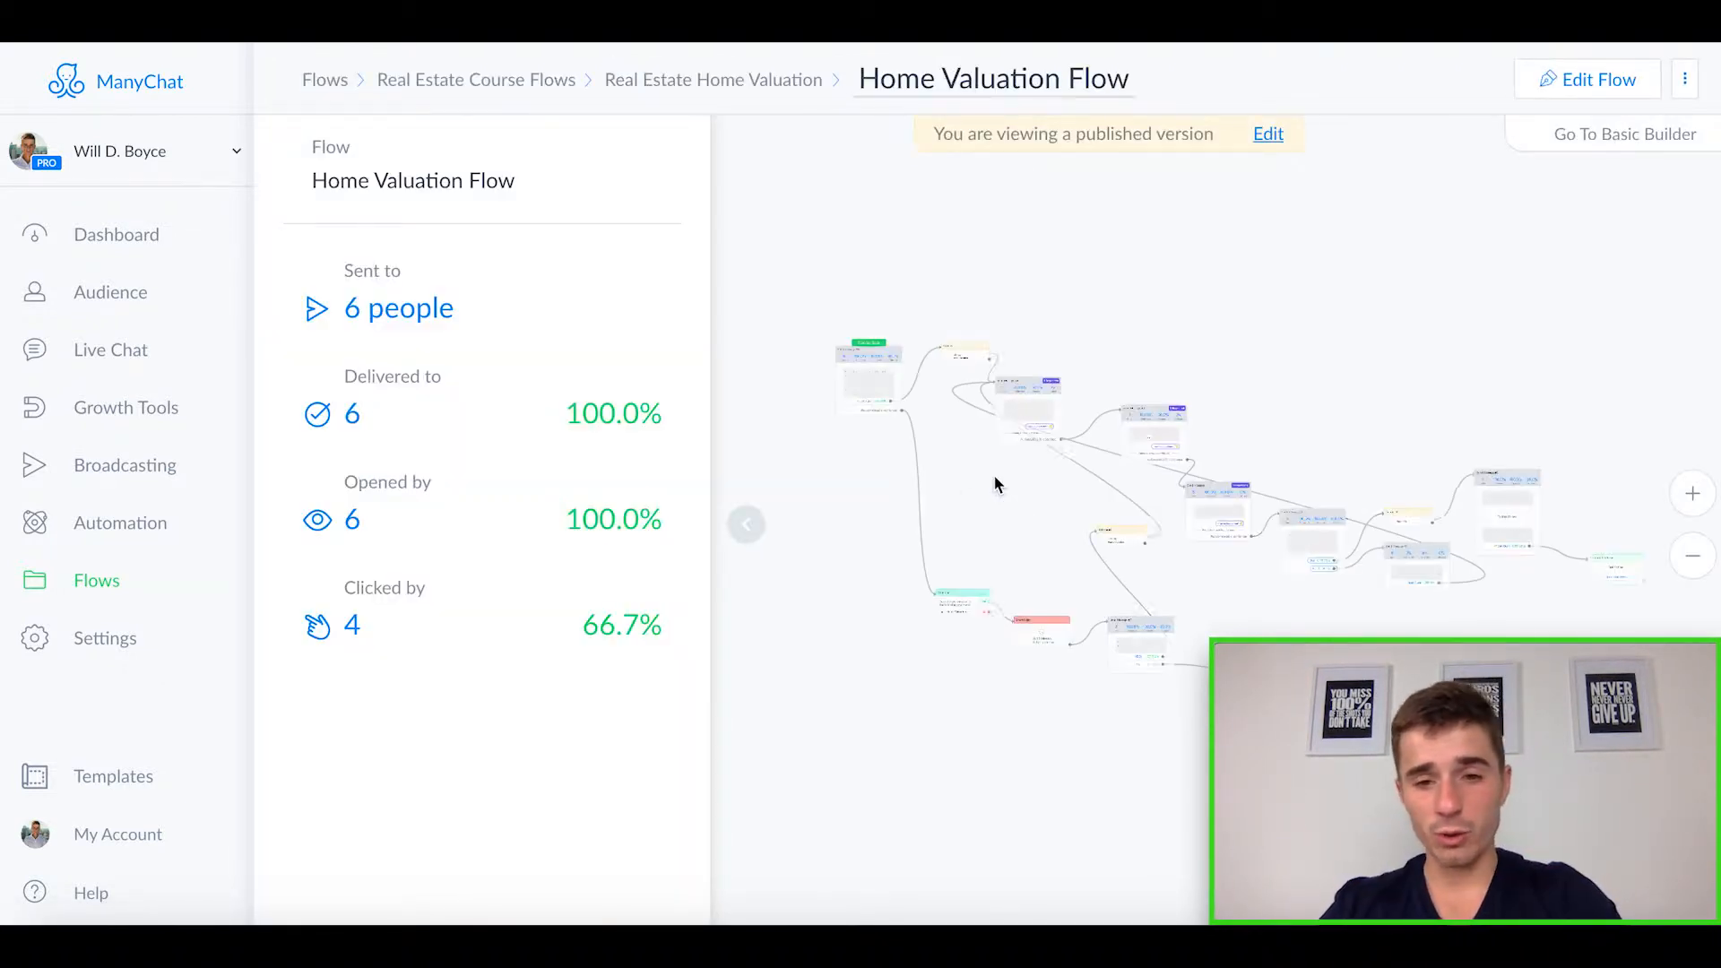
- Examine the Home Valuation Flow's diagram from its starting step through the connected messages, conditions and actions
scroll(997, 484, "up", 2)
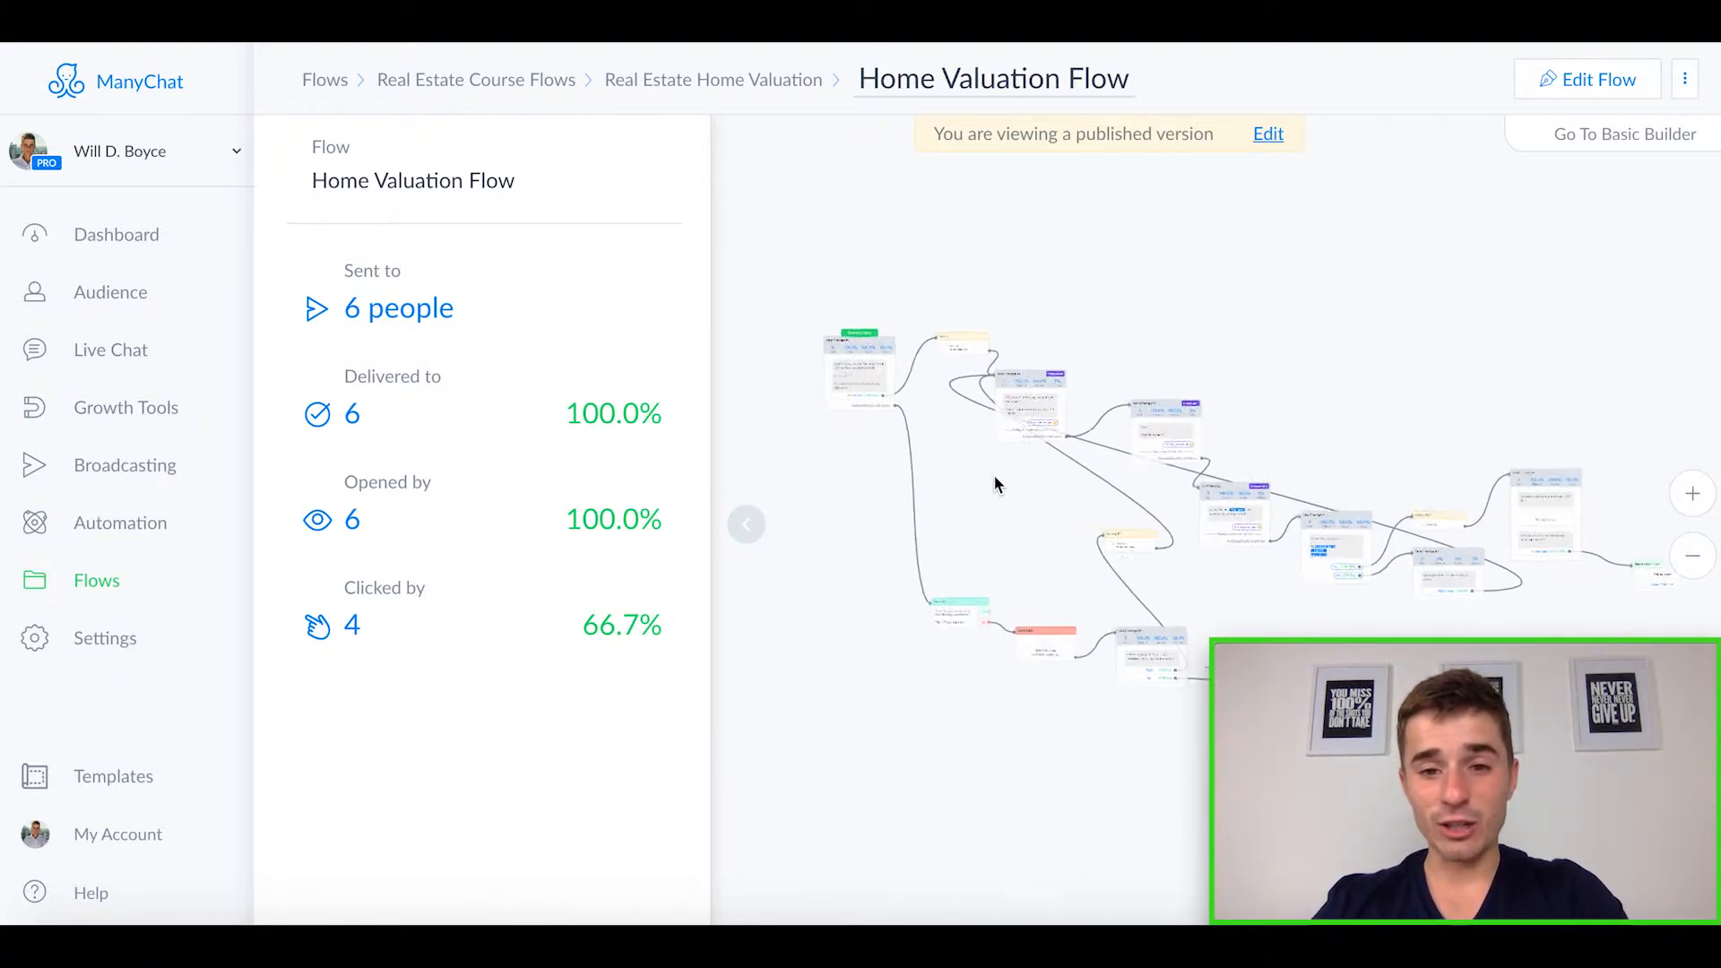
left_click_drag(995, 483, 913, 392)
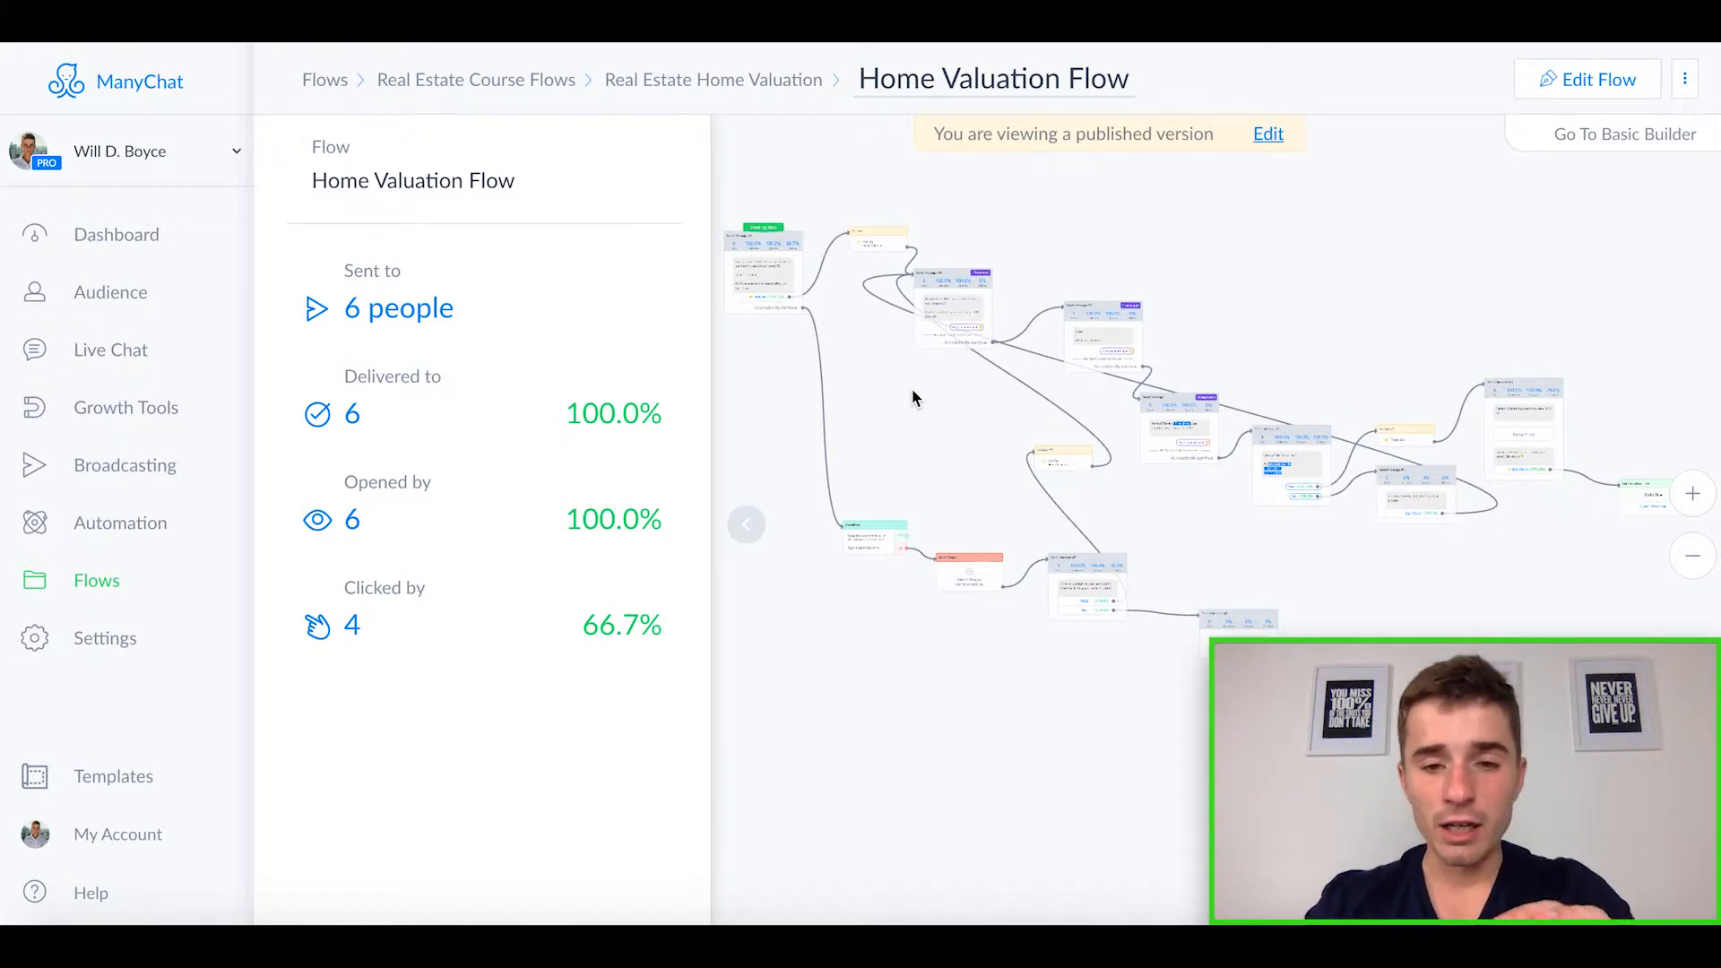
left_click_drag(958, 447, 942, 415)
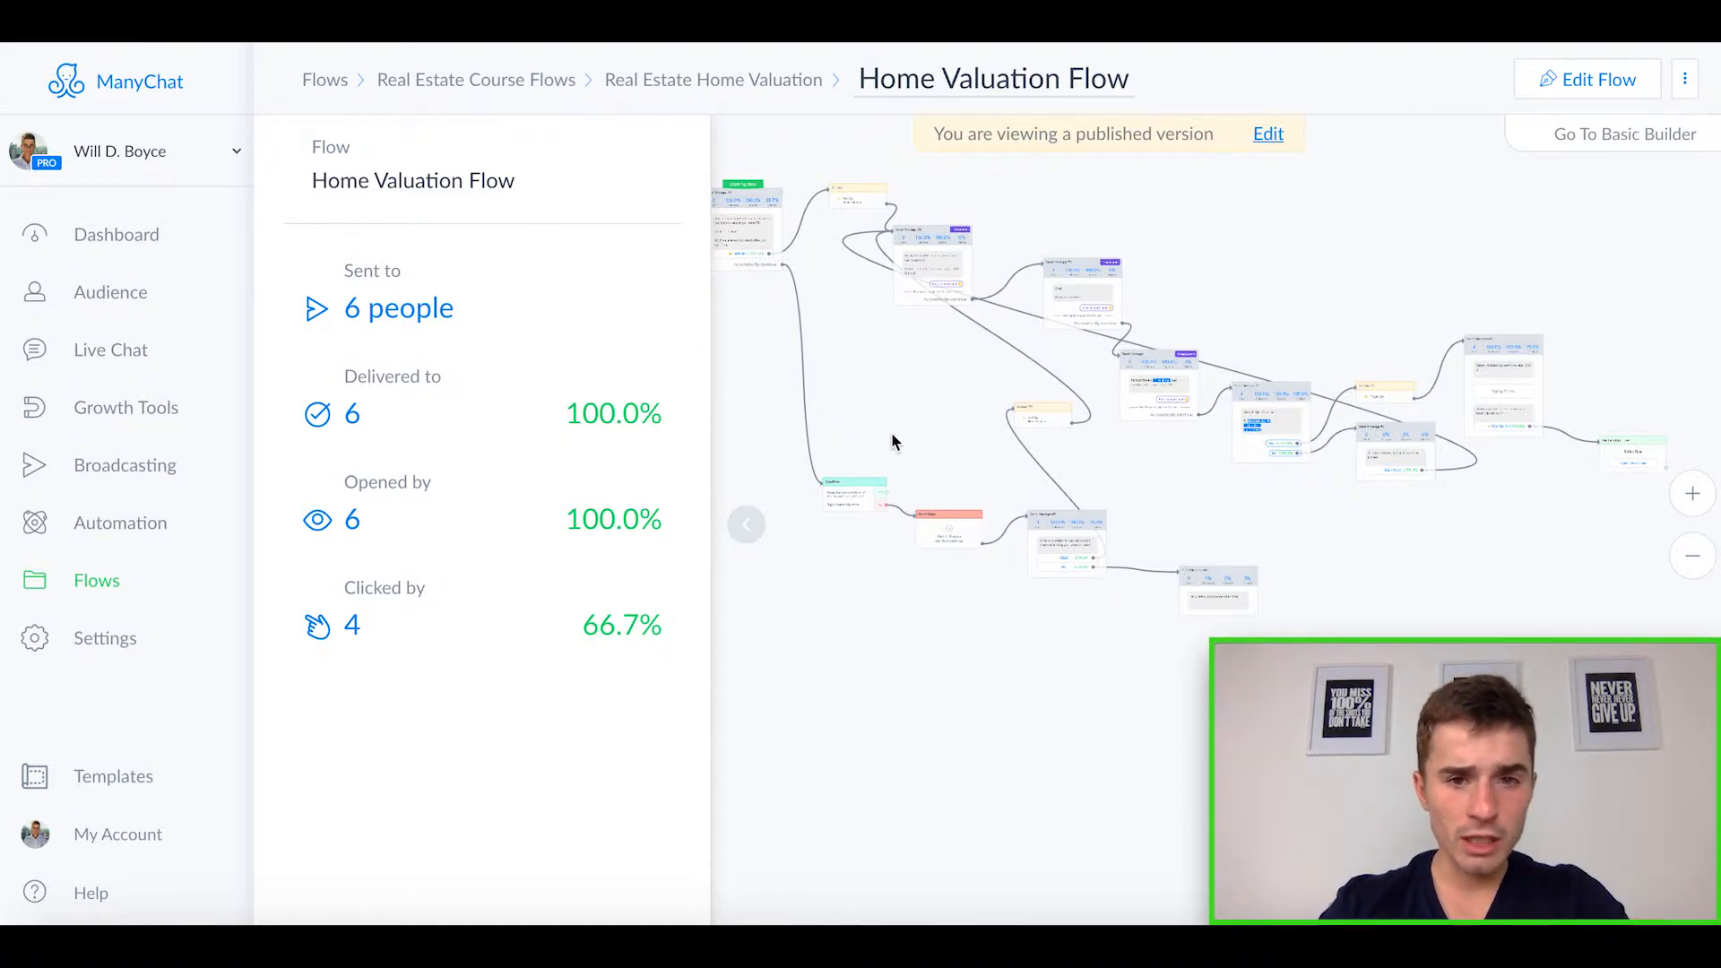
scroll(828, 345, "up", 3)
left_click_drag(835, 346, 1014, 615)
scroll(1056, 347, "up", 3)
scroll(929, 517, "up", 1)
left_click_drag(975, 545, 960, 420)
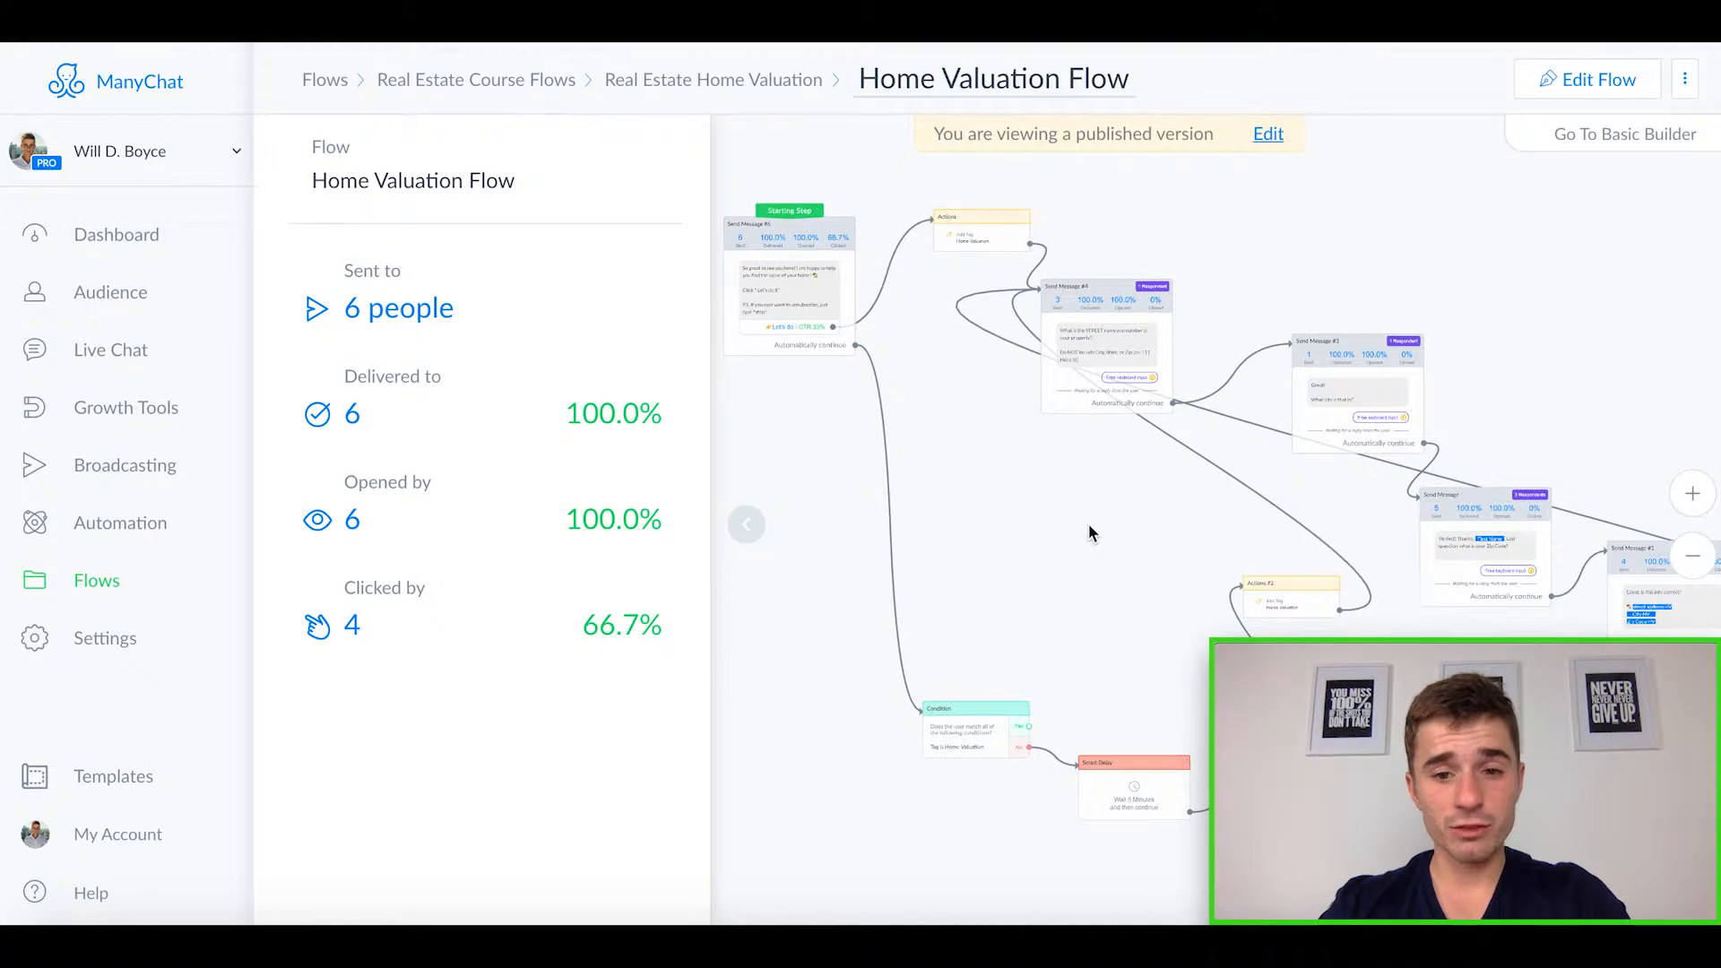
left_click_drag(1089, 526, 842, 400)
left_click_drag(1240, 549, 905, 442)
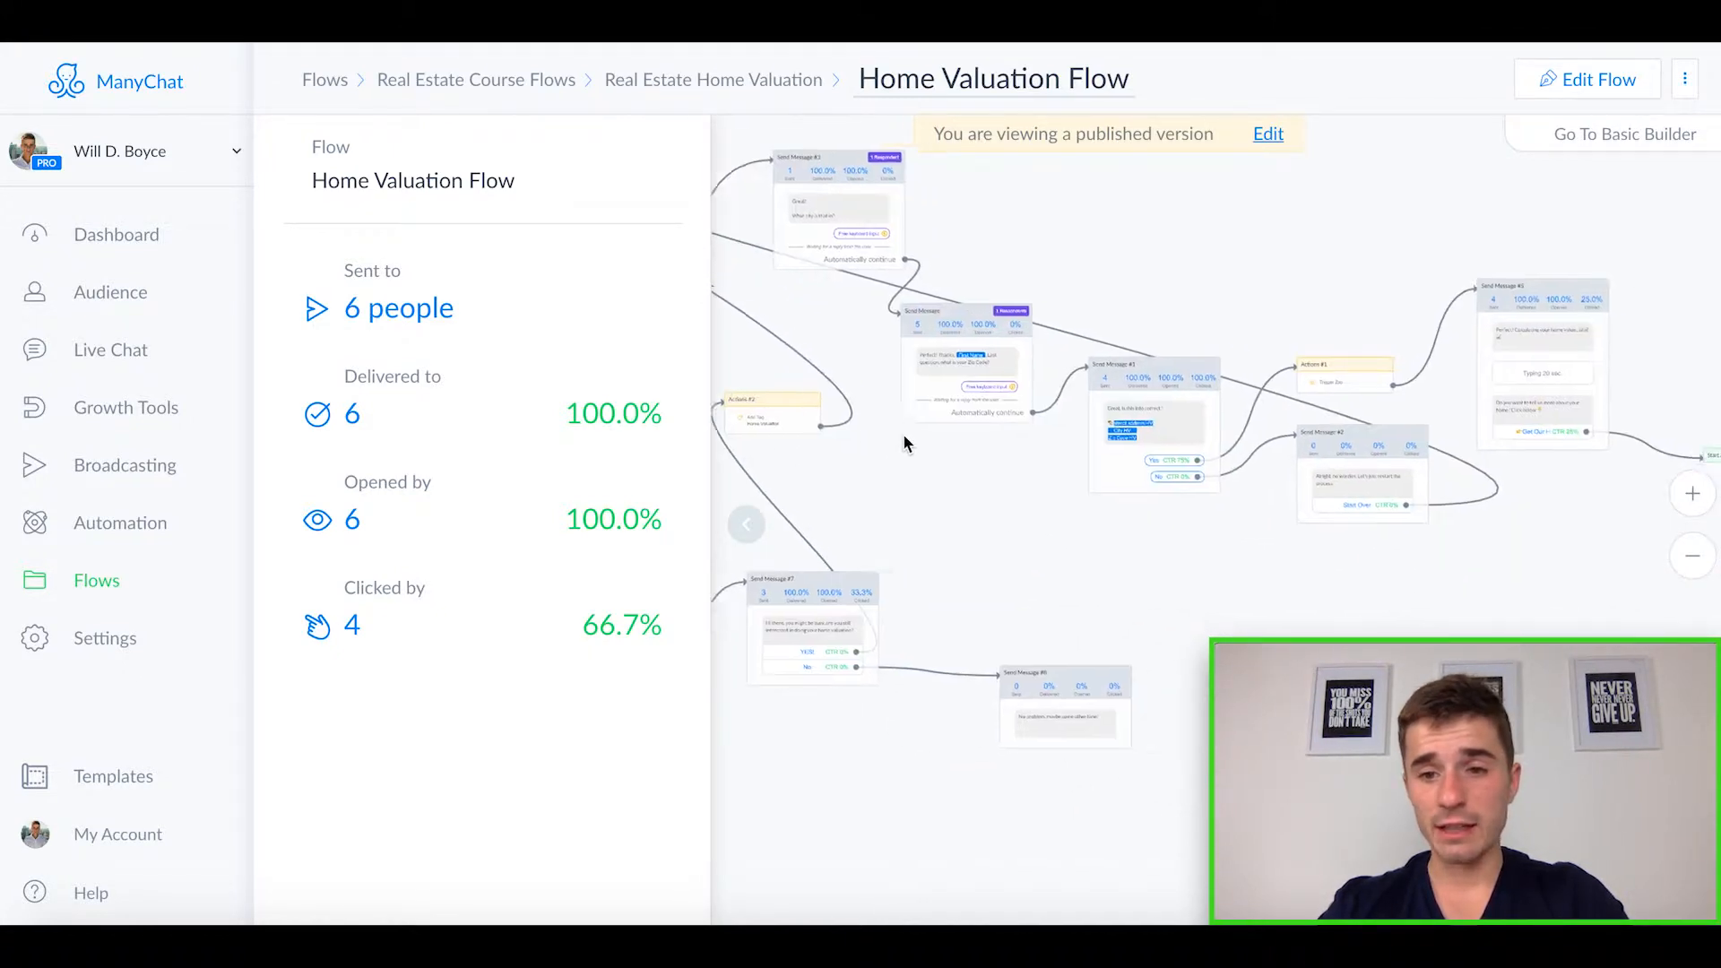
left_click_drag(1359, 549, 1365, 519)
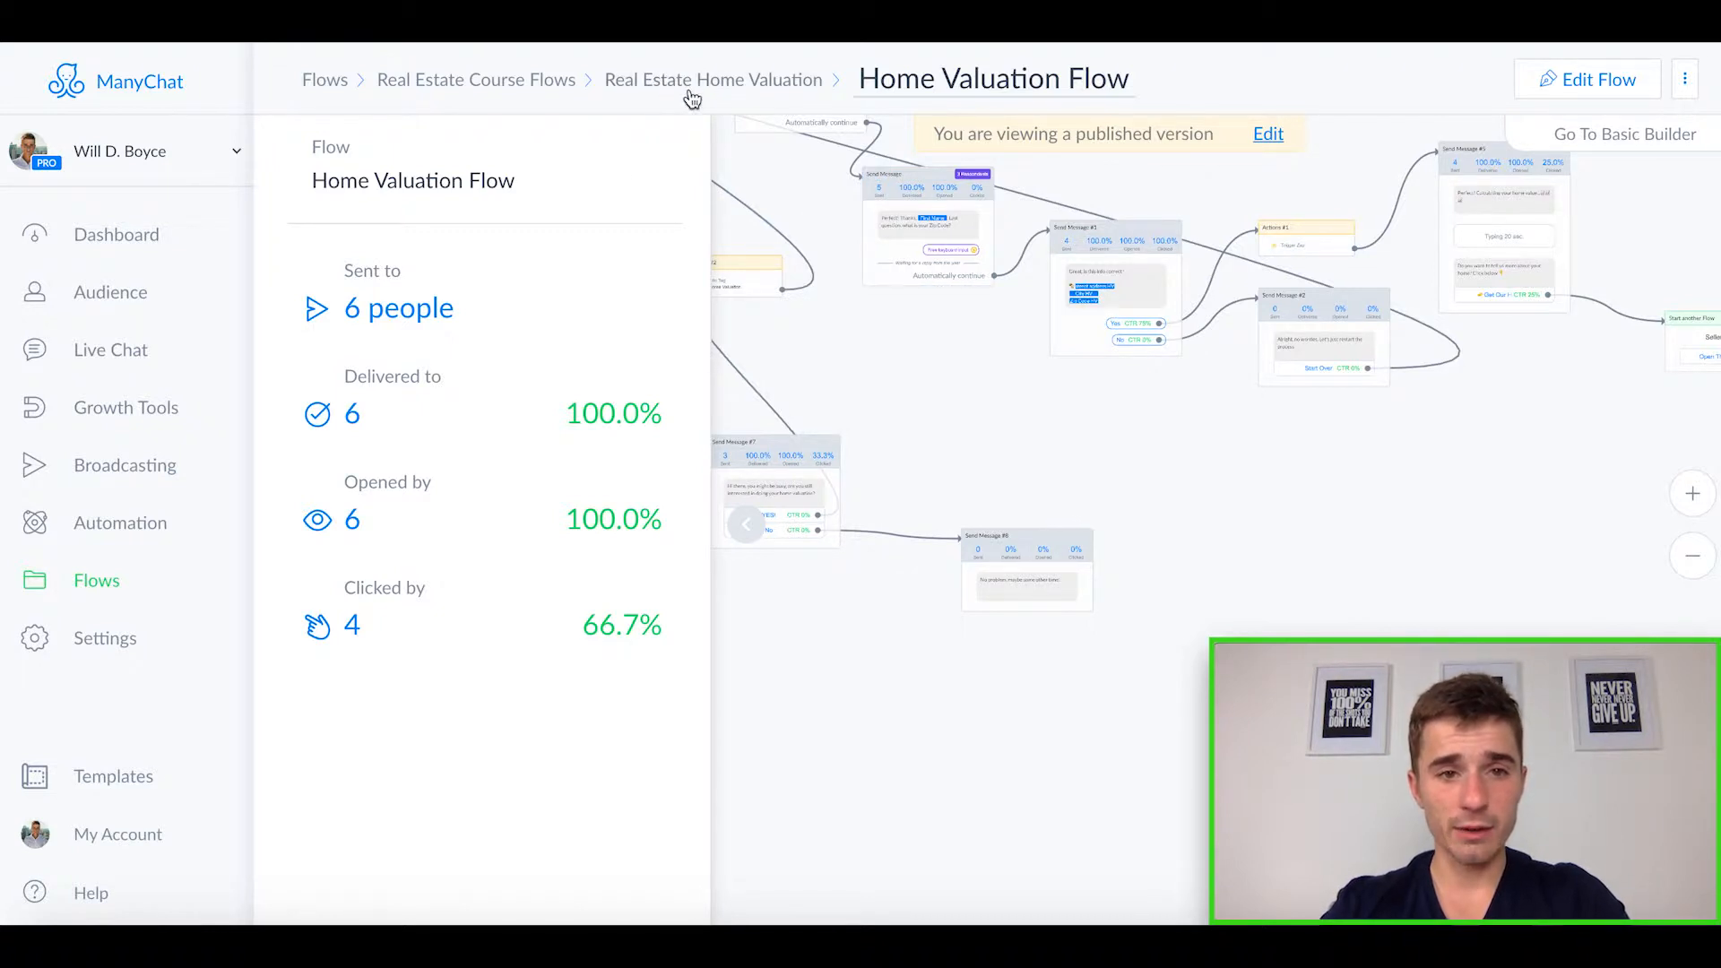
- Create a new flow named "Free Course Demo" in the Real Estate Course Flows folder
left_click(527, 92)
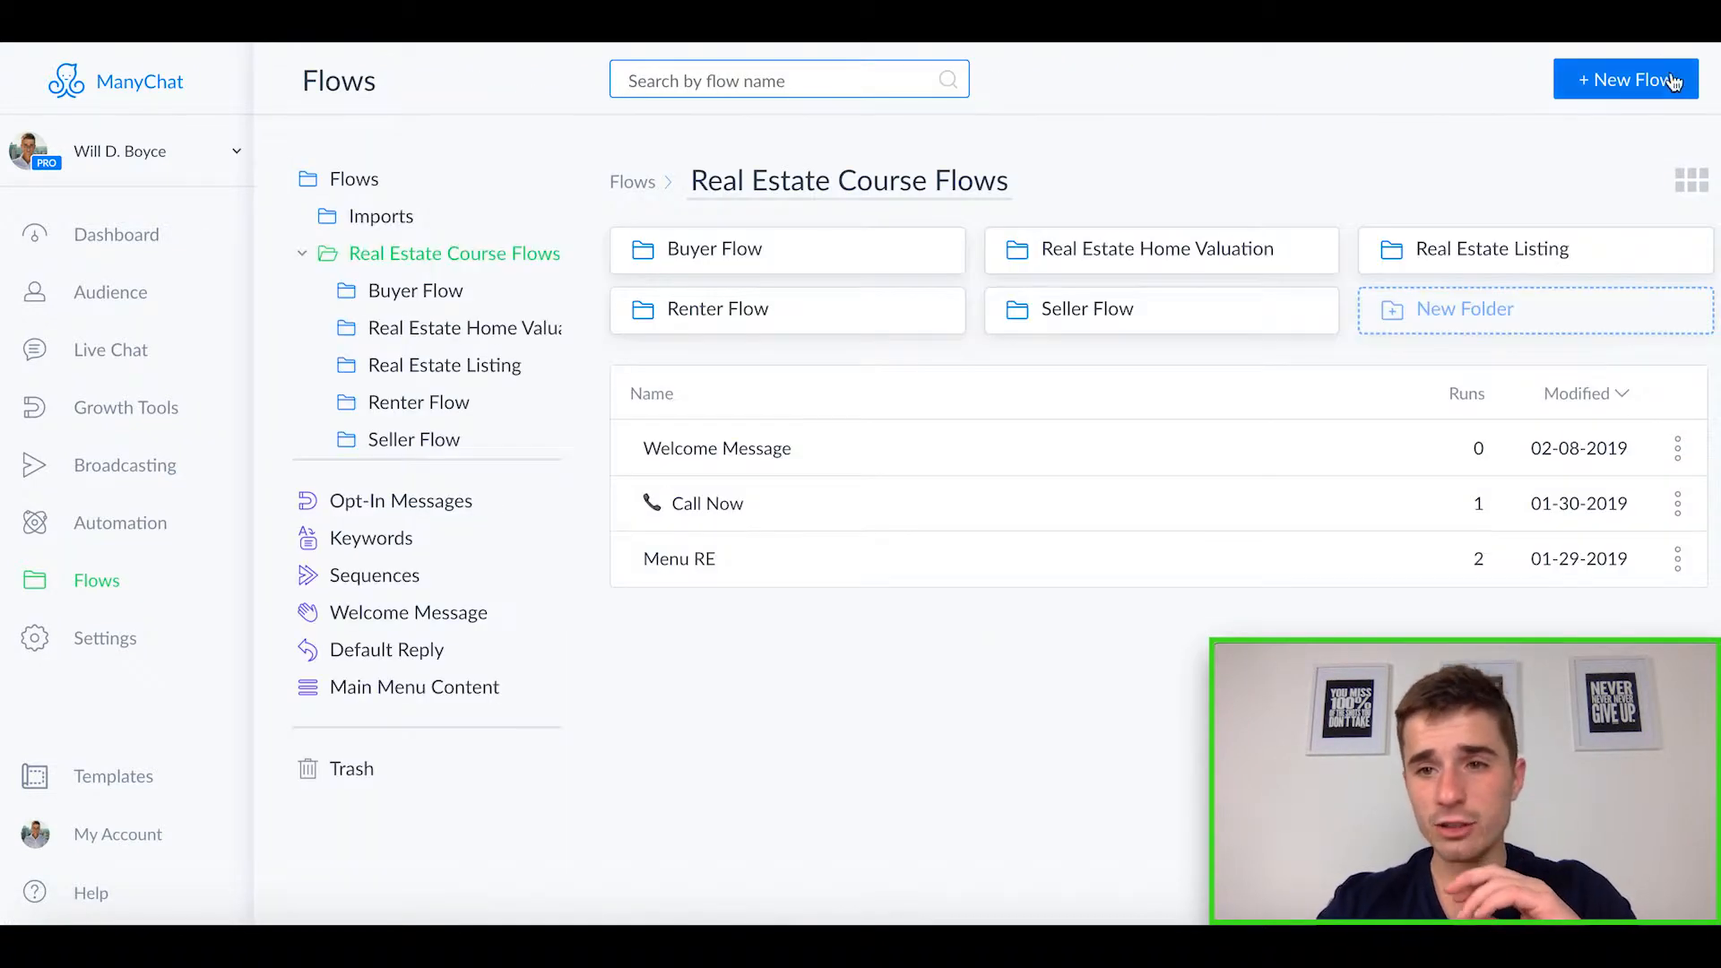
left_click(1658, 80)
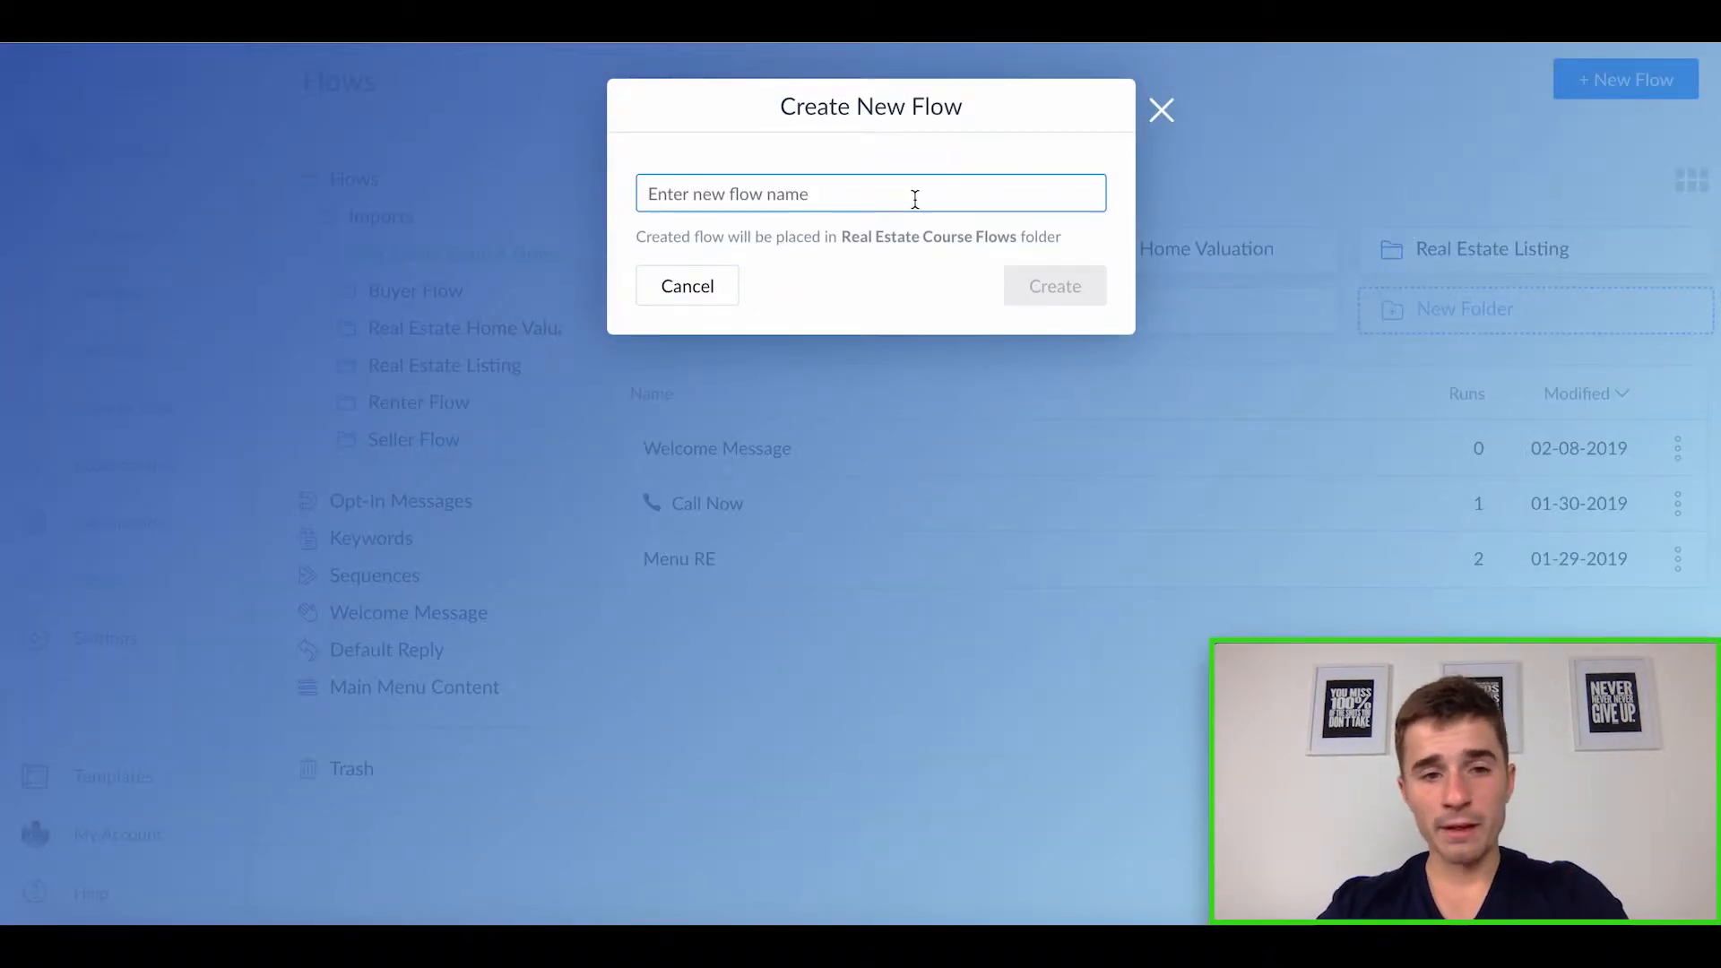
type("F")
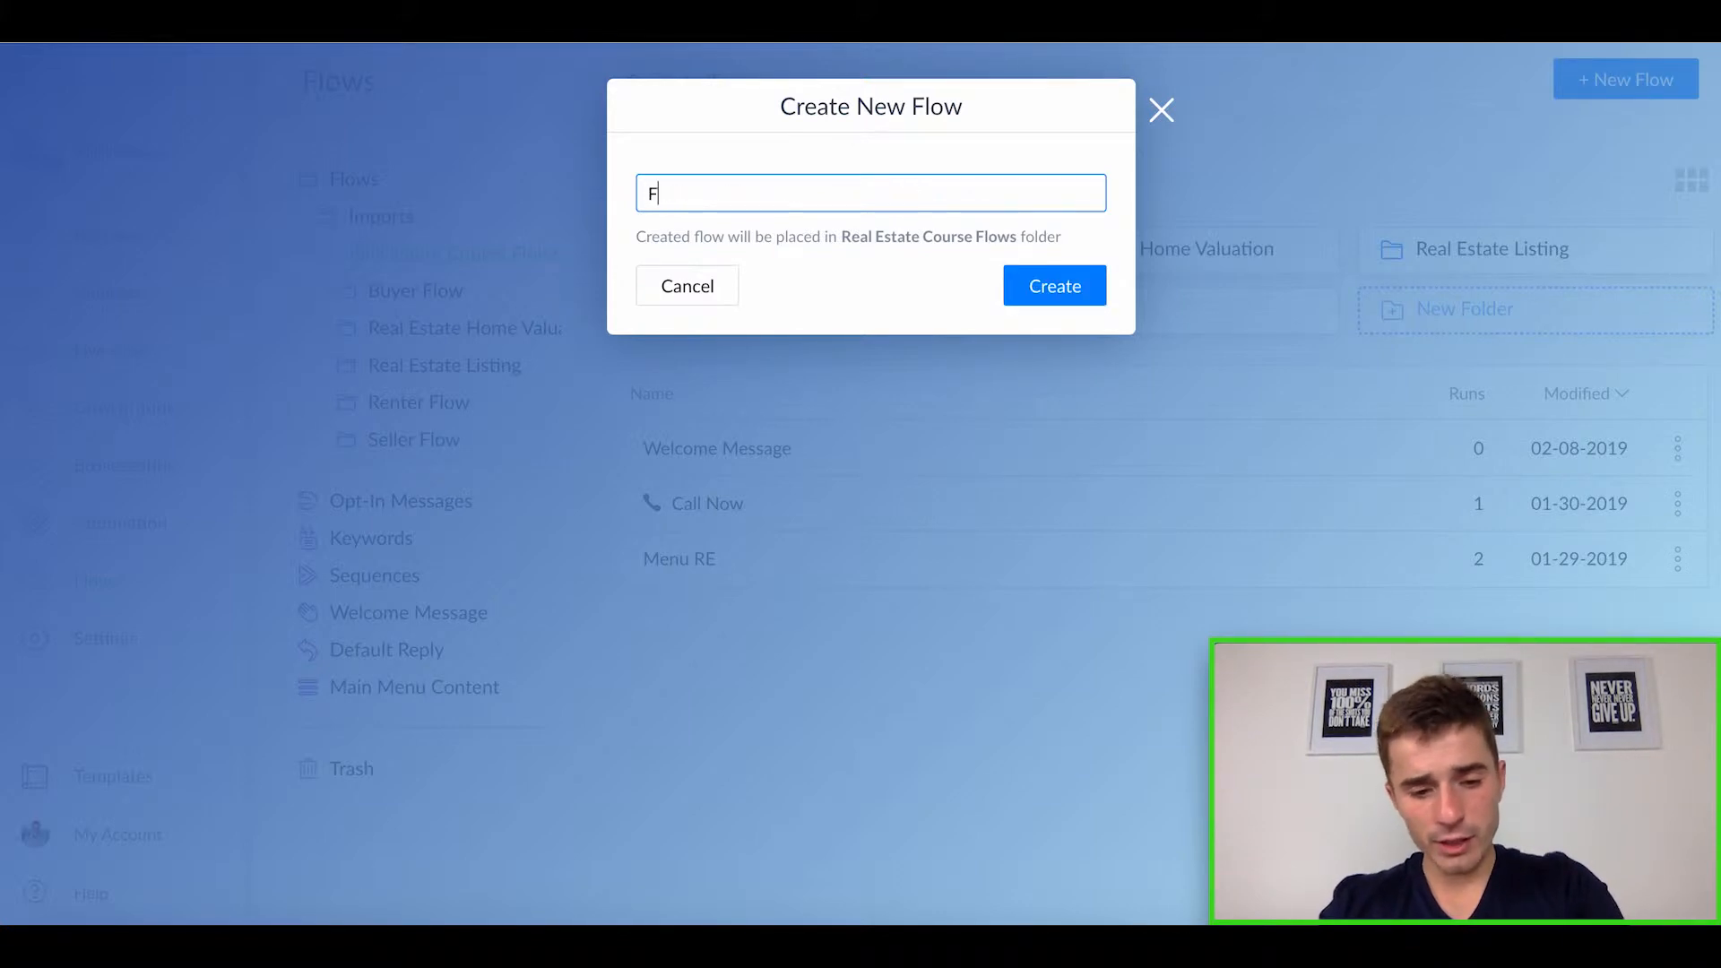
type("ree Cour")
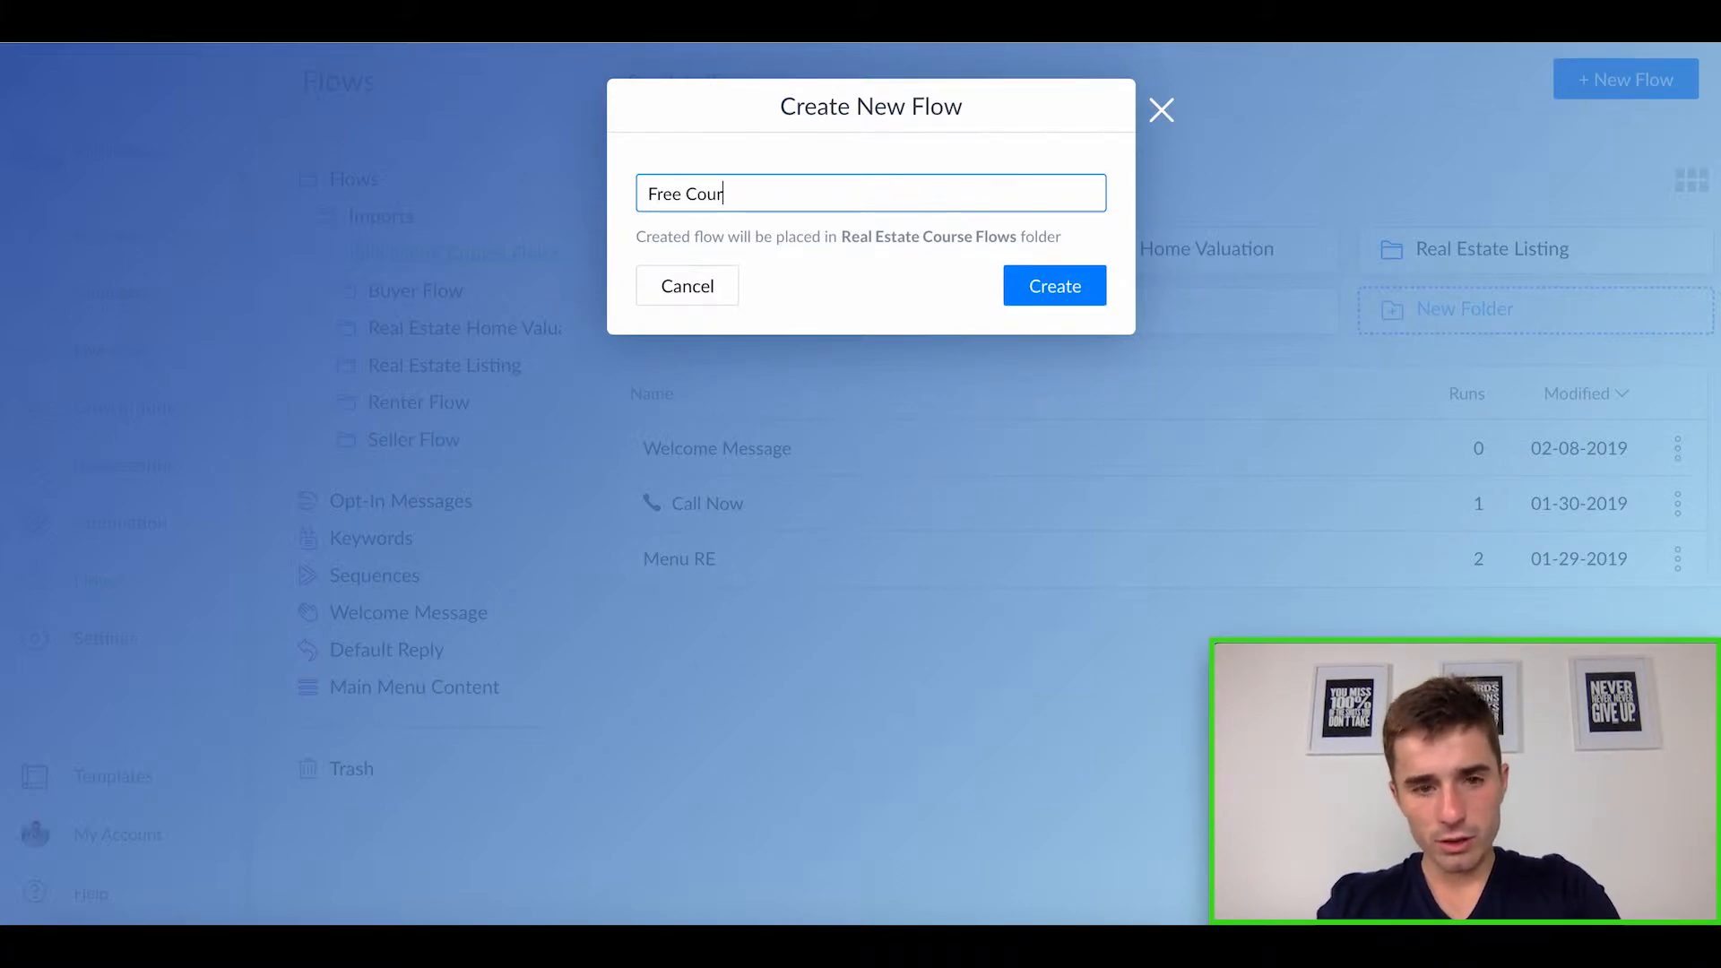
type("se Demo")
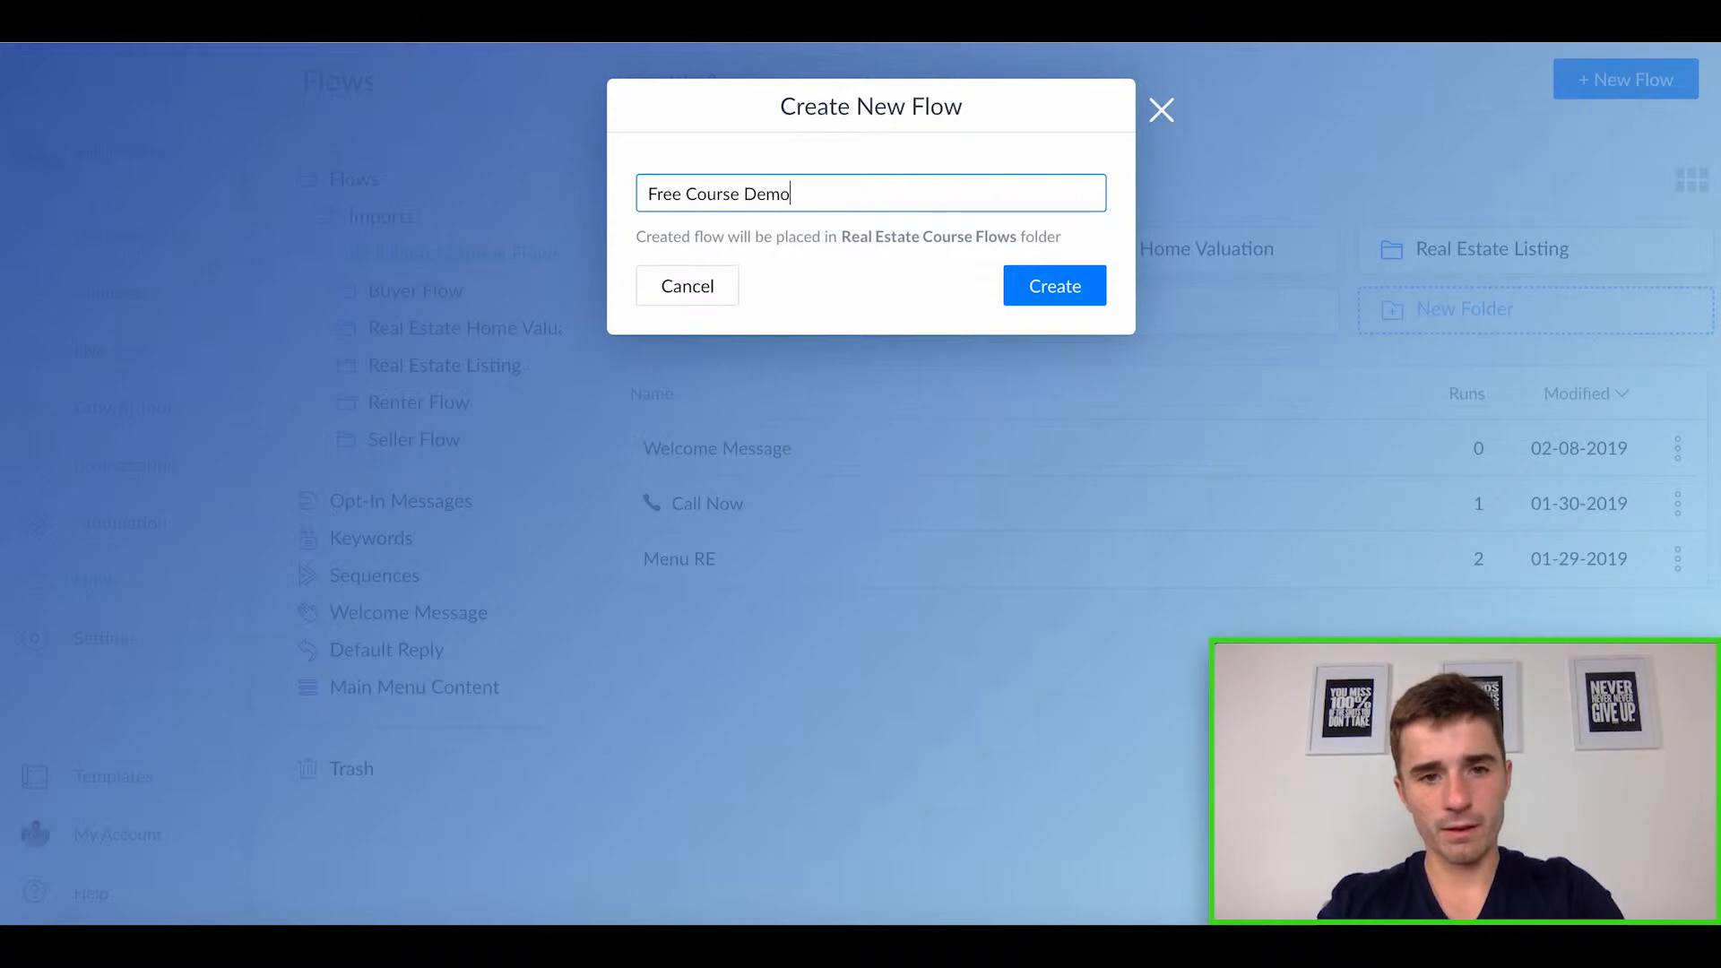
left_click(1096, 305)
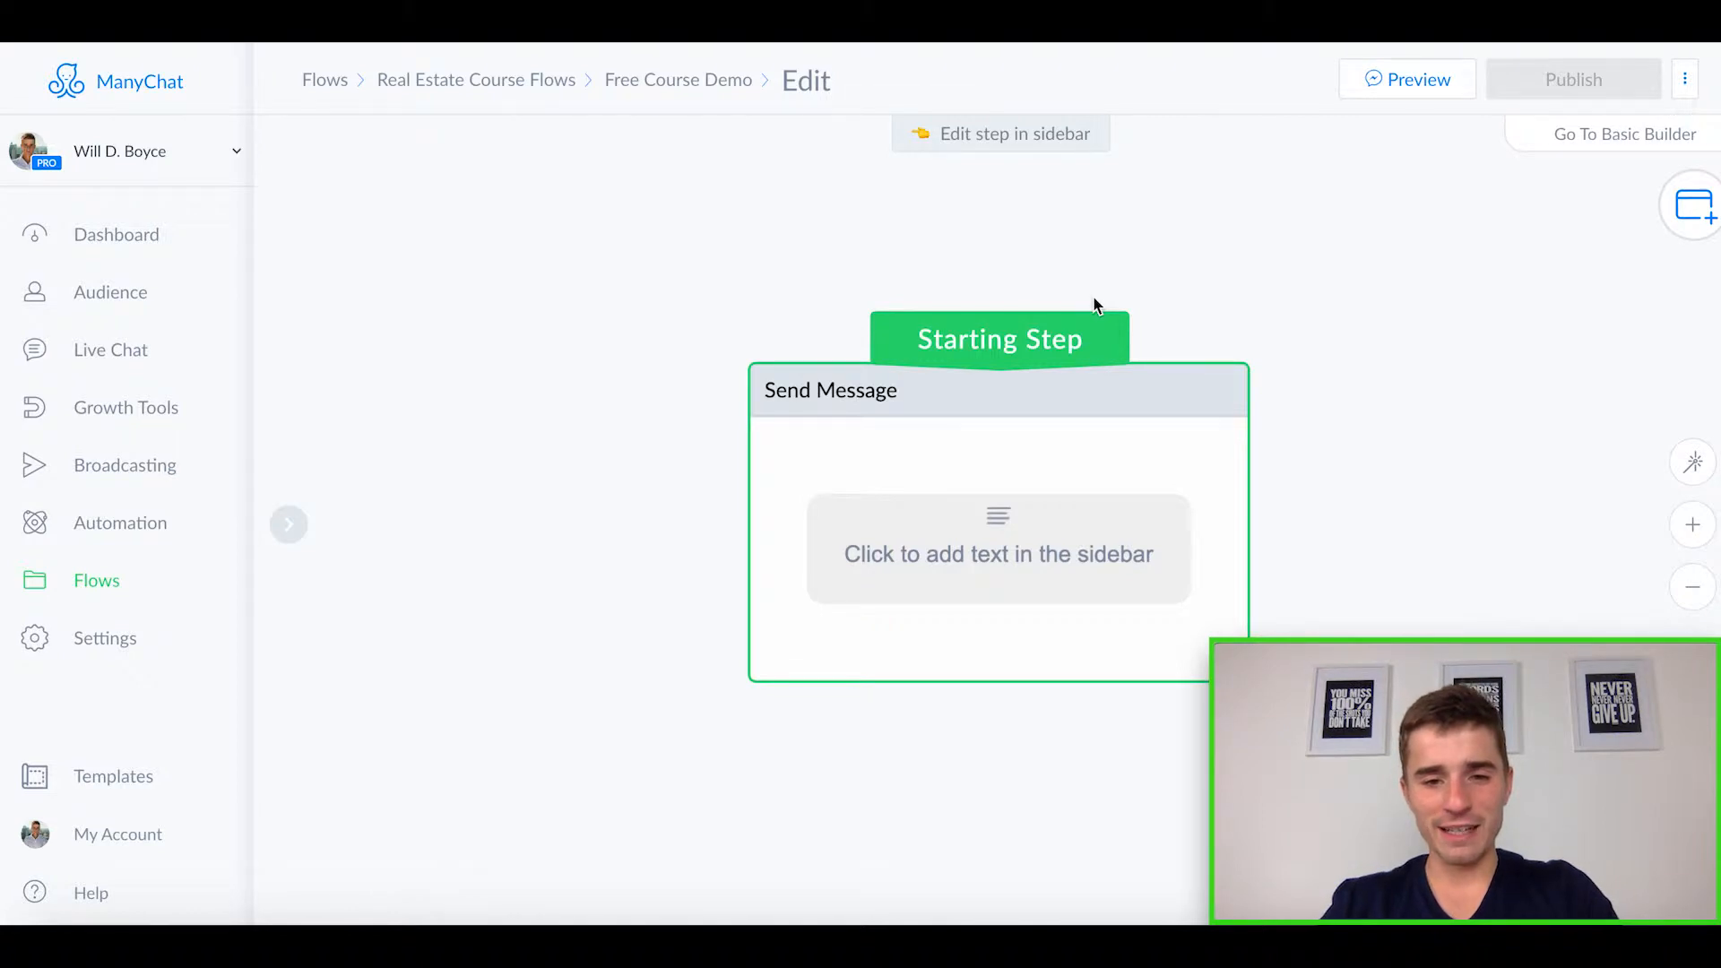
- Look at the starting message's editing options and the basic builder view, and return to the flow builder
left_click(975, 538)
left_click(528, 263)
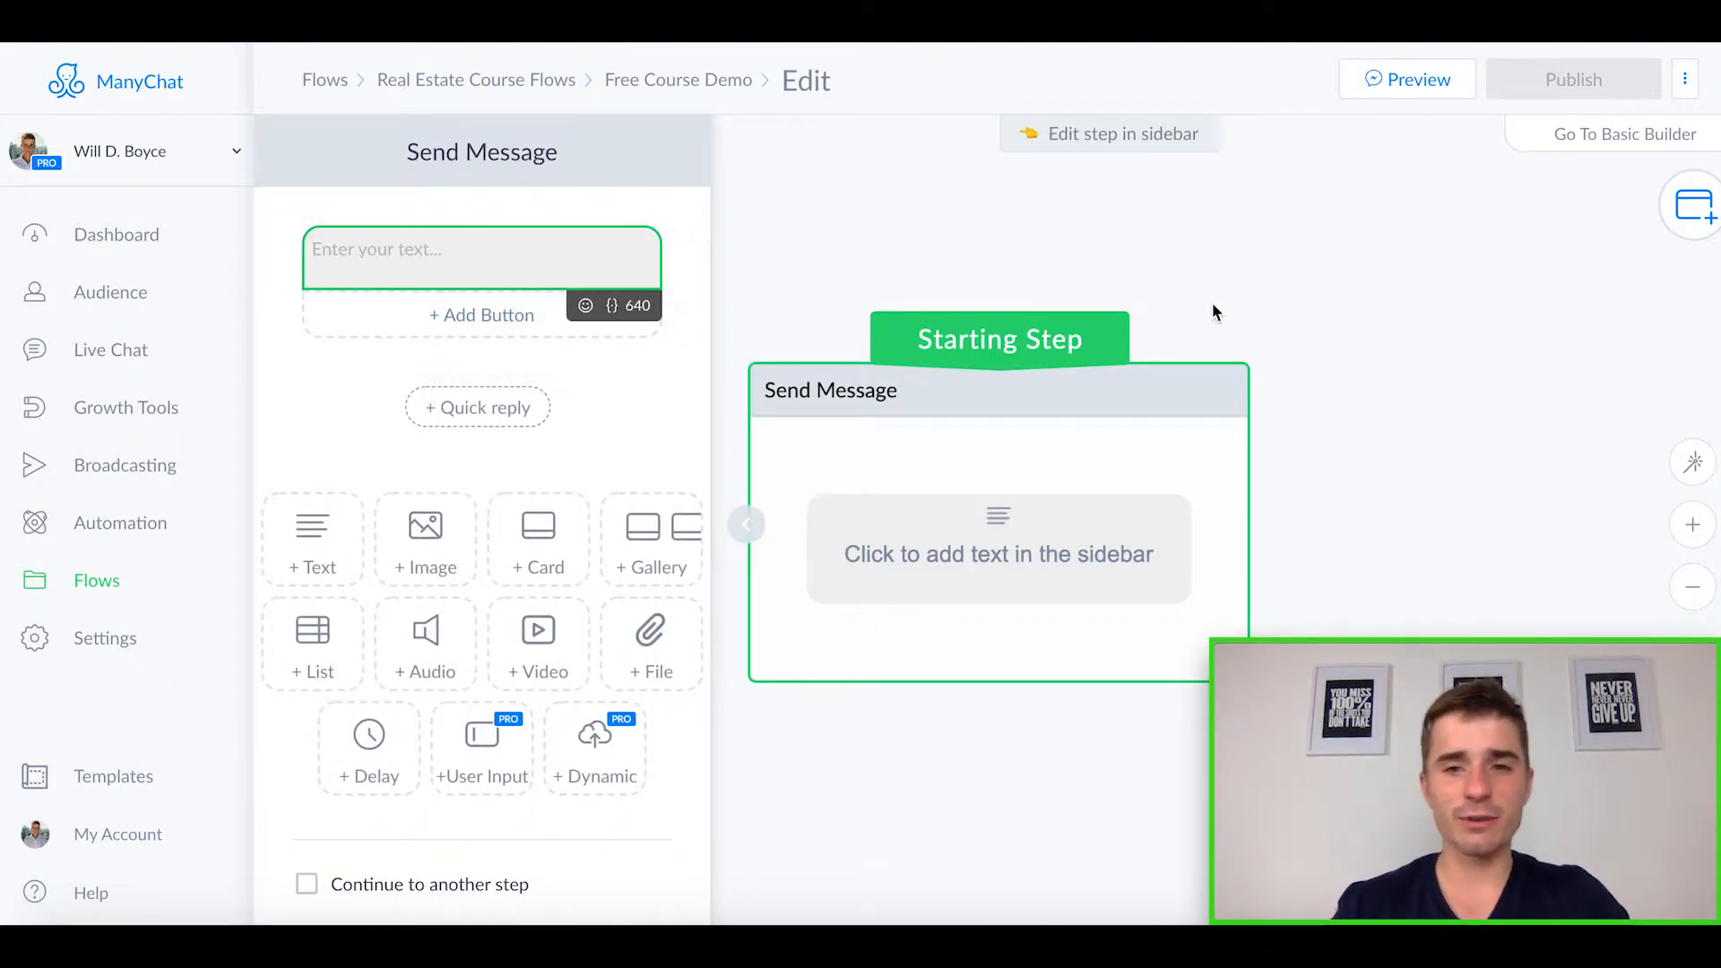
left_click(1380, 301)
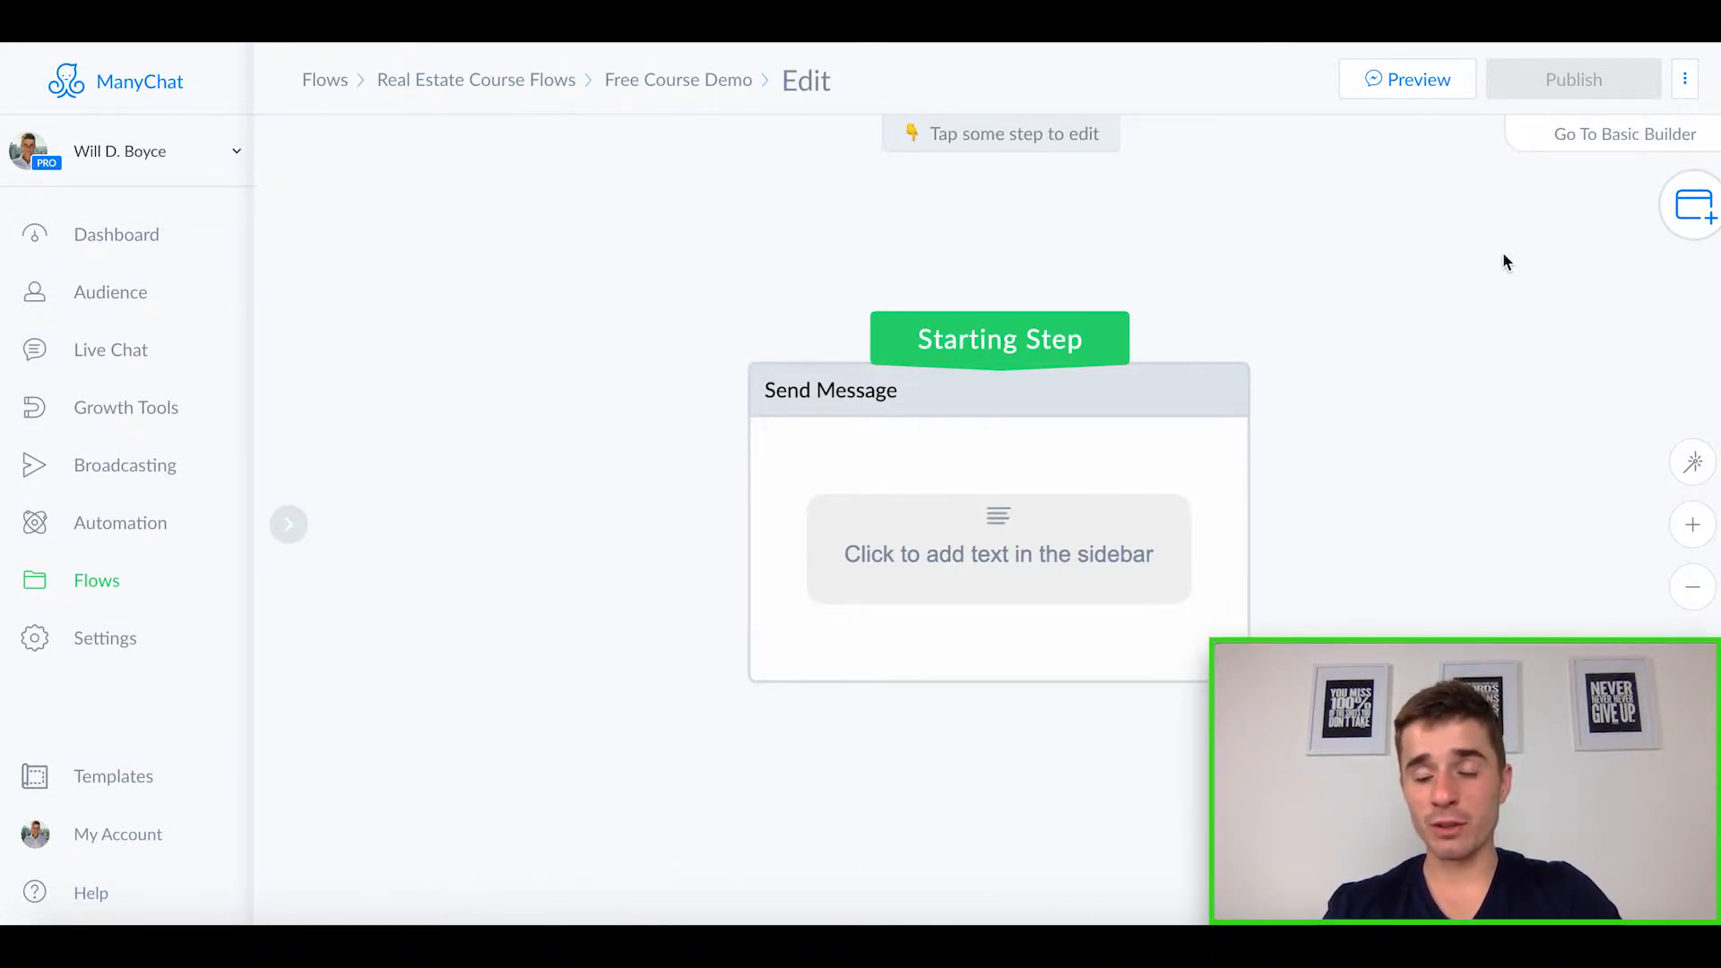
left_click(1598, 143)
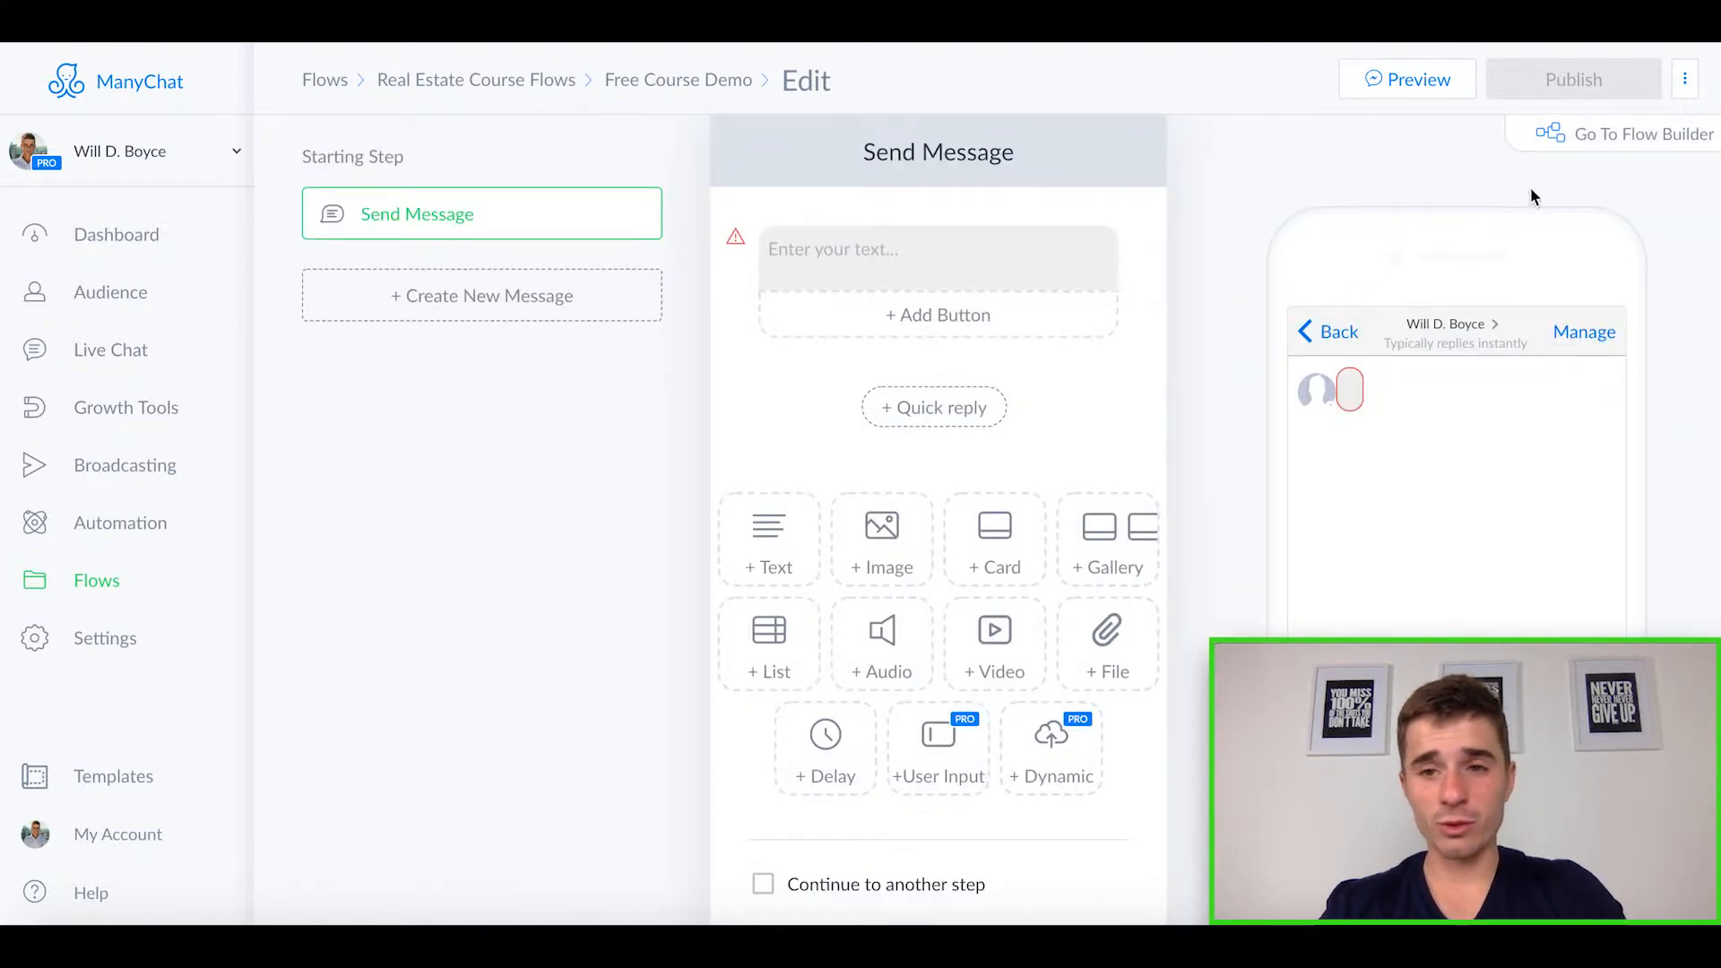
left_click(1659, 141)
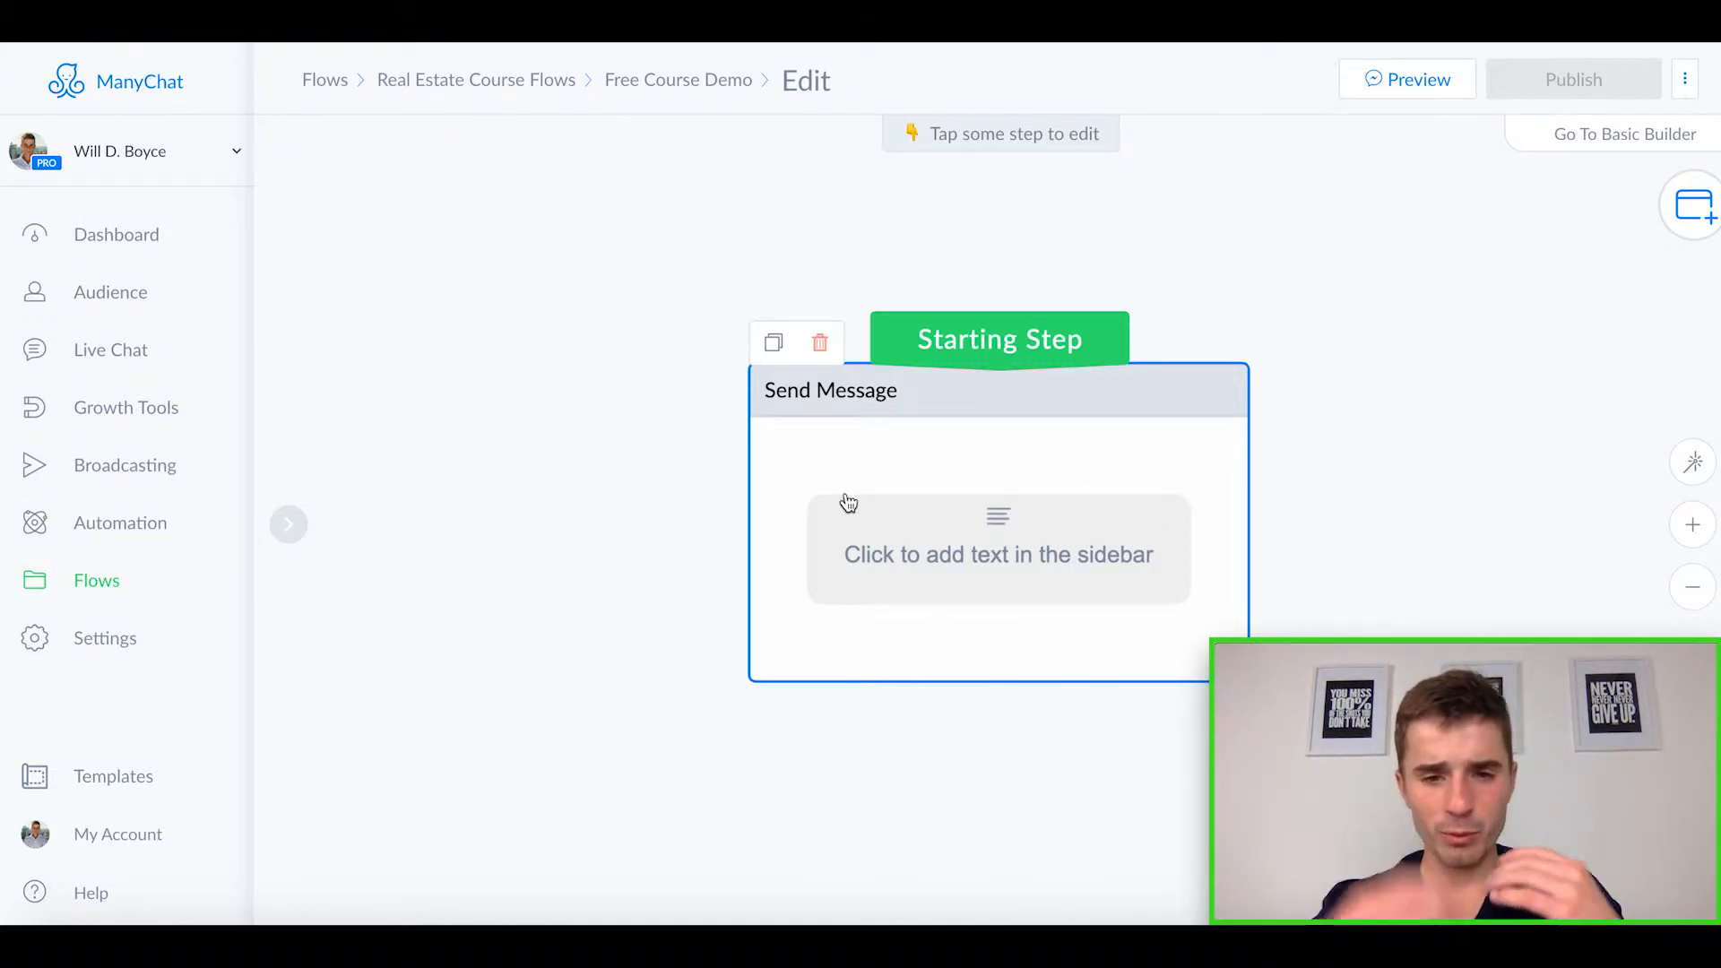
- Move the starting step up and to the left on the canvas and begin its message text with "Welcome,"
left_click_drag(1164, 415, 866, 285)
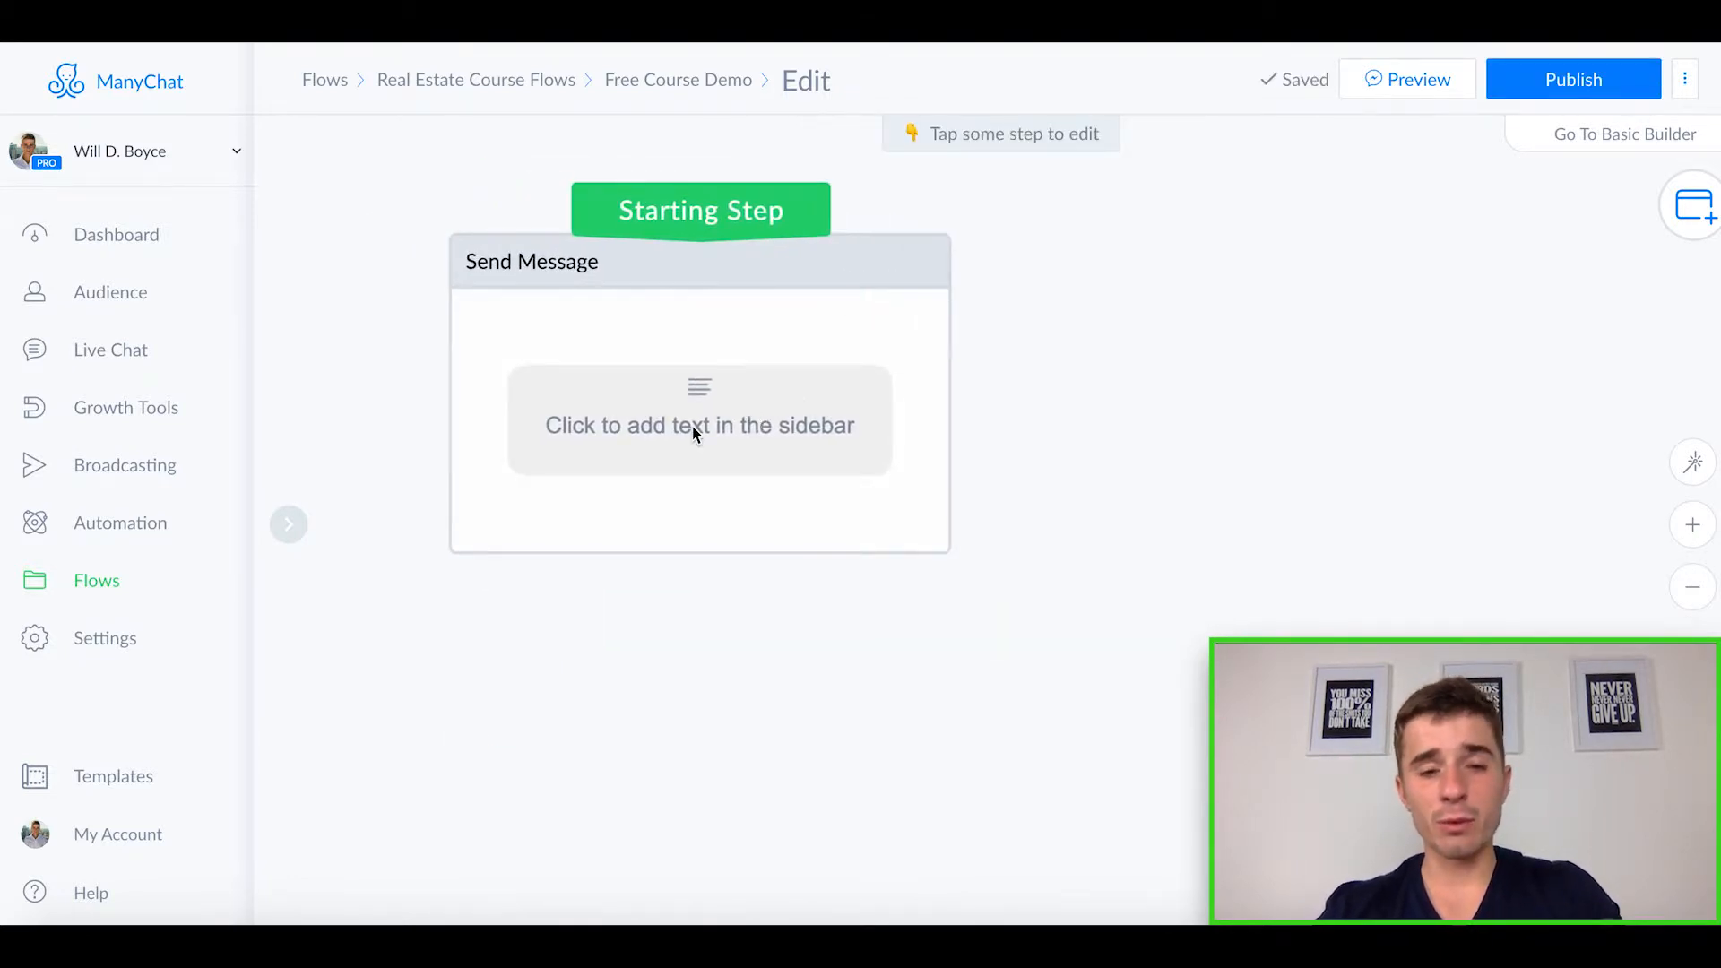
left_click(700, 400)
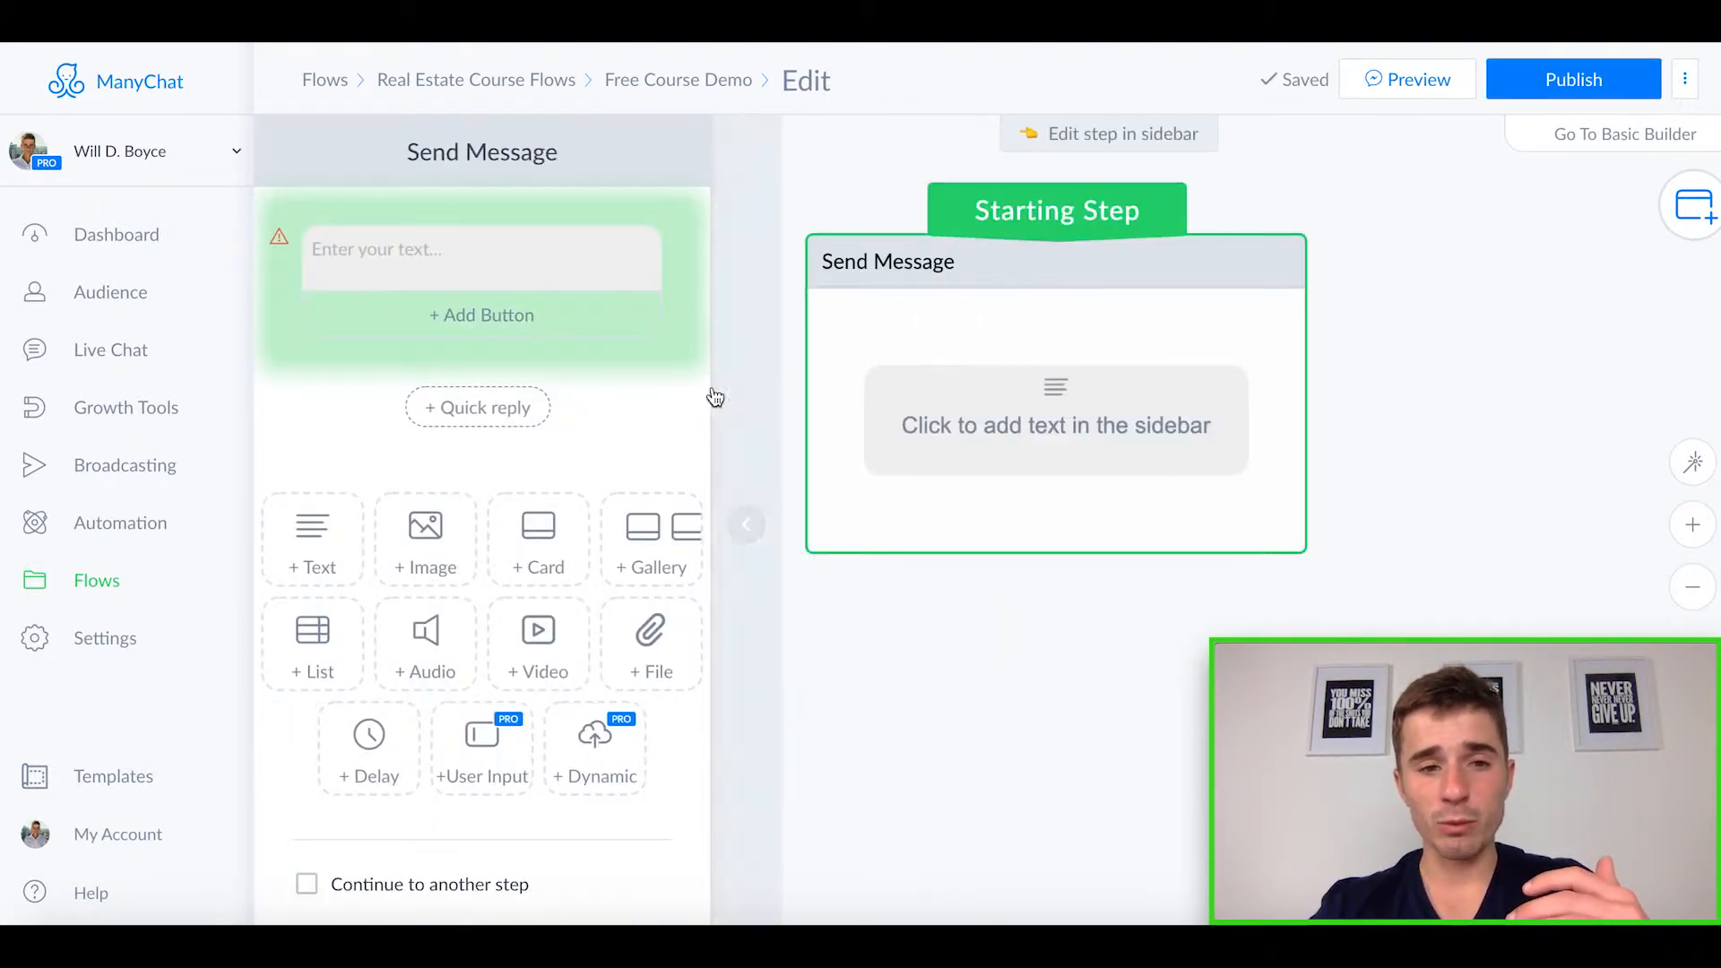
left_click(542, 274)
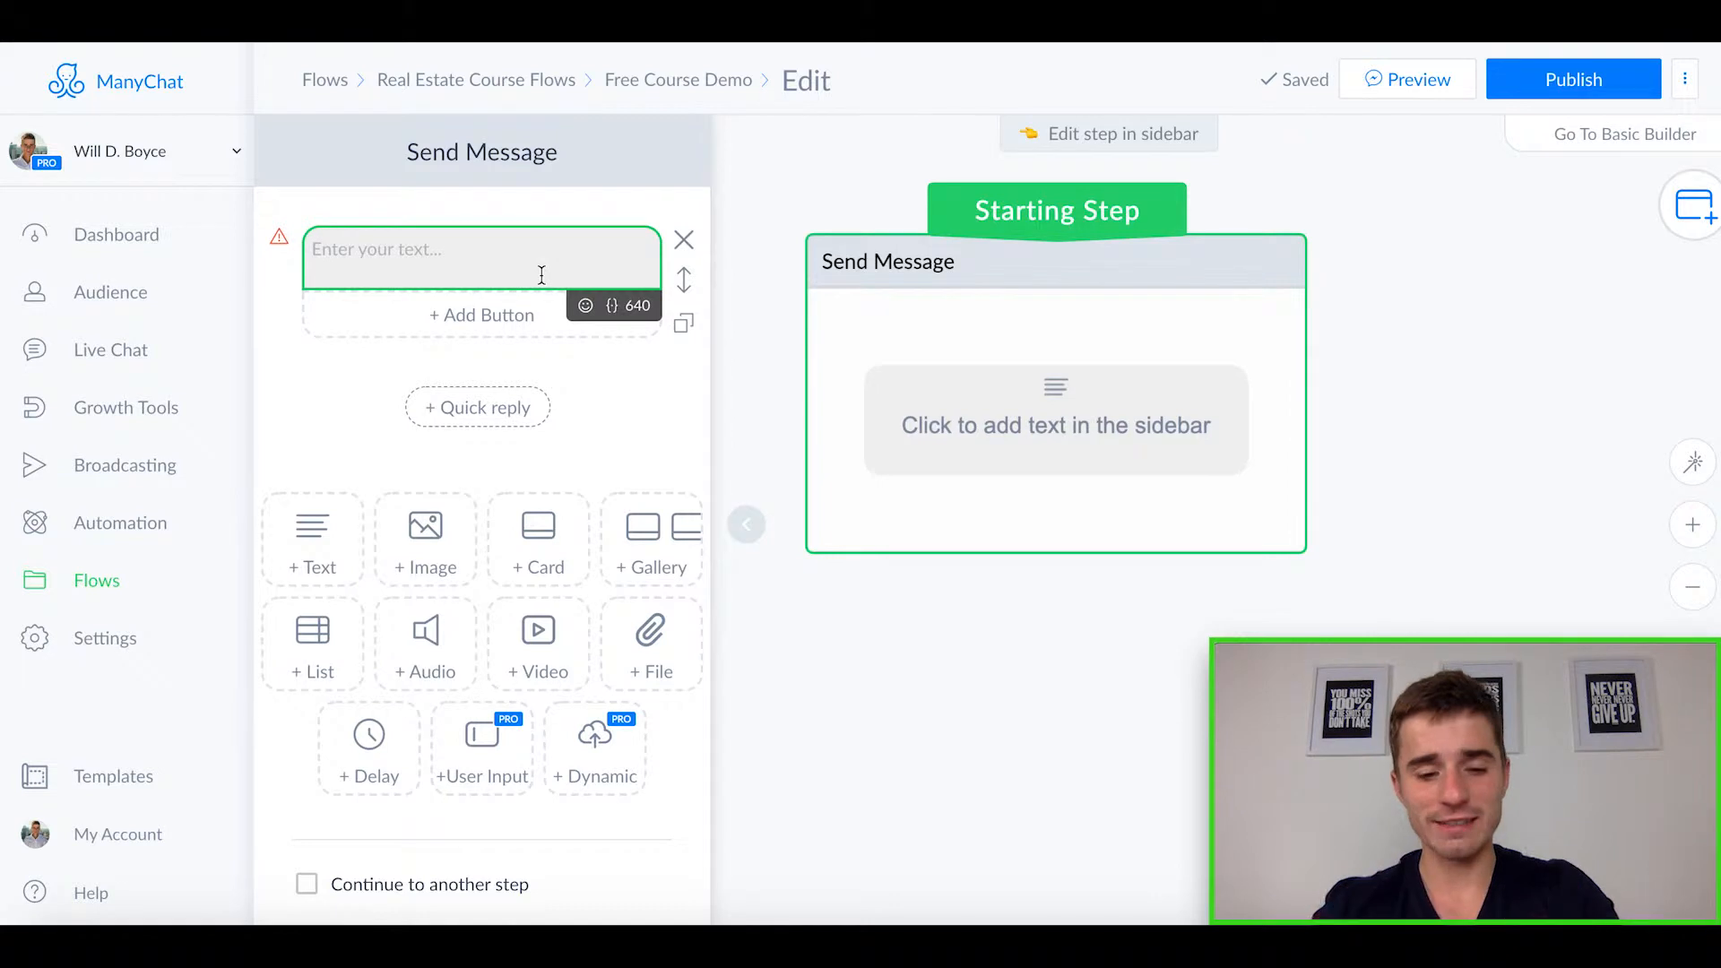
type("We")
type("lcome and ")
type("I am s")
key("BackSpace")
key("BackSpace")
key("BackSpace")
key("BackSpace")
key("BackSpace")
key("BackSpace")
key("BackSpace")
key("BackSpace")
key("BackSpace")
key("BackSpace")
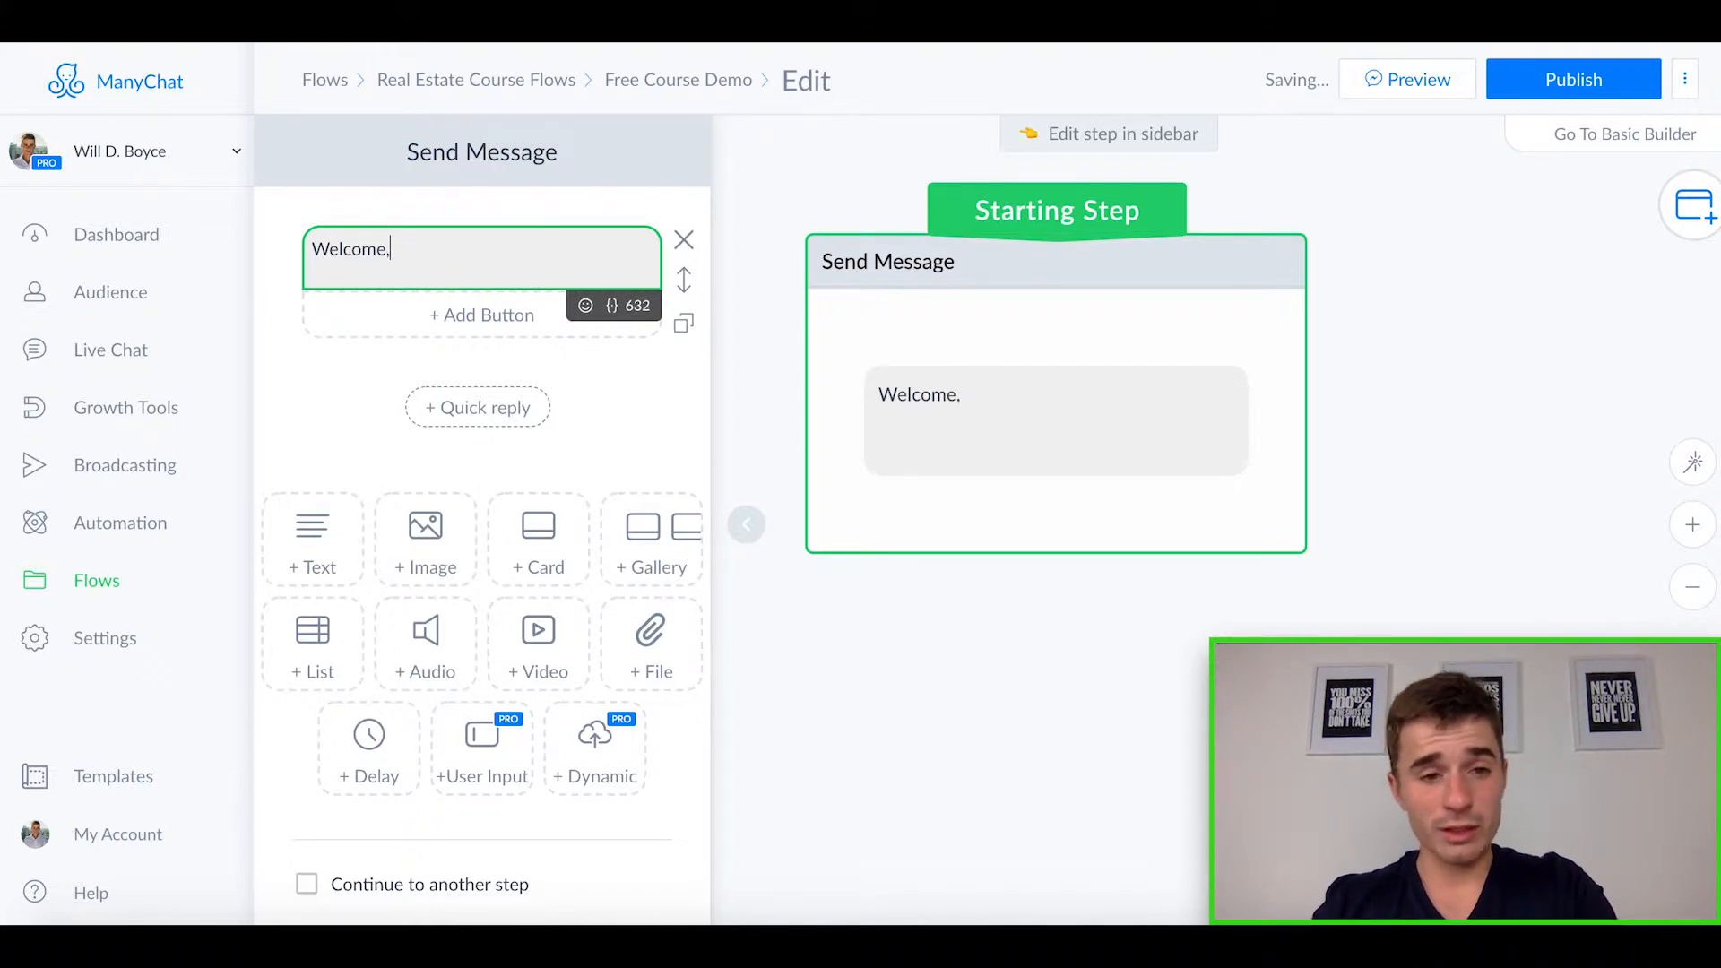
- Add the line "I am so excited to see you here!" to the message after a blank line
key("Return")
key("Return")
type("I am s")
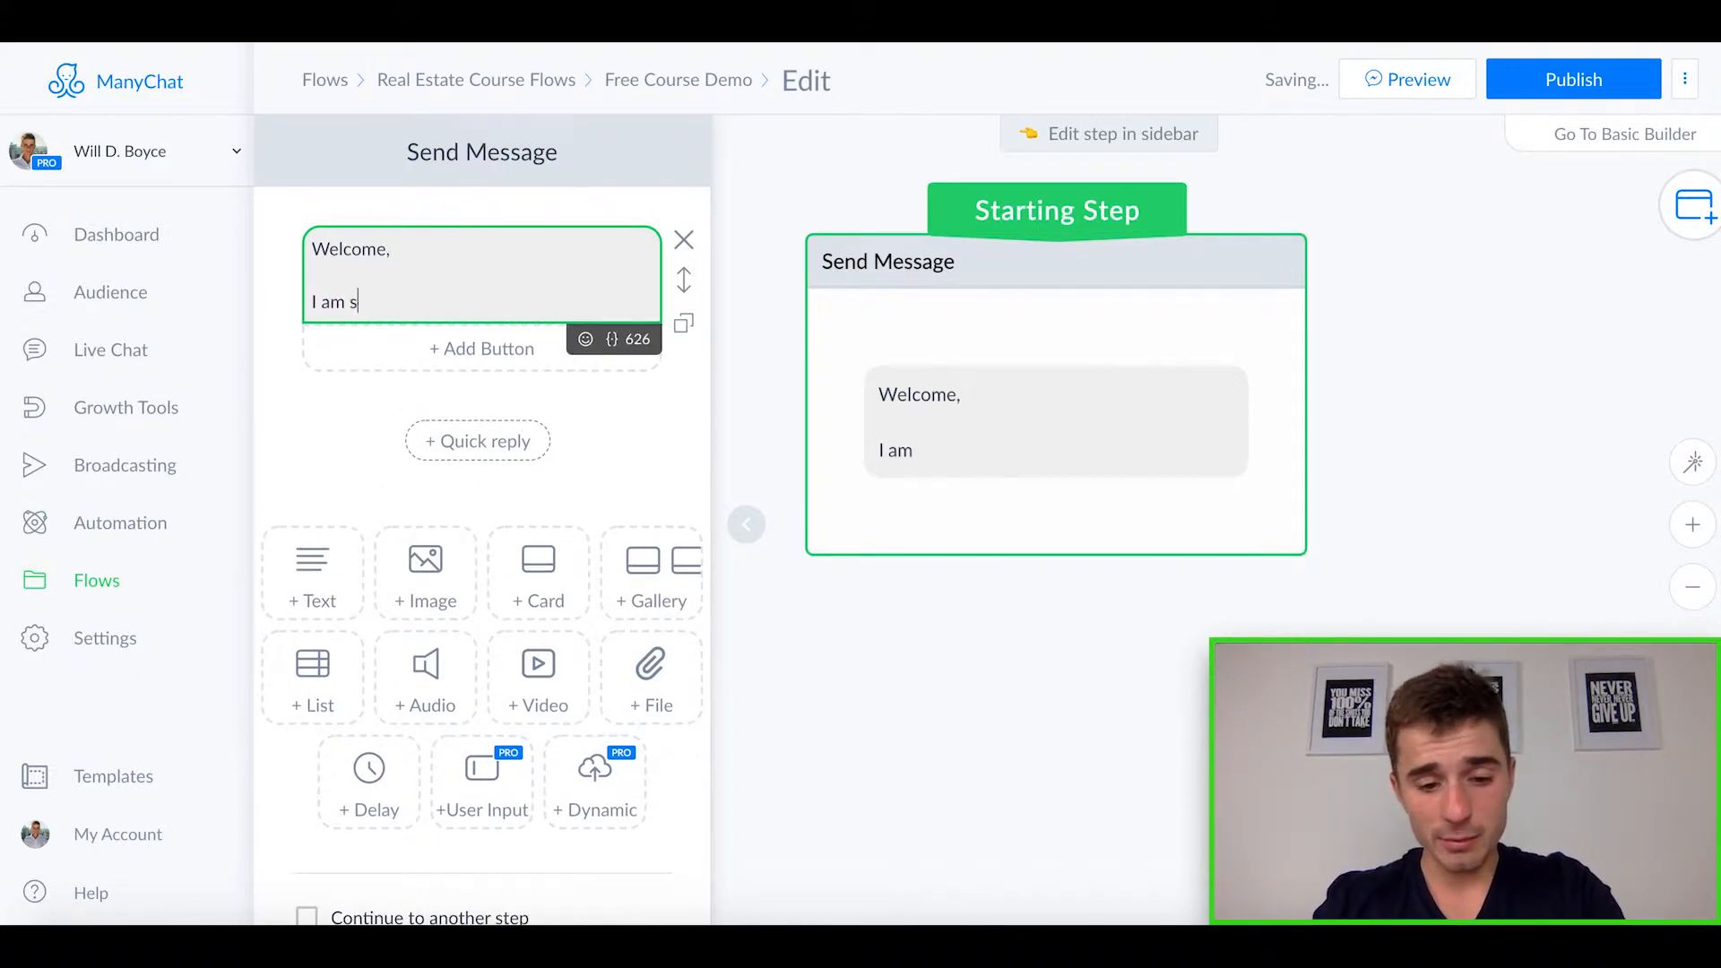
type("o excit")
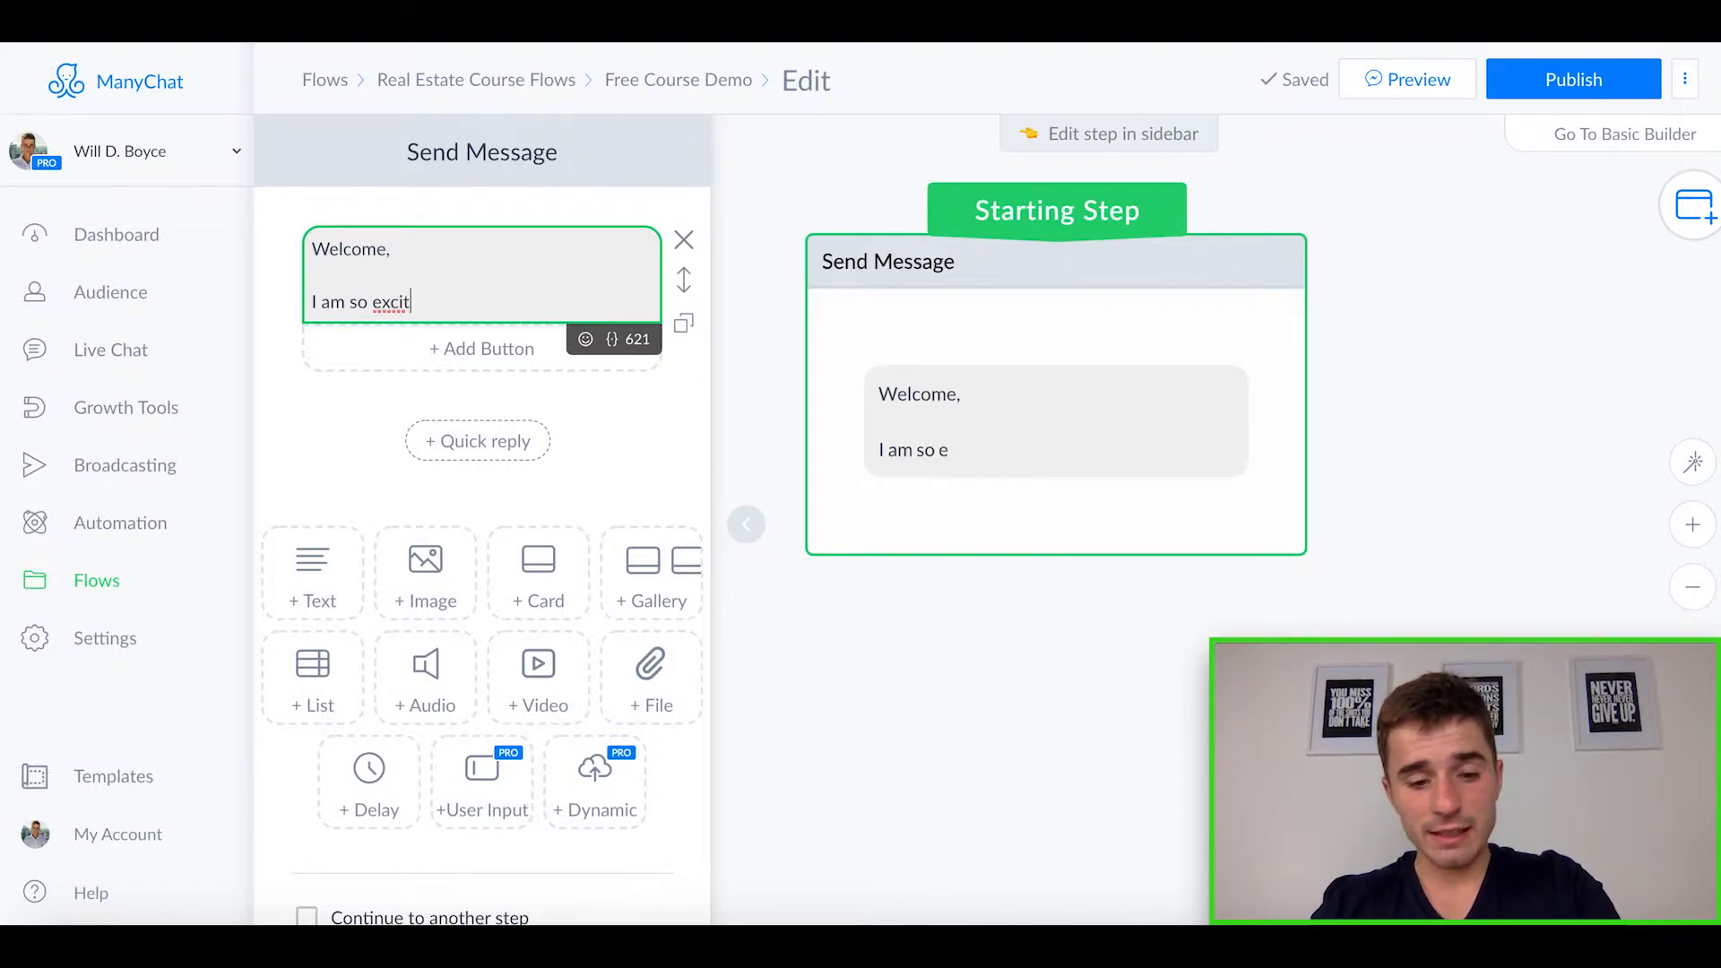
type("ed to see you here!")
key("Return")
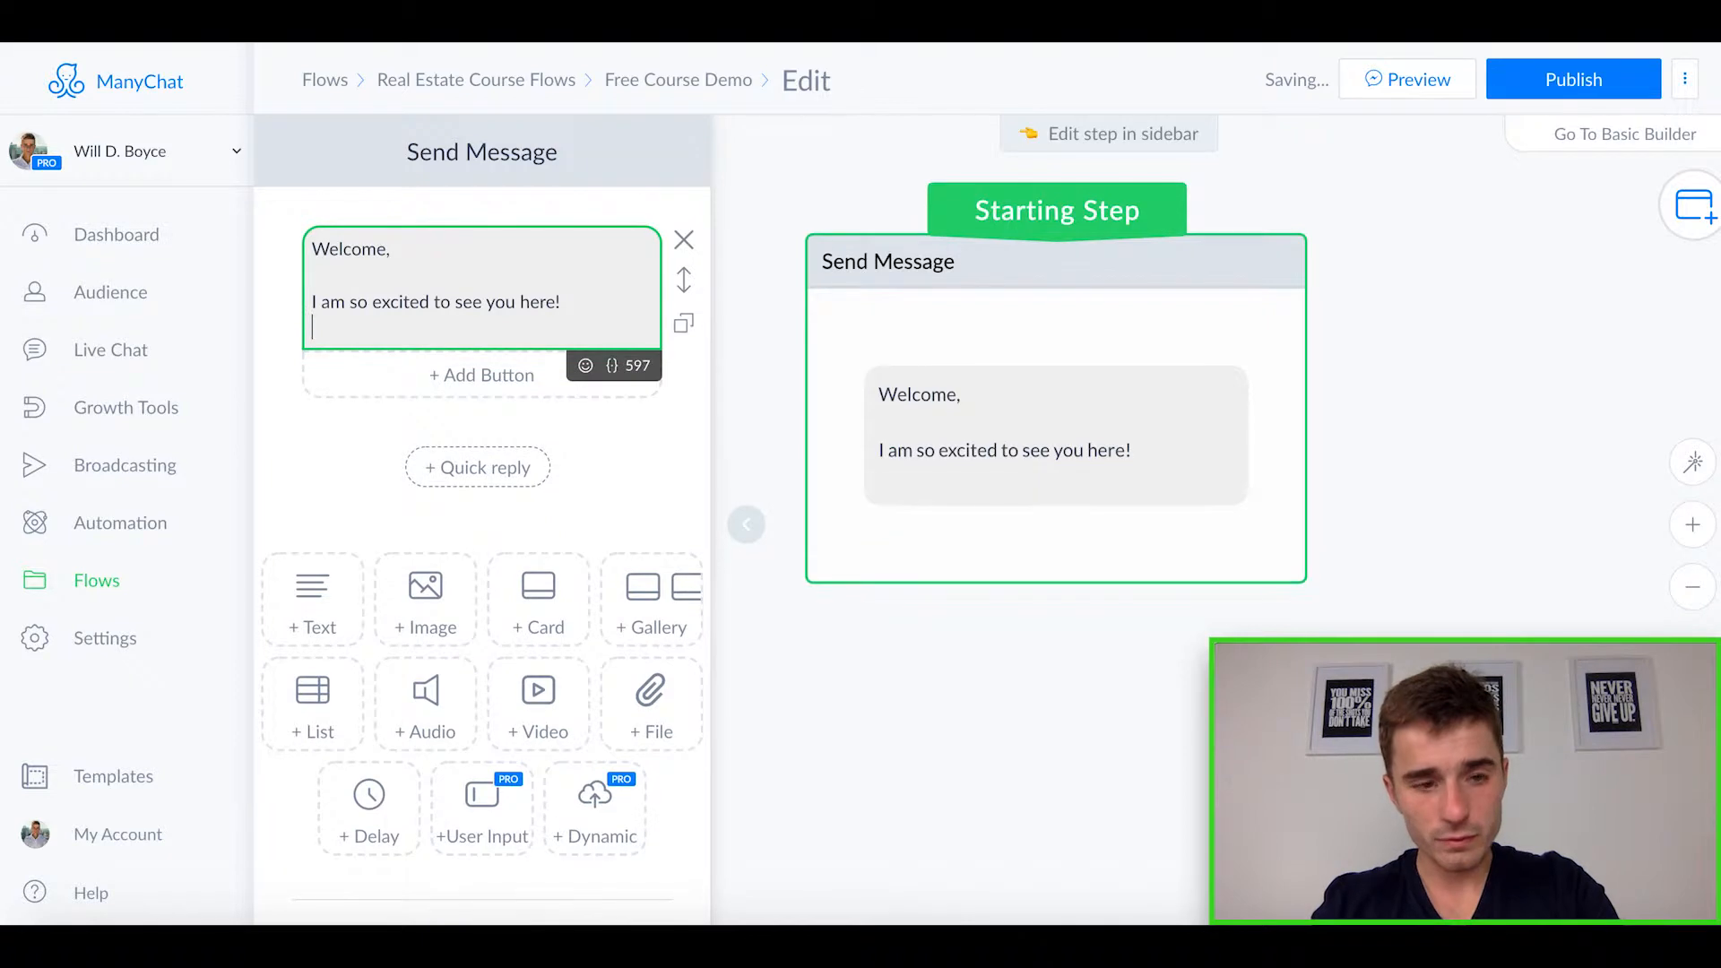
- Add the question "Are you ready to get started on this FREE Facebook Messenger Mini Course?" to the message
type("Are you ready to get s")
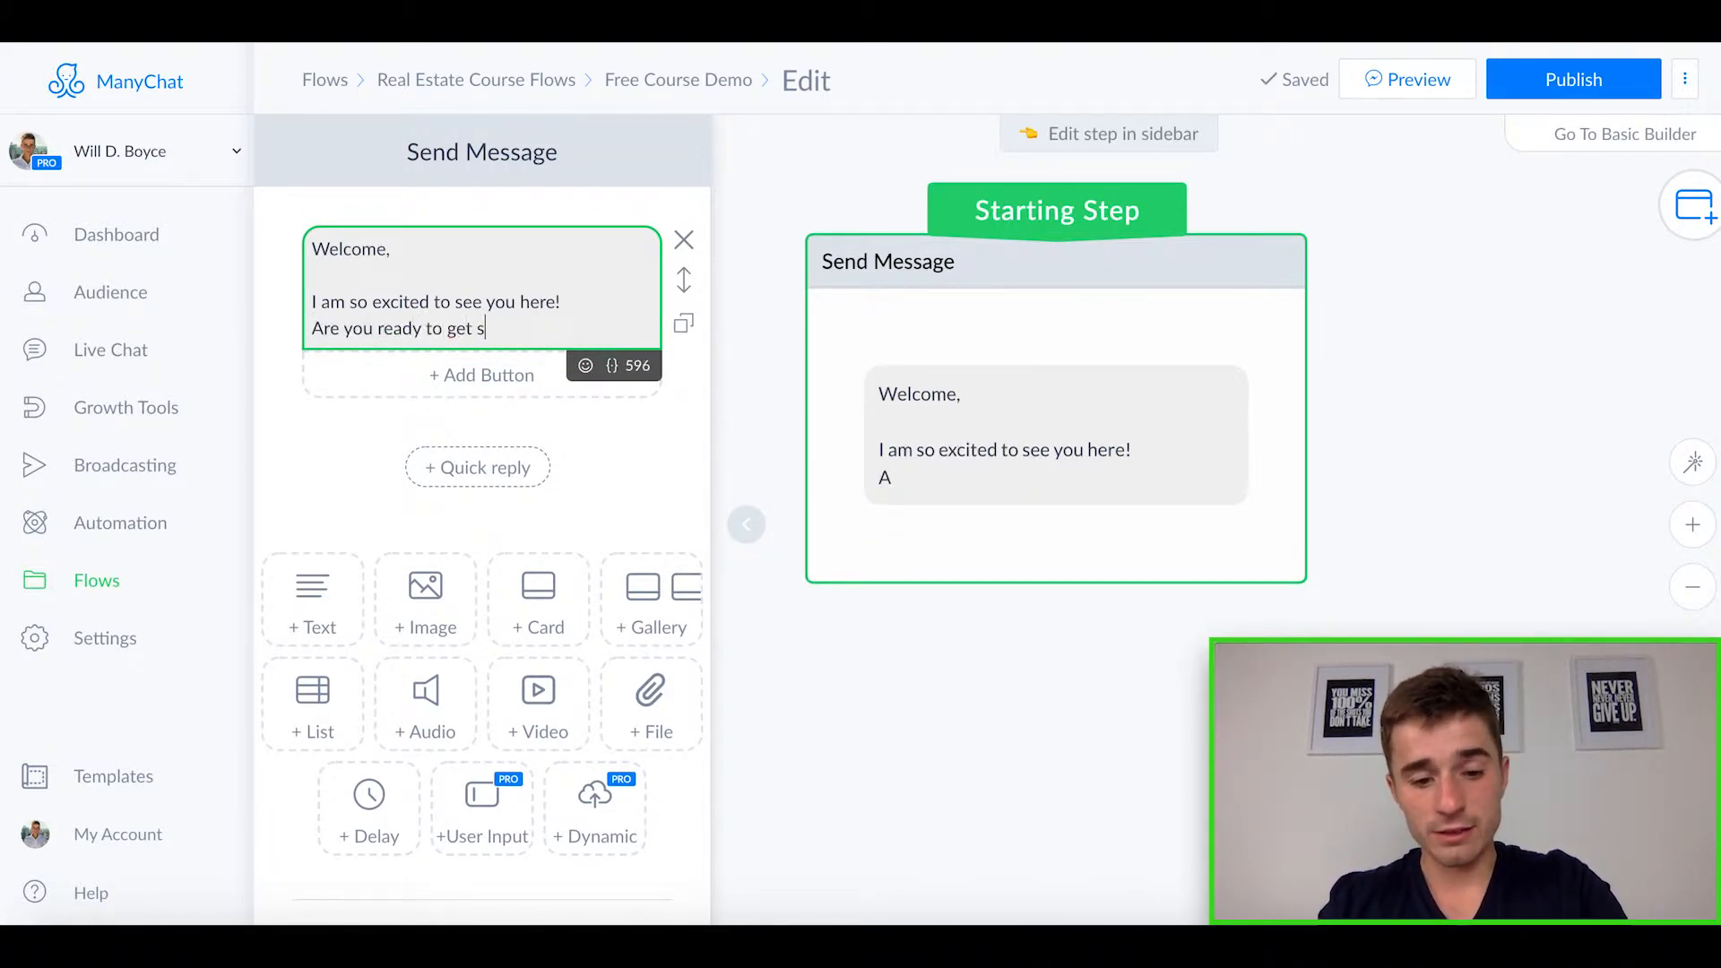
type("tarted on ")
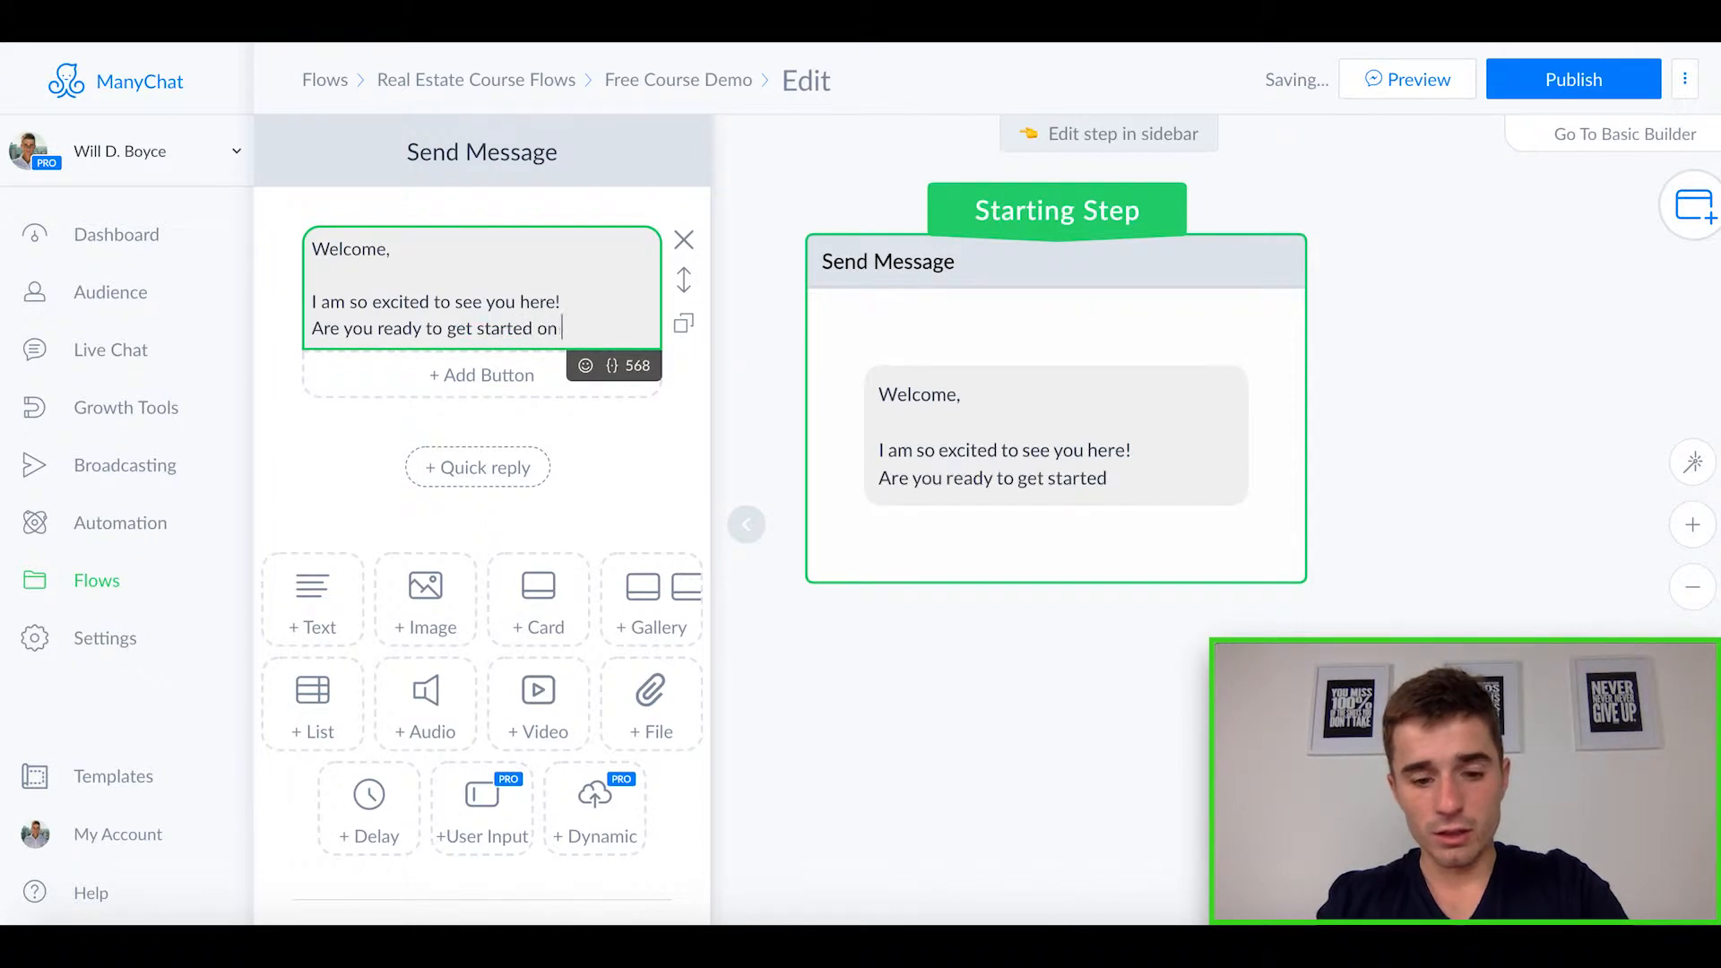
type("this FREE ")
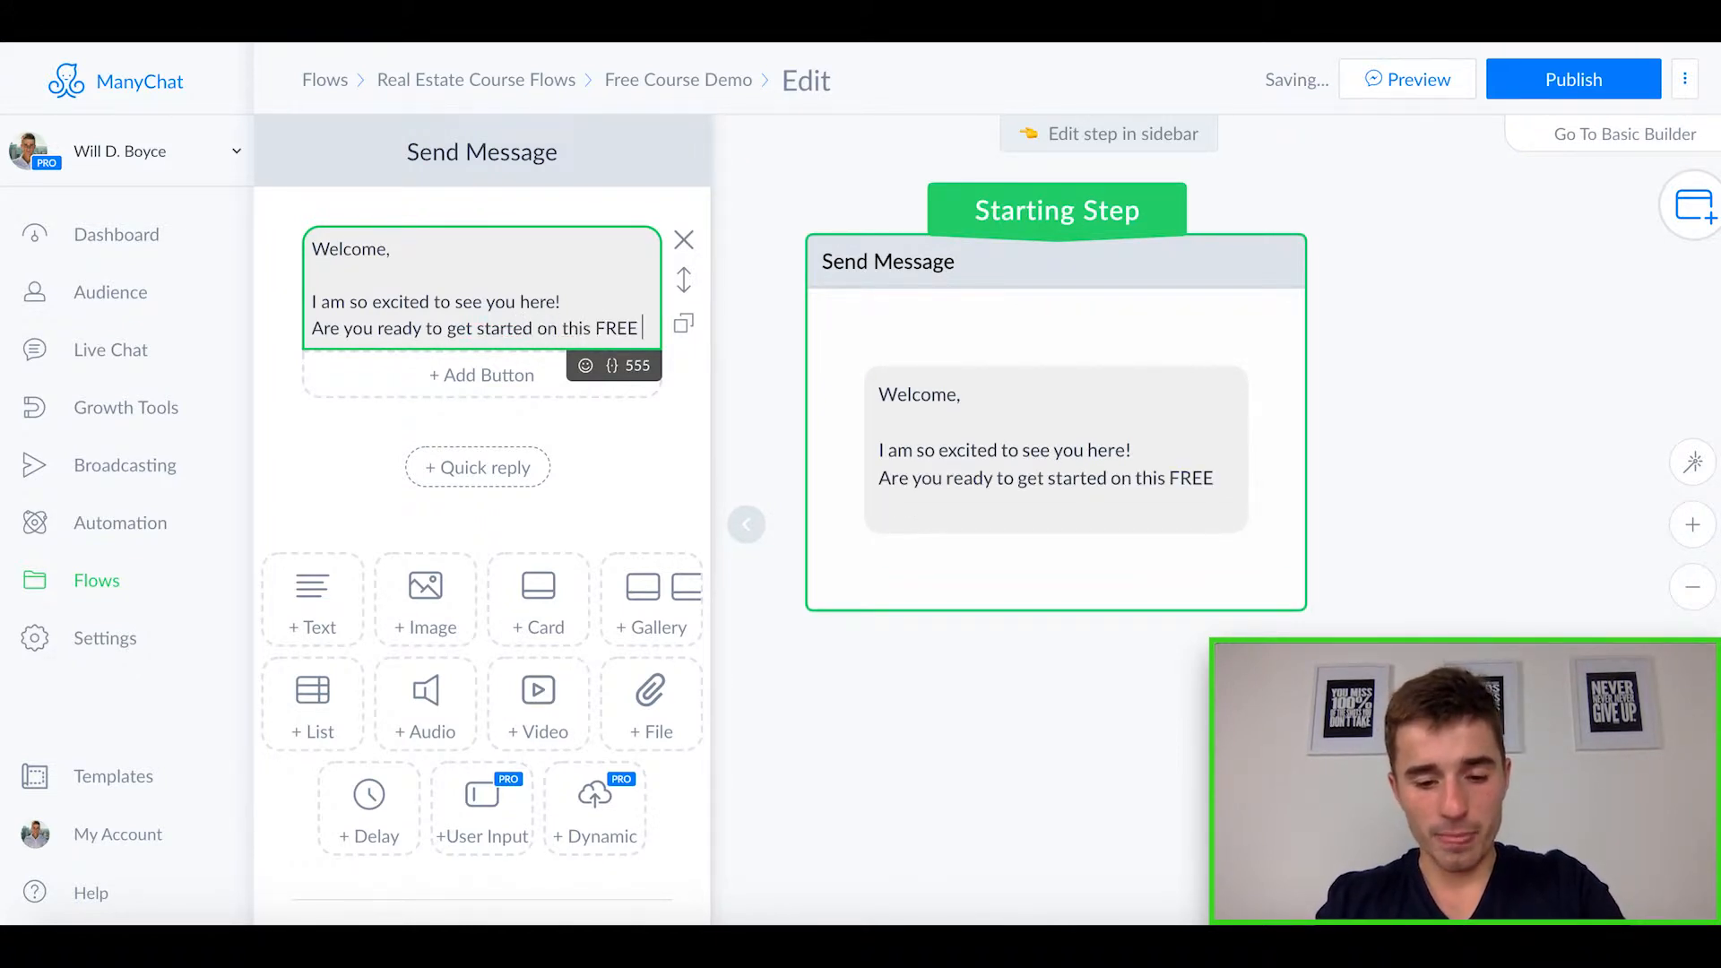
type("Facebook mess")
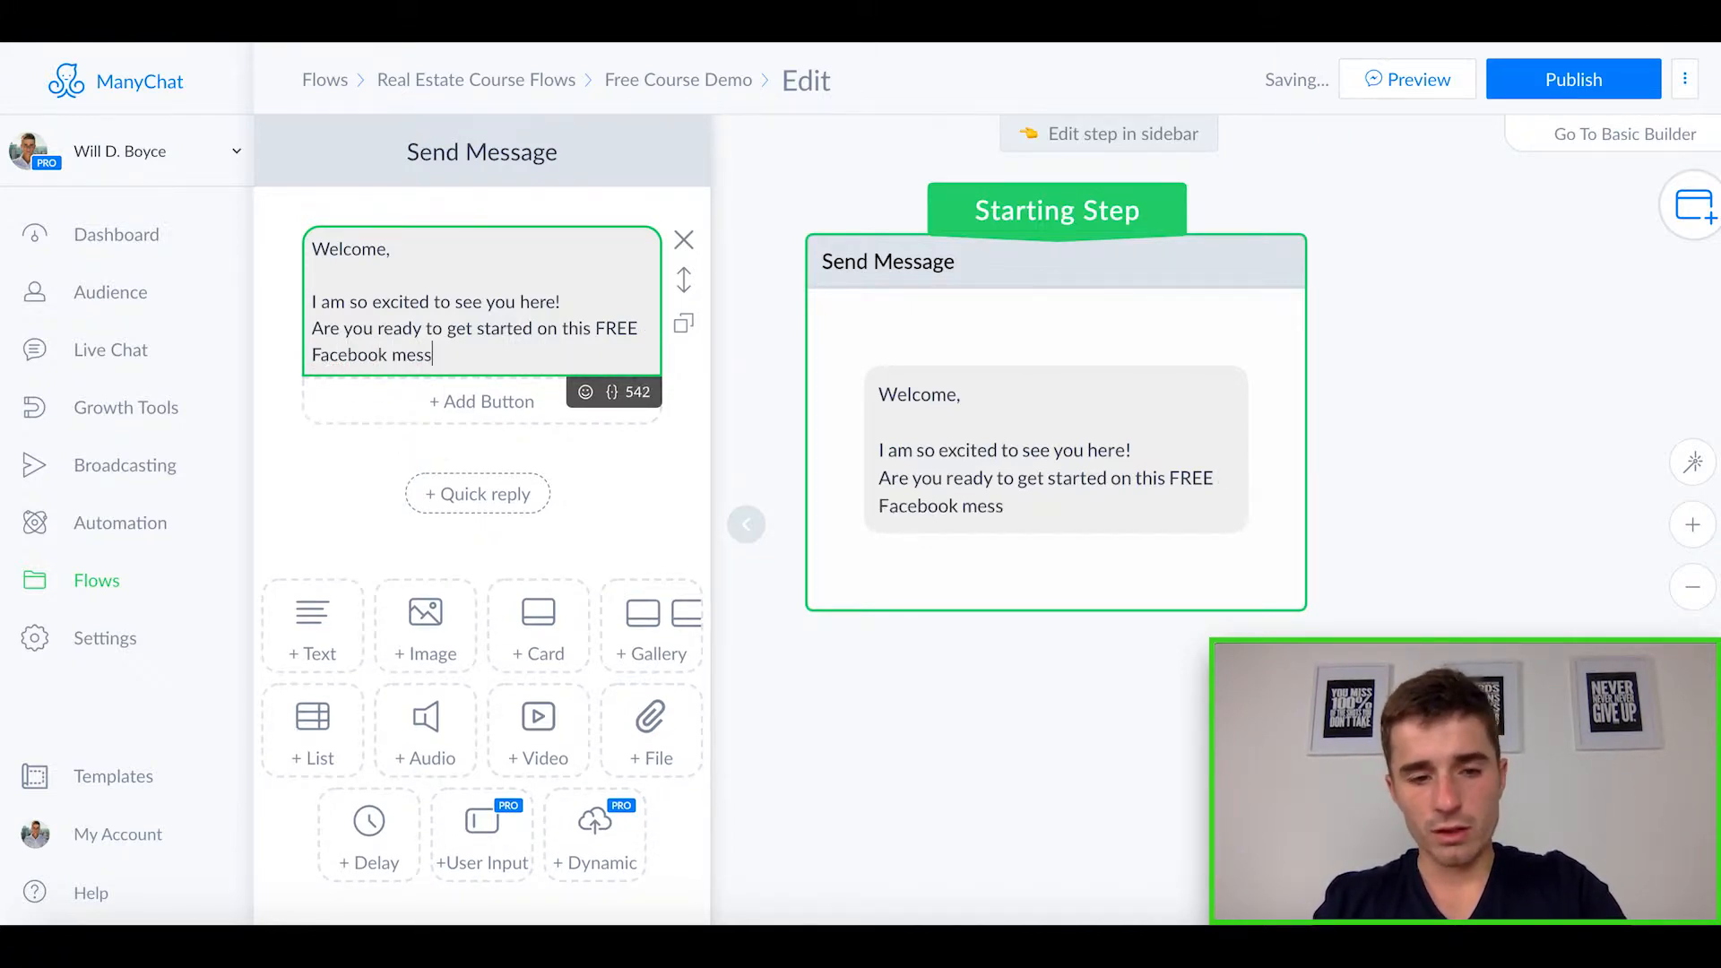
key("BackSpace")
key("BackSpace")
type("Messenger")
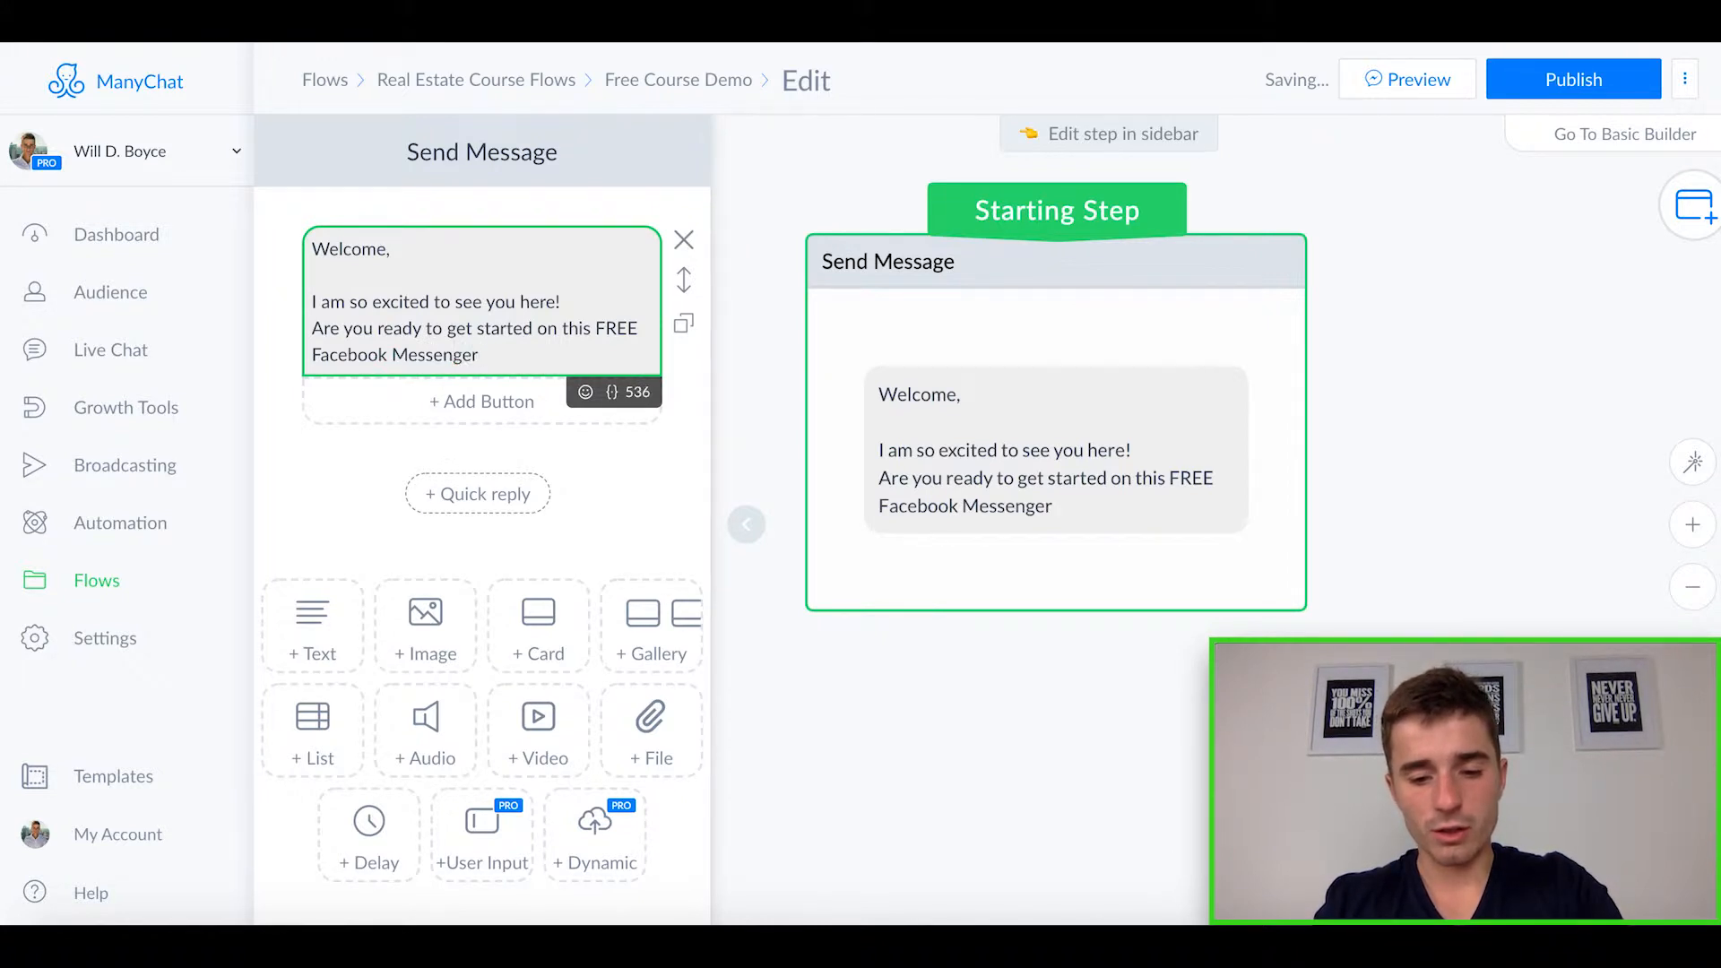
type(" Mini Course?")
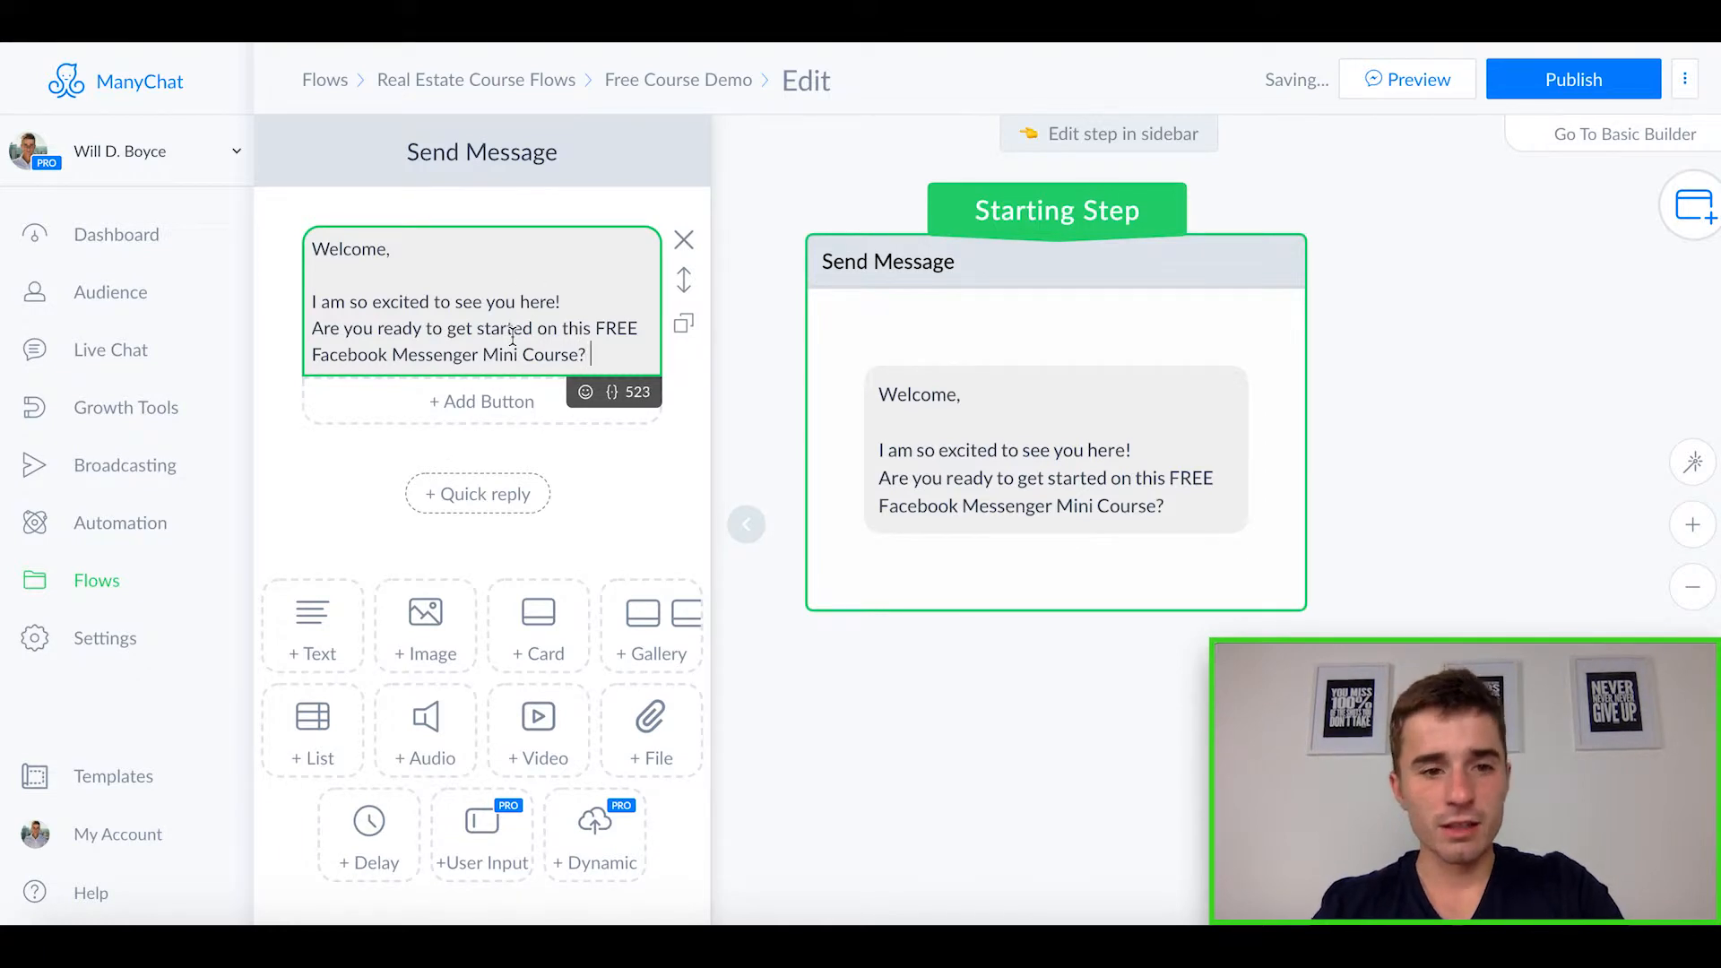
- Add a button titled "Of Course! 😍" to the welcome message
left_click(489, 402)
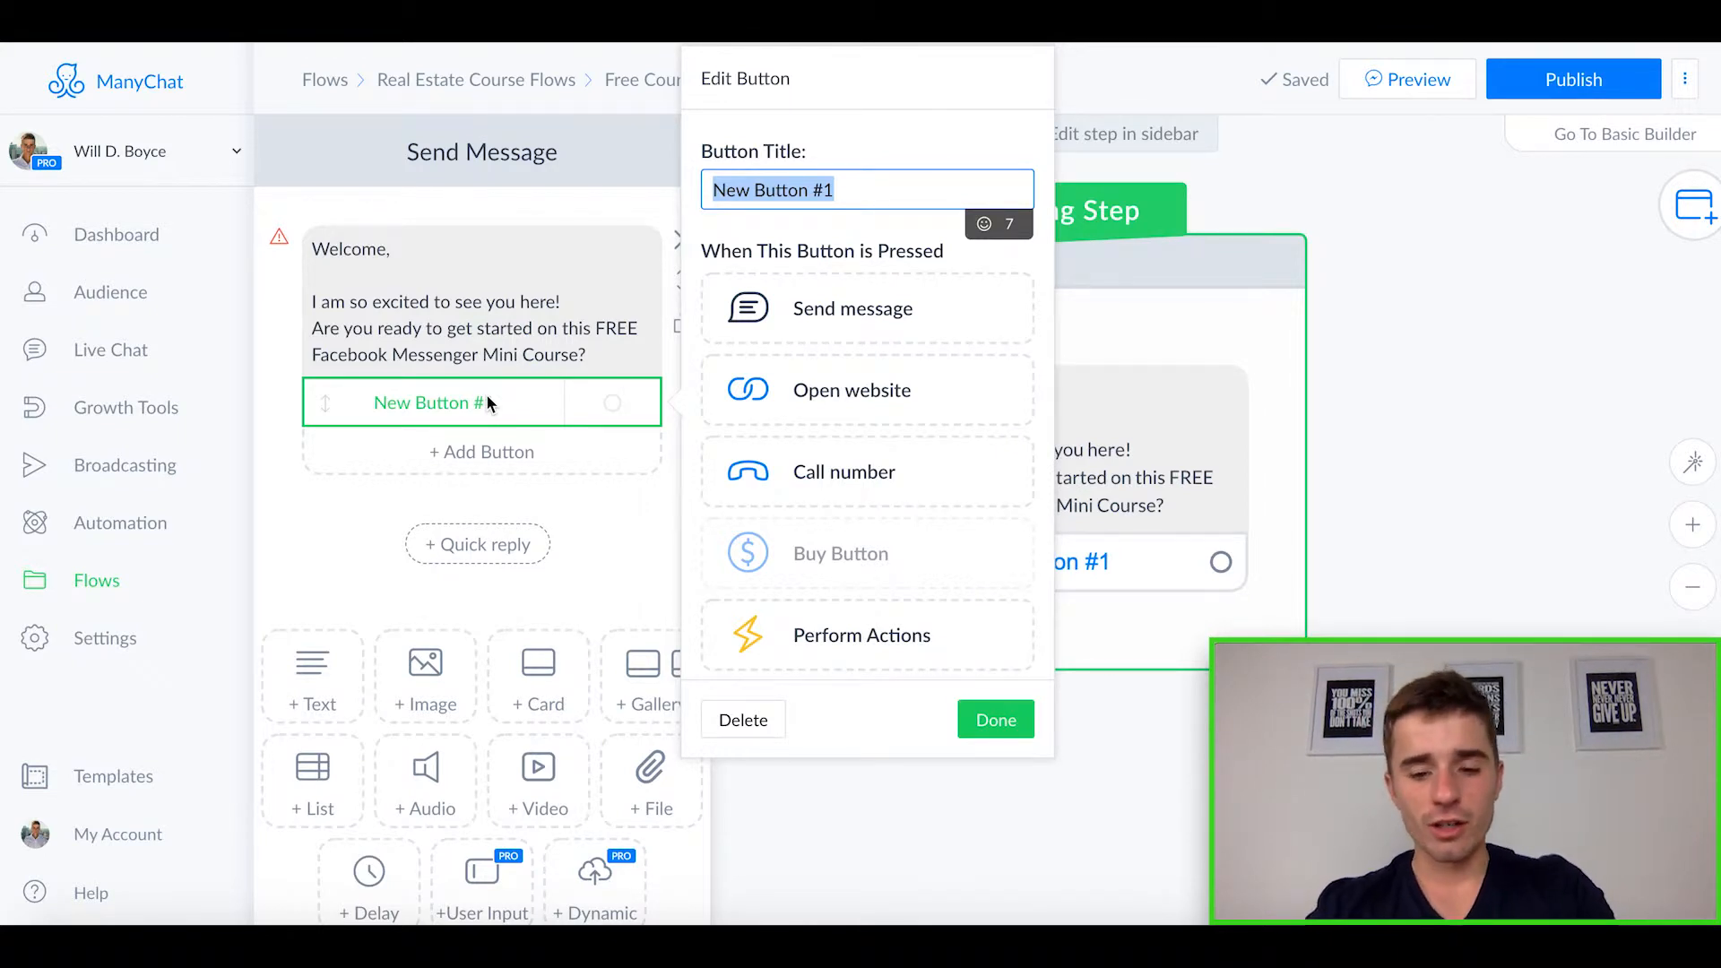
type("Of Courser")
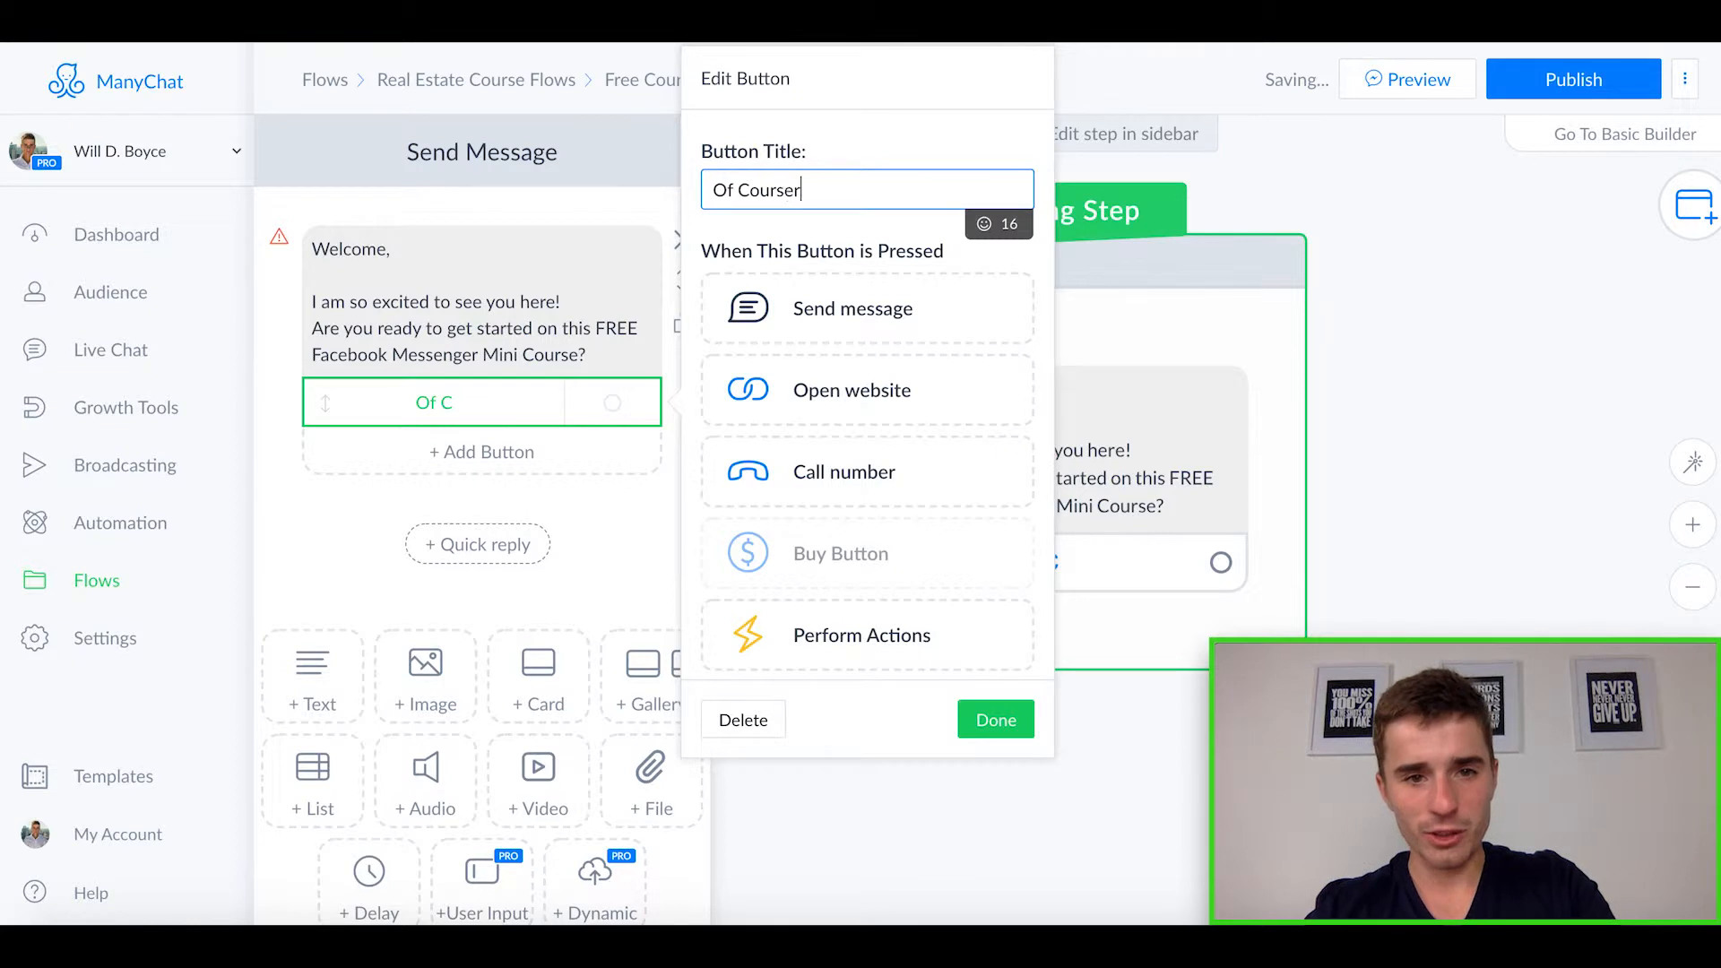
key("BackSpace")
type("!!")
key("BackSpace")
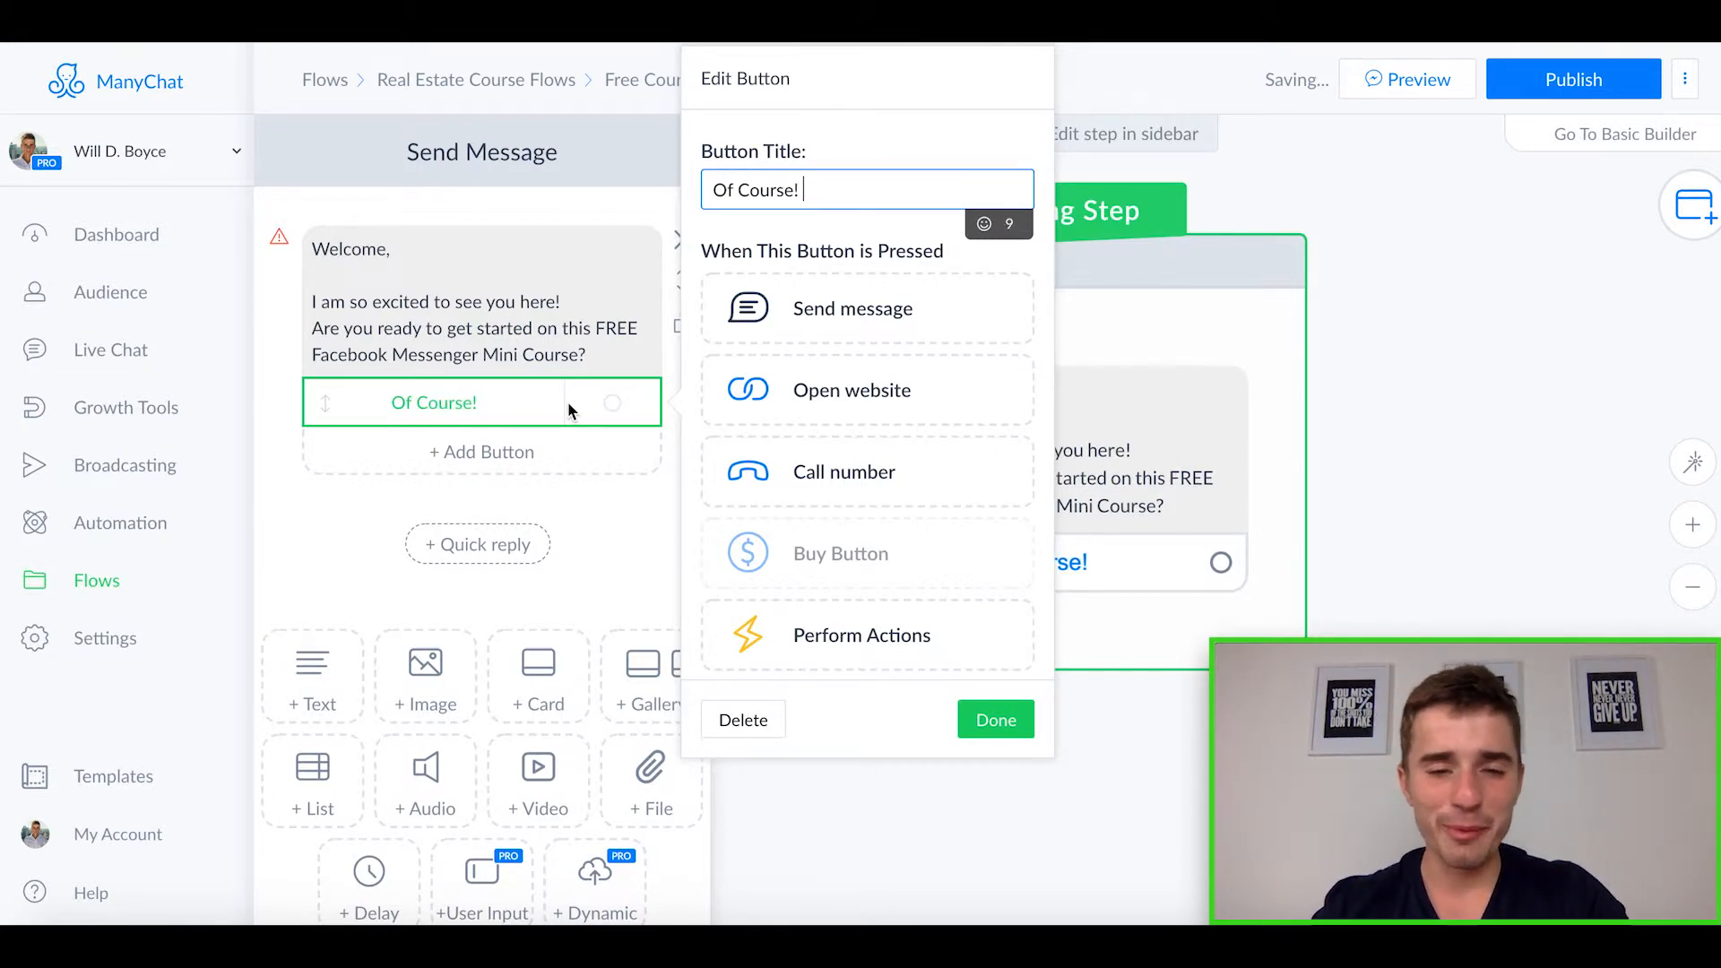
left_click(985, 225)
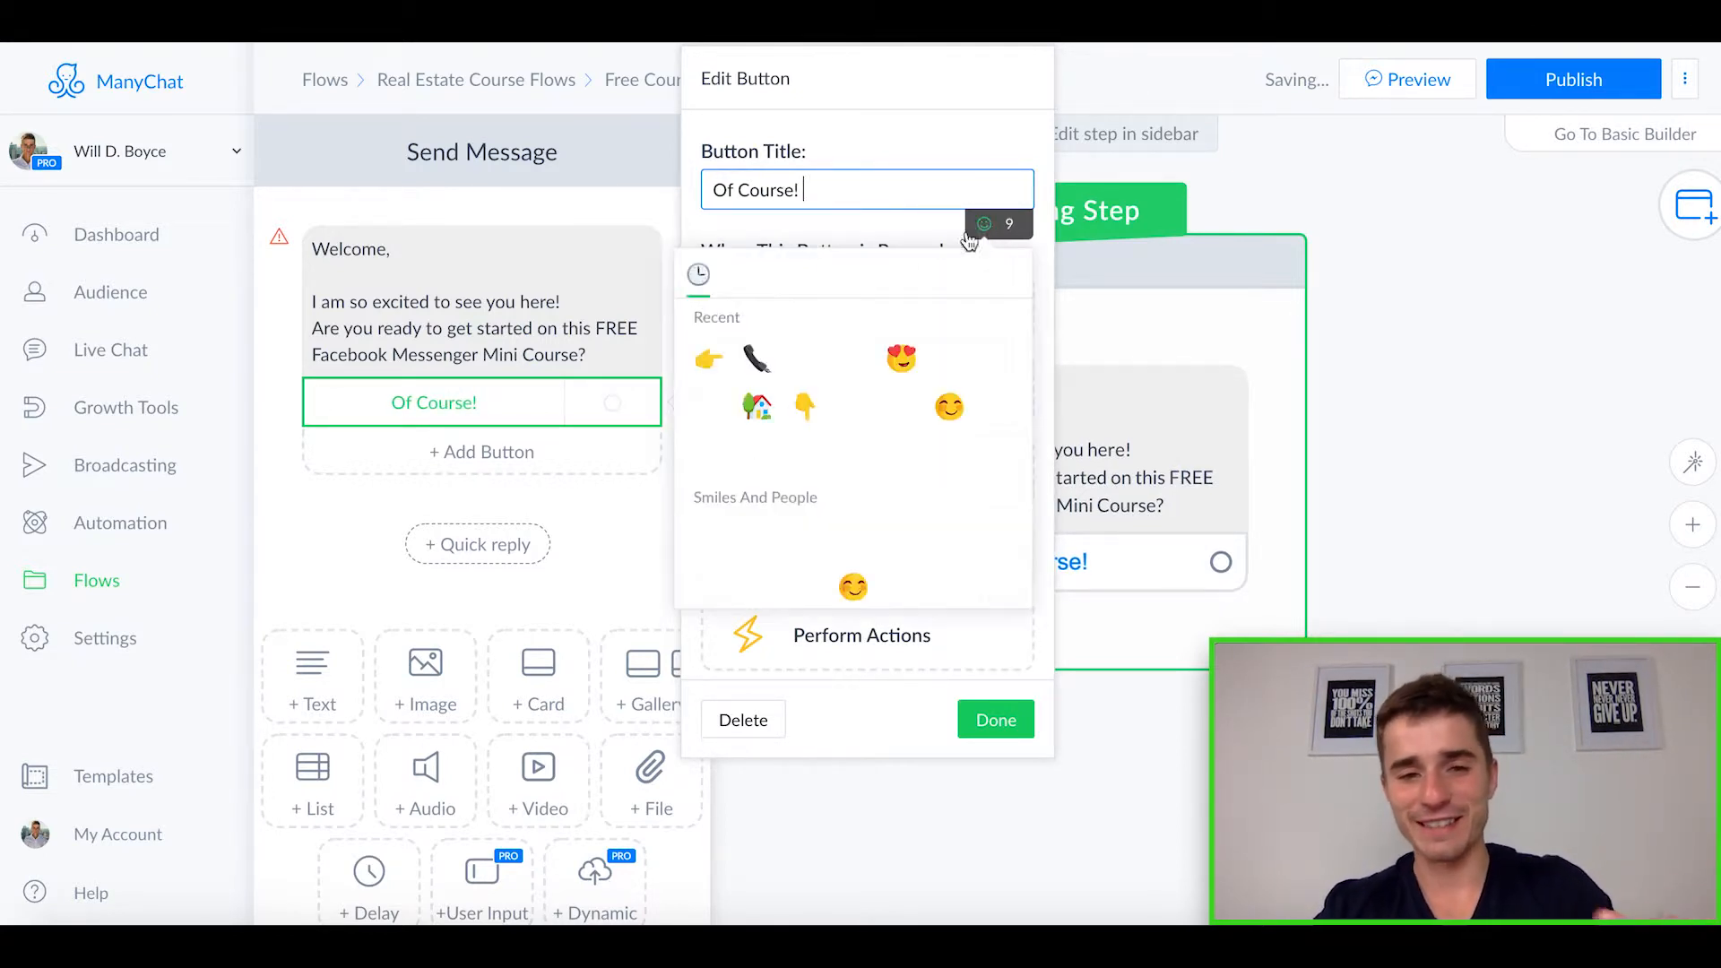
left_click(904, 359)
- Add a second button titled "Nope, it is lame!" to the welcome message
left_click(497, 459)
left_click(496, 459)
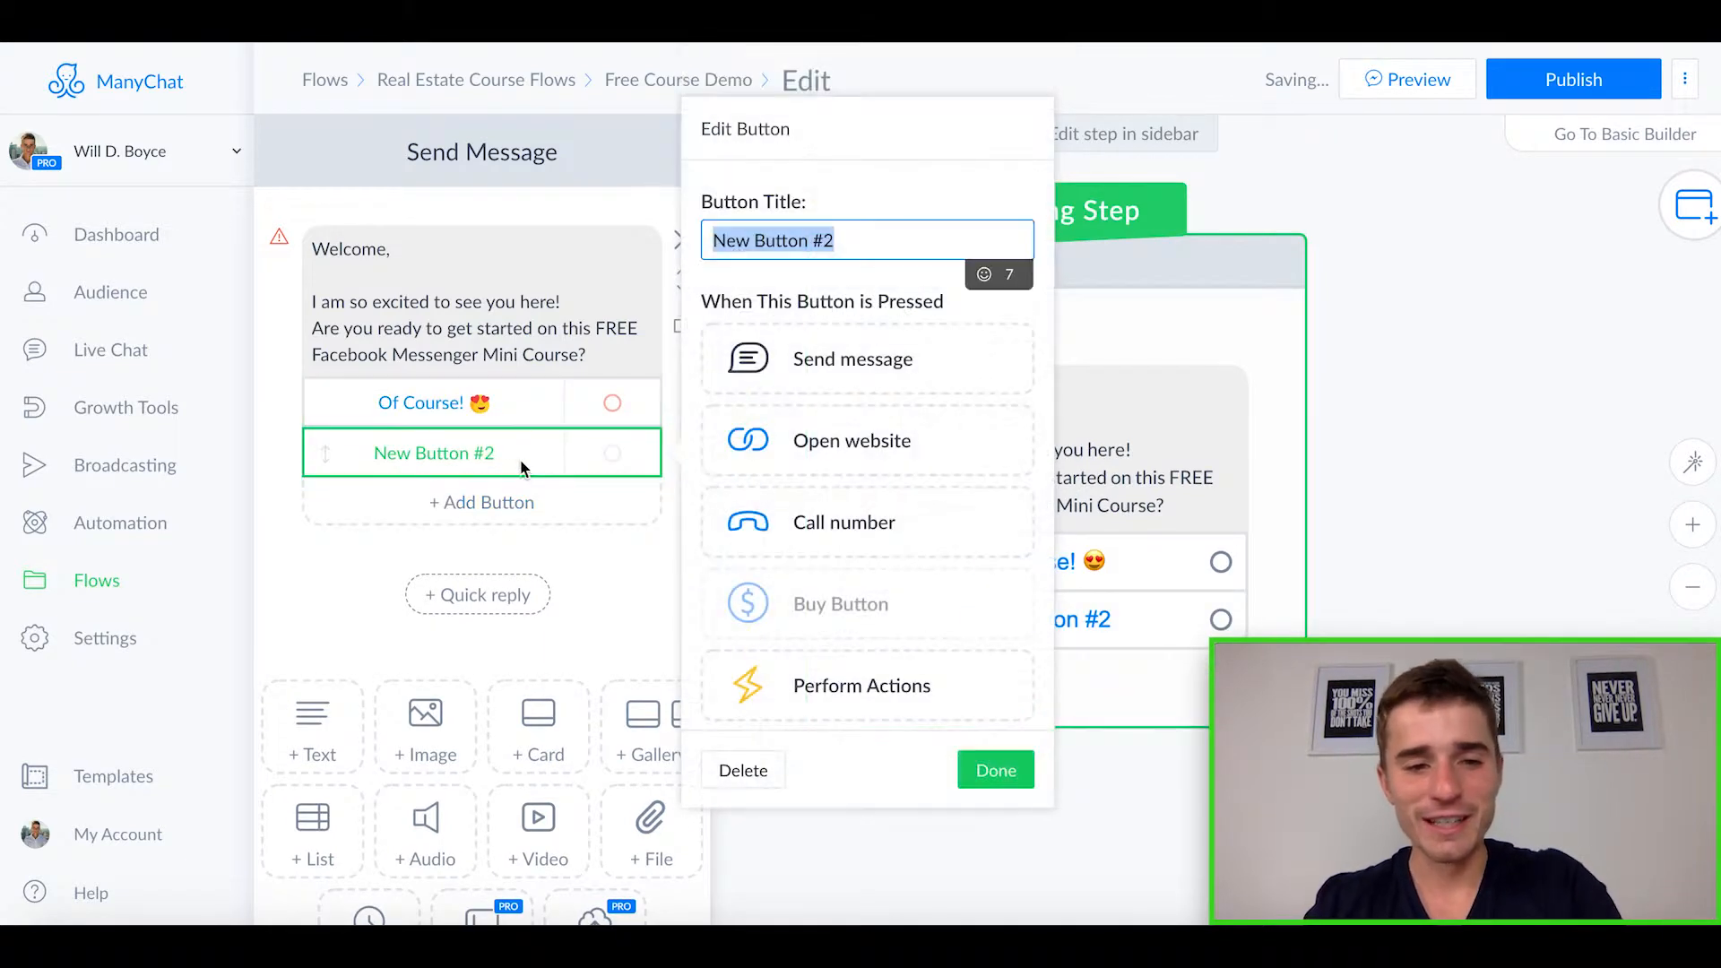
type("Nope")
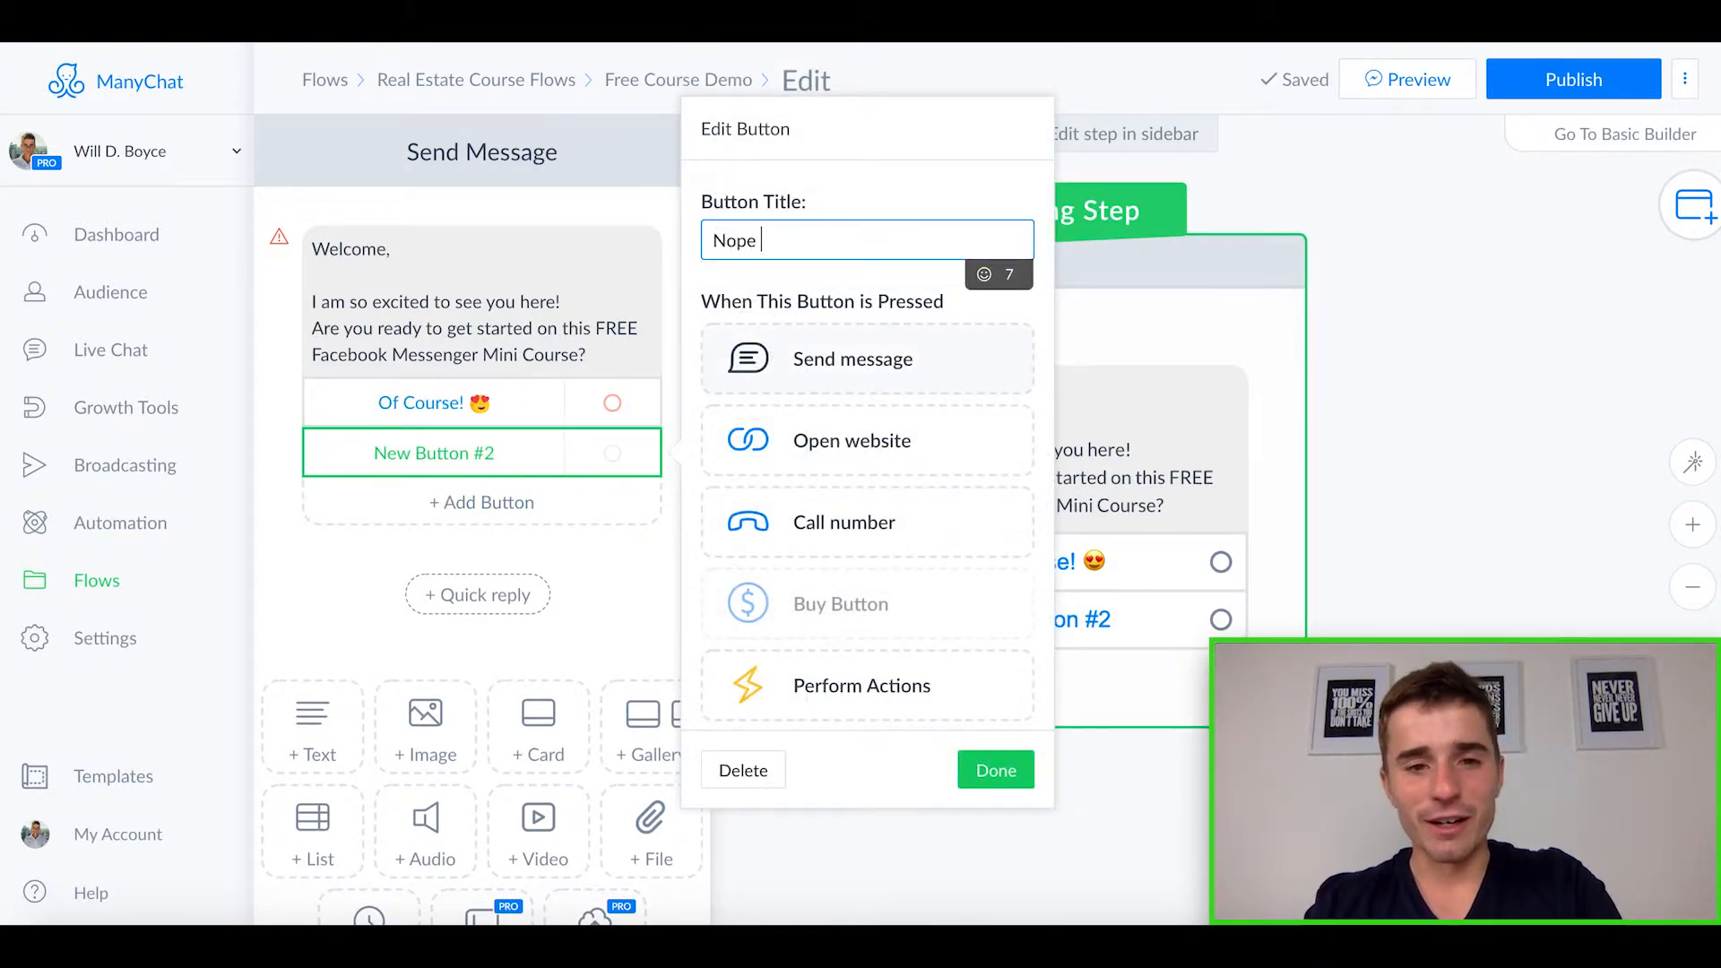
key("BackSpace")
type(", i")
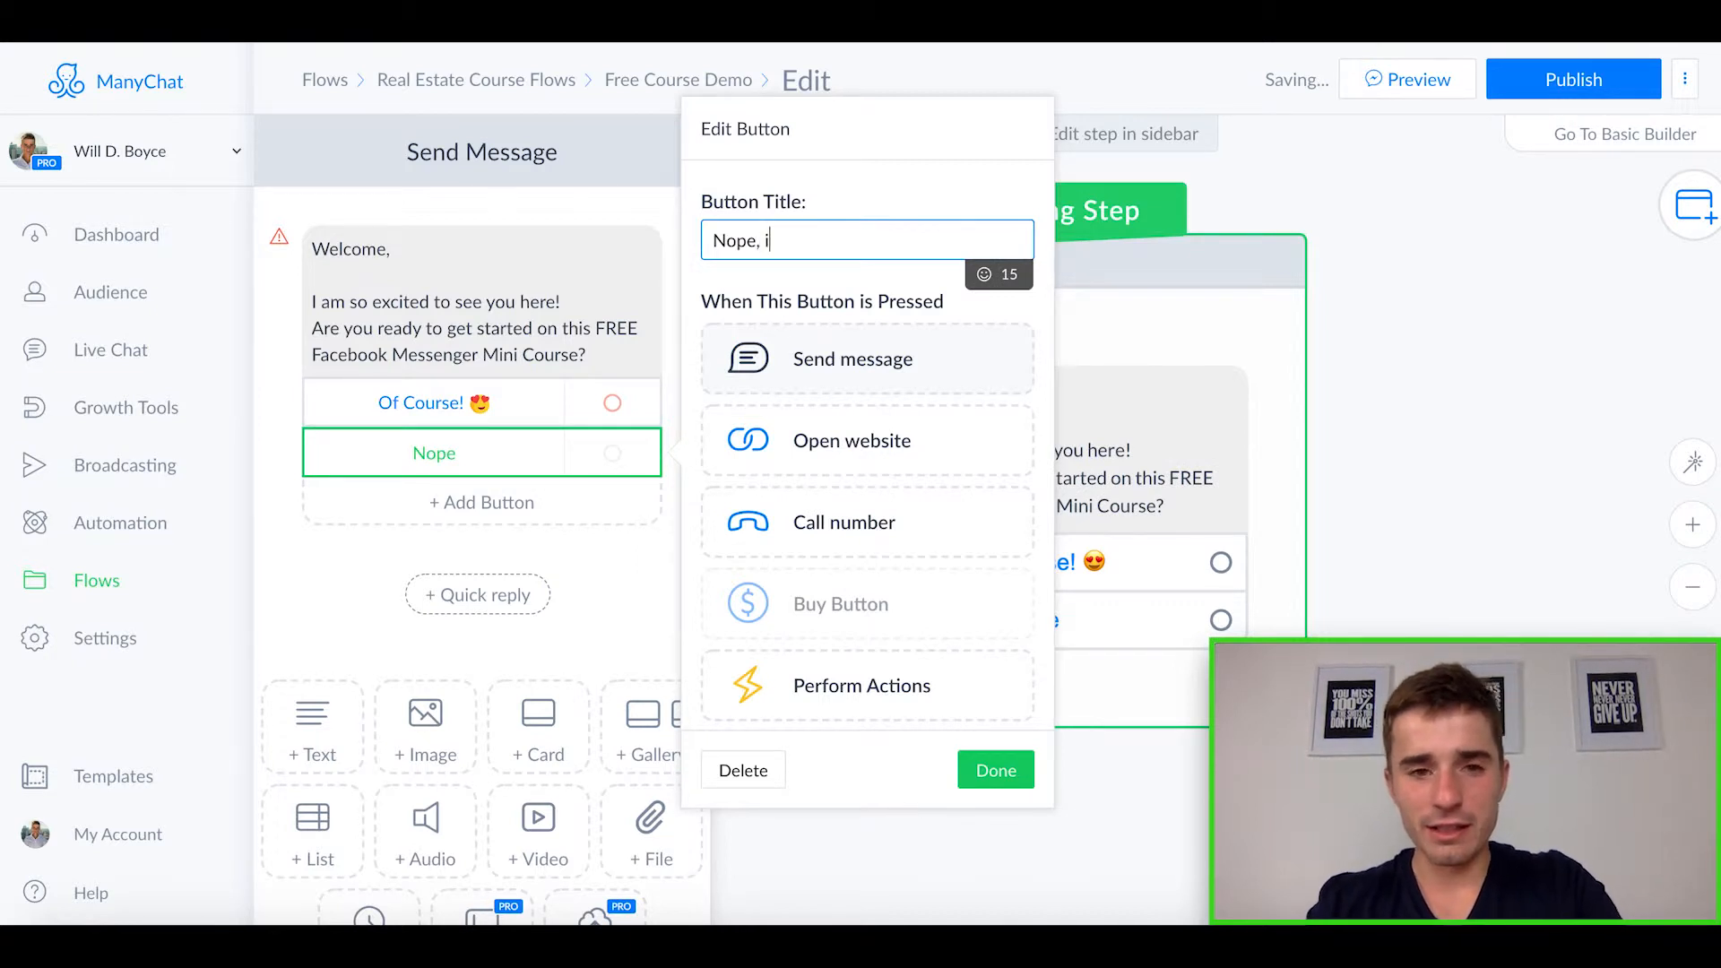
type("t is lame!")
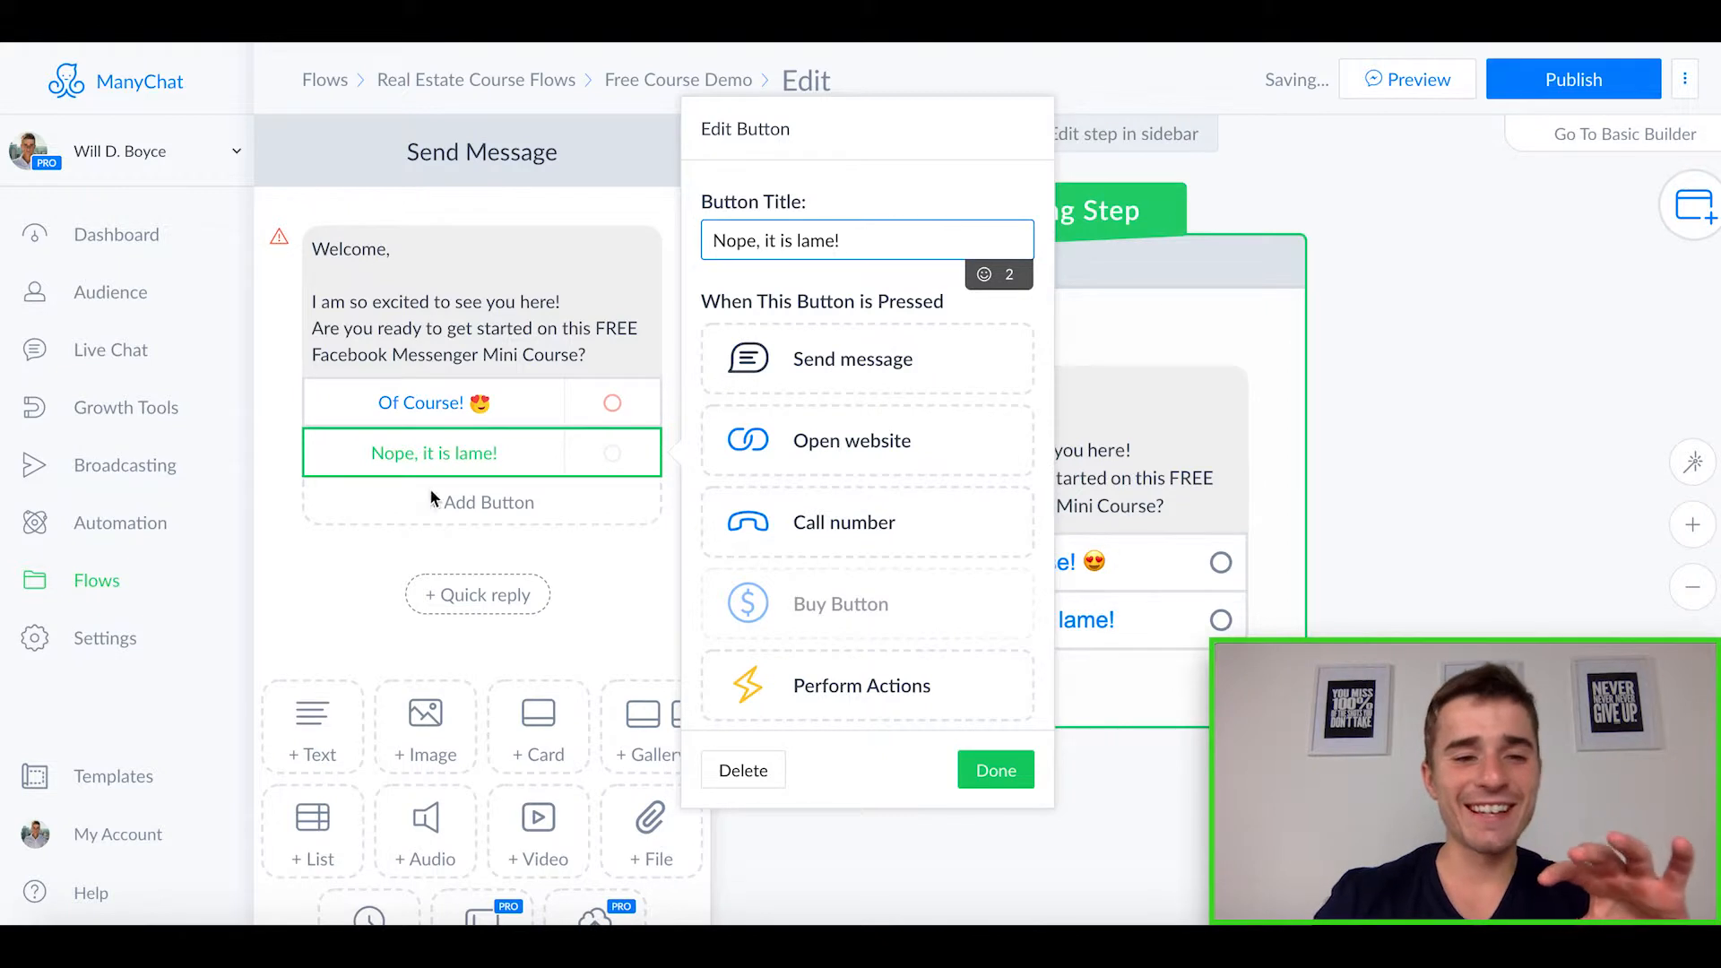
left_click(613, 573)
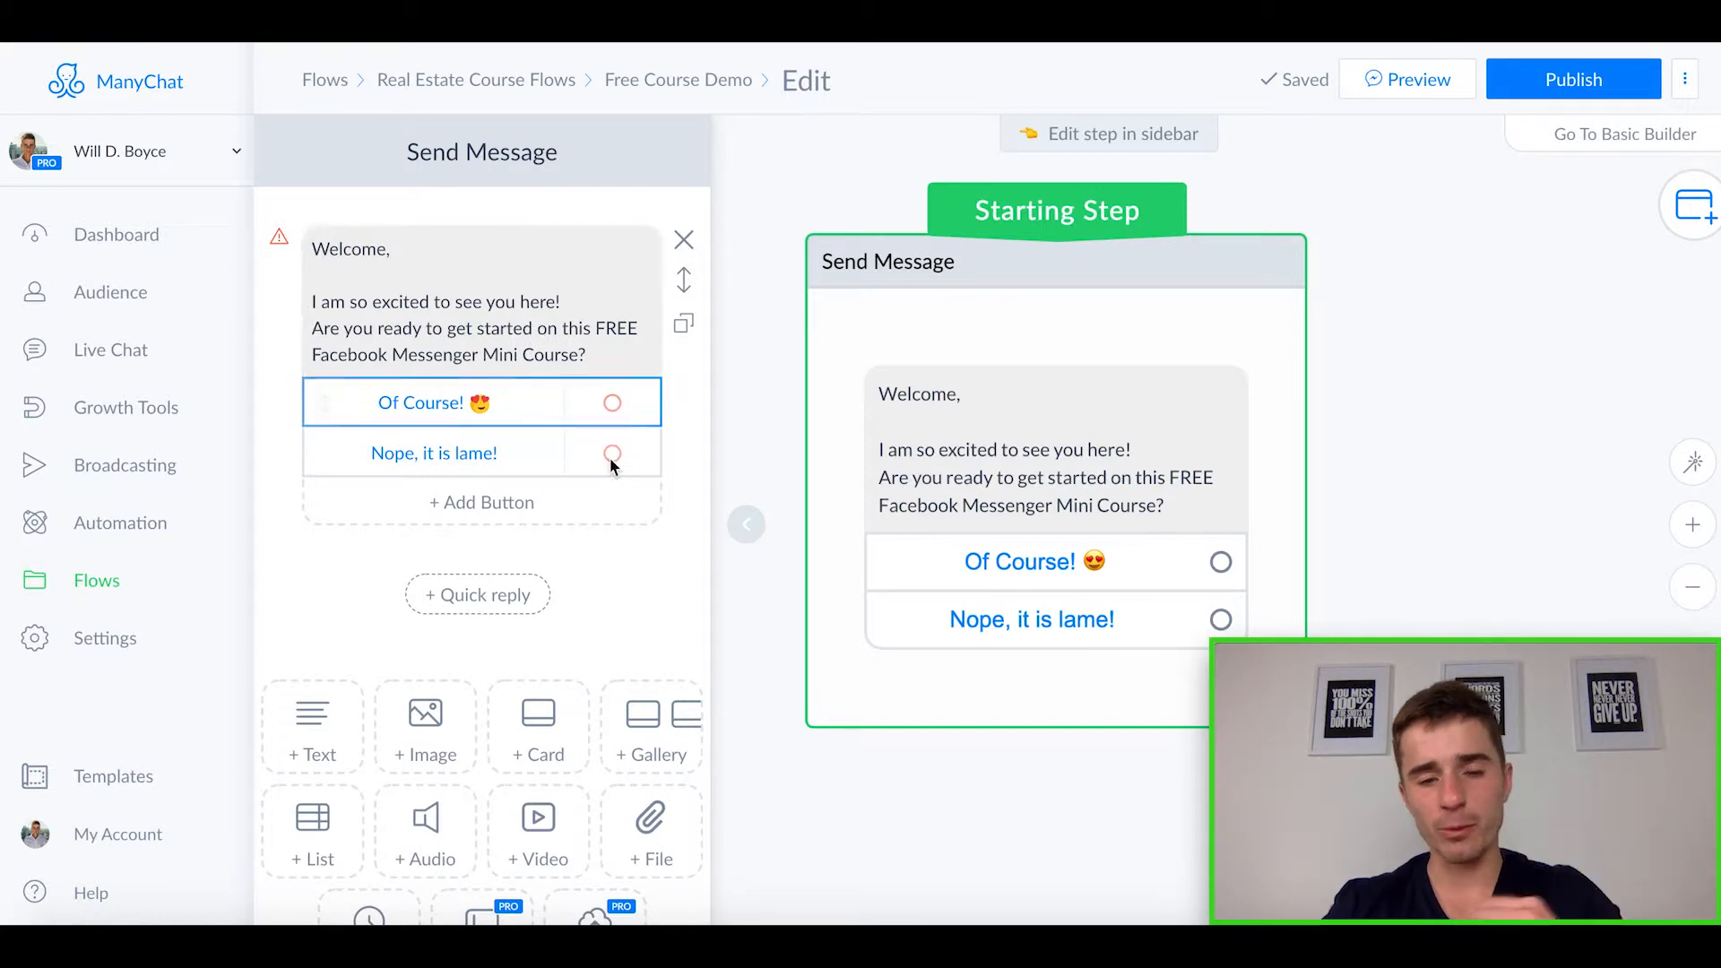
- Connect the "Of Course! 😍" button to a new Send Message step placed beside the starting step
scroll(966, 540, "down", 3)
left_click_drag(1339, 423, 1267, 352)
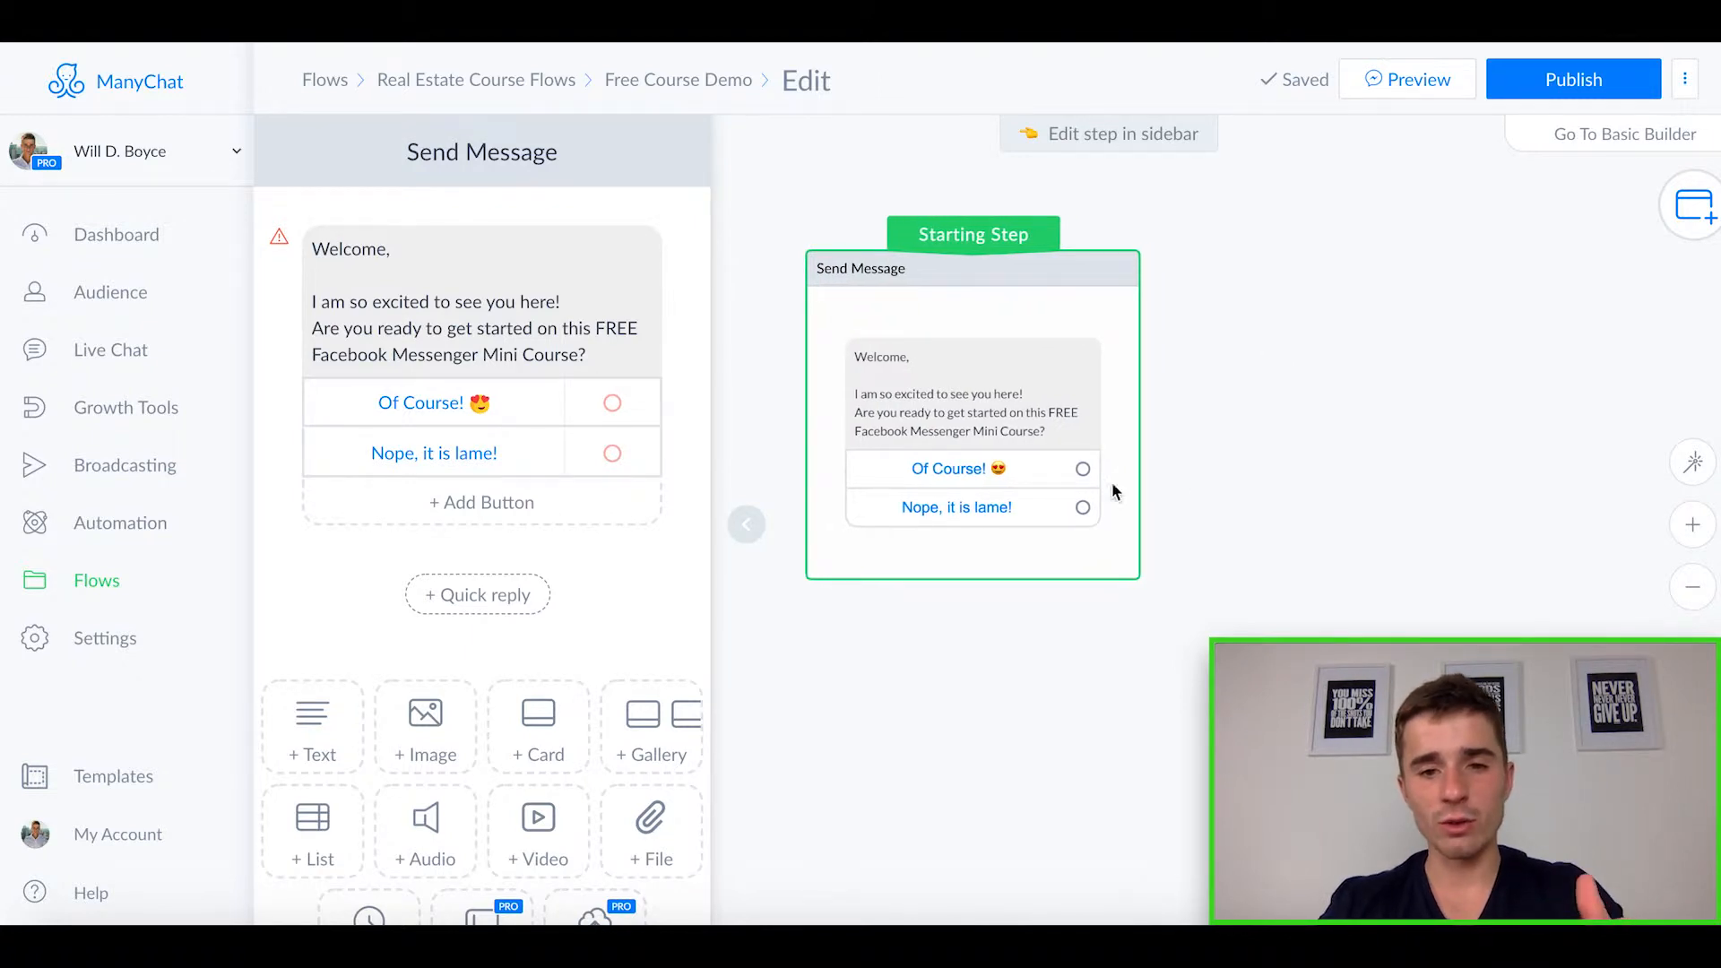
left_click(1082, 468)
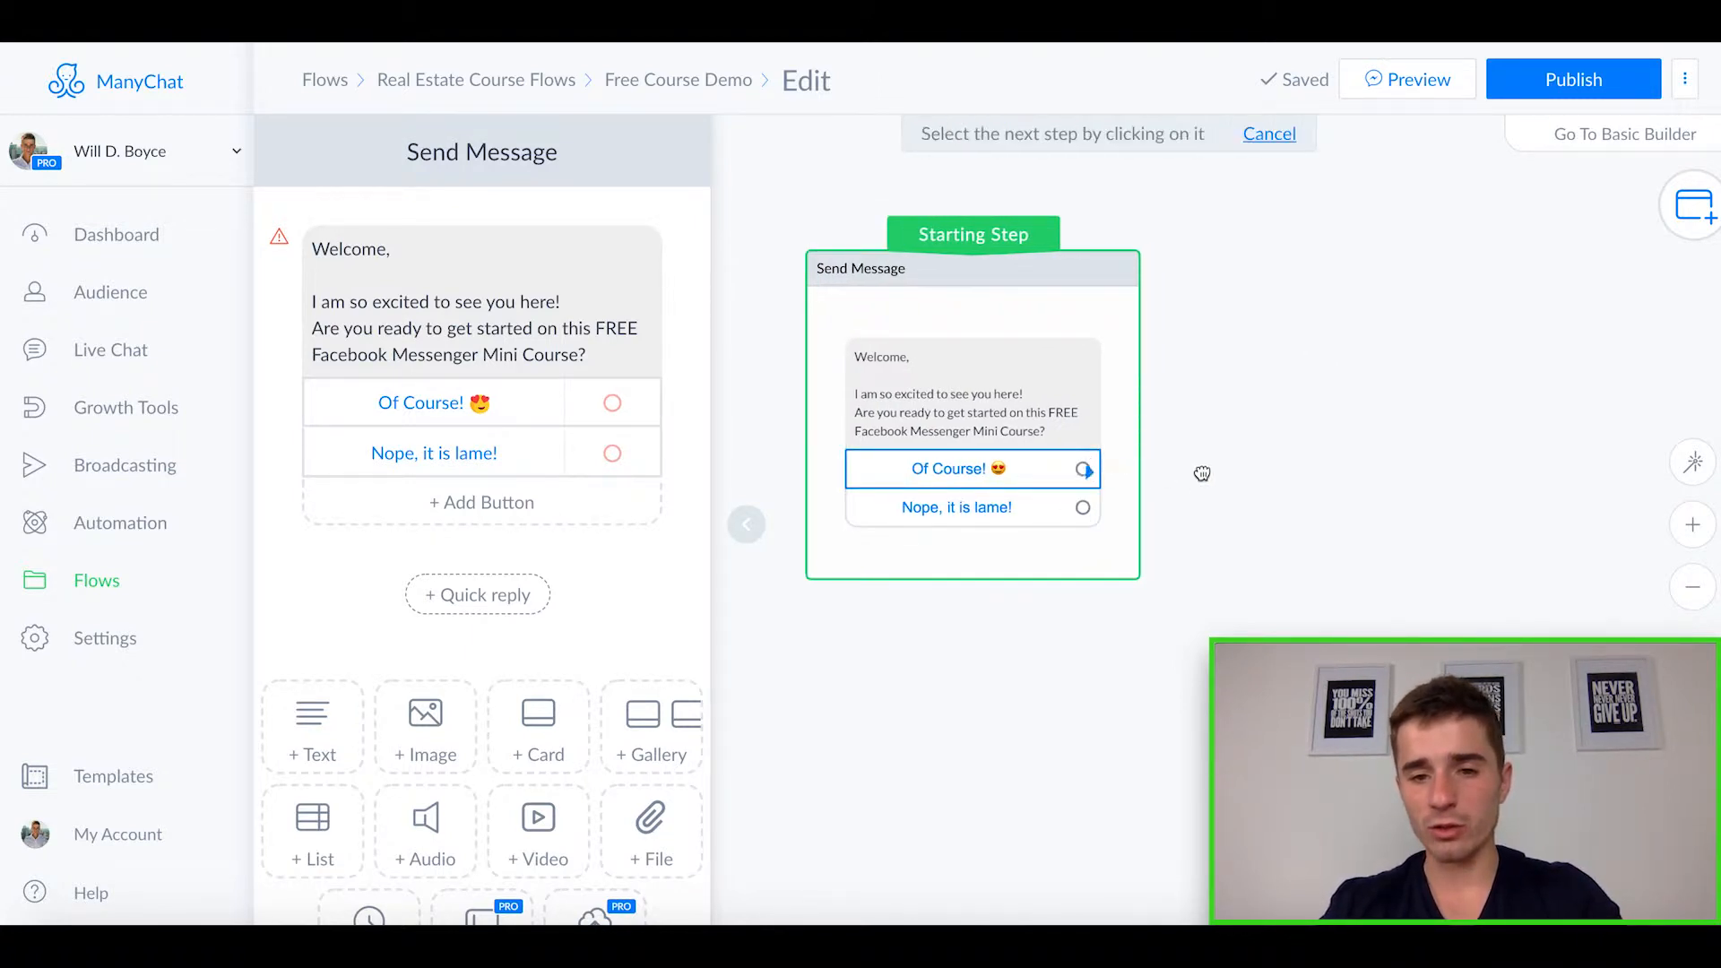
left_click(1341, 298)
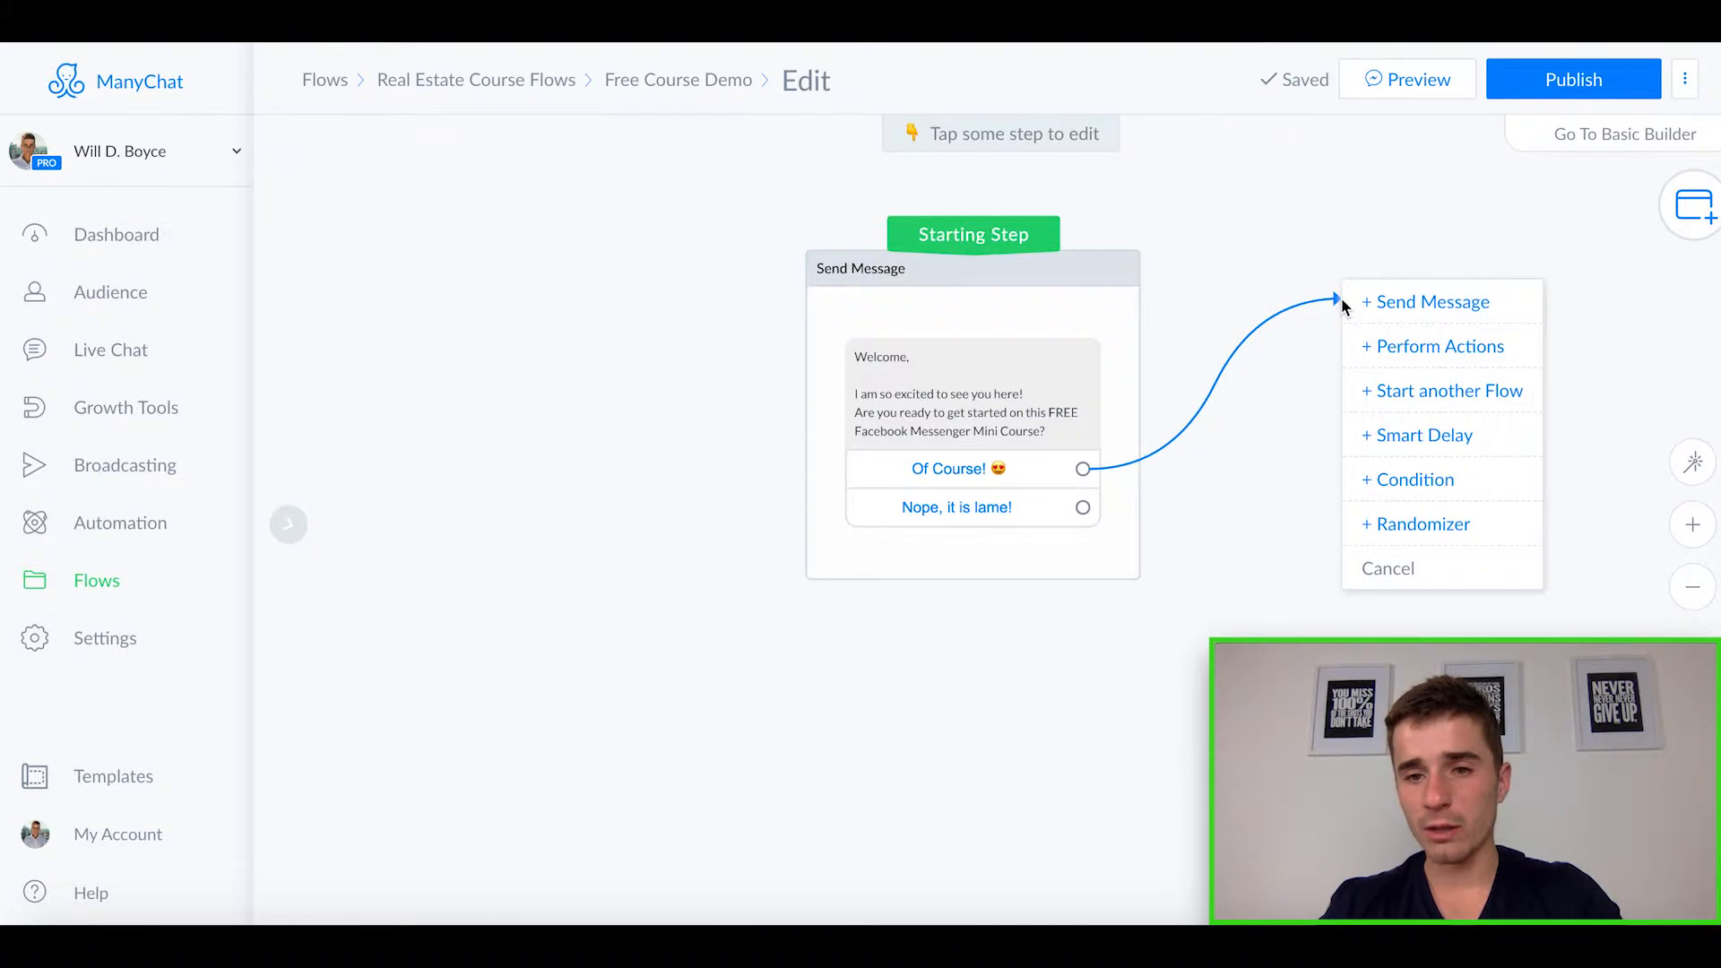
left_click(1402, 305)
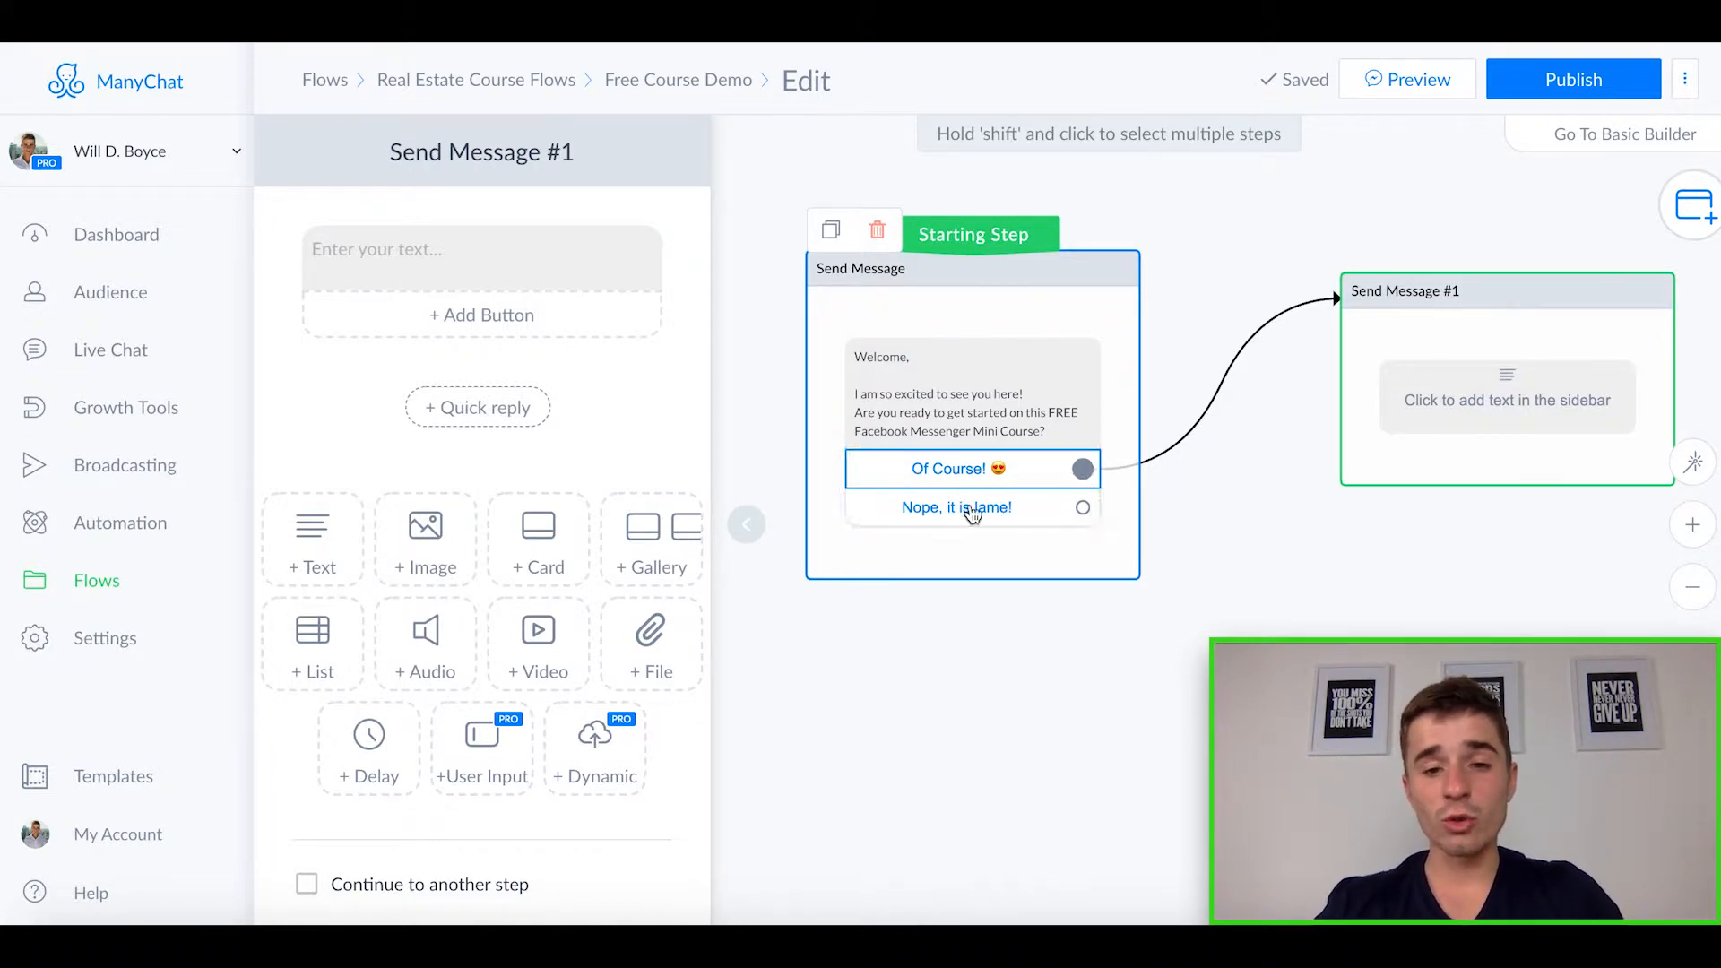
- Add a third button to the welcome message with the title text "Check out My paid"
left_click(1006, 515)
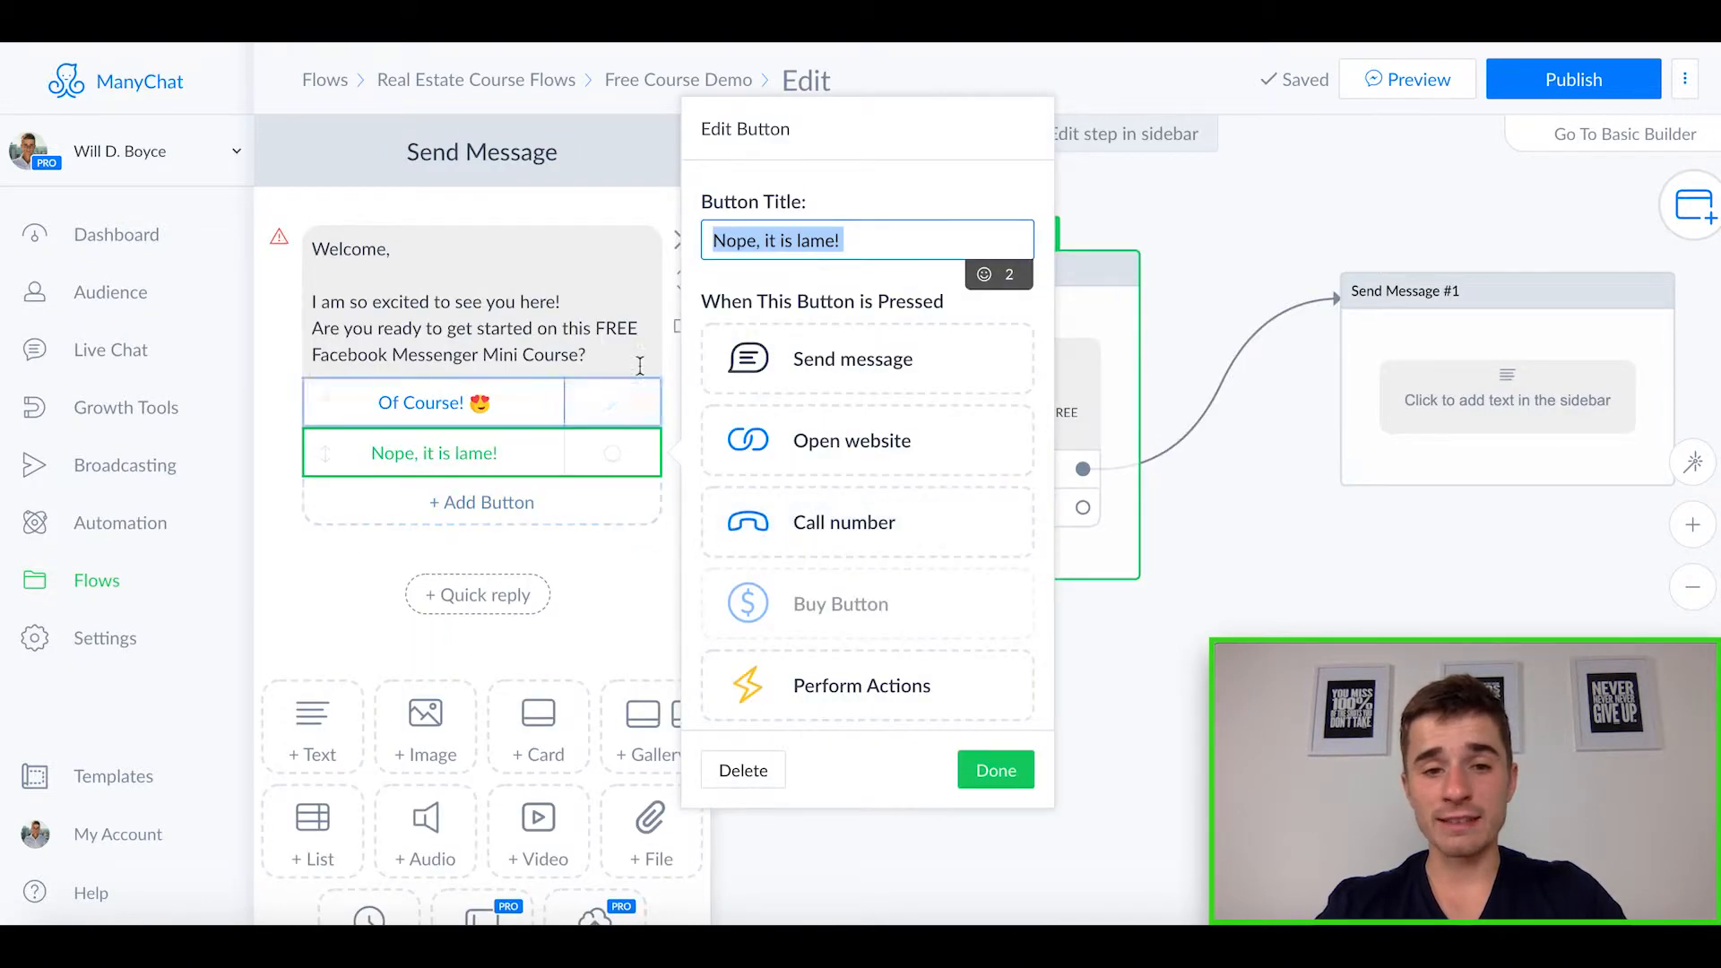
left_click(502, 502)
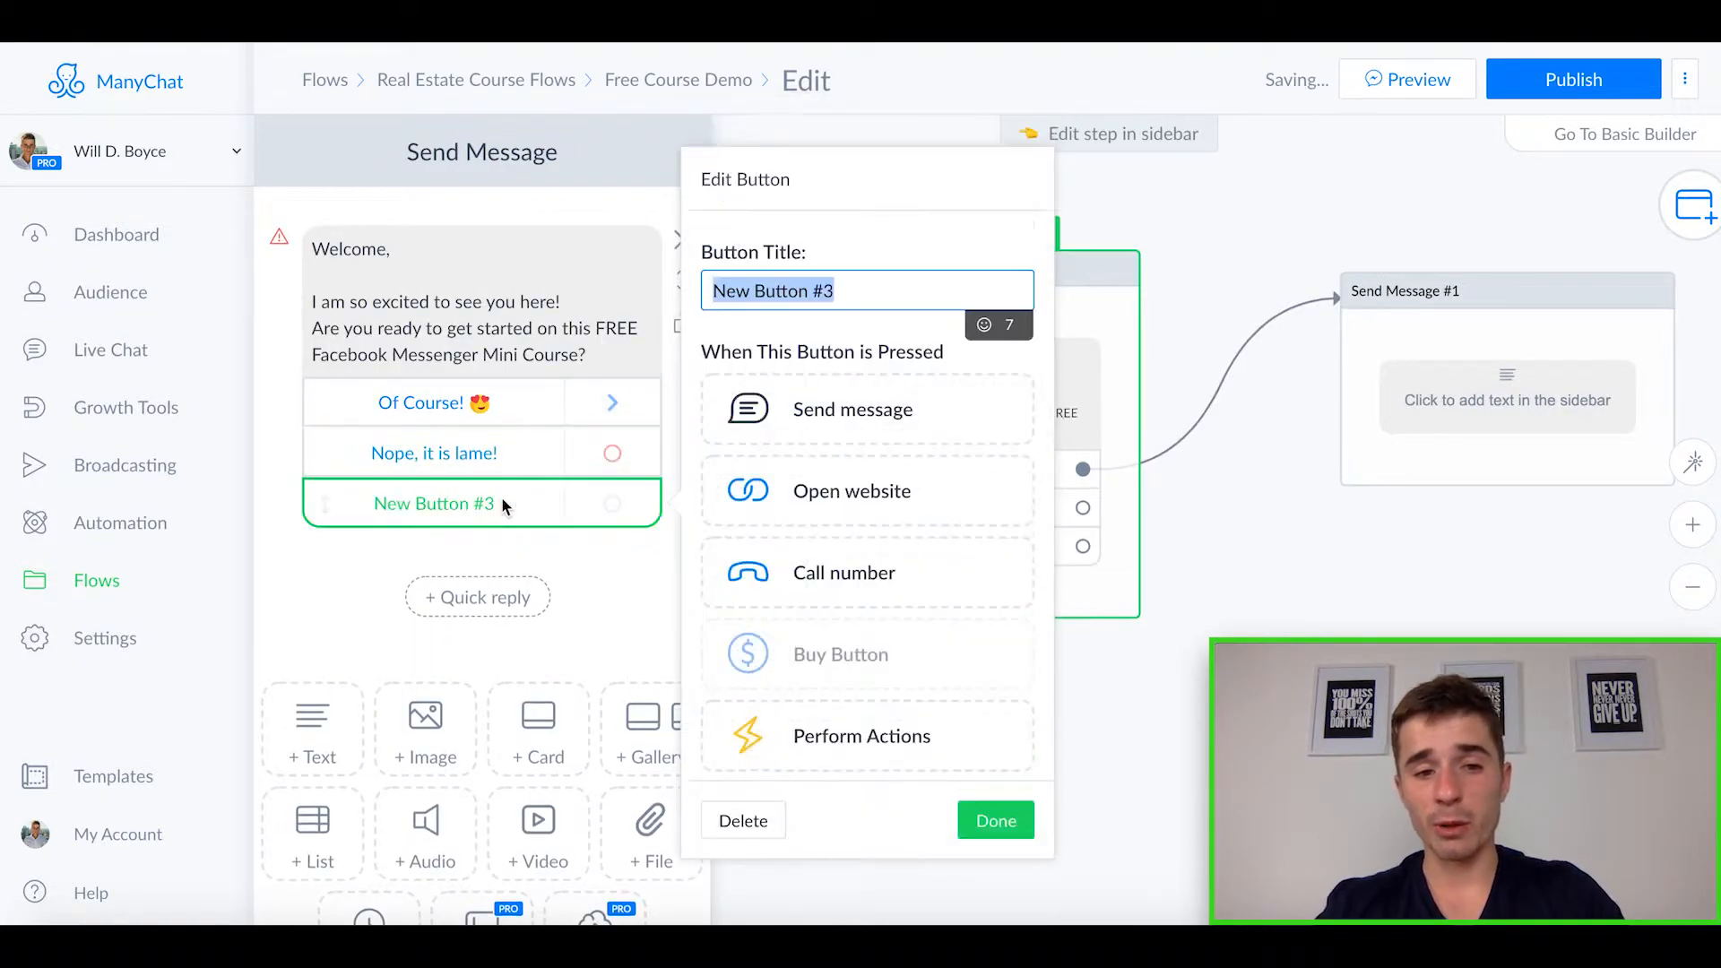
type("Che")
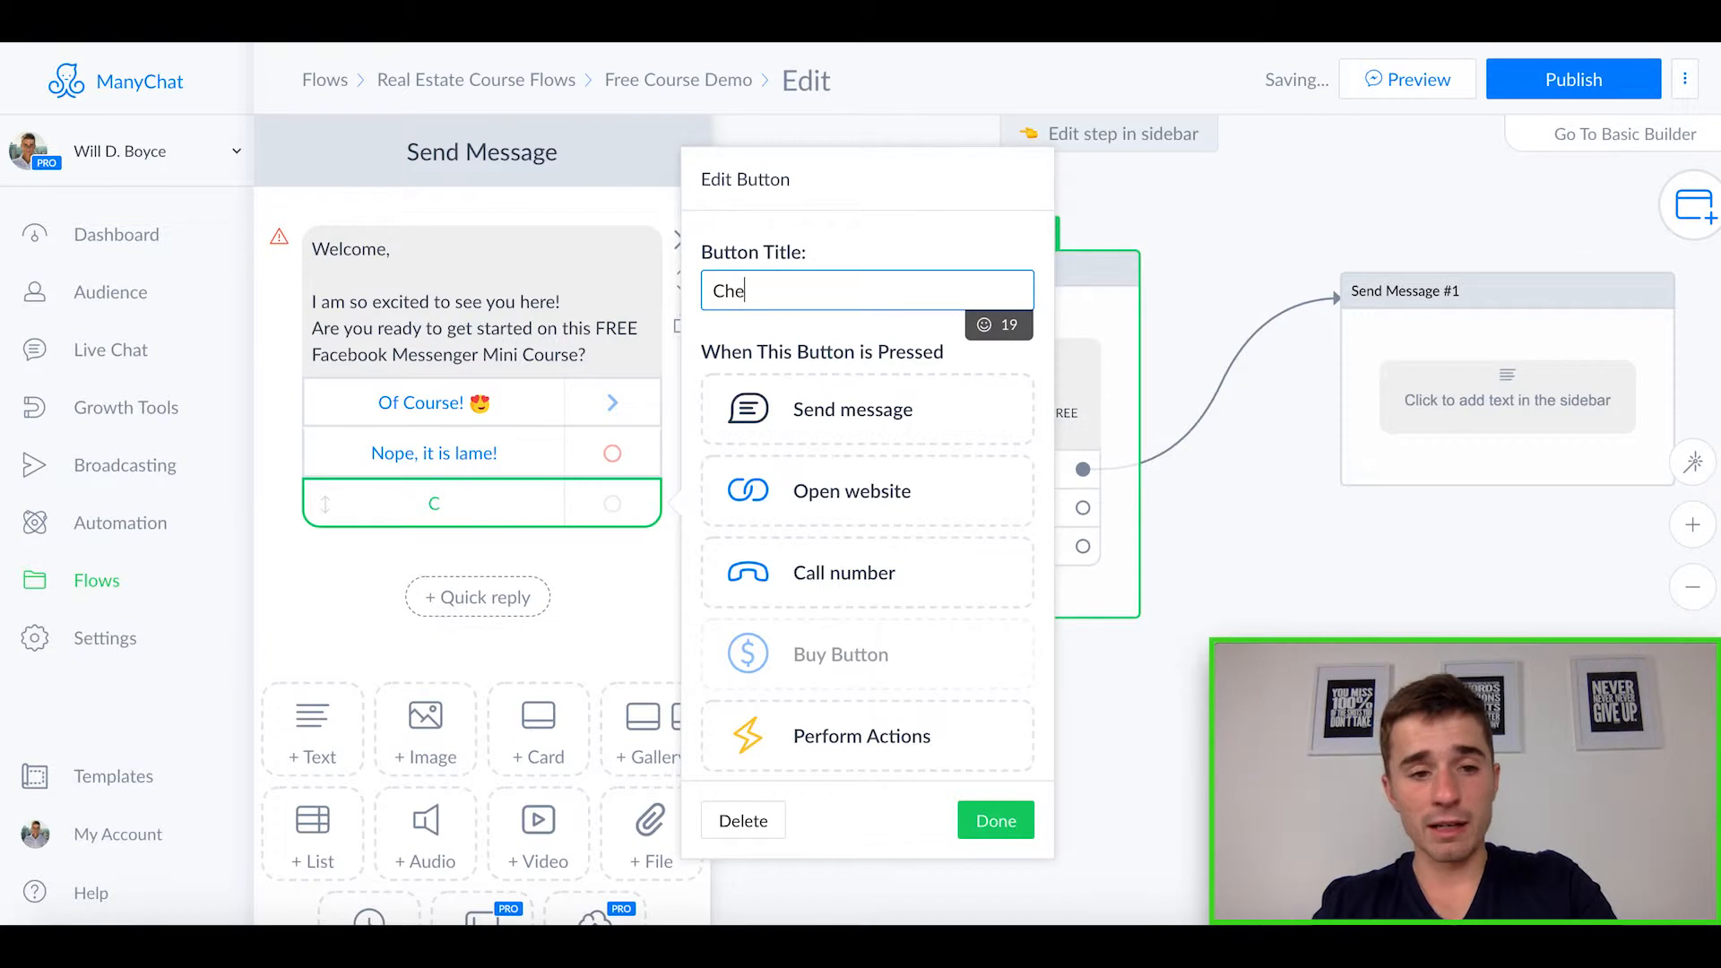
type("ck outr My pa")
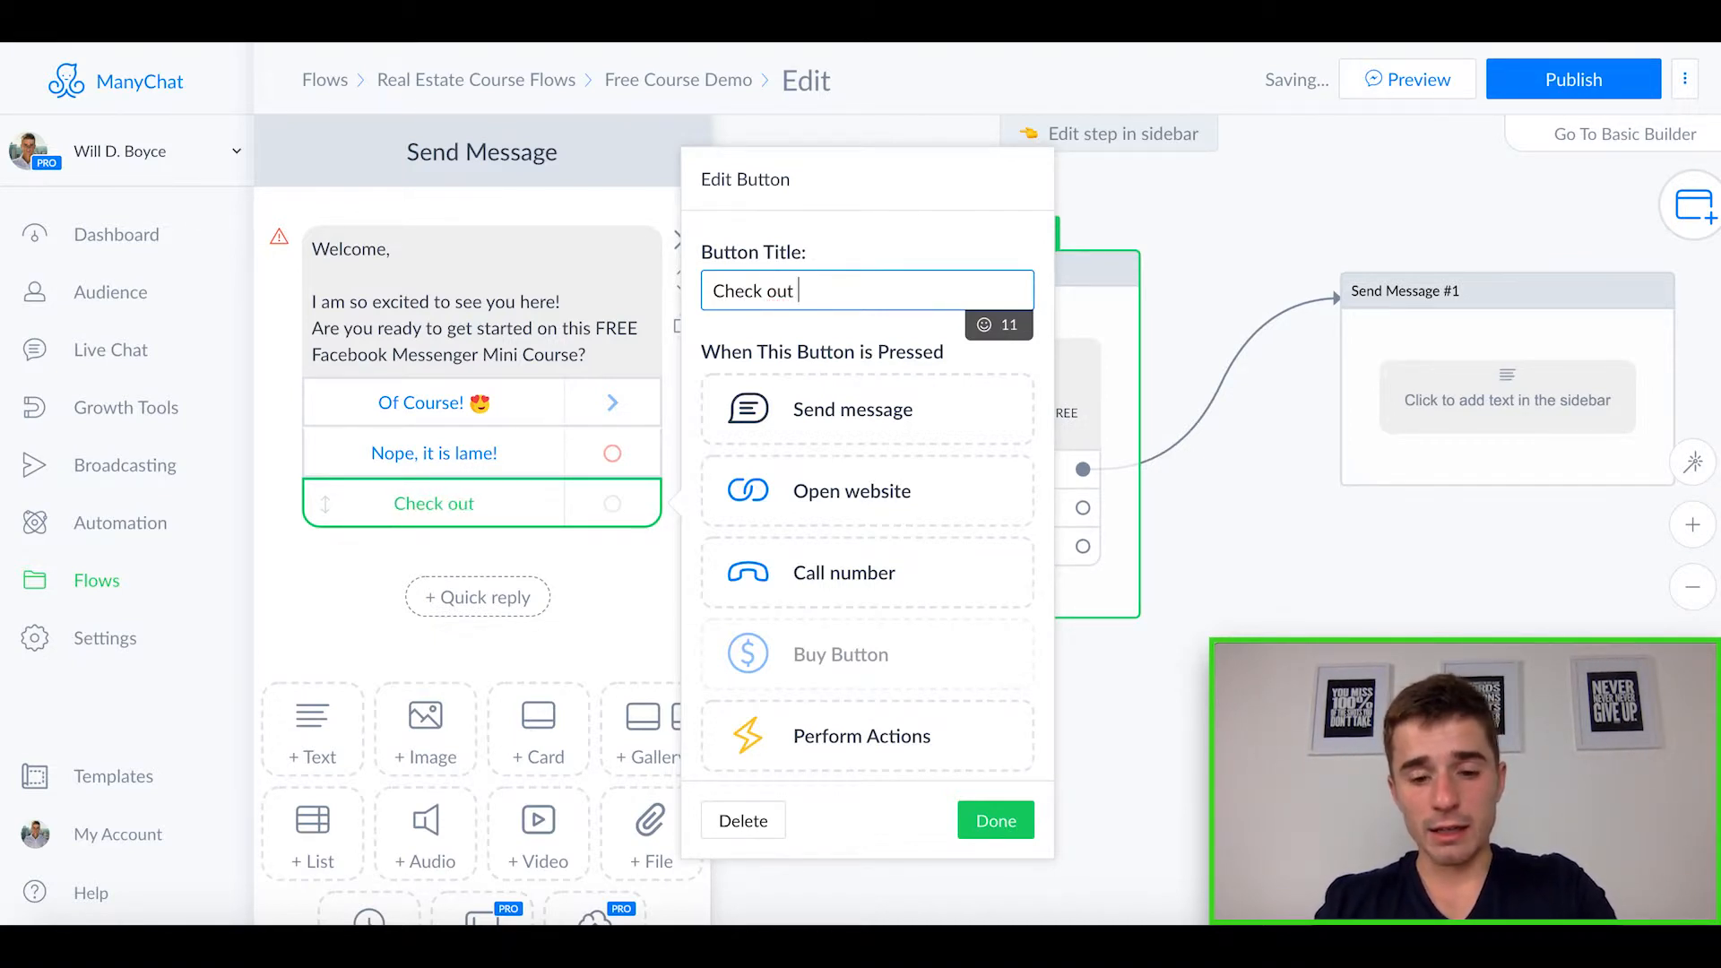
type("id")
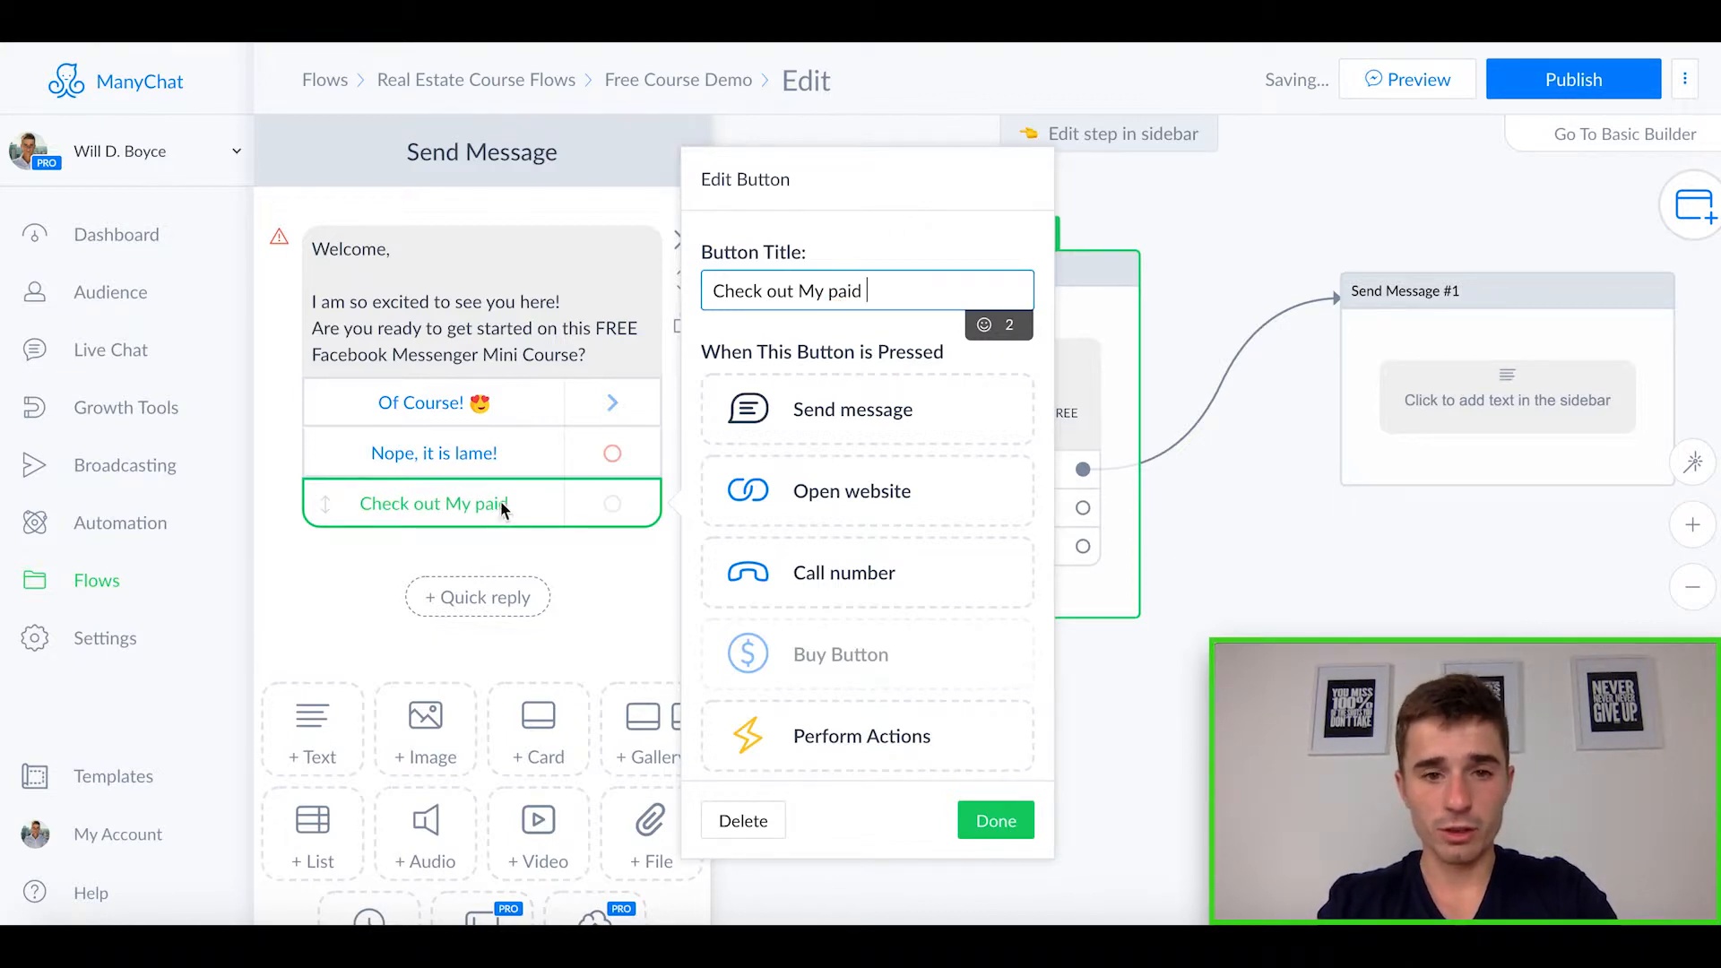
- Retitle the third button "Check Out My Website"
left_click_drag(866, 291, 765, 294)
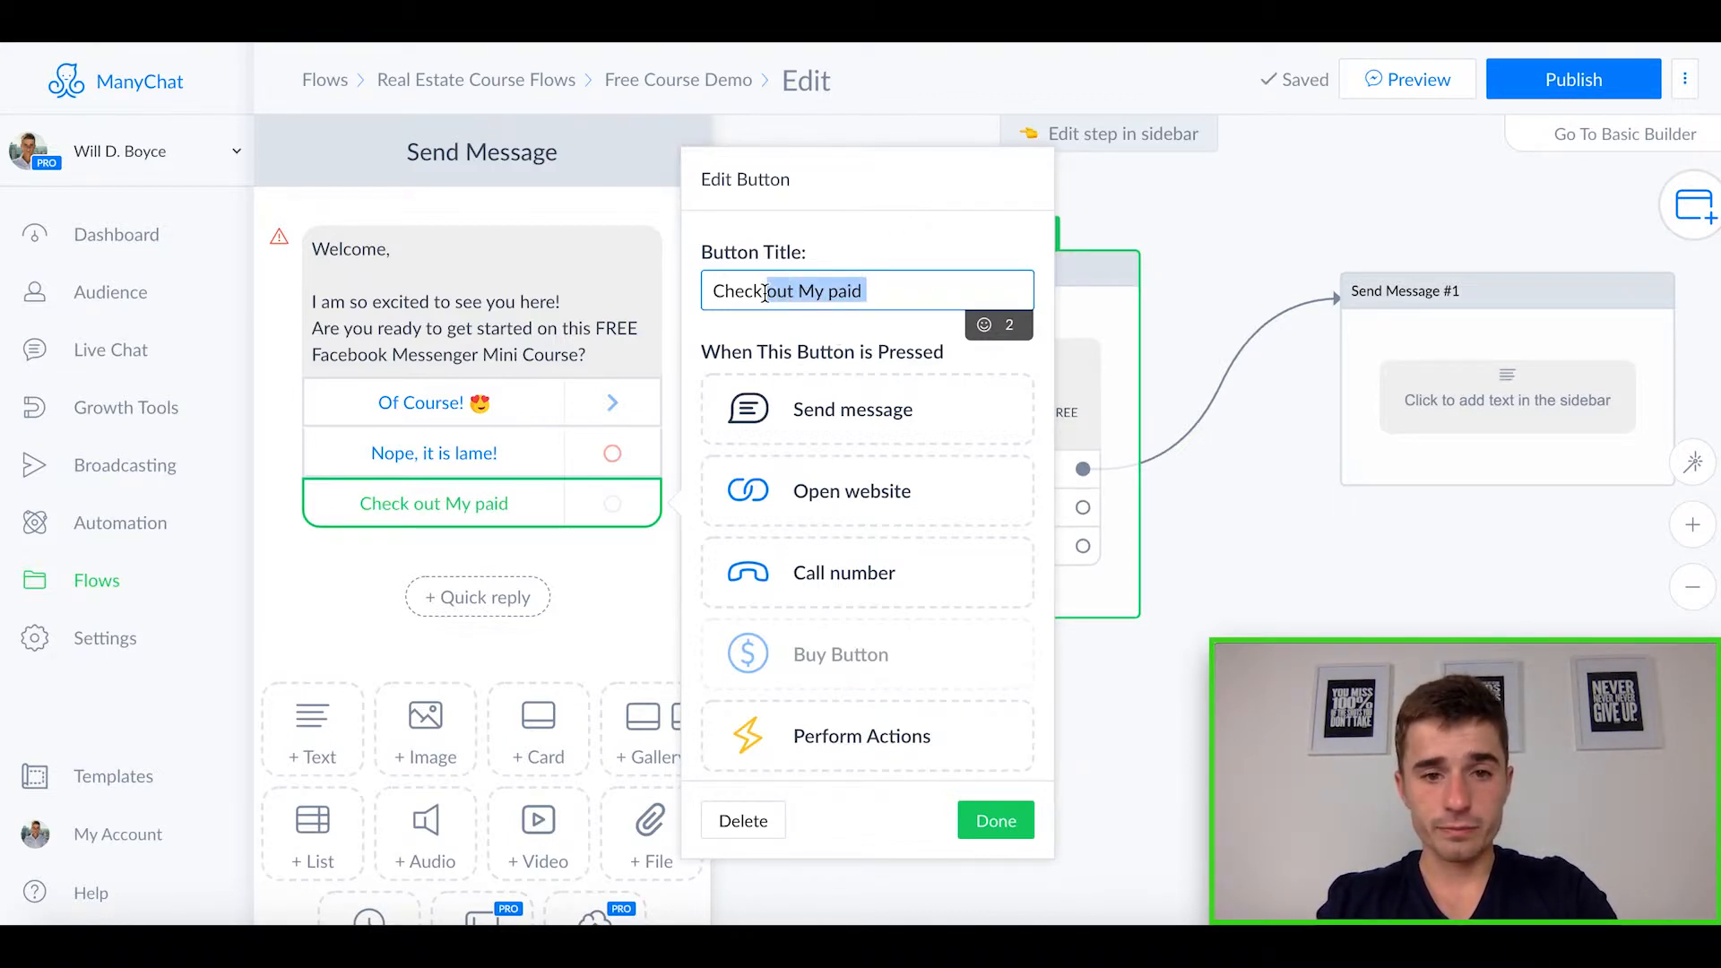
type("ou")
key("BackSpace")
key("BackSpace")
type("Out Wbsite")
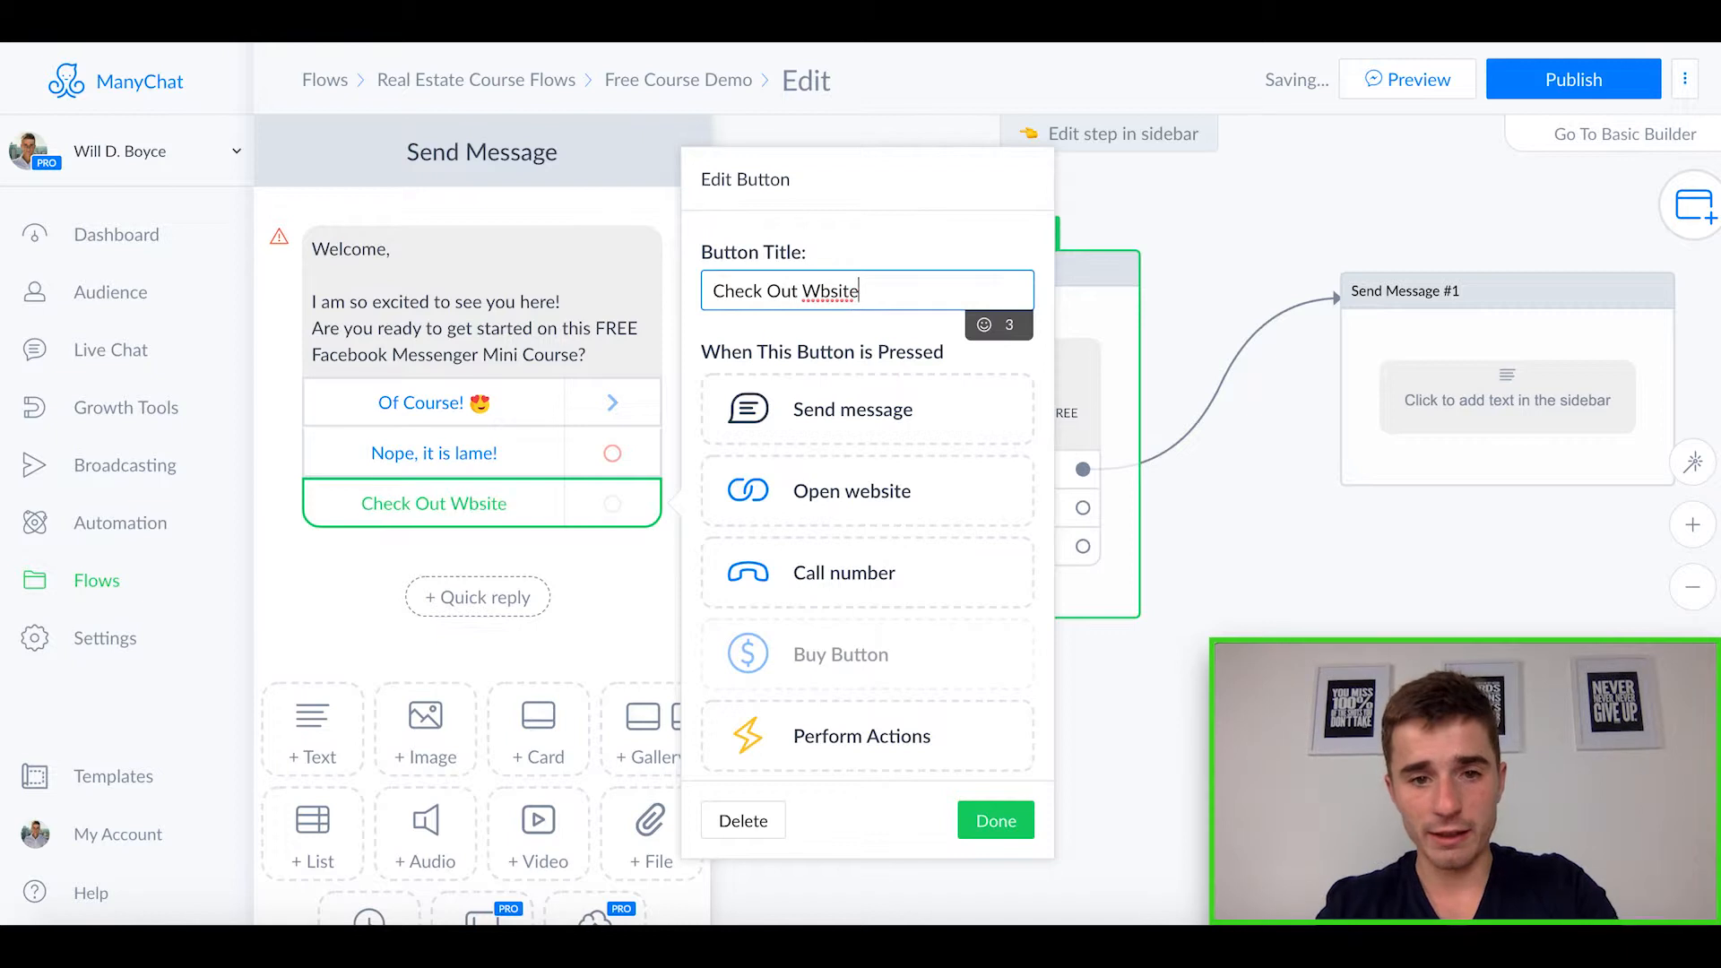
key("BackSpace")
key("BackSpace")
key("BackSpace")
key("BackSpace")
key("BackSpace")
key("BackSpace")
type("M")
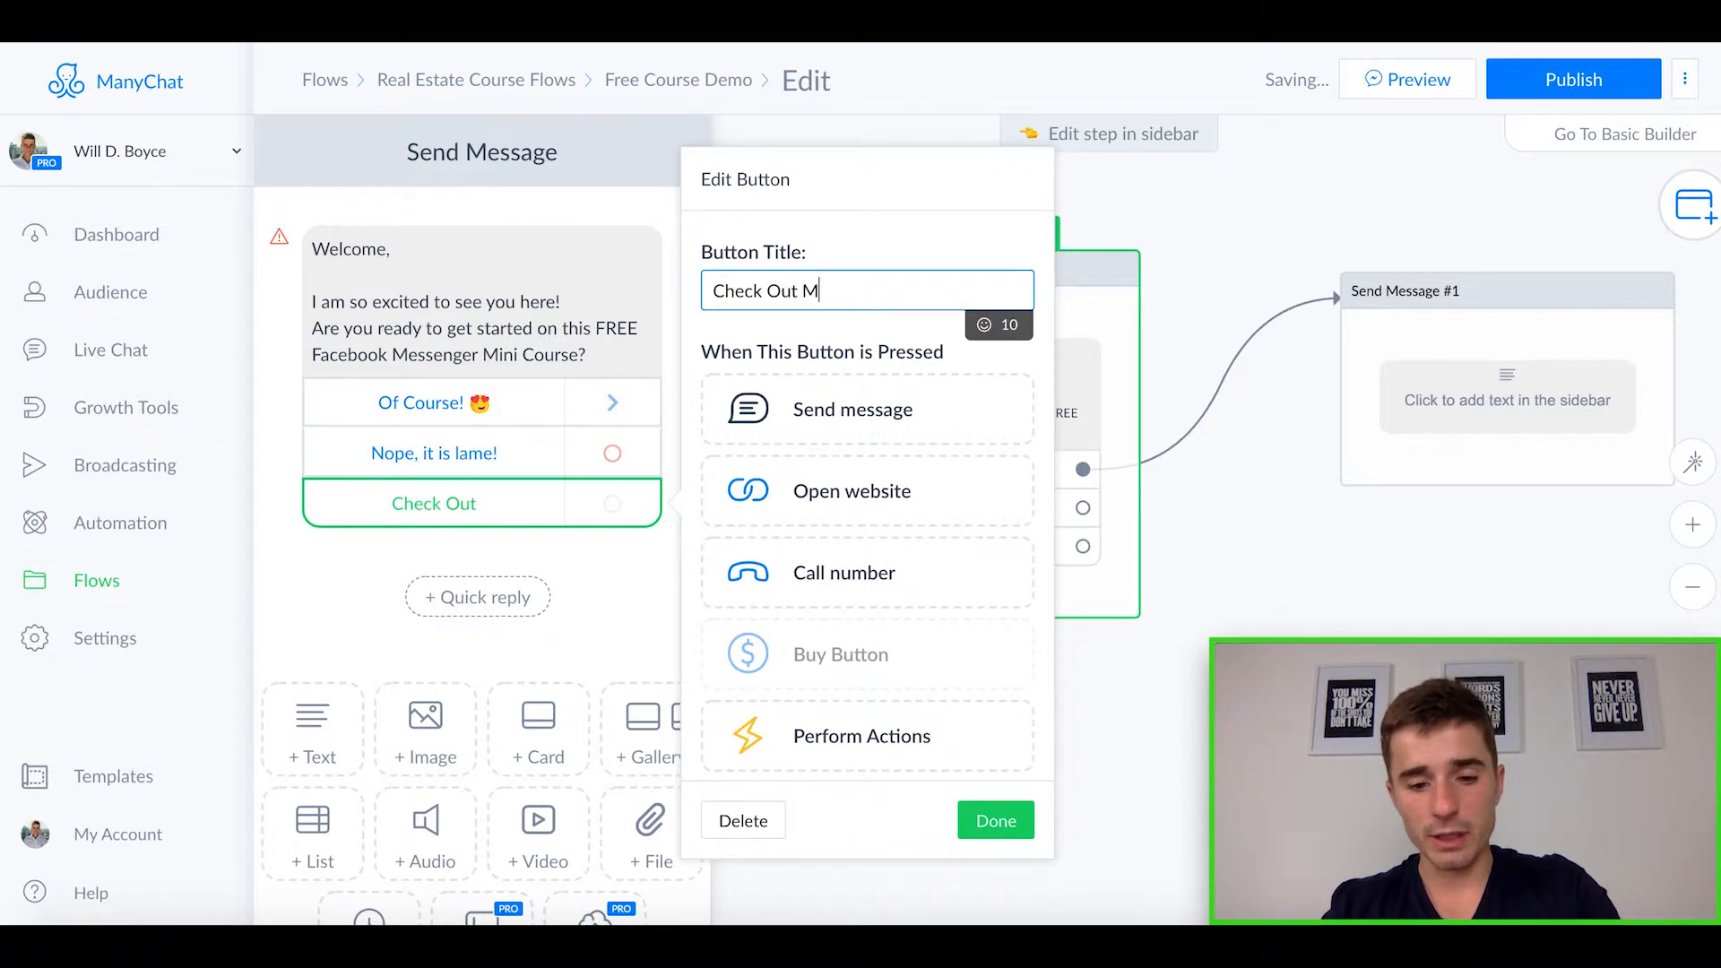
type("y Website")
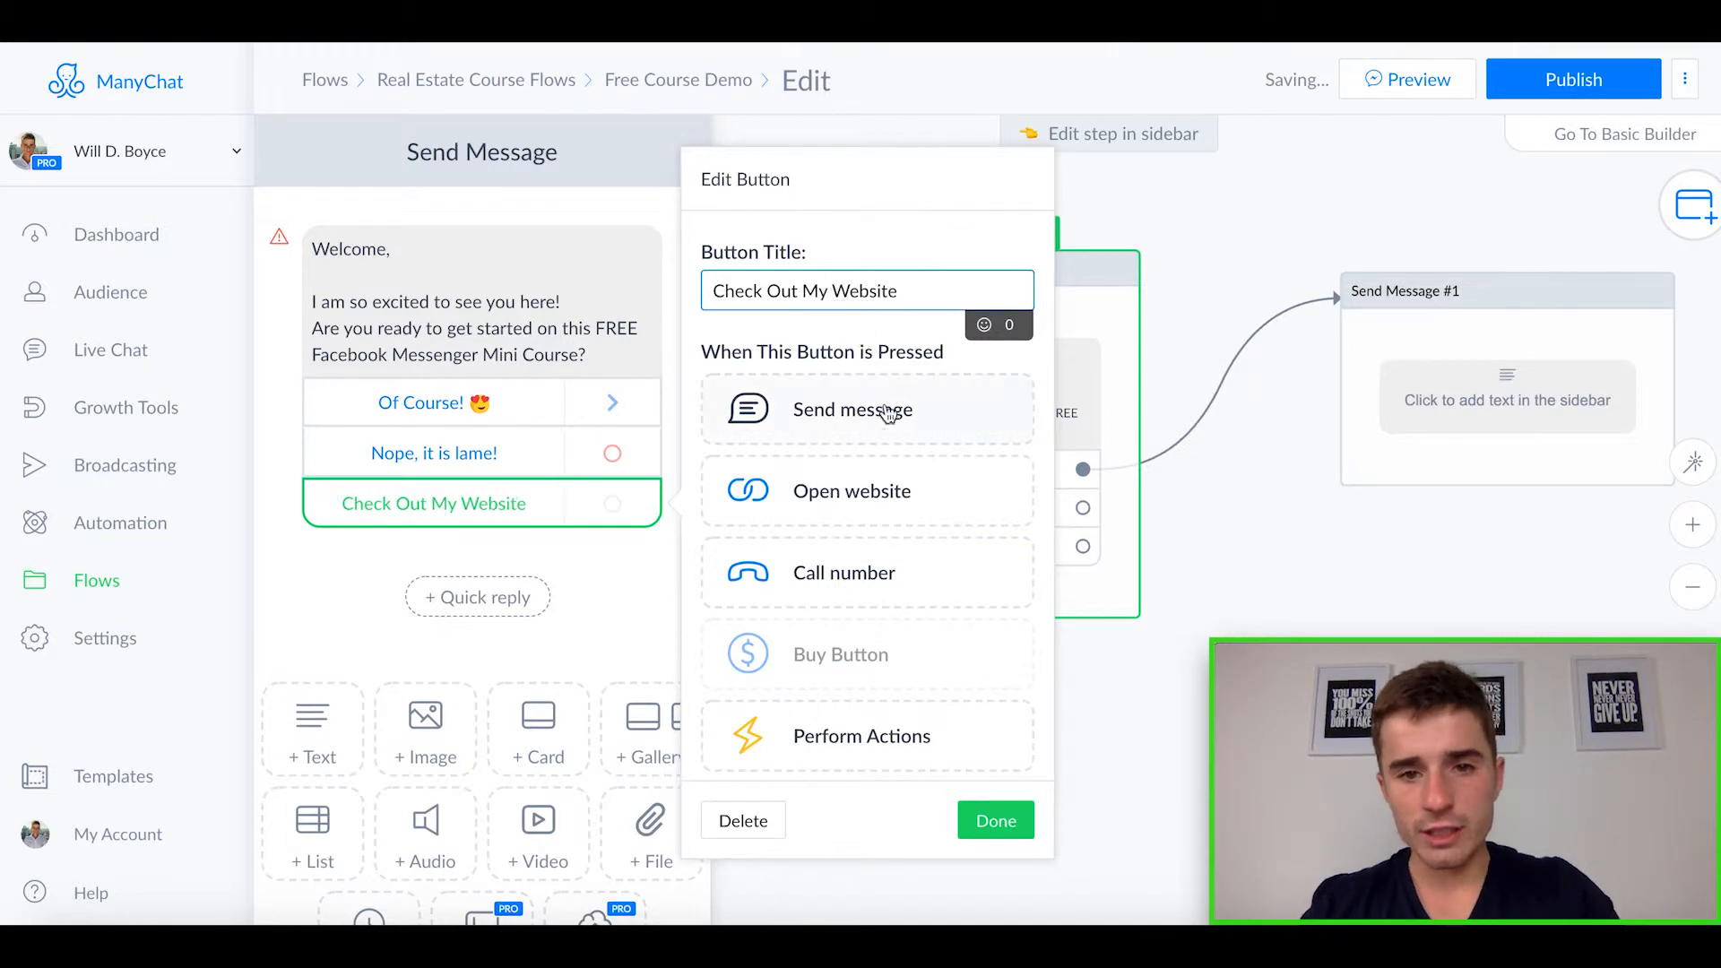
left_click(864, 492)
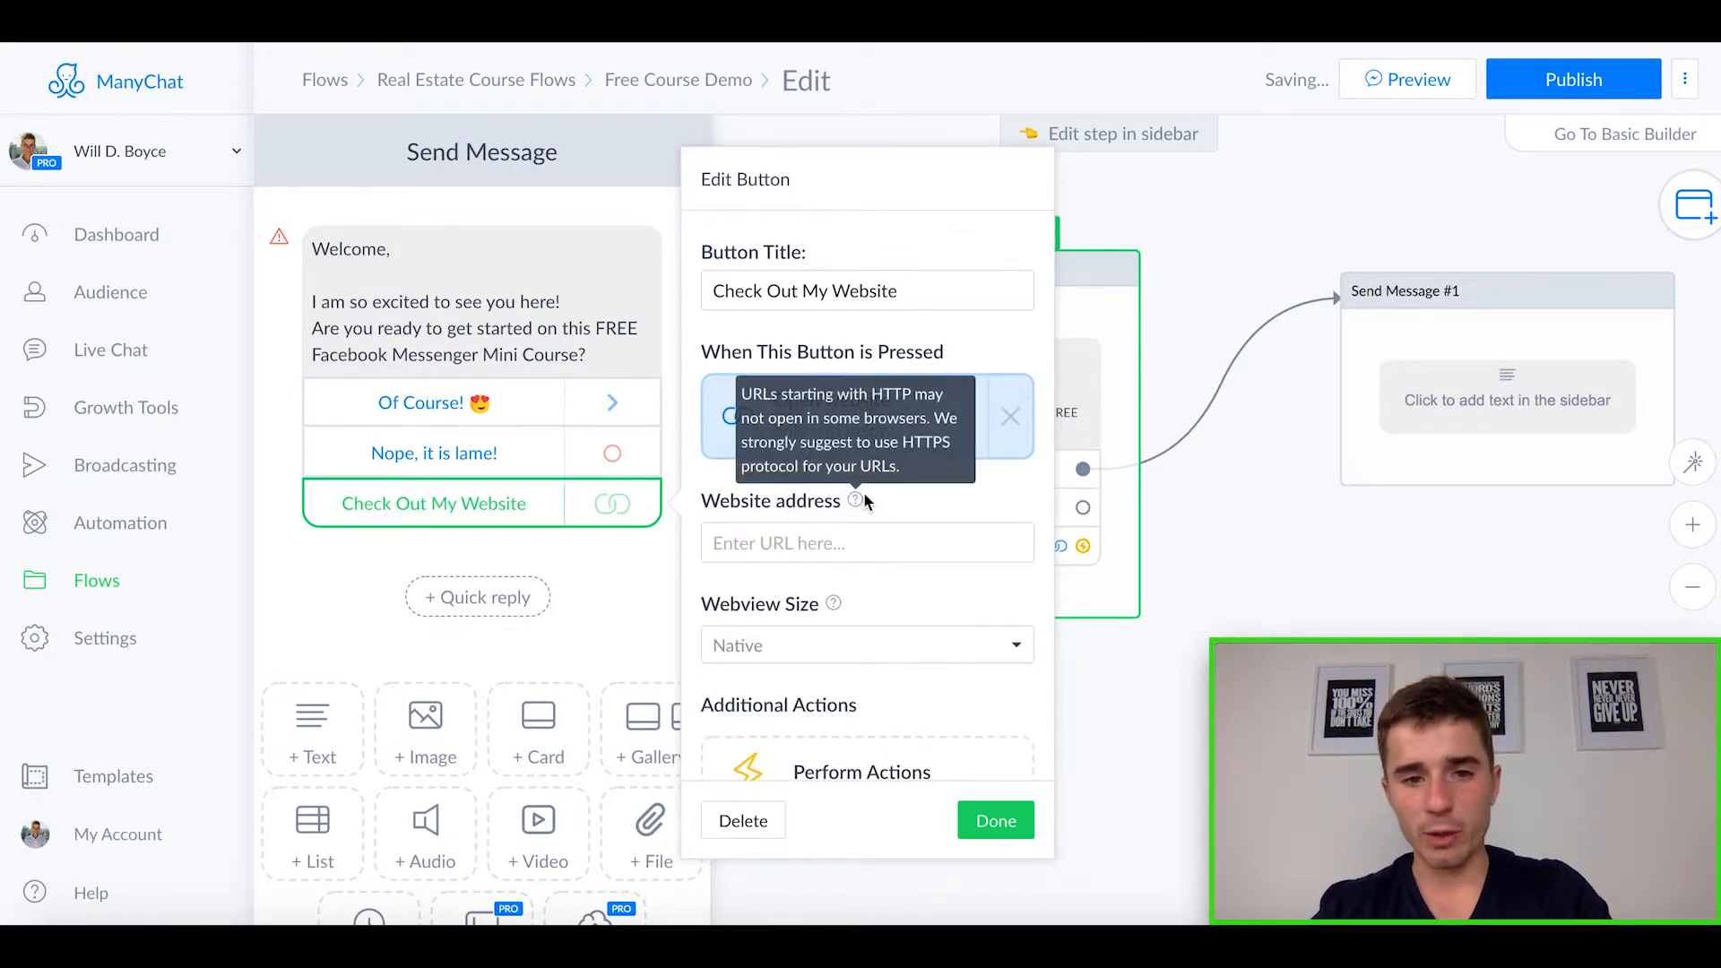
left_click(798, 542)
type("www")
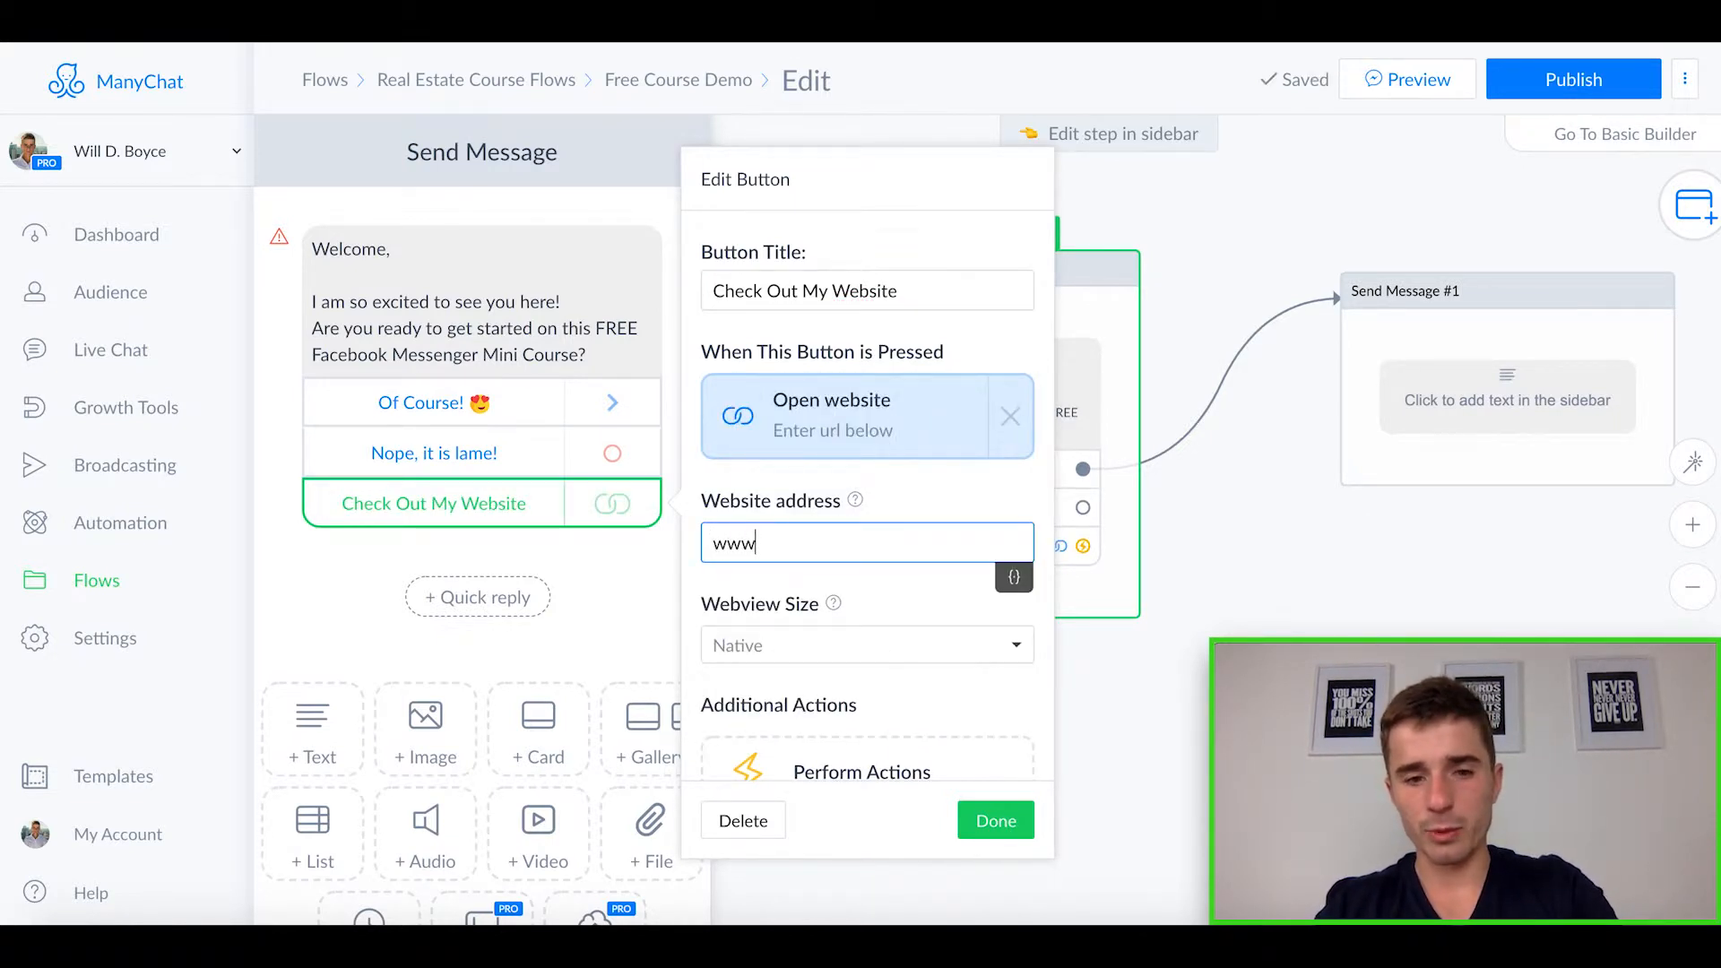
type(".voila")
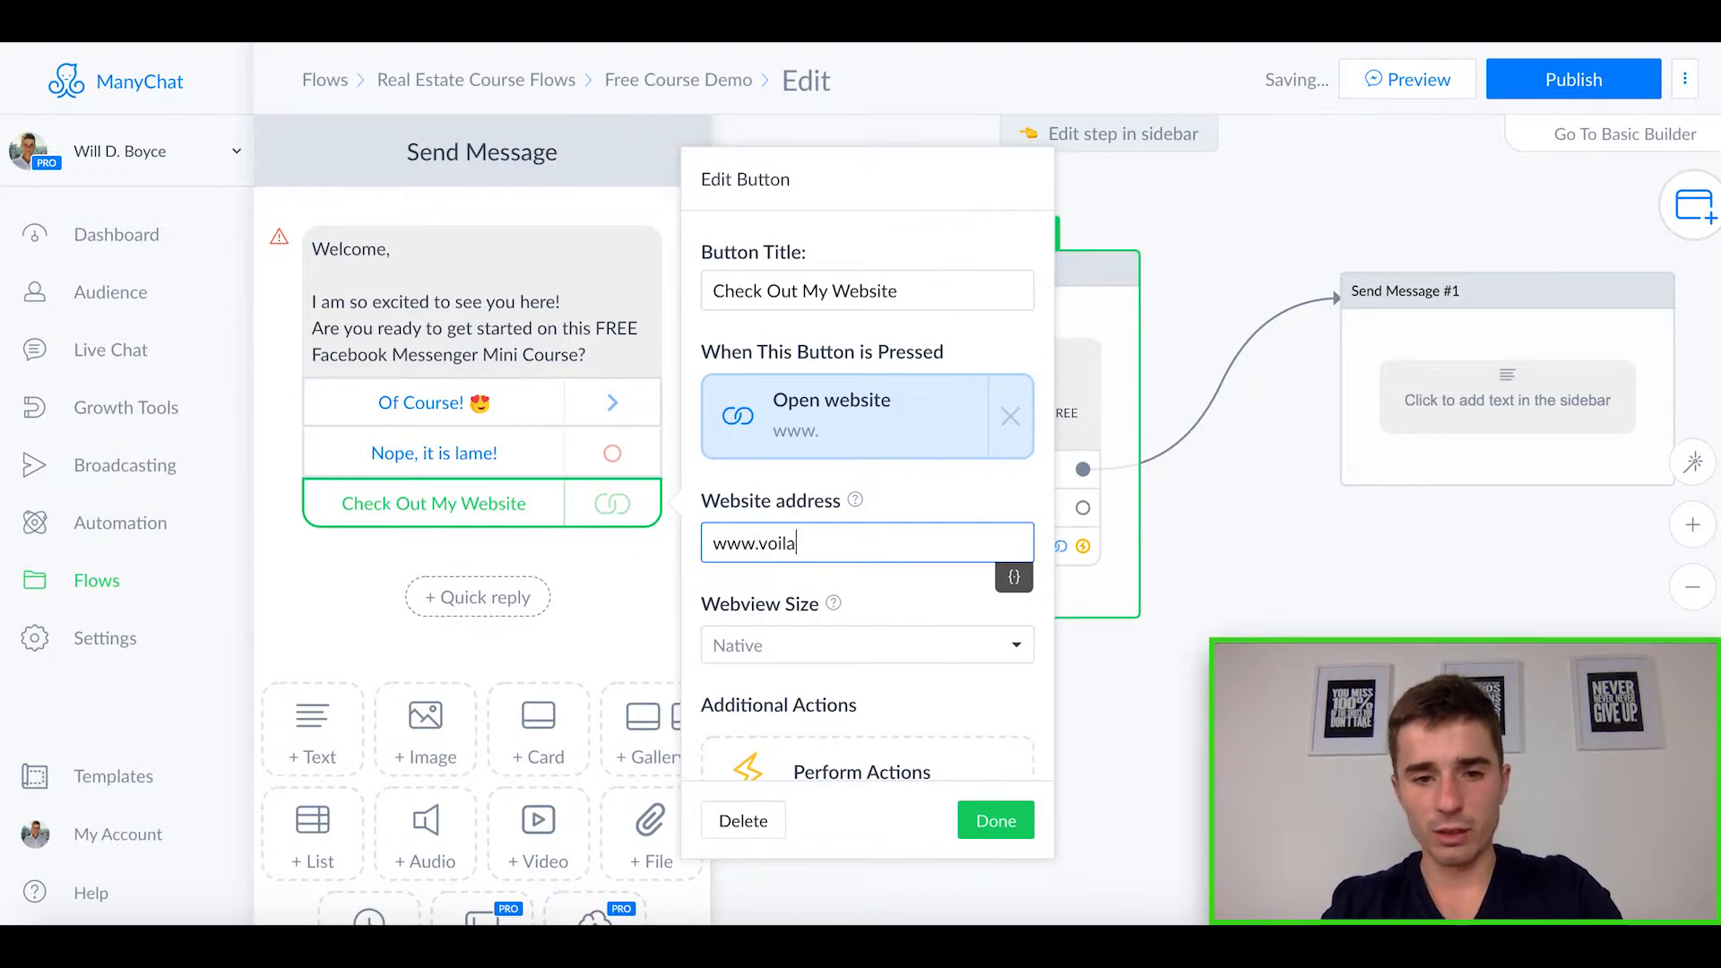
type("social.com")
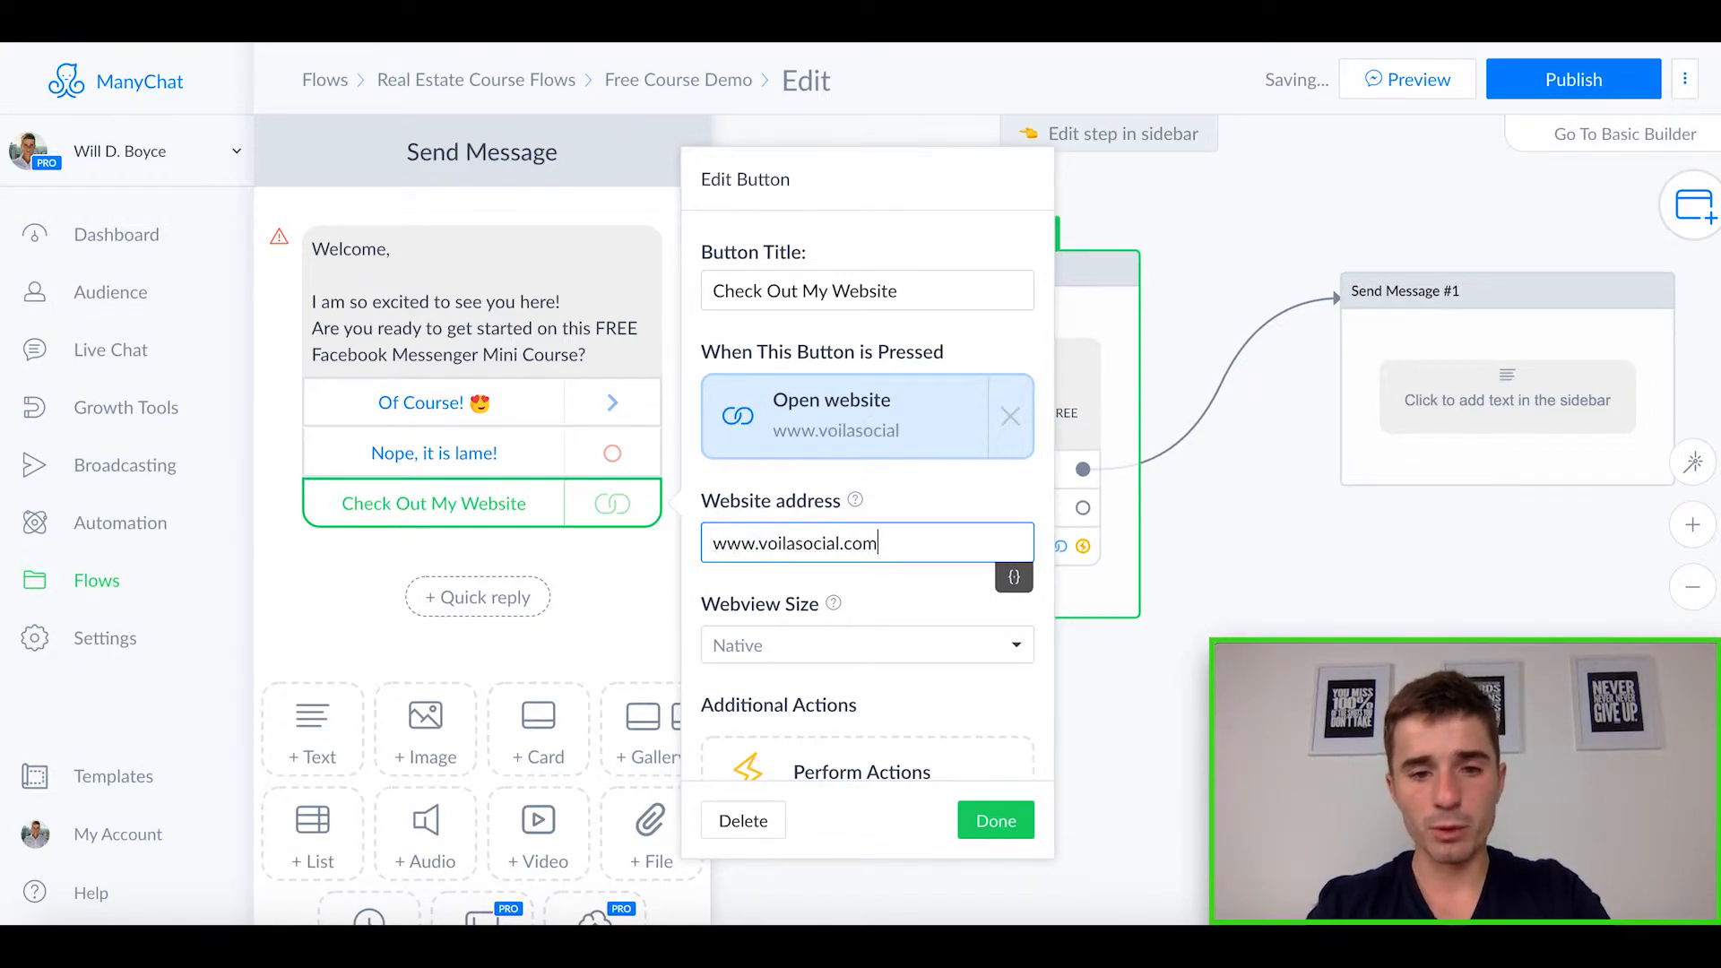
left_click(624, 580)
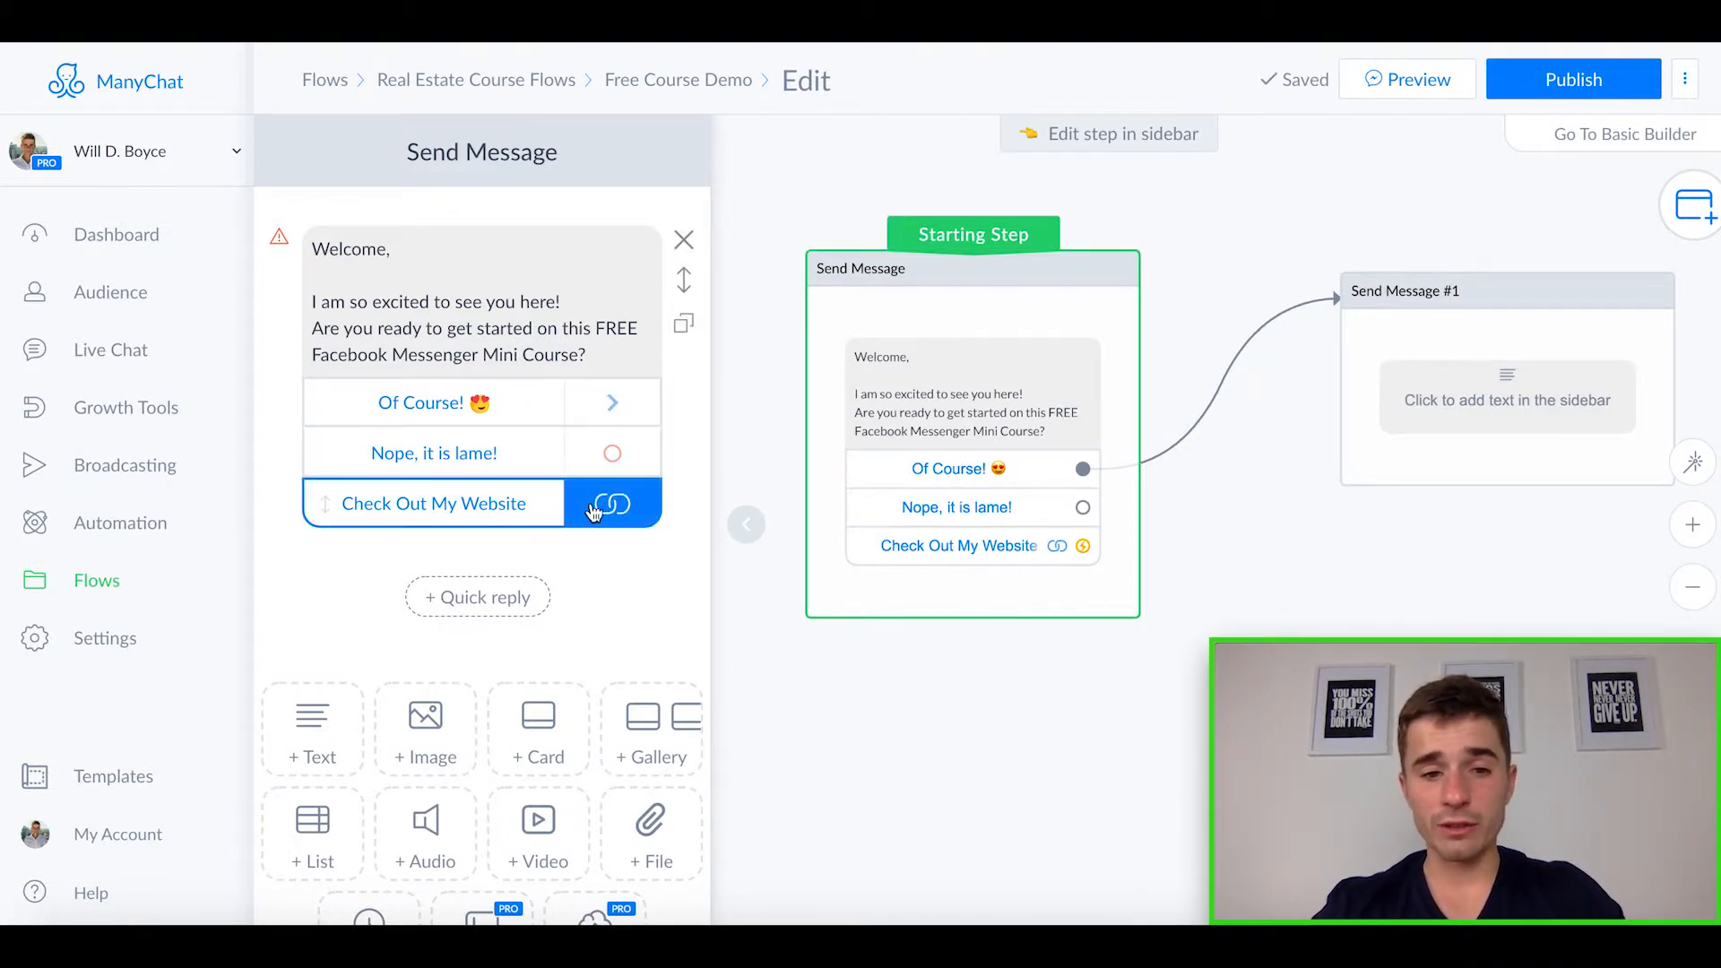
- Clear the website action of the "Check Out My Website" button to review the other available actions, and delete the button
left_click(530, 510)
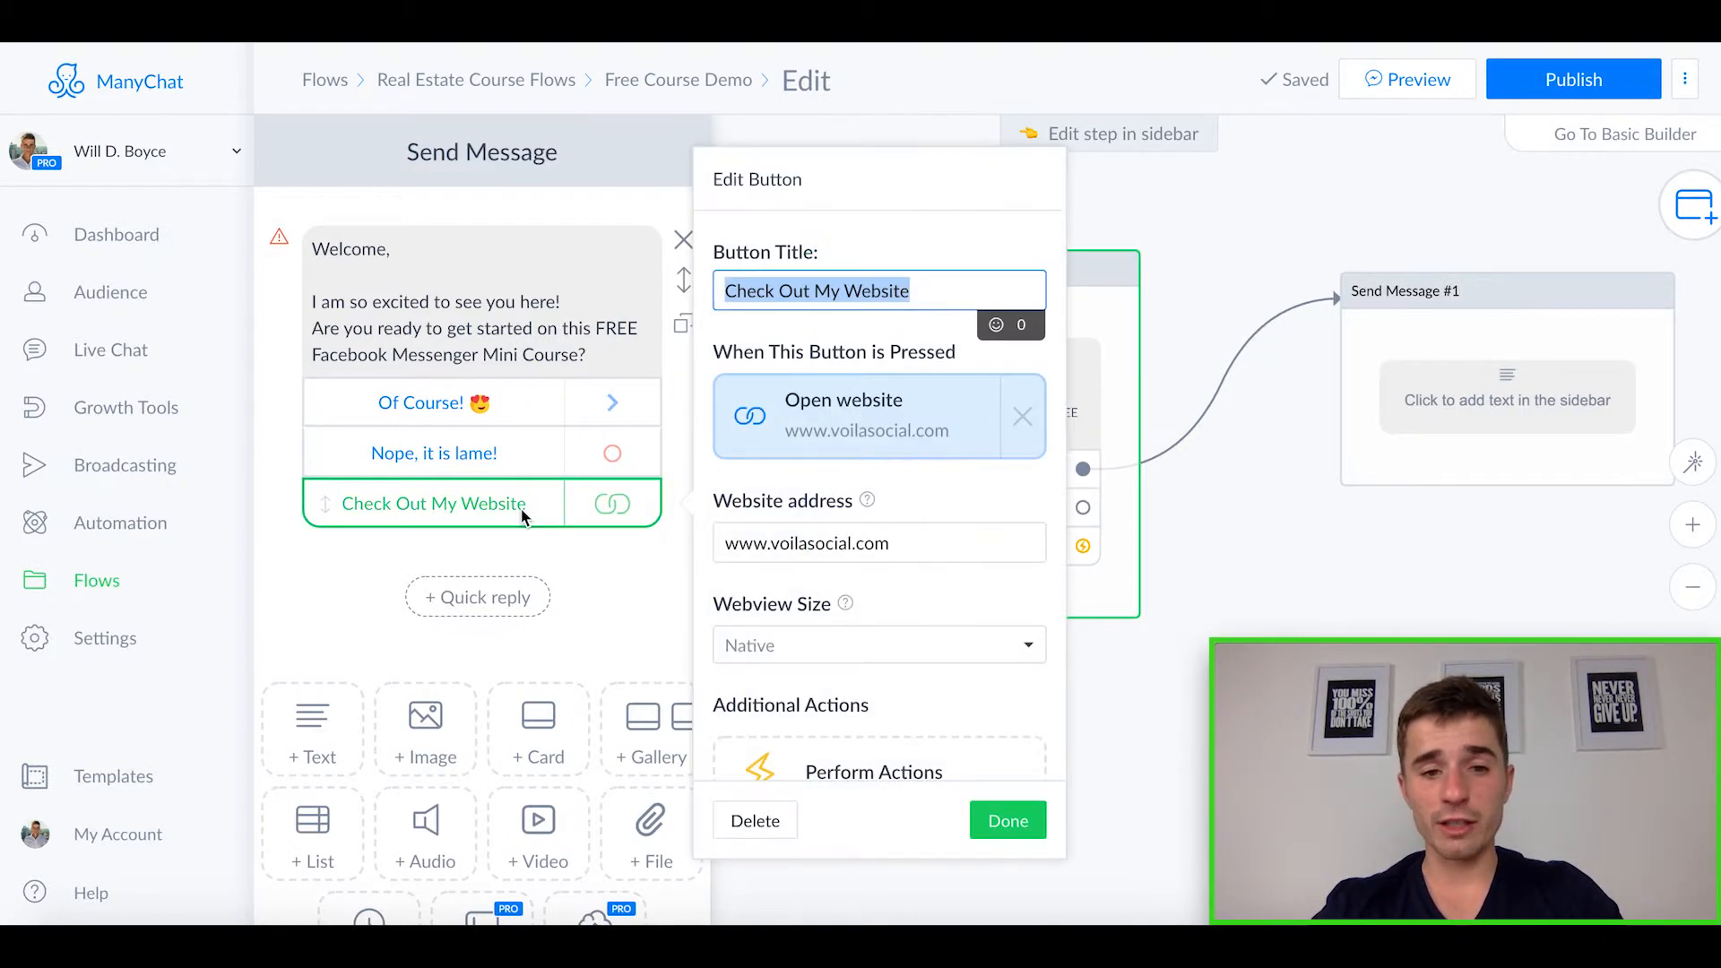
left_click(1026, 420)
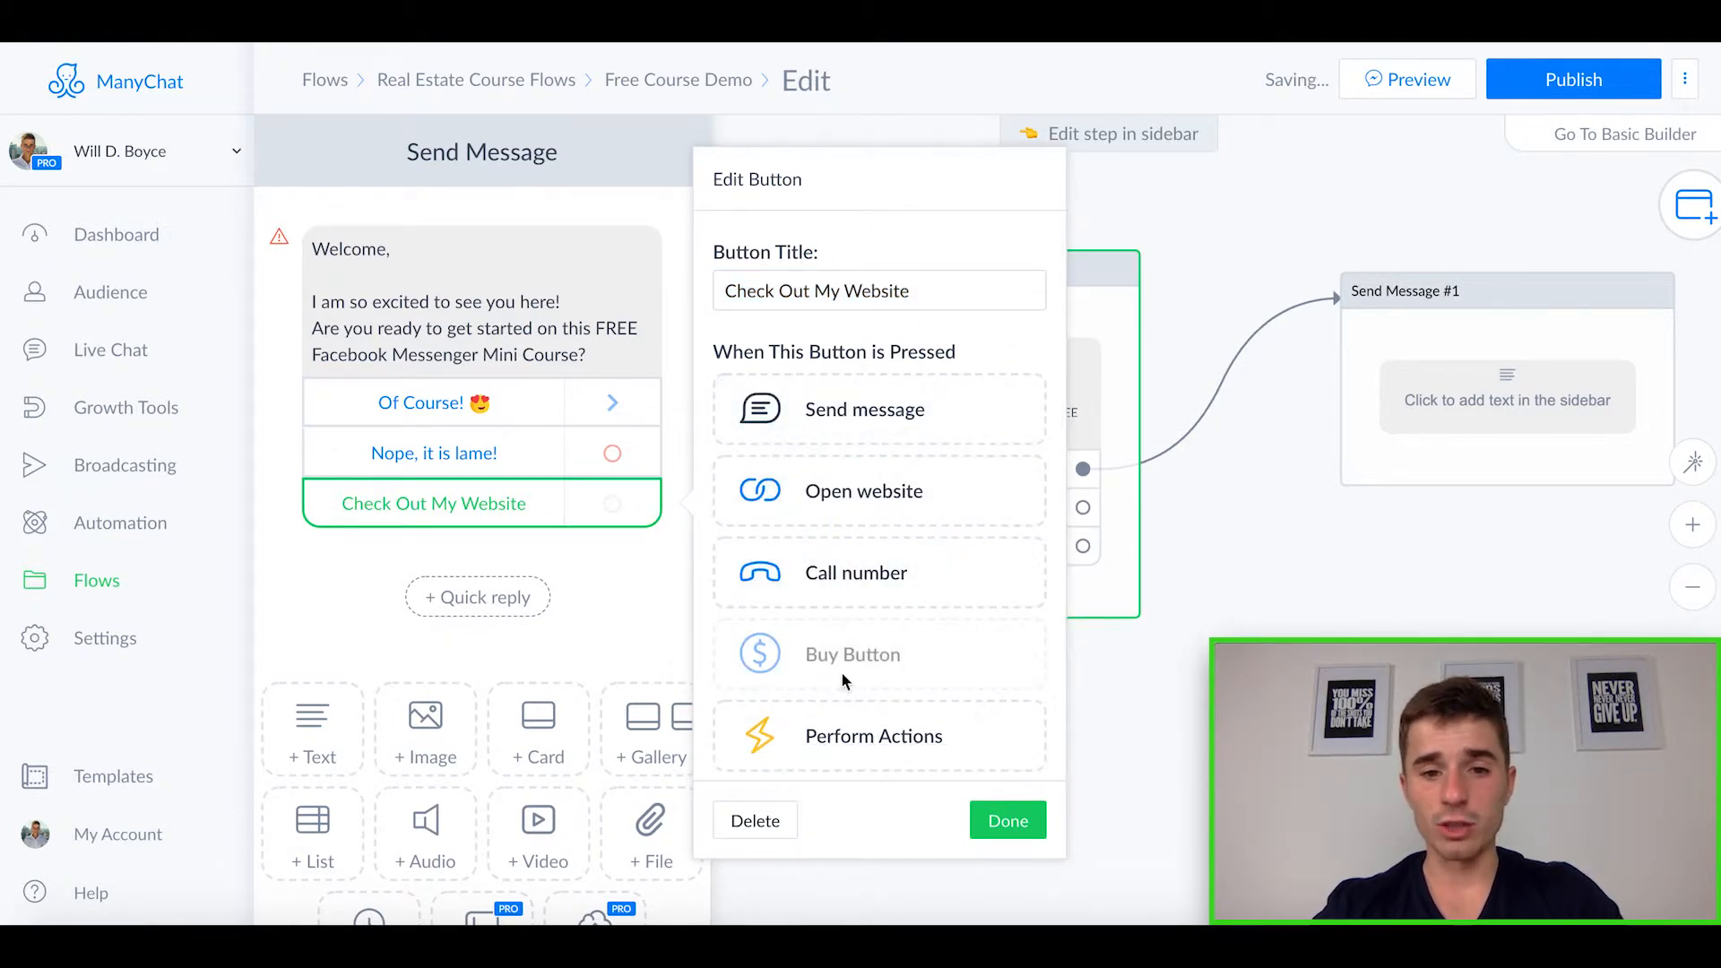
scroll(876, 619, "down", 1)
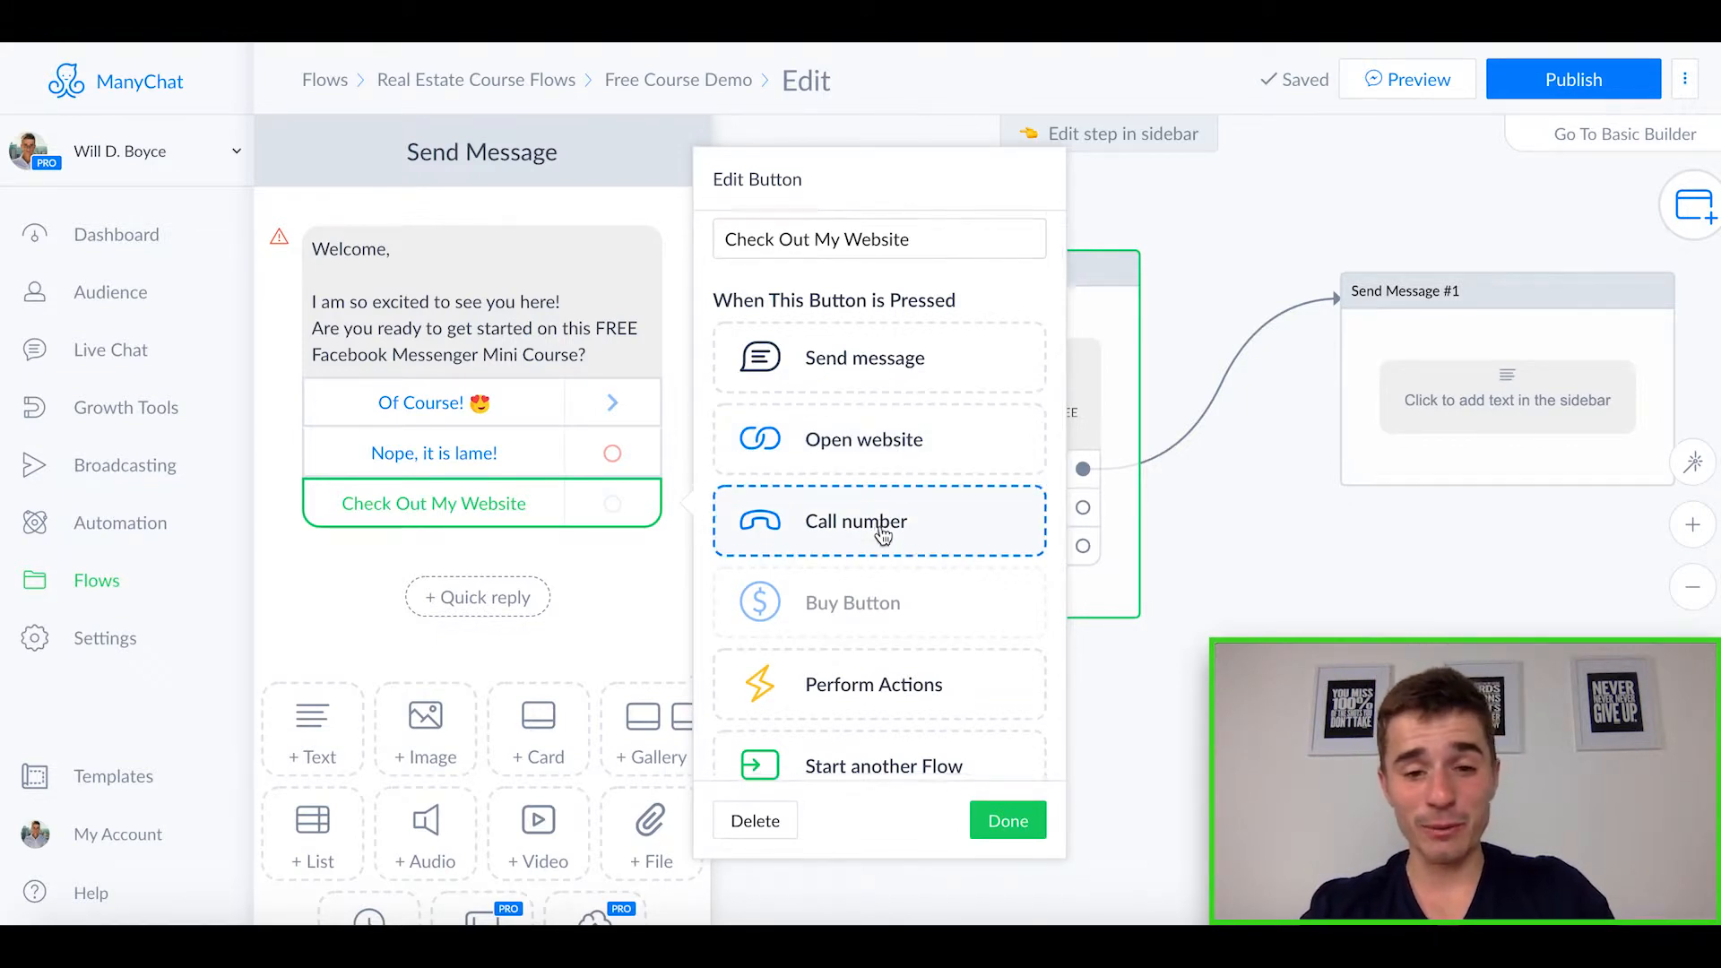
scroll(880, 530, "down", 2)
scroll(883, 605, "down", 3)
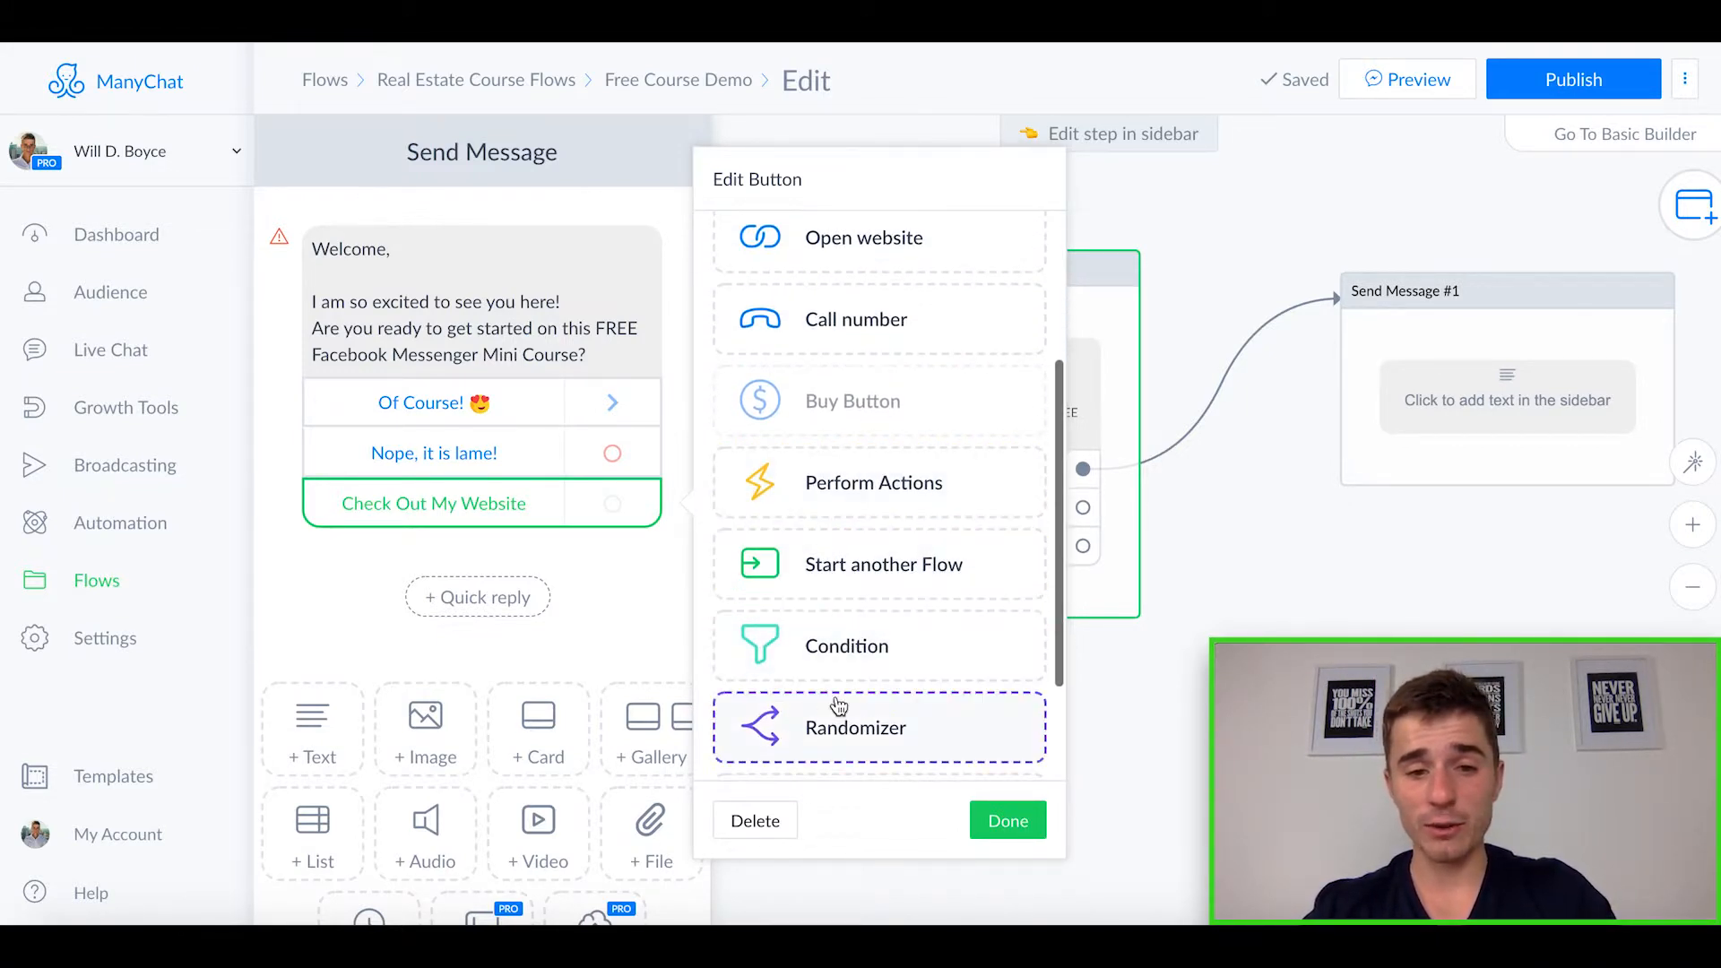
left_click(735, 819)
- Enter "Awesome, here is access to the videos" as the text of the message step linked from the "Of Course! 😍" button
left_click_drag(1275, 462, 1009, 387)
left_click(1243, 308)
left_click(359, 244)
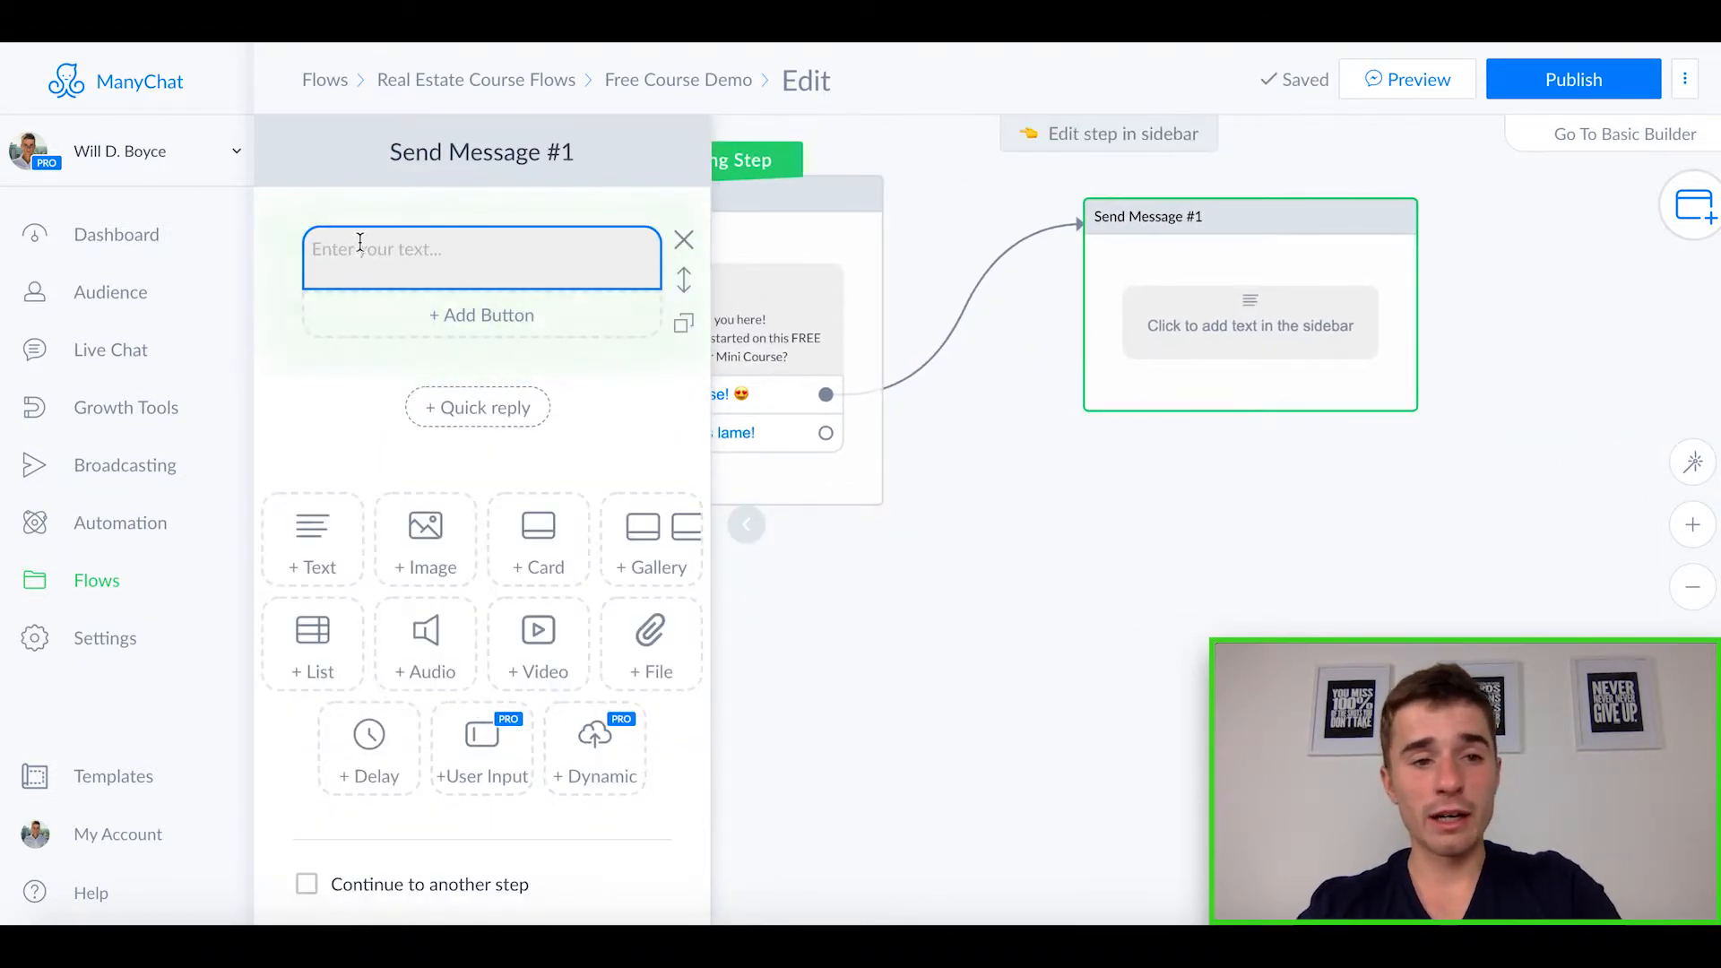
type("Awes")
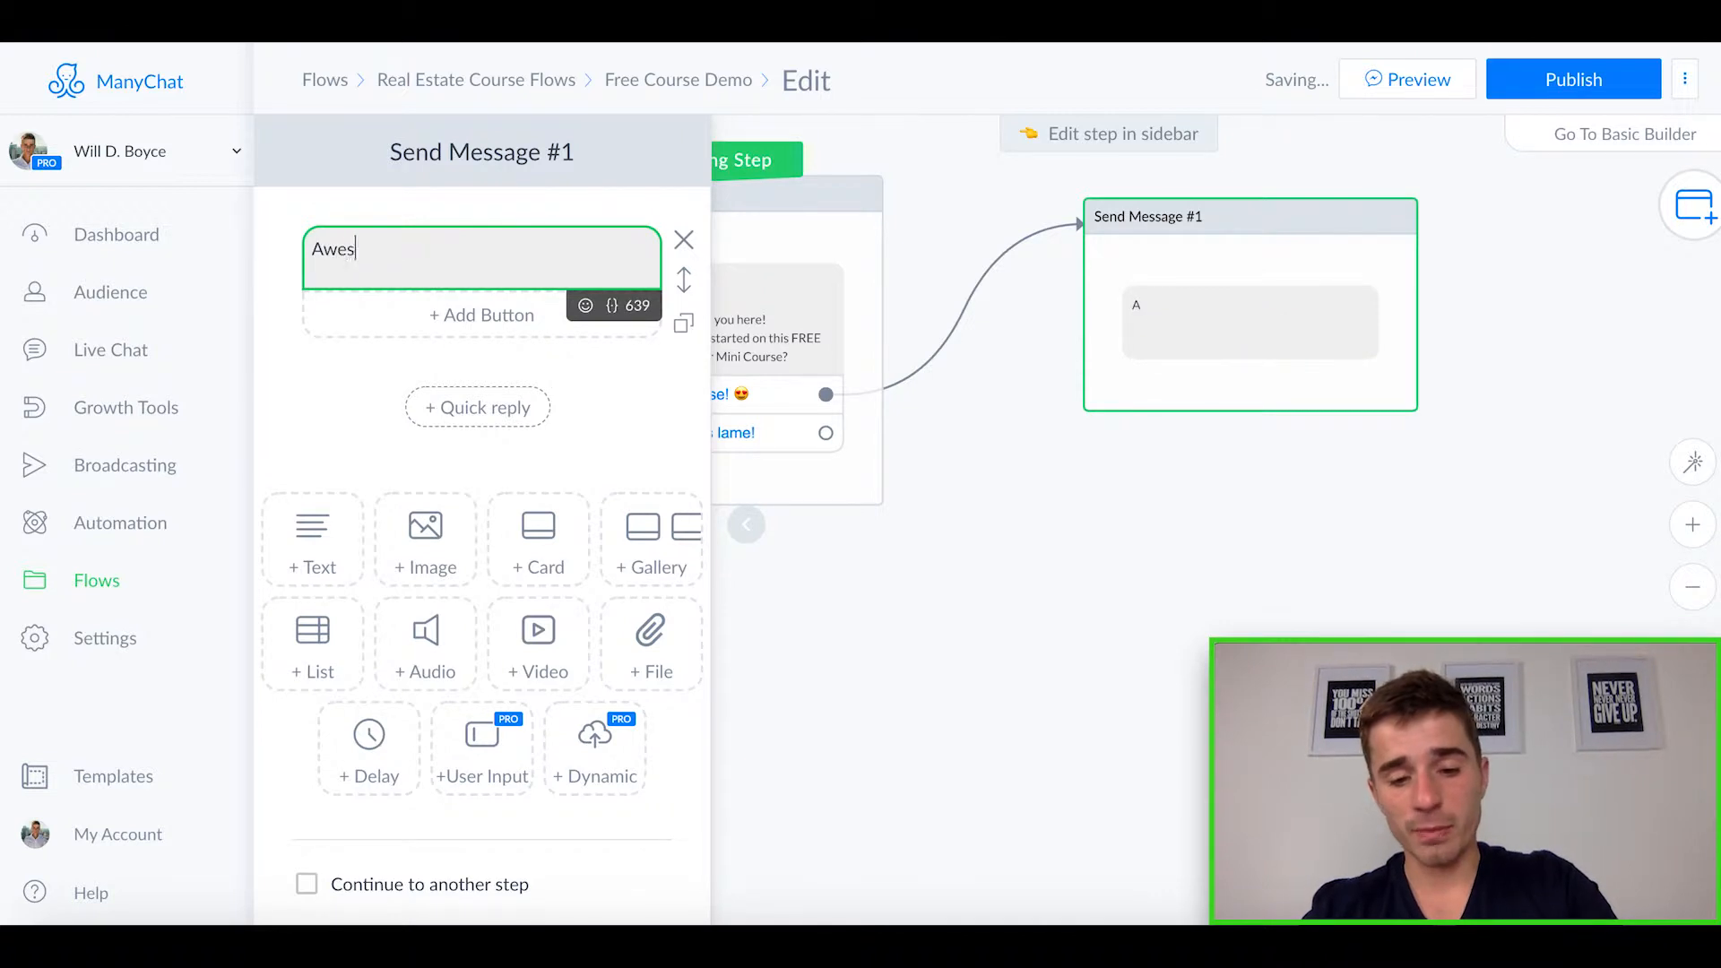
type("ome, here ic")
key("BackSpace")
type("s access ")
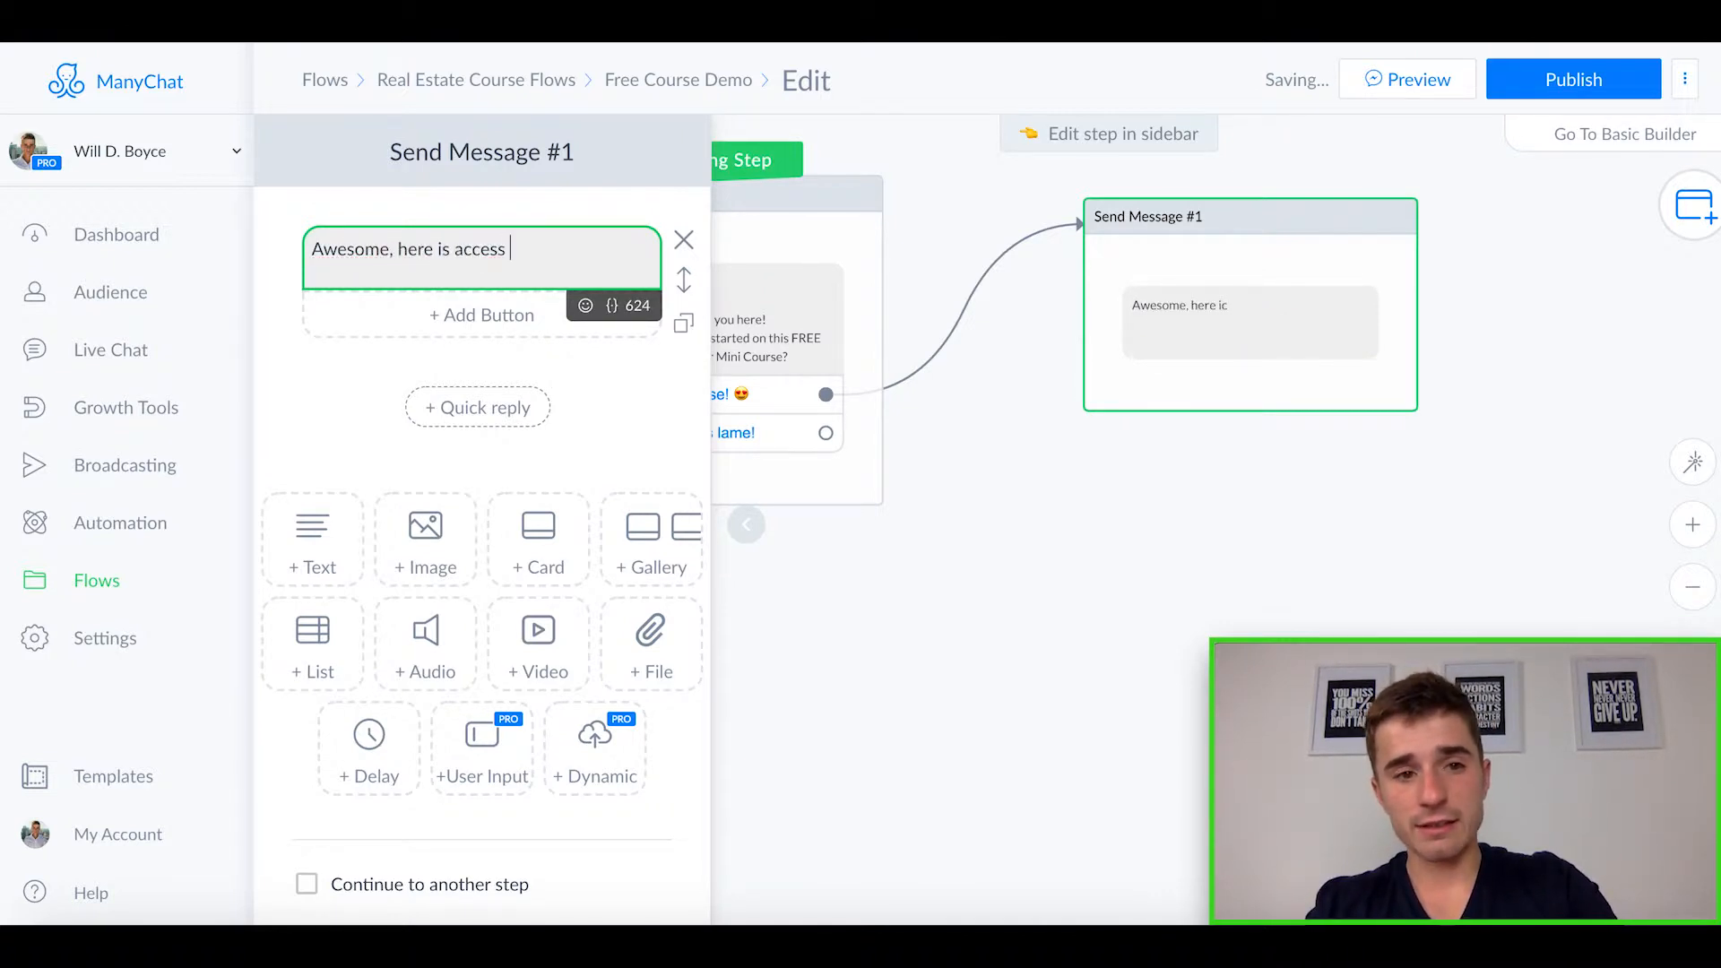
type("to the videos")
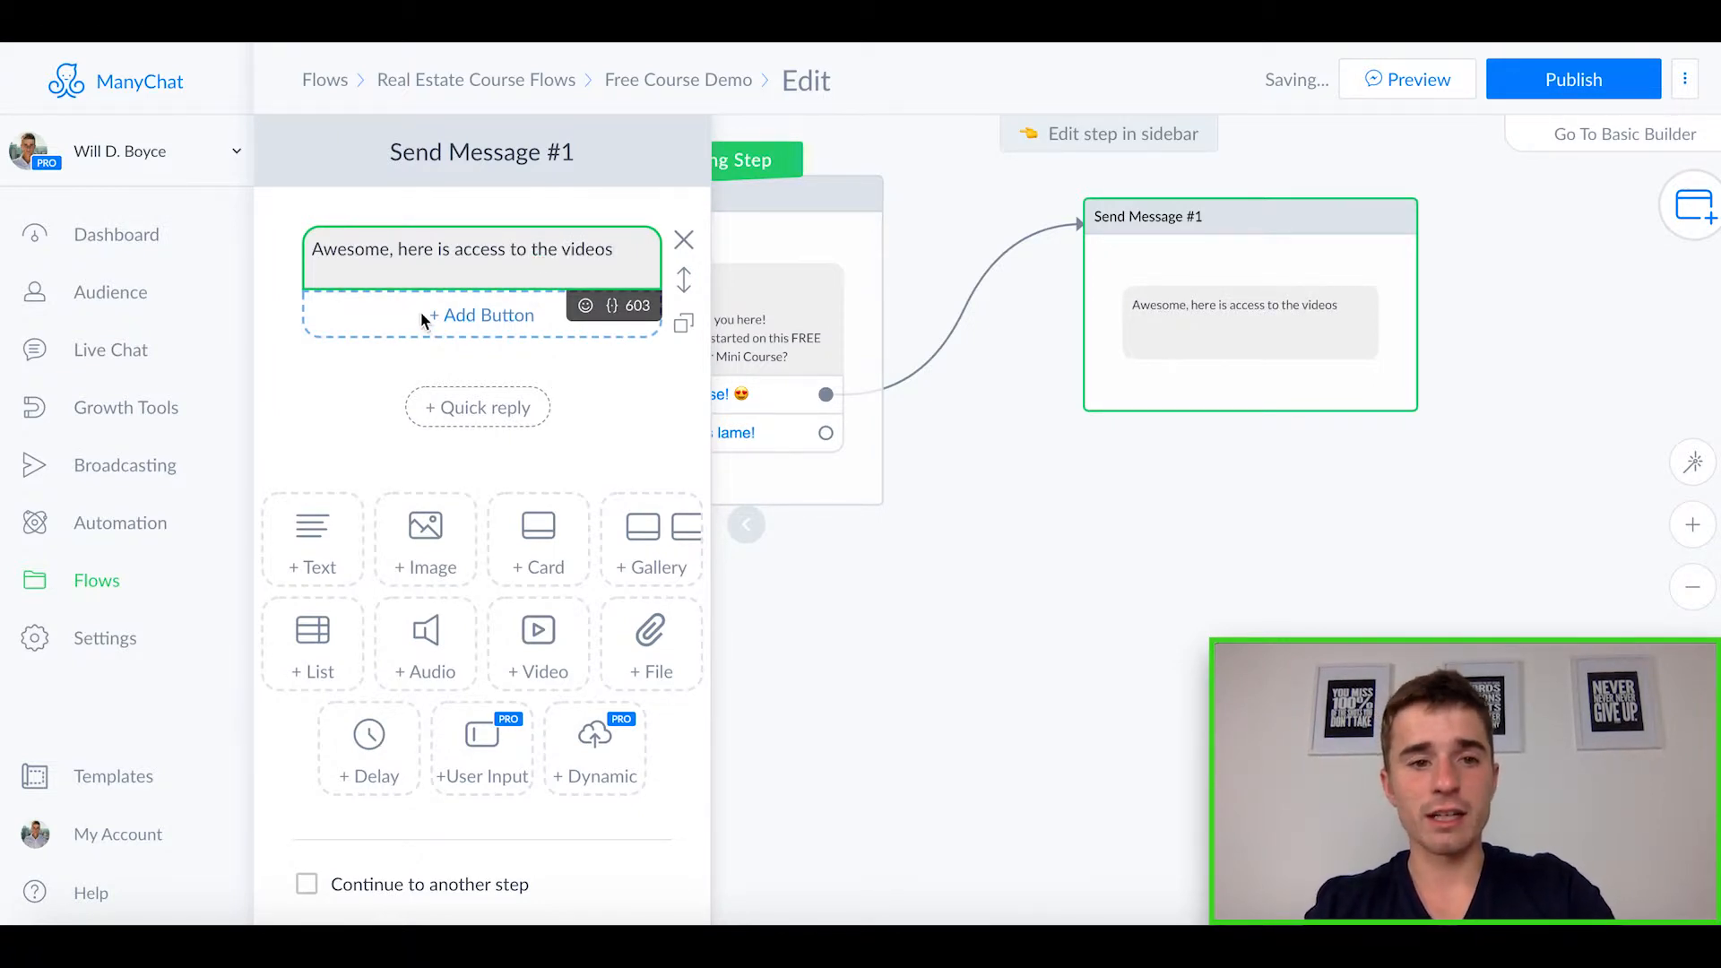
- Add a button titled "Get to the videos!" to the "Awesome, here is access to the videos" message
left_click(422, 315)
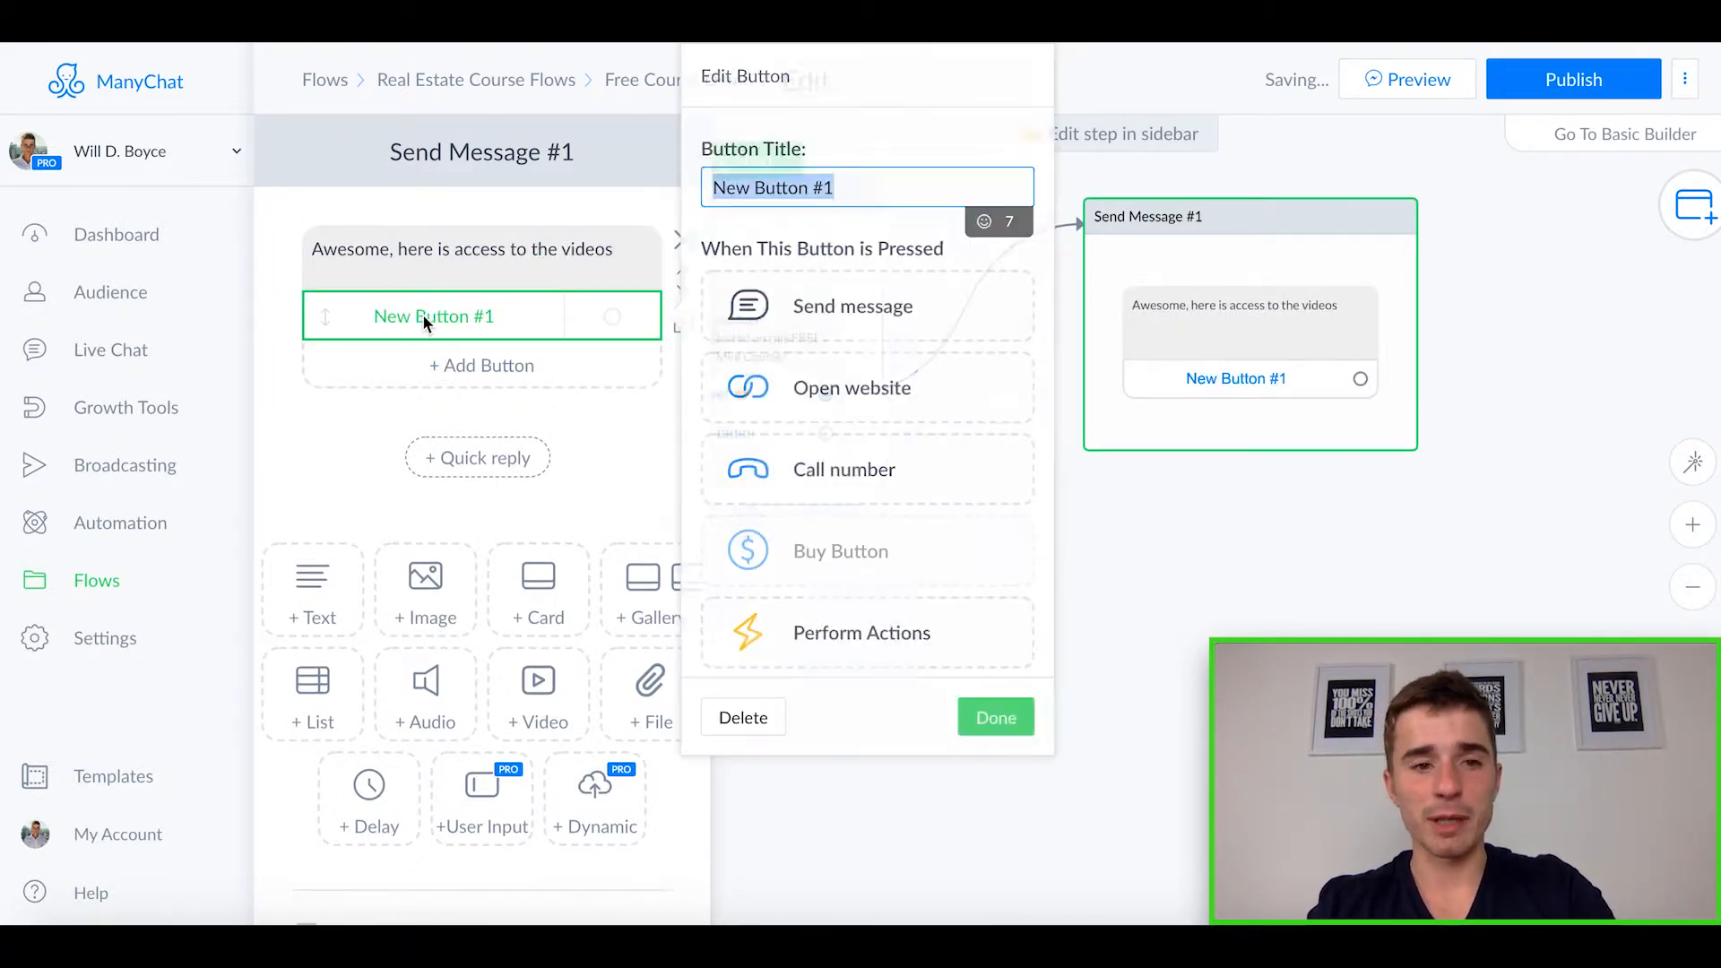
type("Youtube")
key("BackSpace")
key("BackSpace")
key("BackSpace")
key("BackSpace")
key("BackSpace")
key("BackSpace")
key("BackSpace")
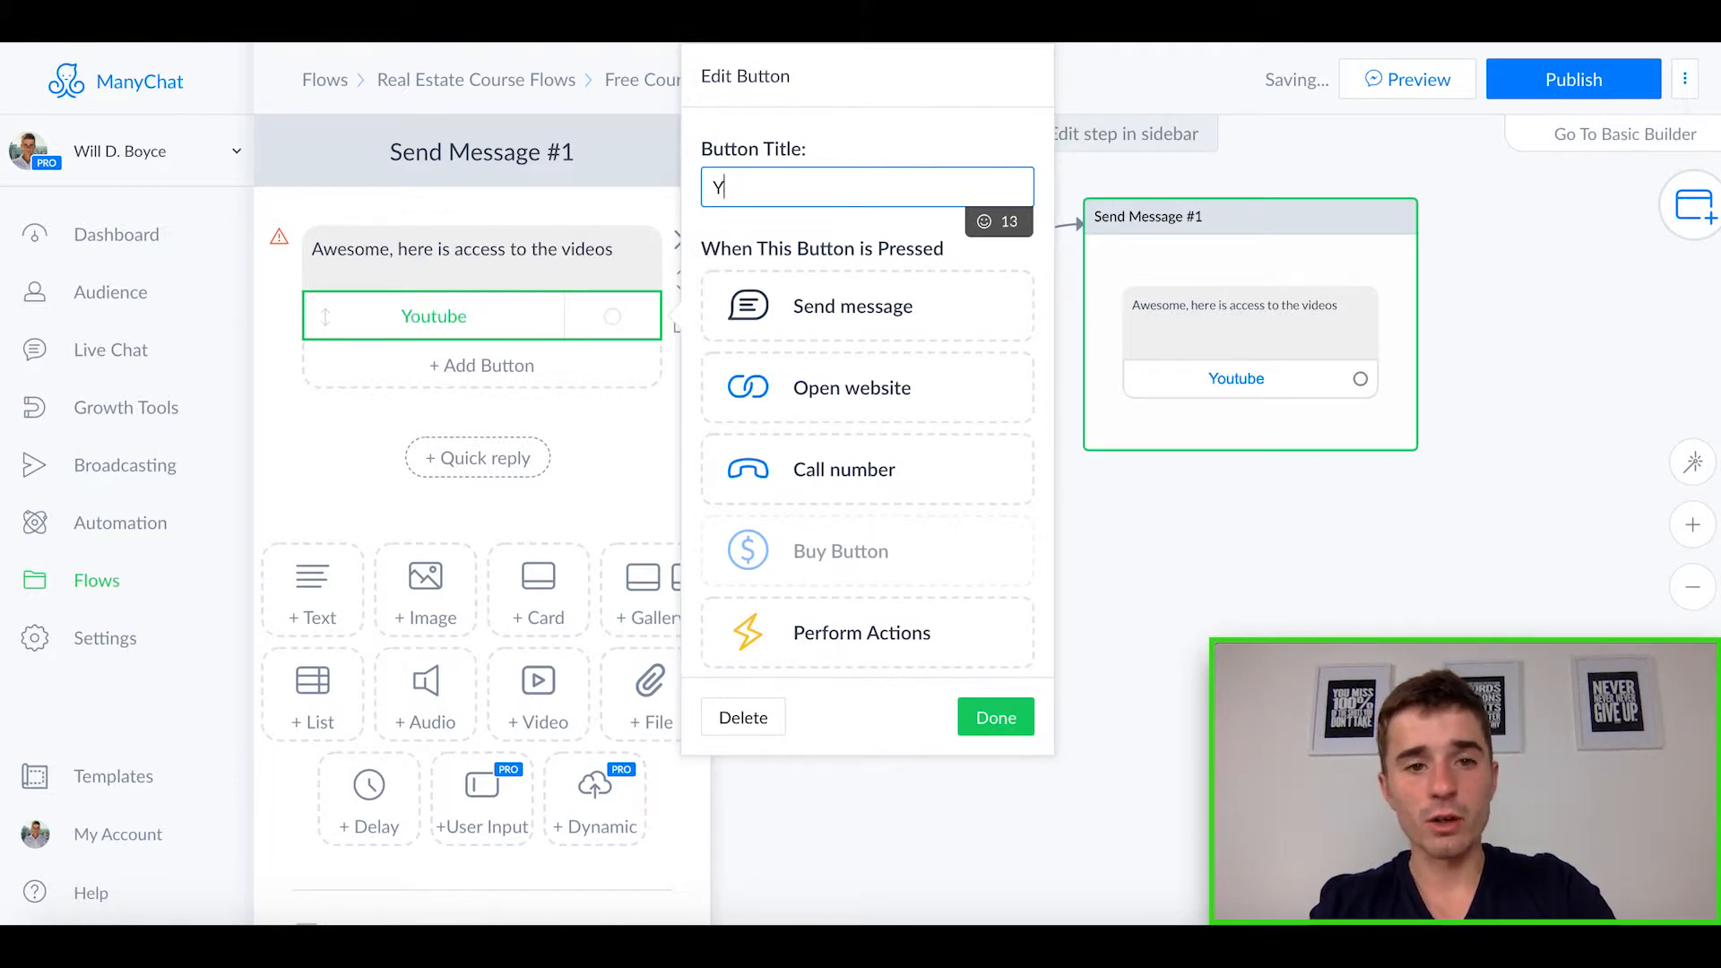
type("Get to t")
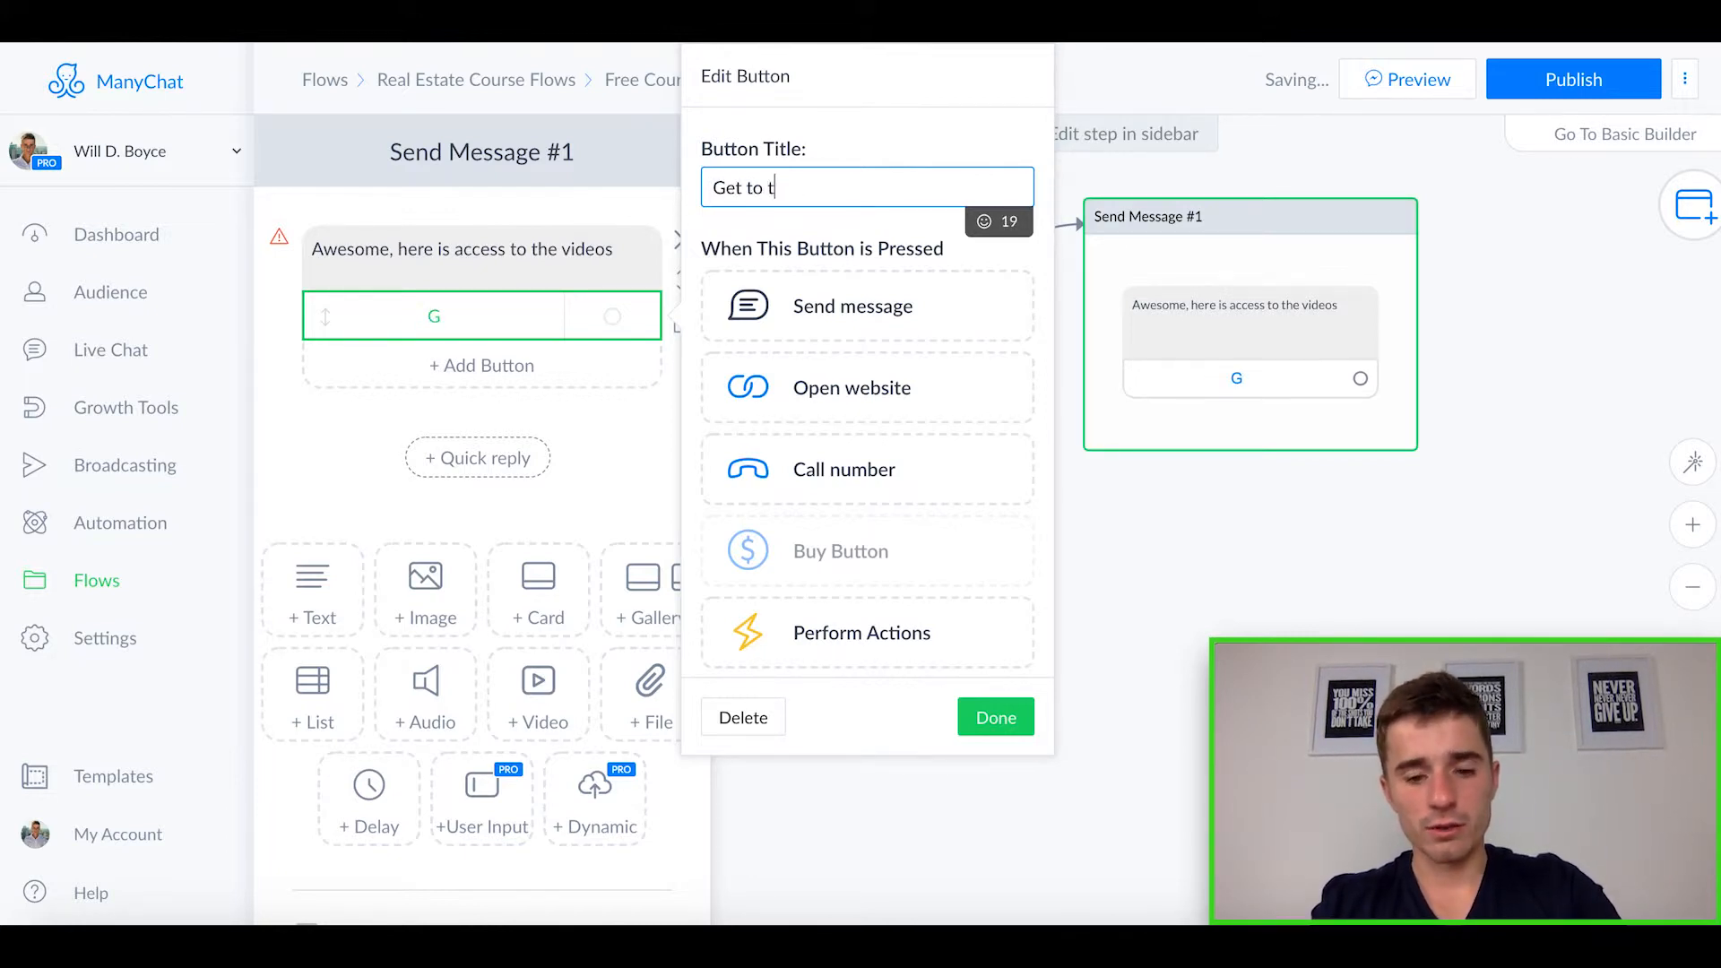
type("he videos!")
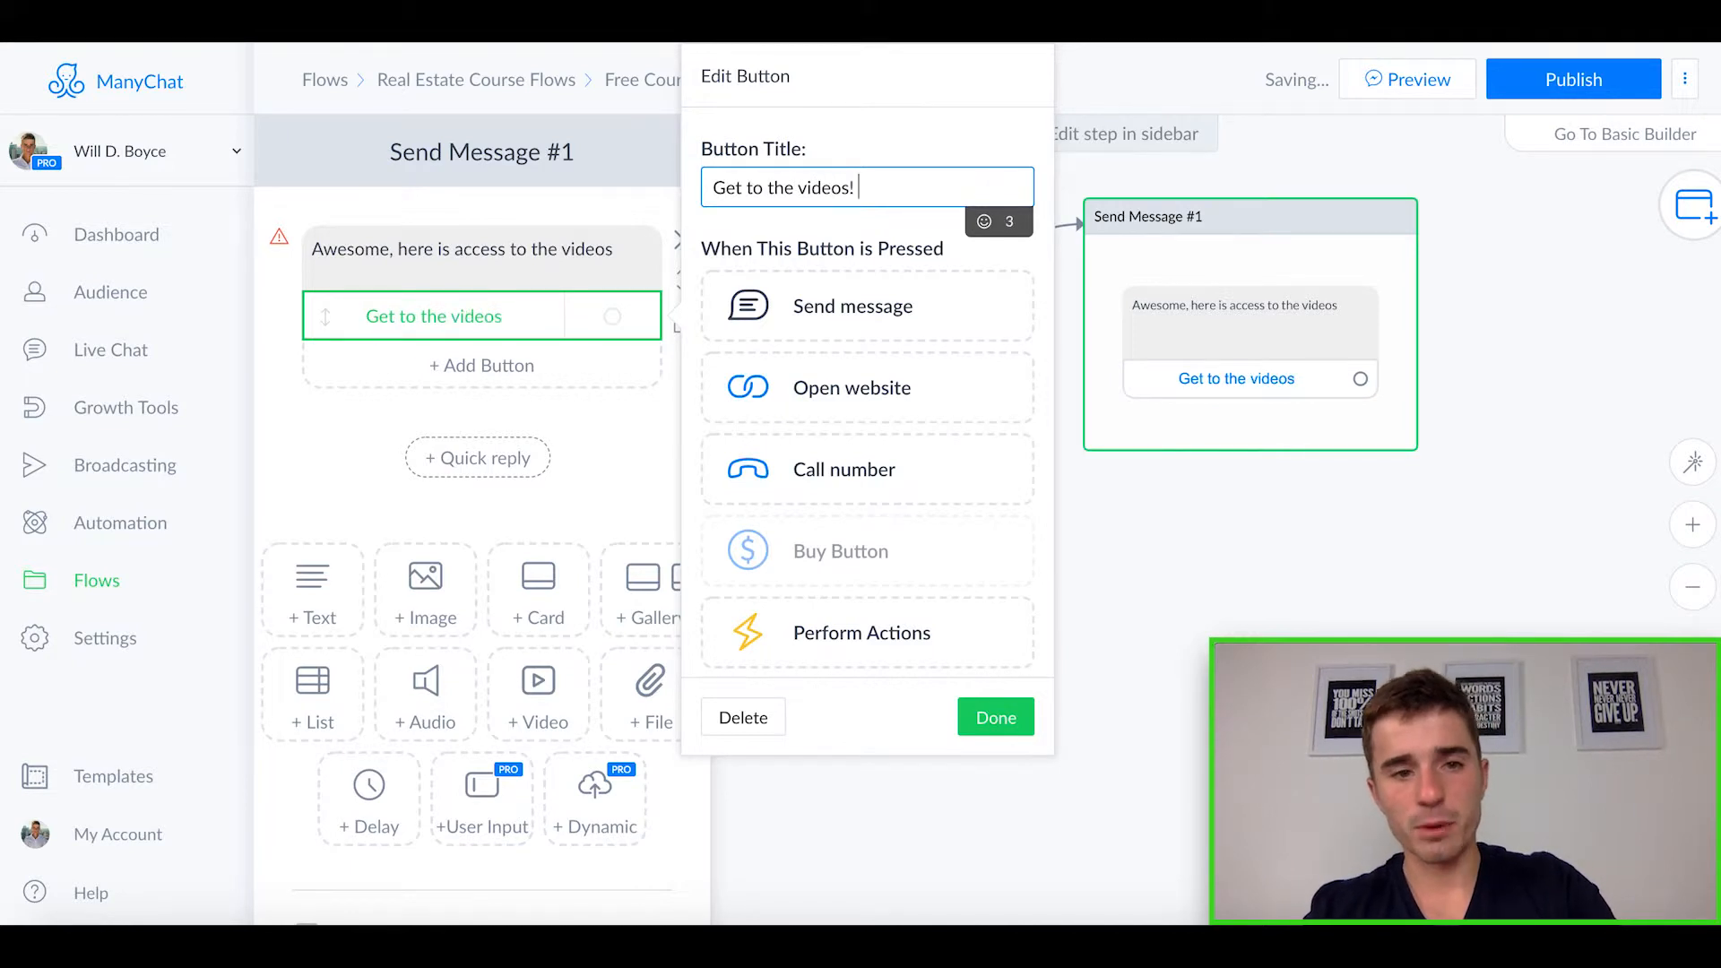
left_click(637, 446)
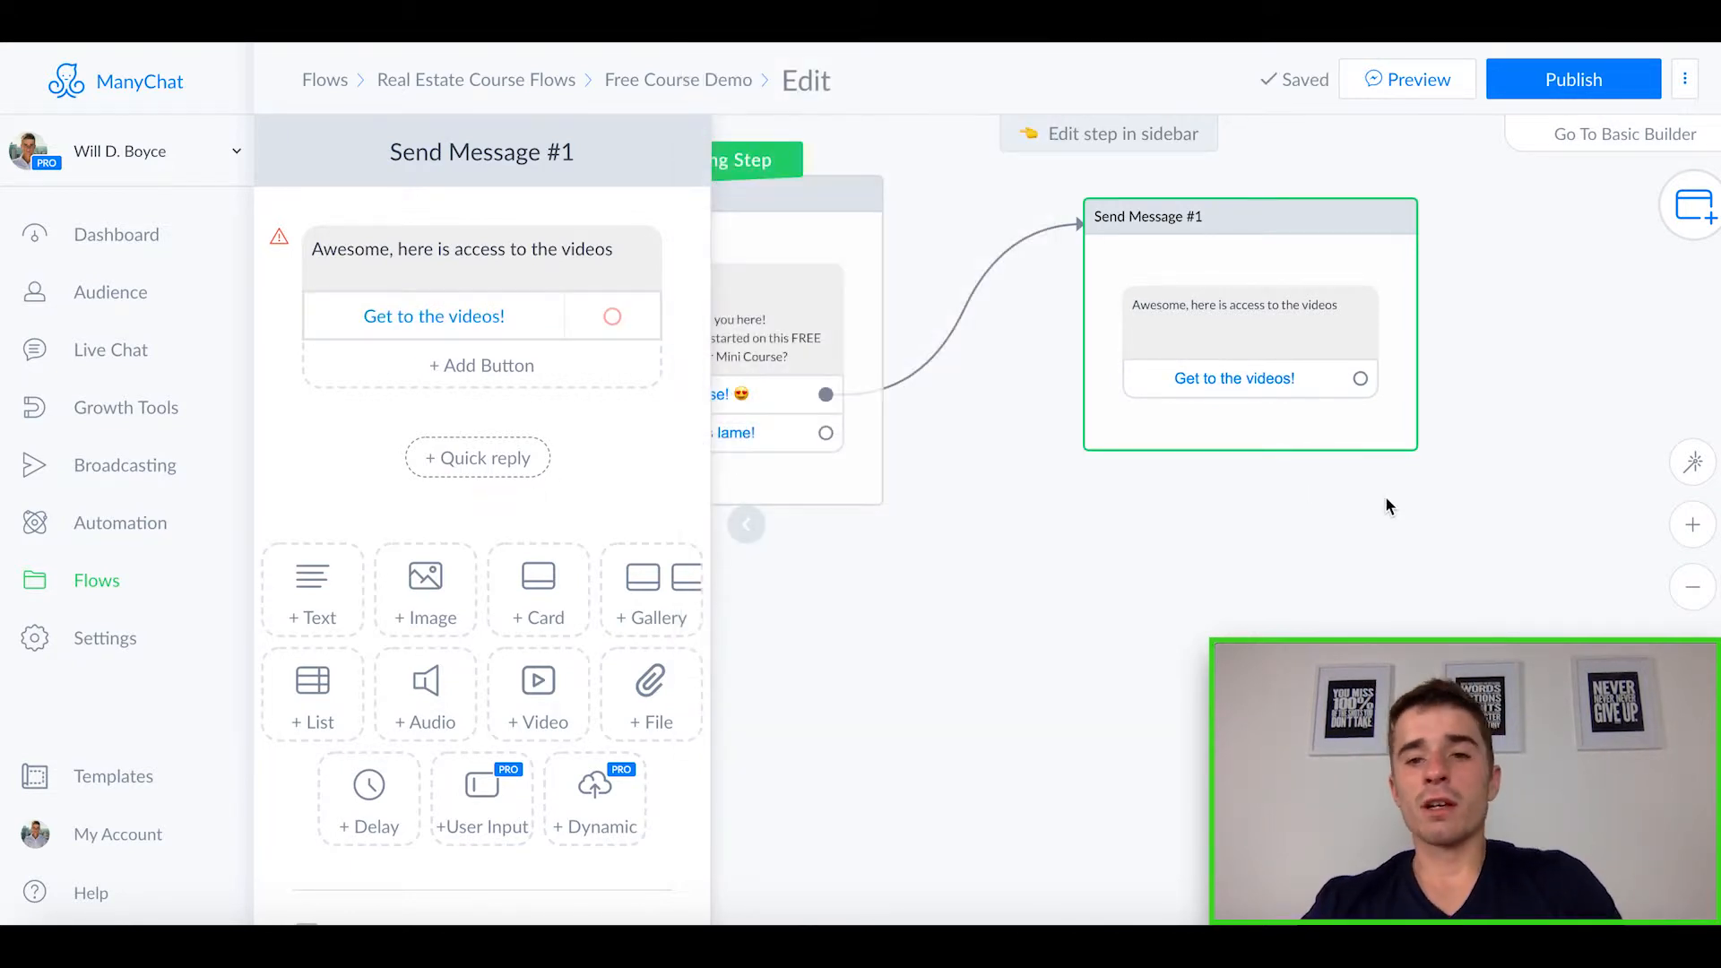
- Connect the "Get to the videos!" button to a new Start another Flow step
mouse_move(1315, 346)
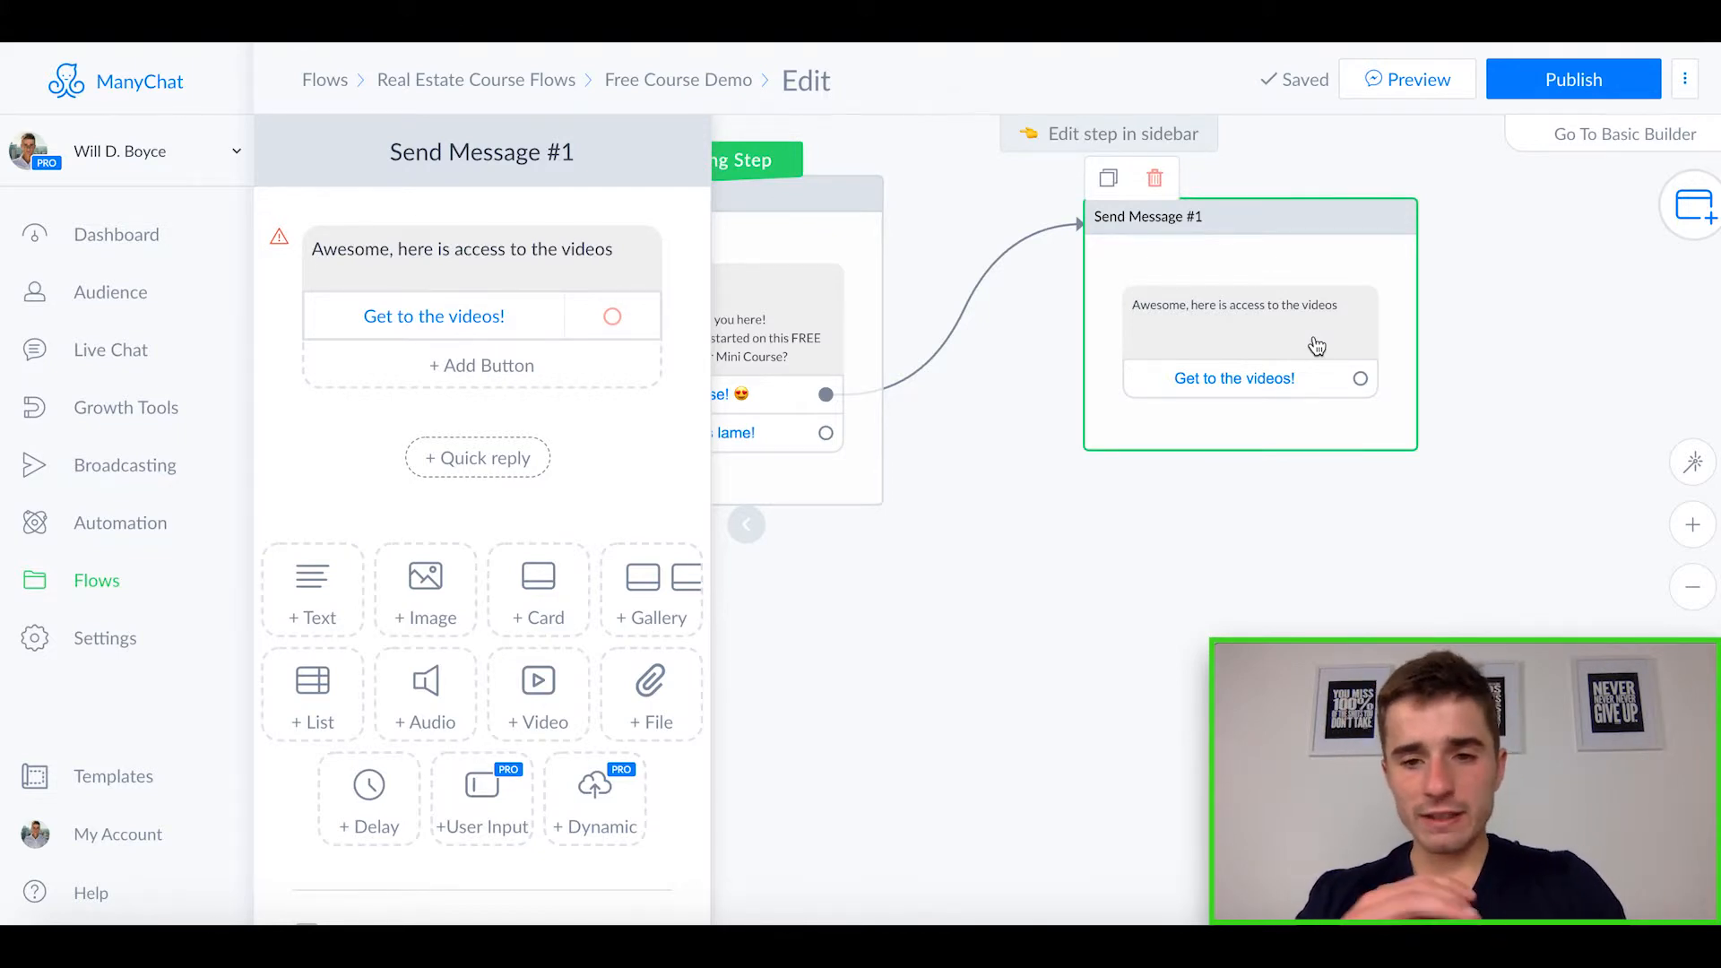
left_click(1360, 377)
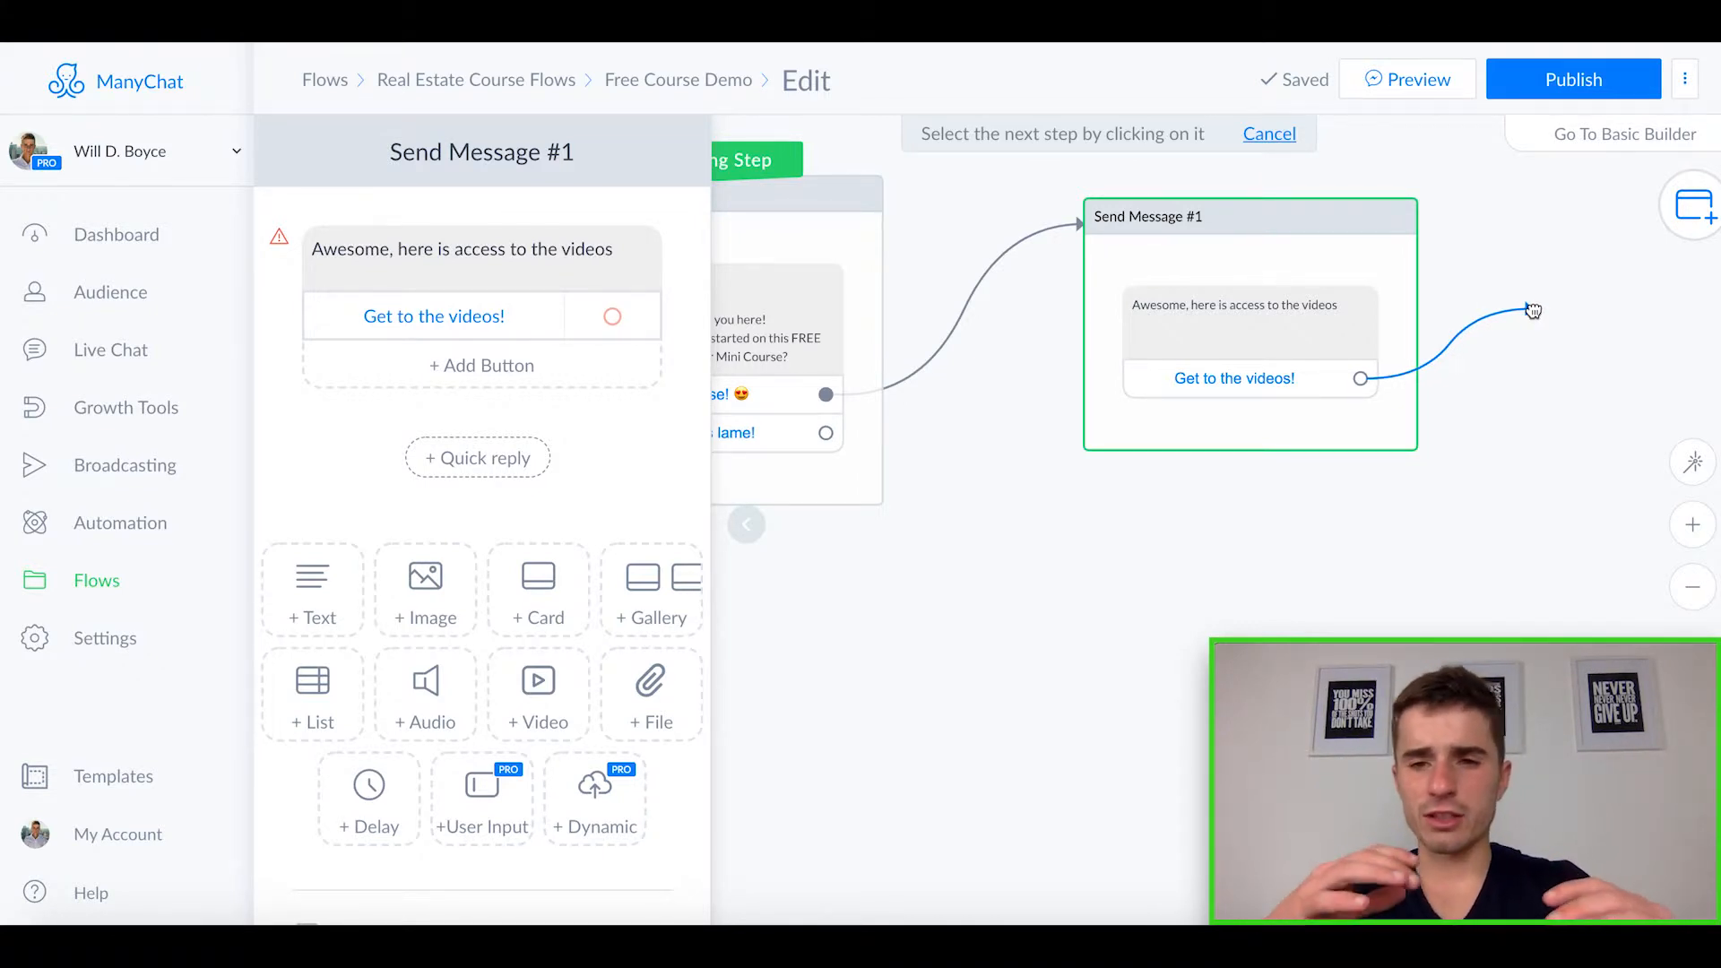
left_click(1533, 310)
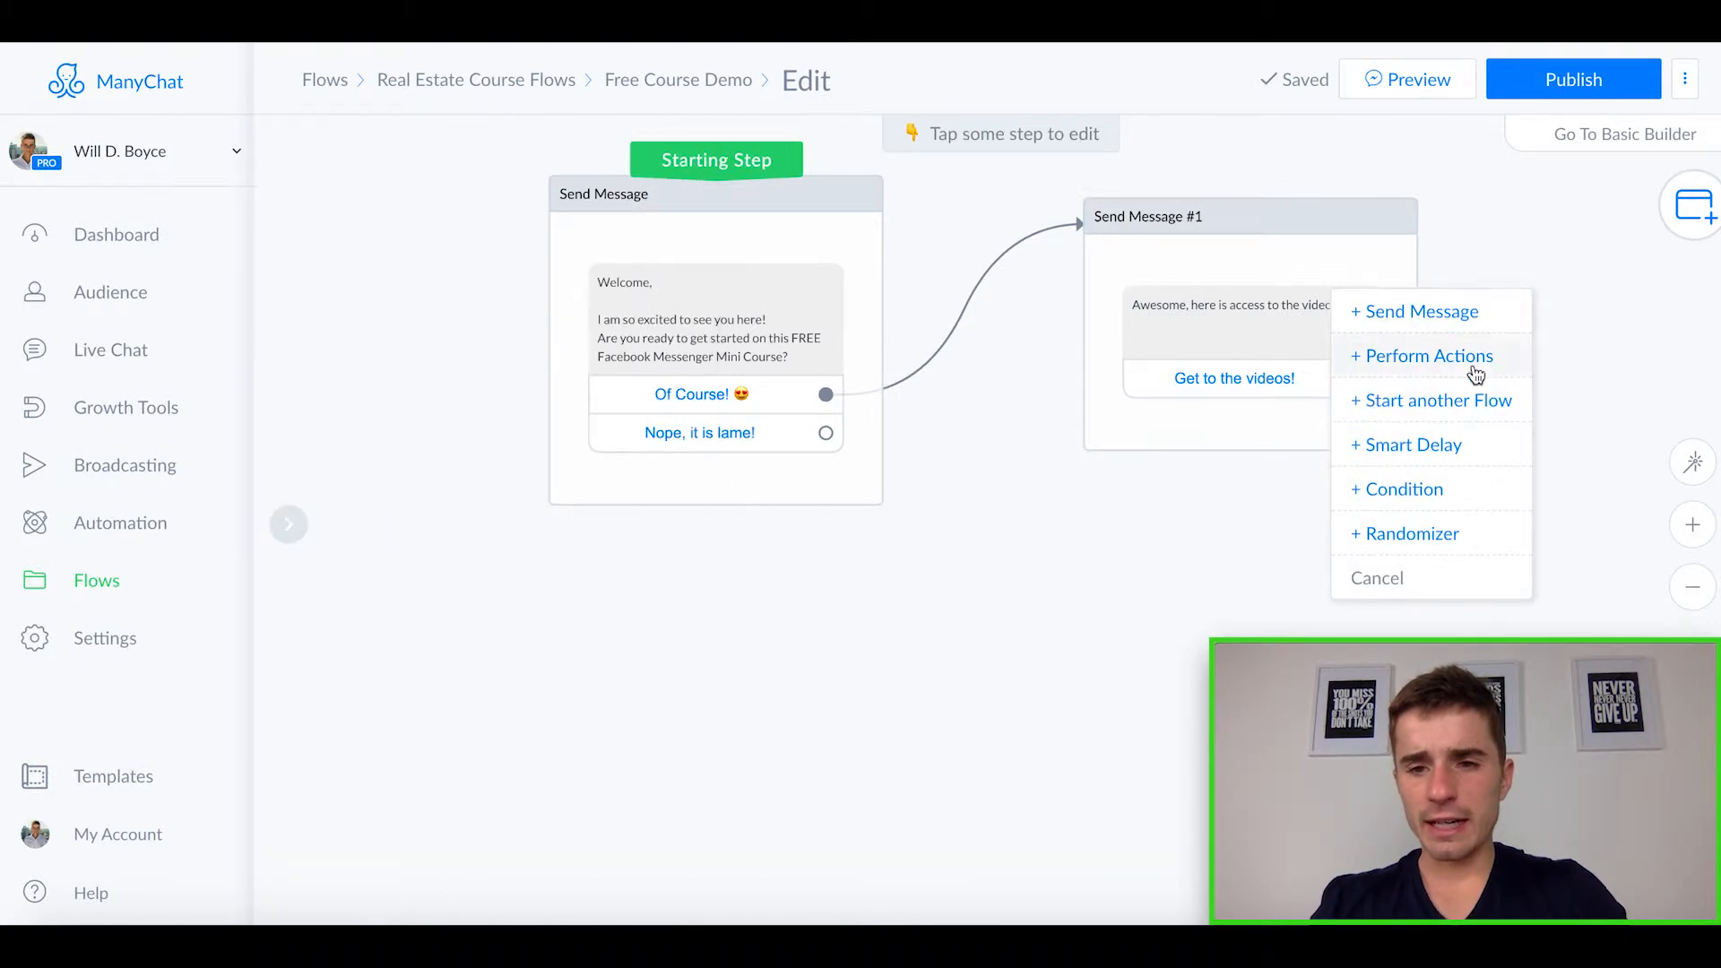
left_click(1461, 405)
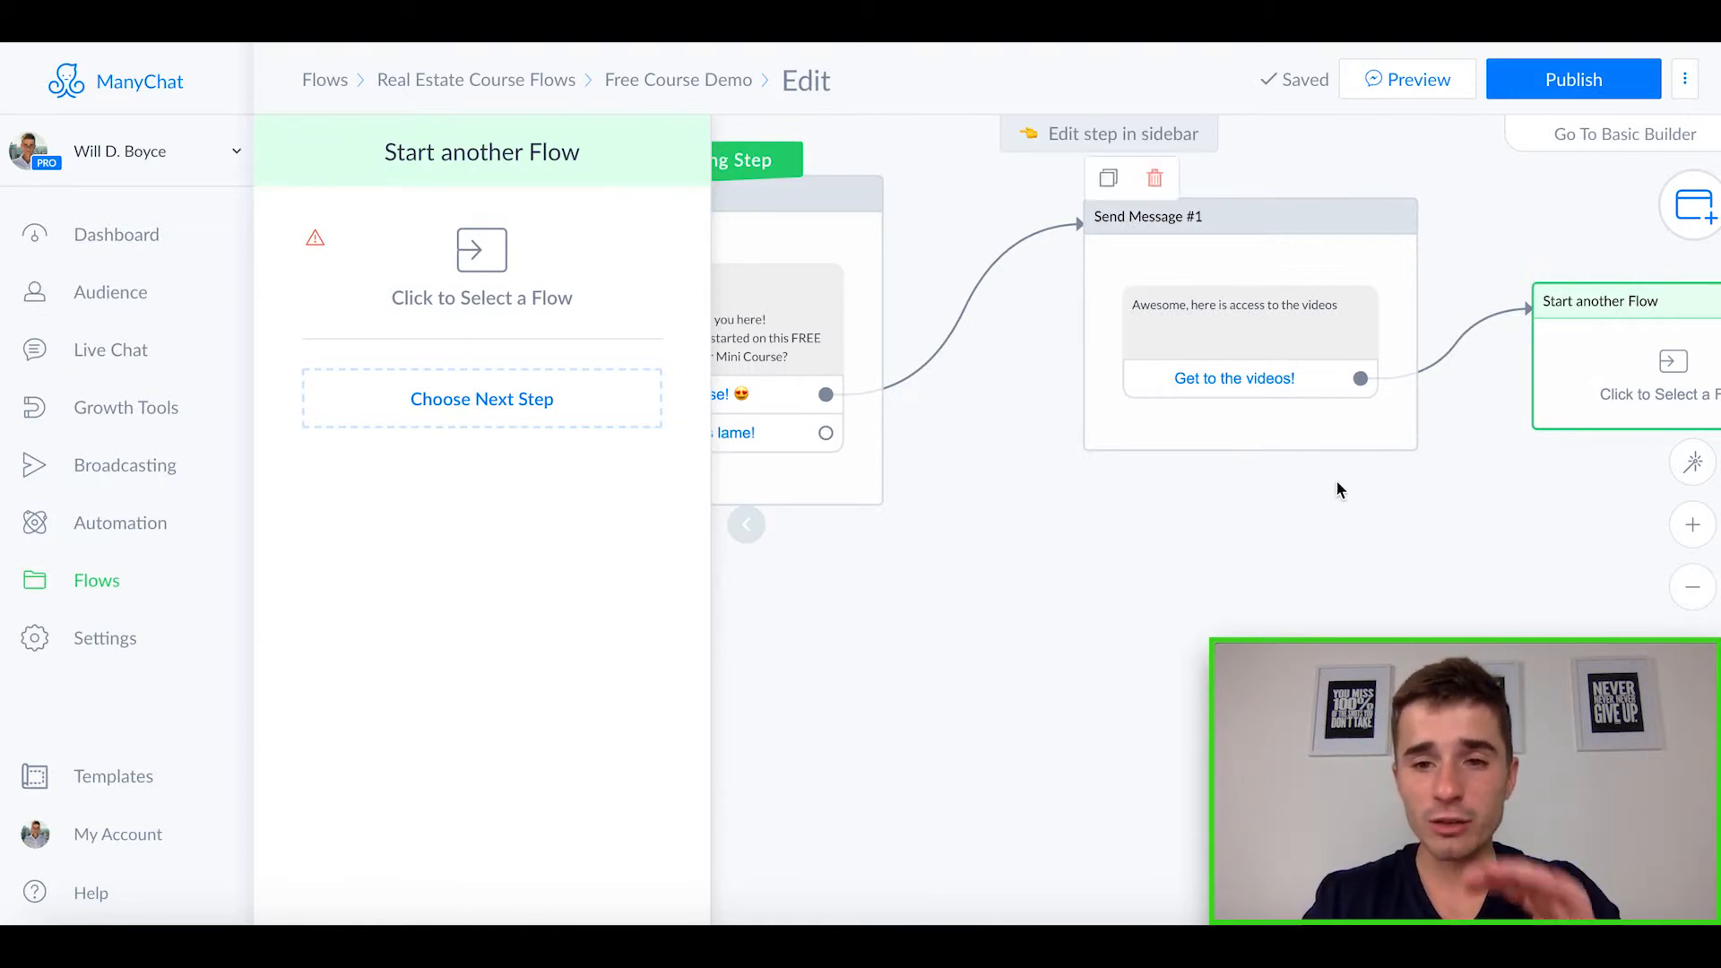
left_click(1051, 496)
left_click_drag(811, 487, 816, 572)
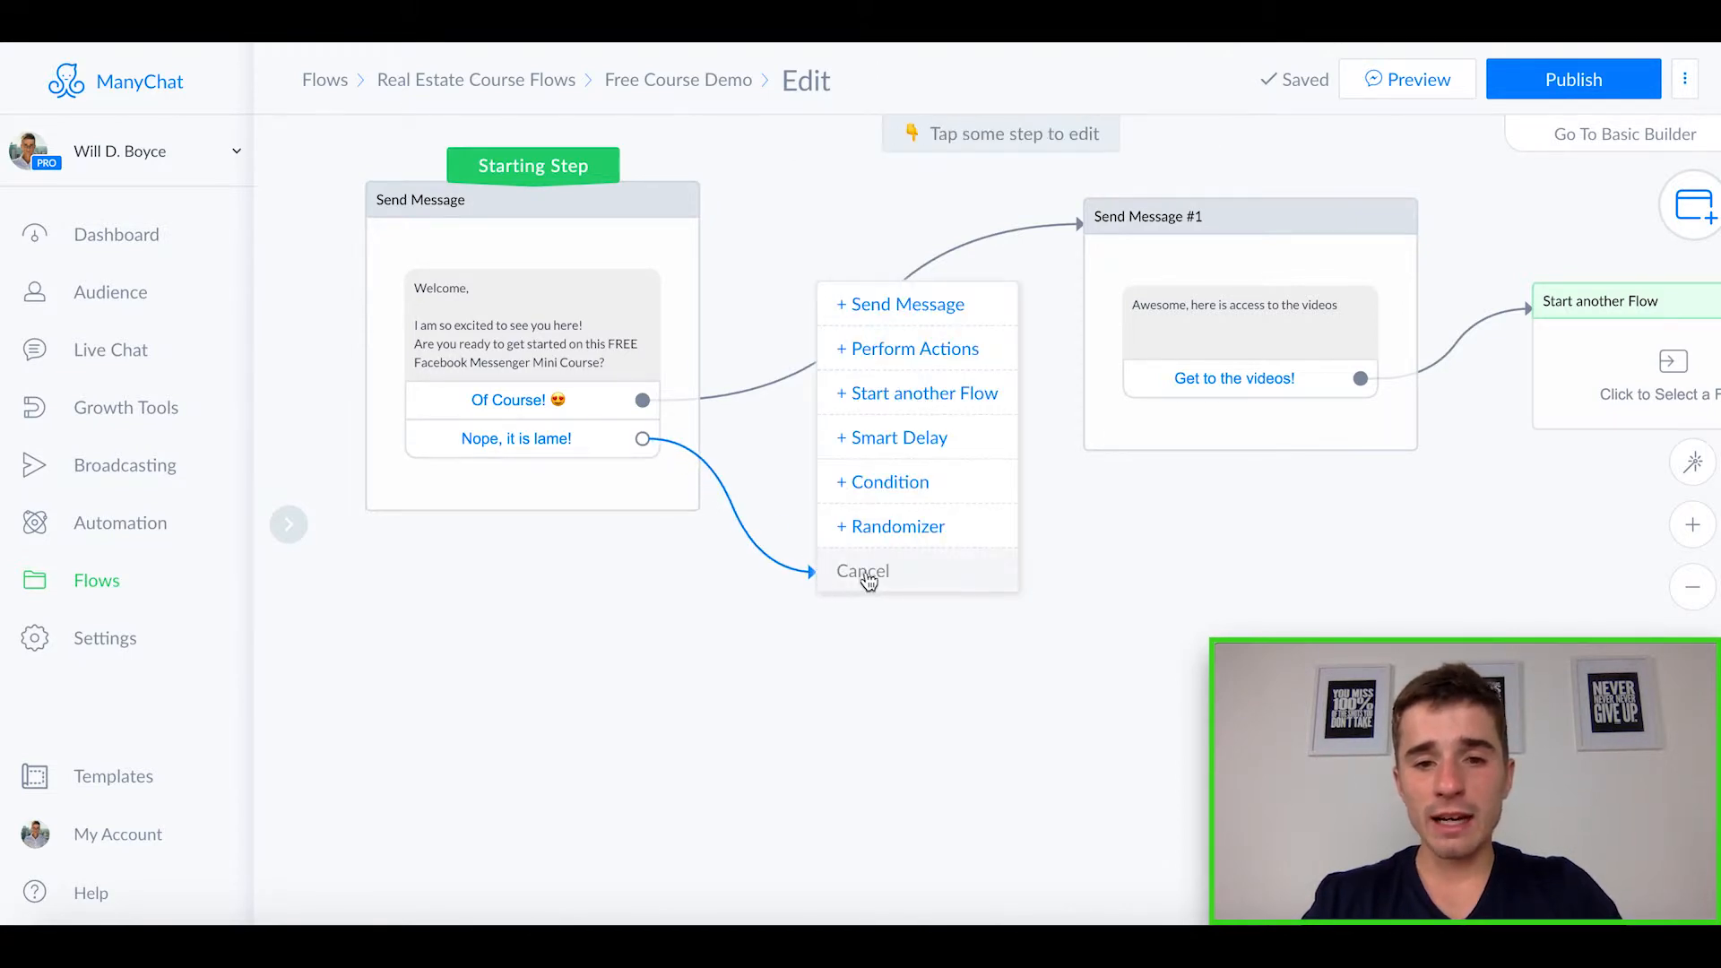
left_click(856, 583)
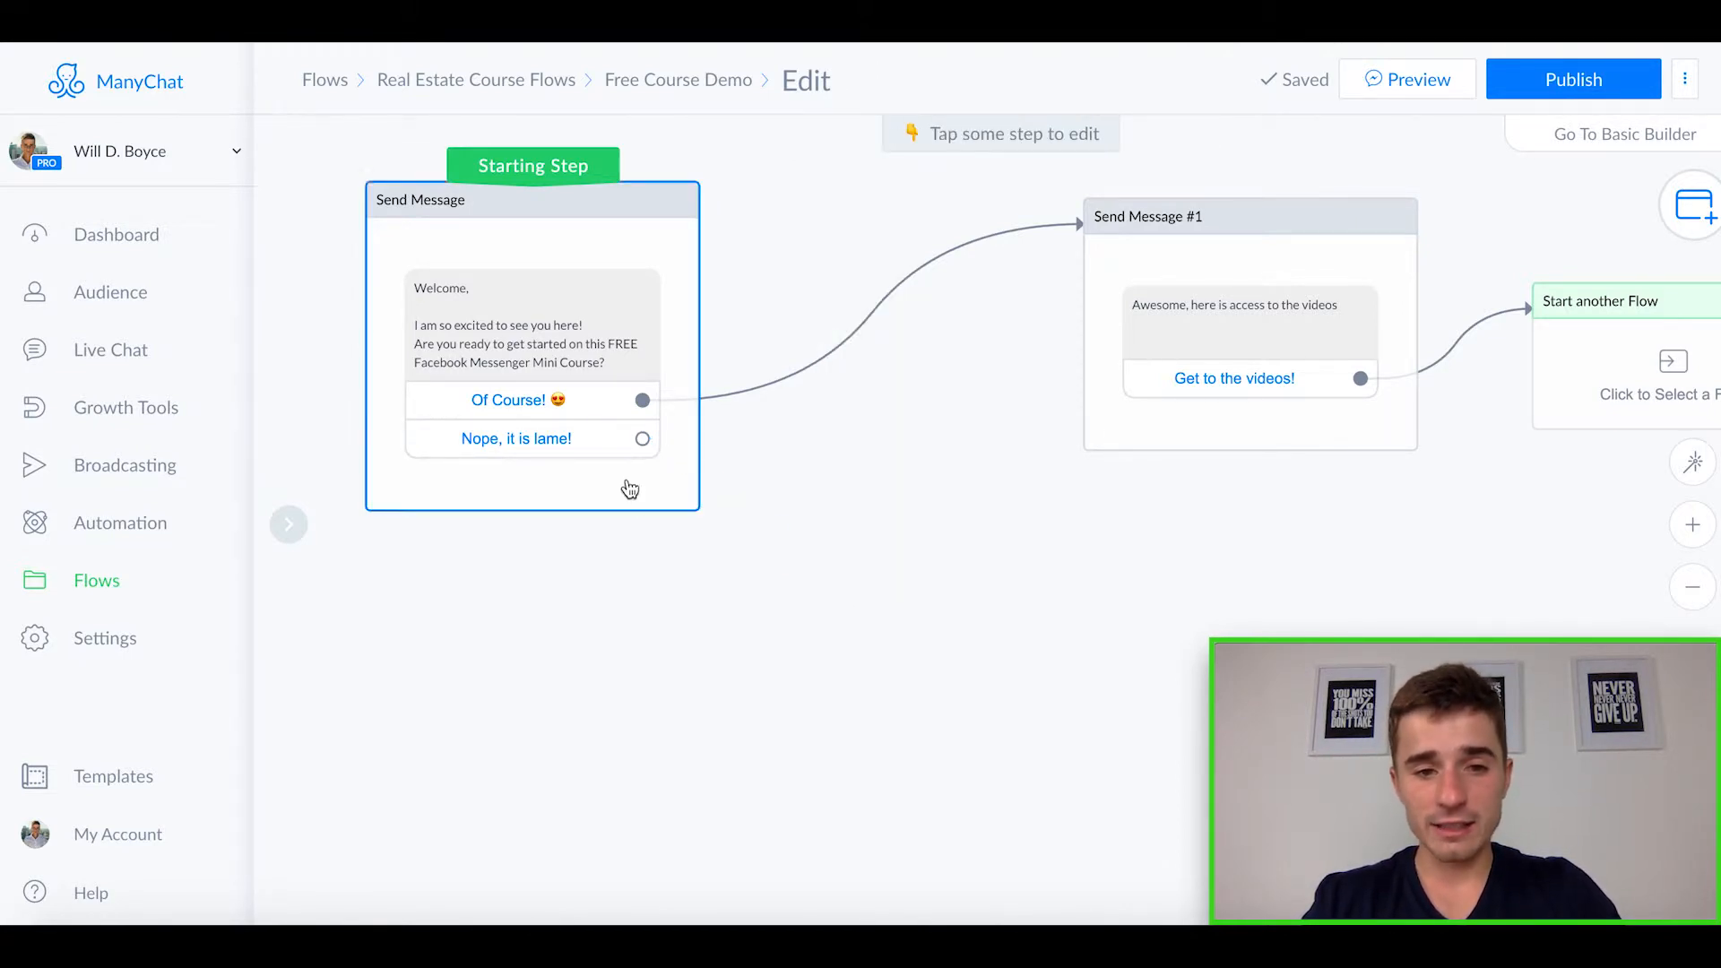
- Make the starting message continue automatically to another step, and delete its "Nope, it is lame!" button
left_click(630, 490)
scroll(604, 615, "down", 2)
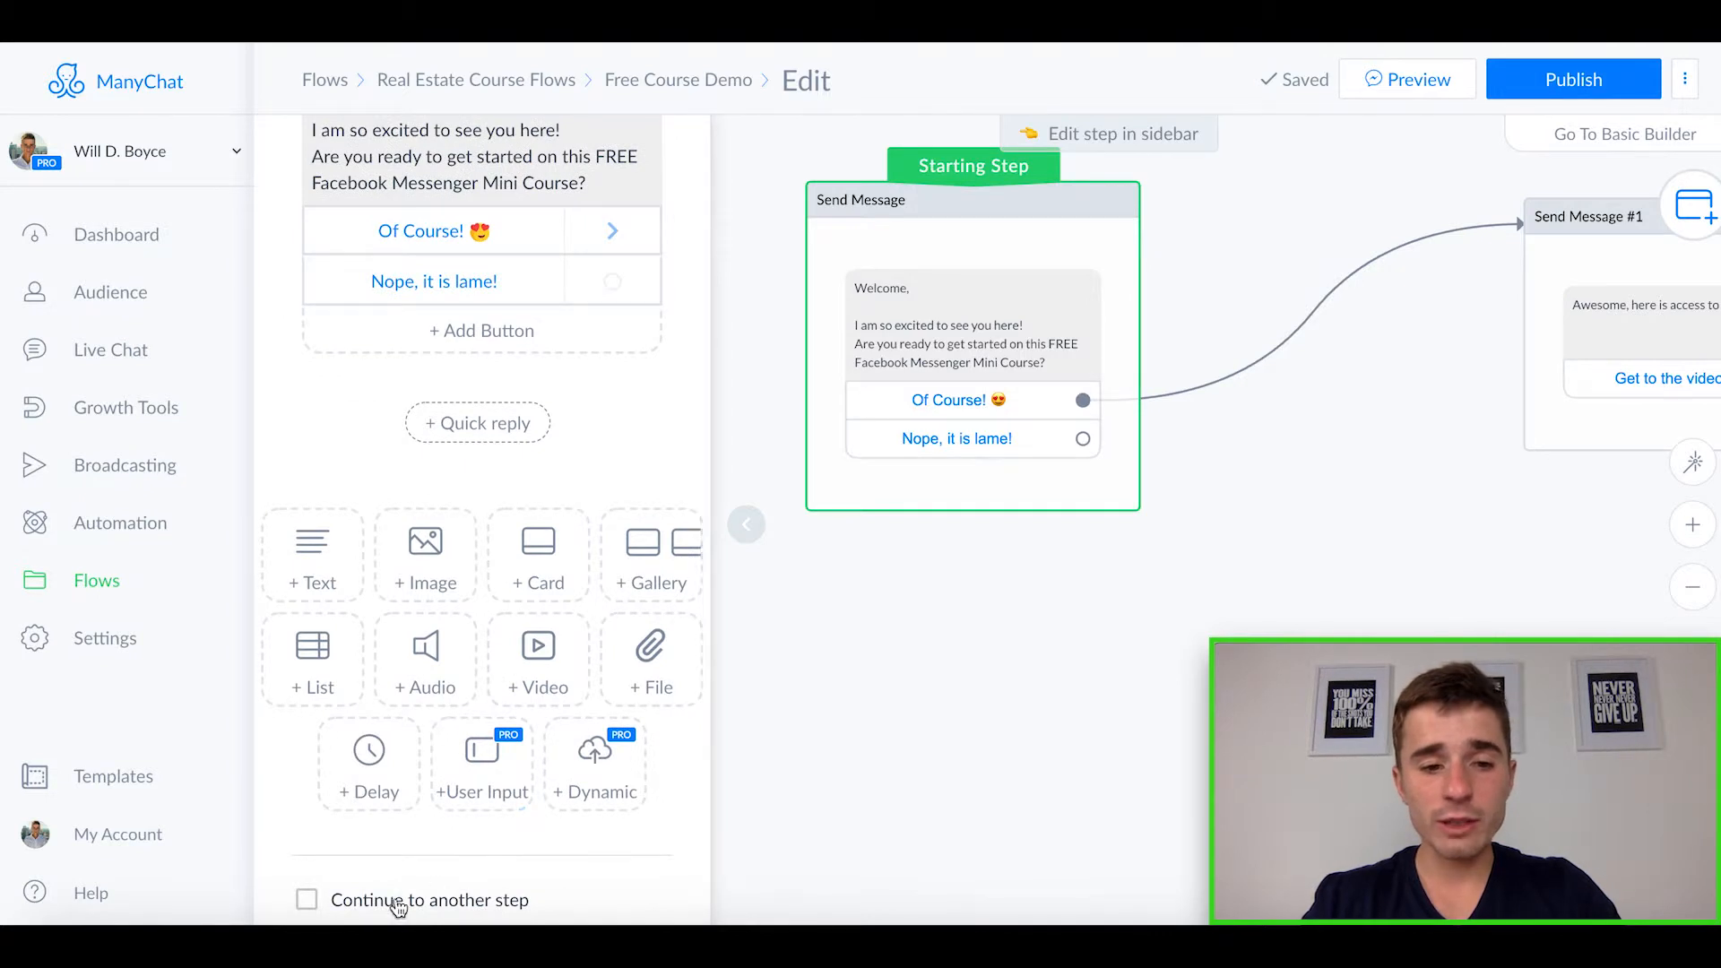
left_click(308, 901)
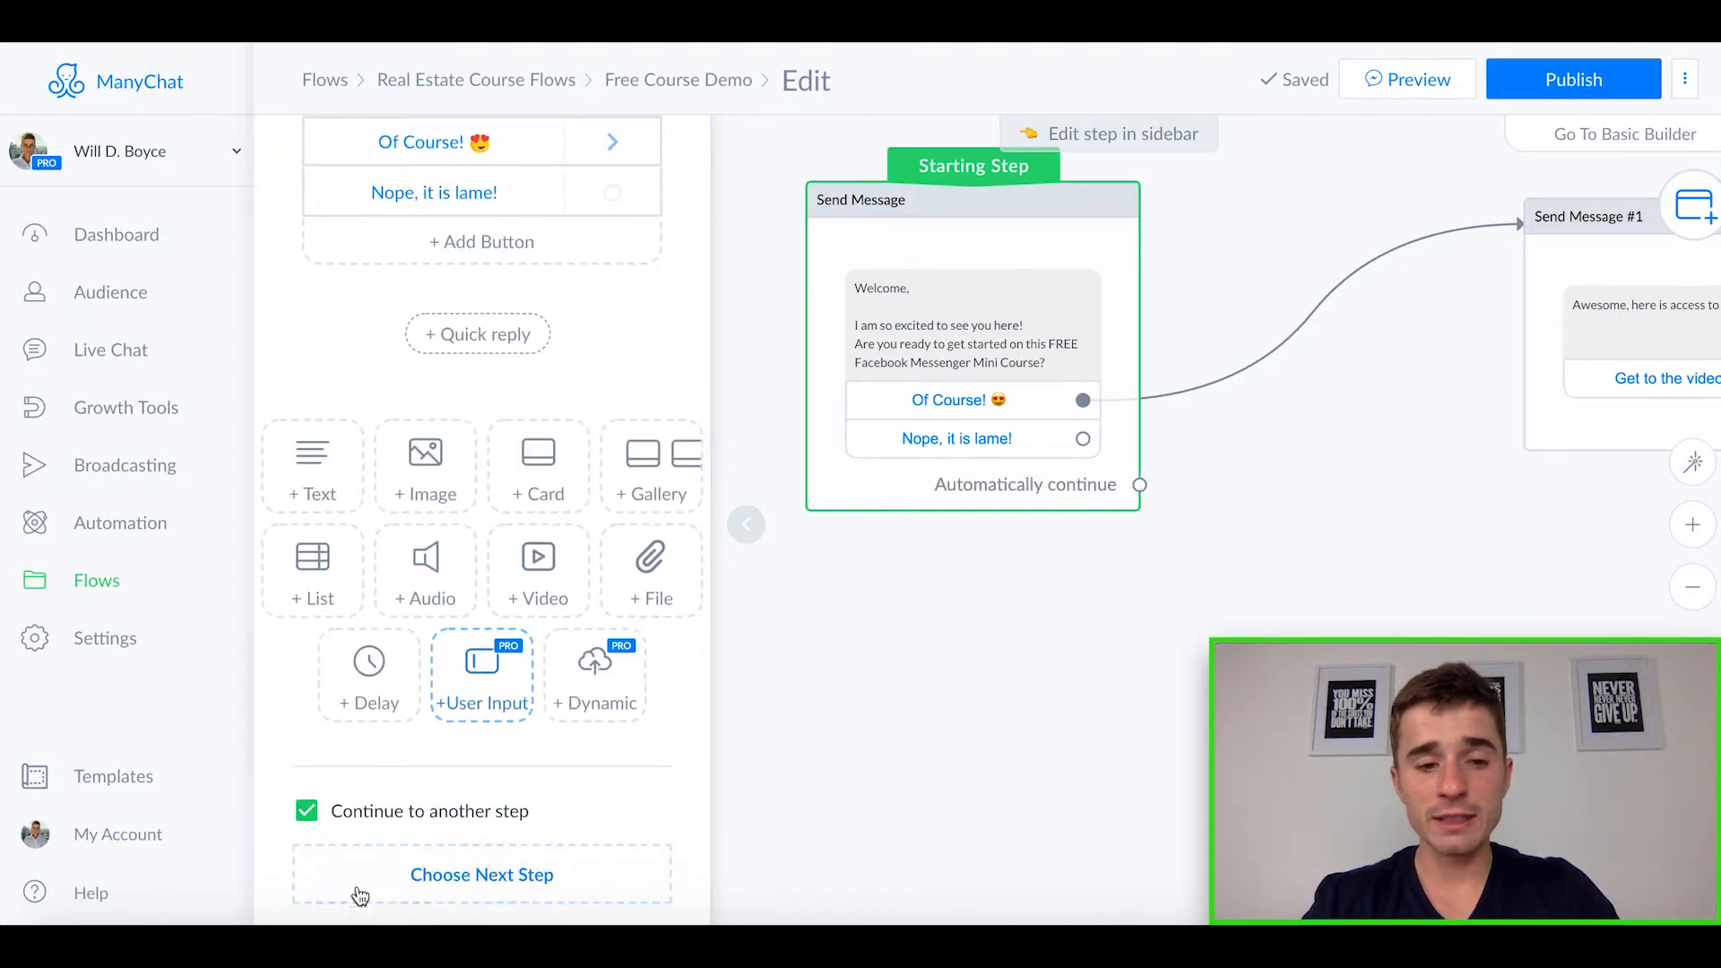
left_click(1140, 502)
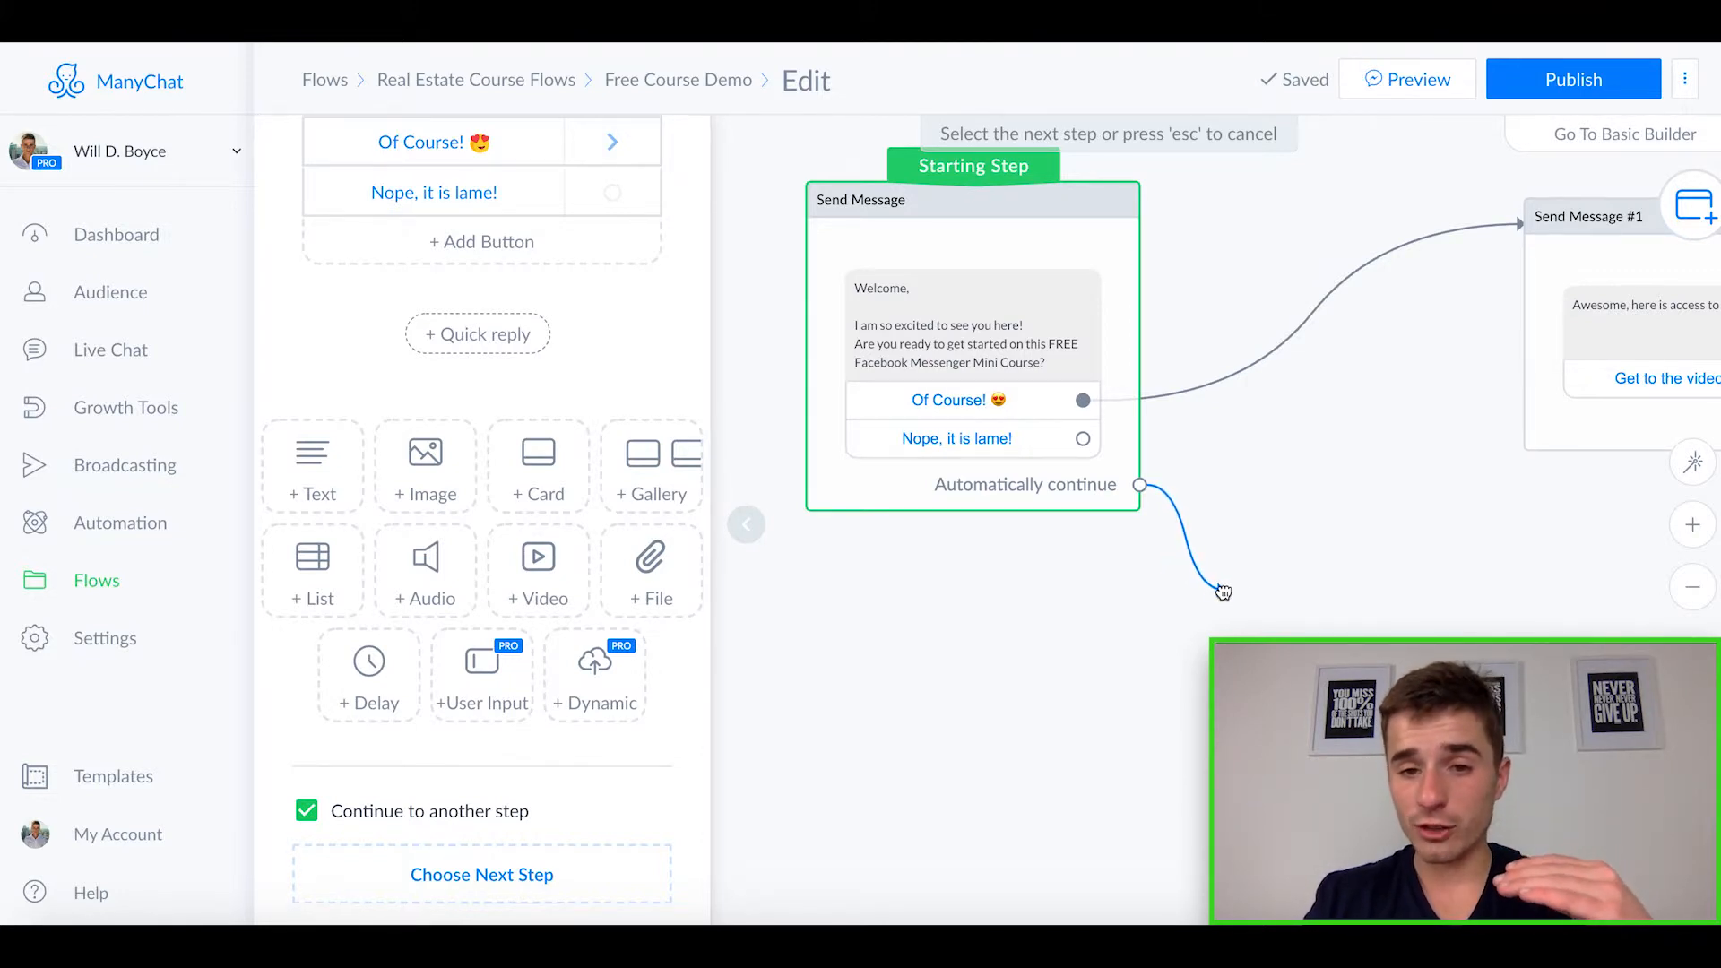
left_click(1199, 576)
left_click(991, 439)
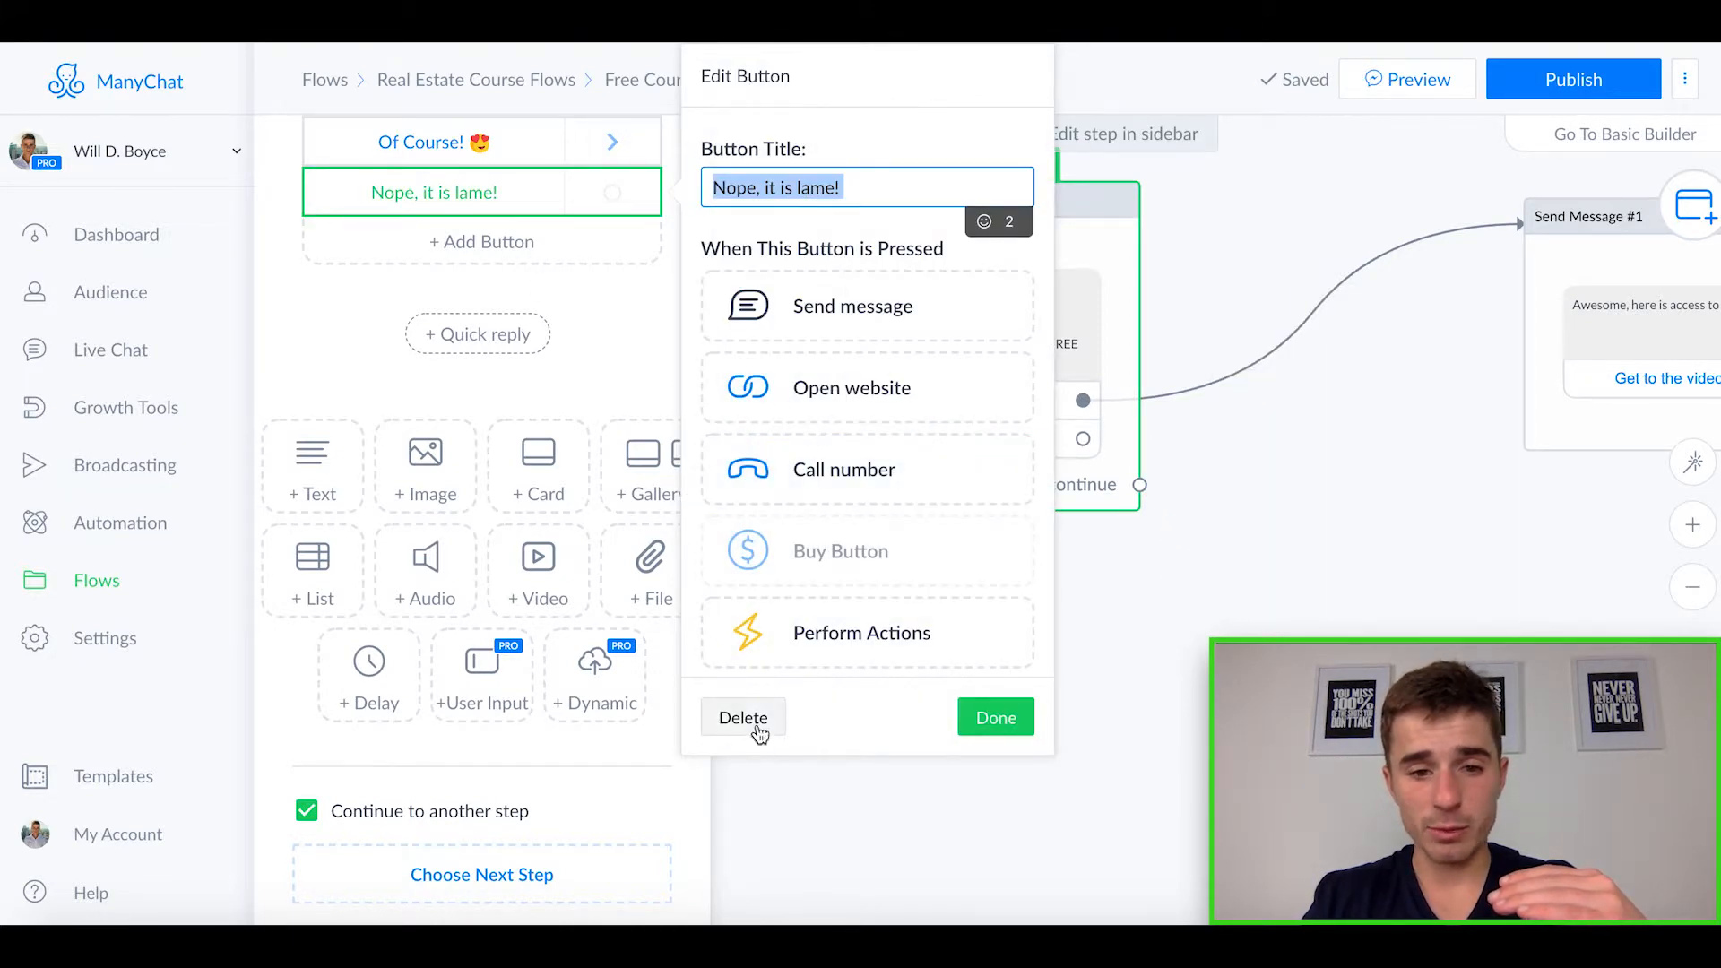
left_click(746, 719)
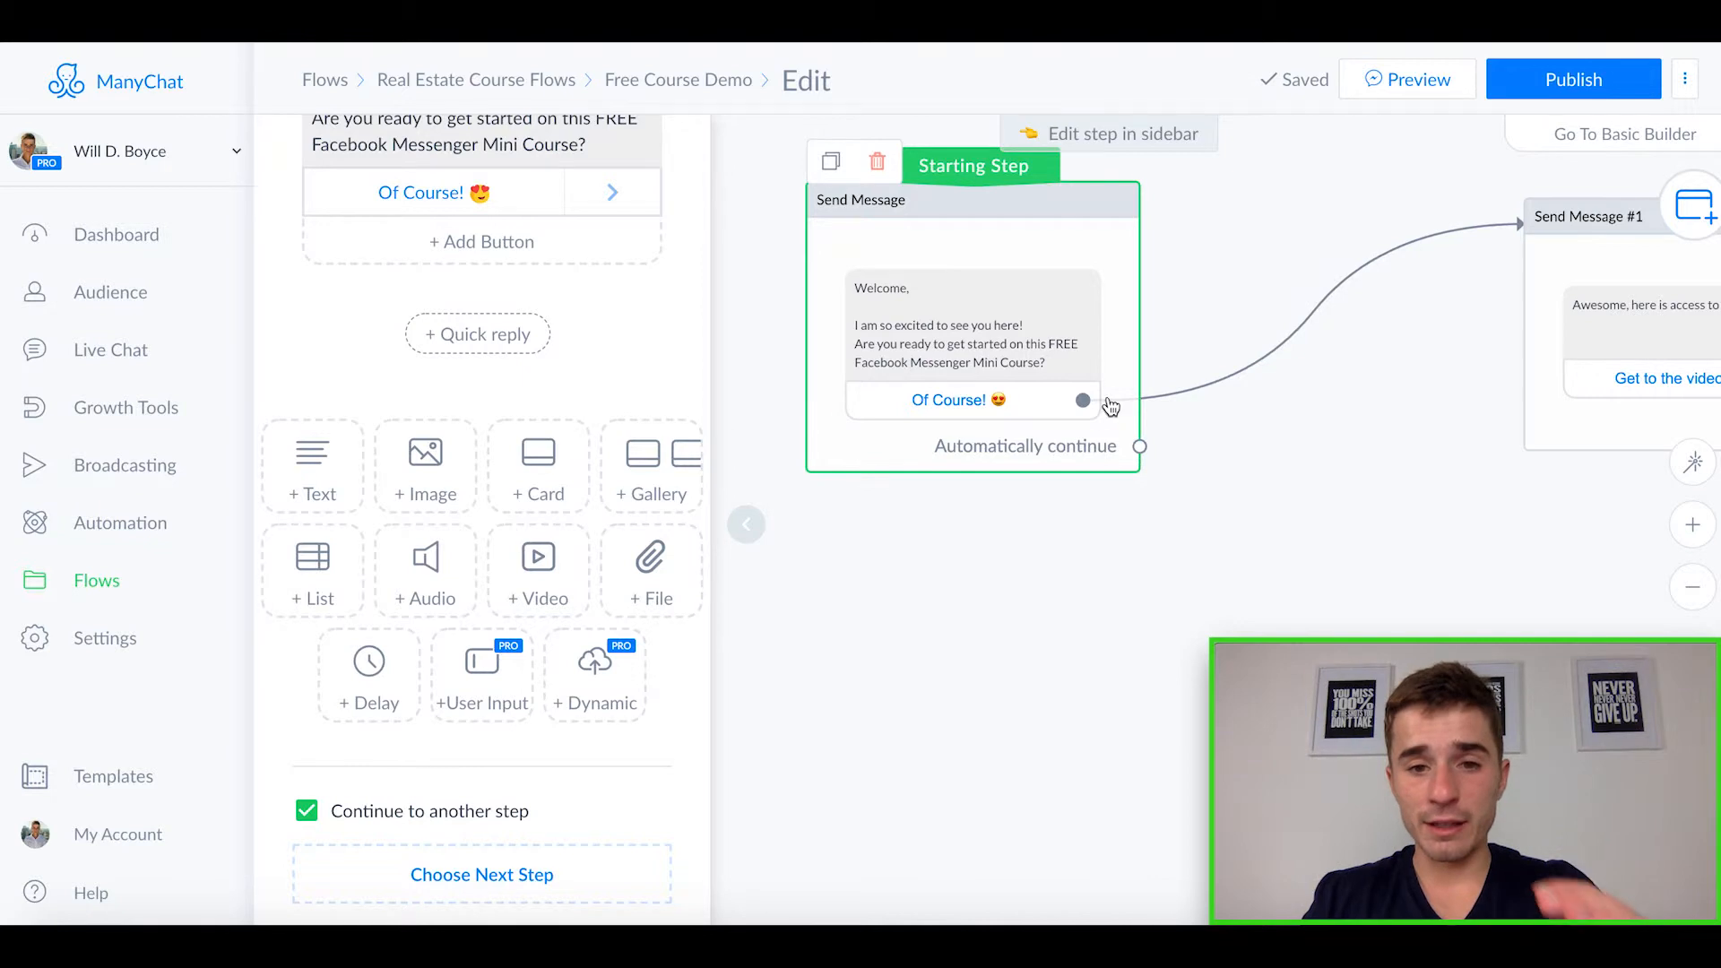
left_click(1141, 447)
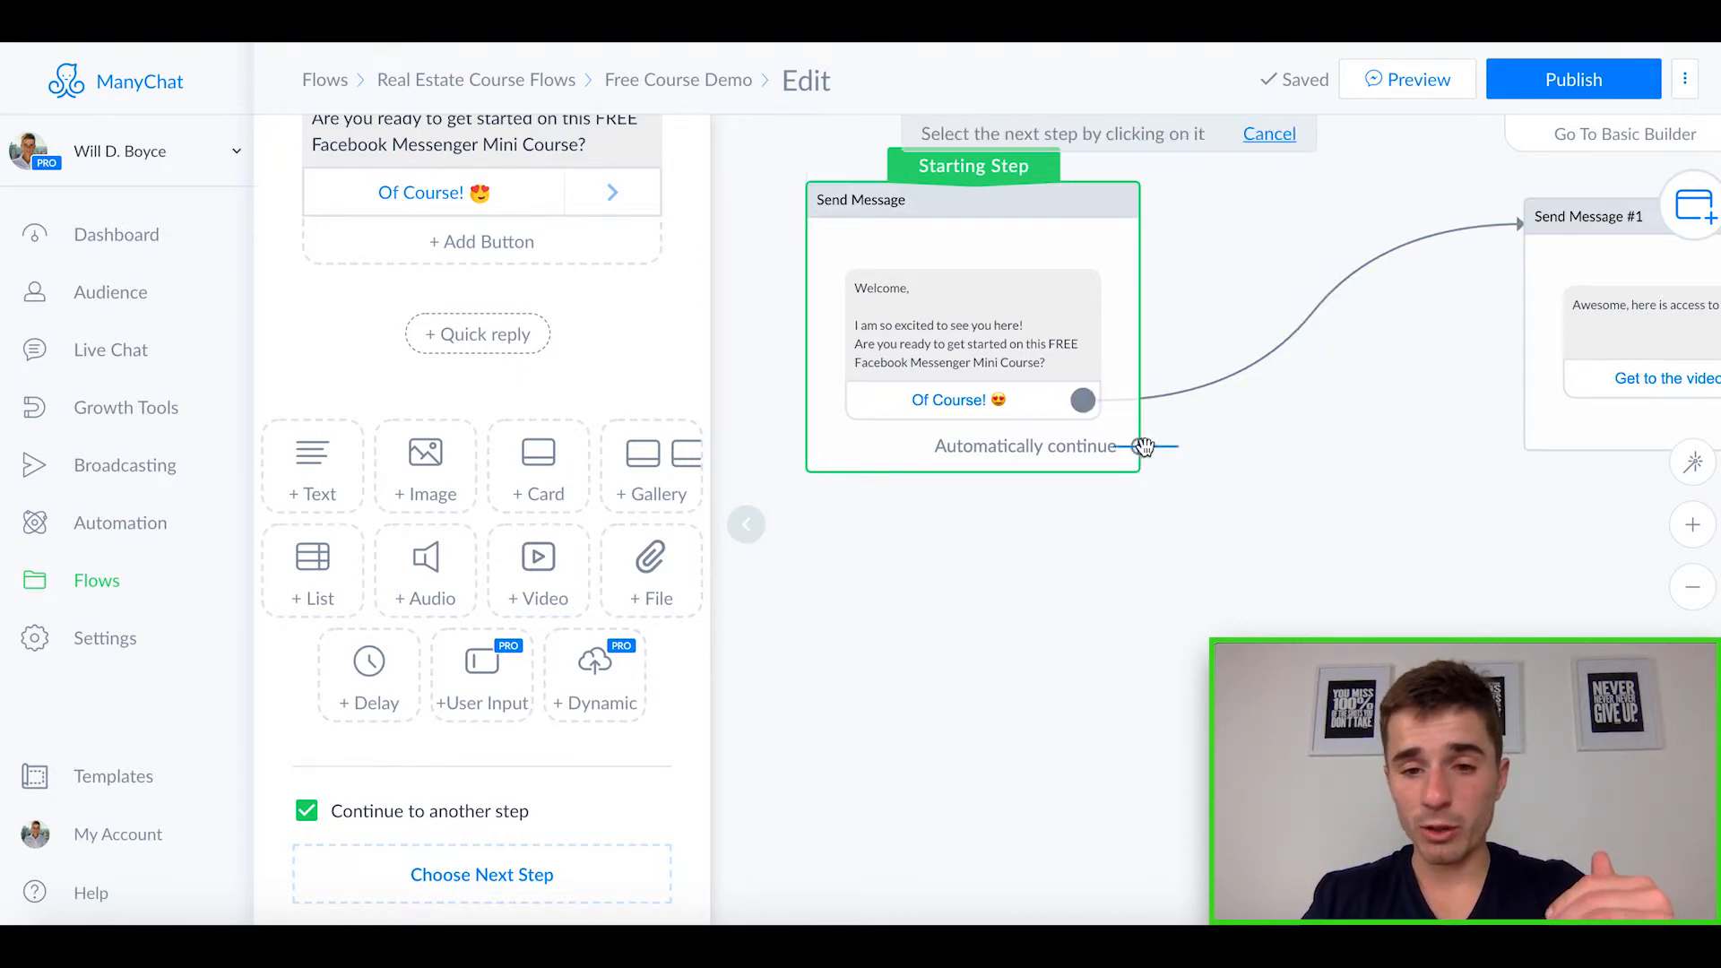
left_click(1201, 585)
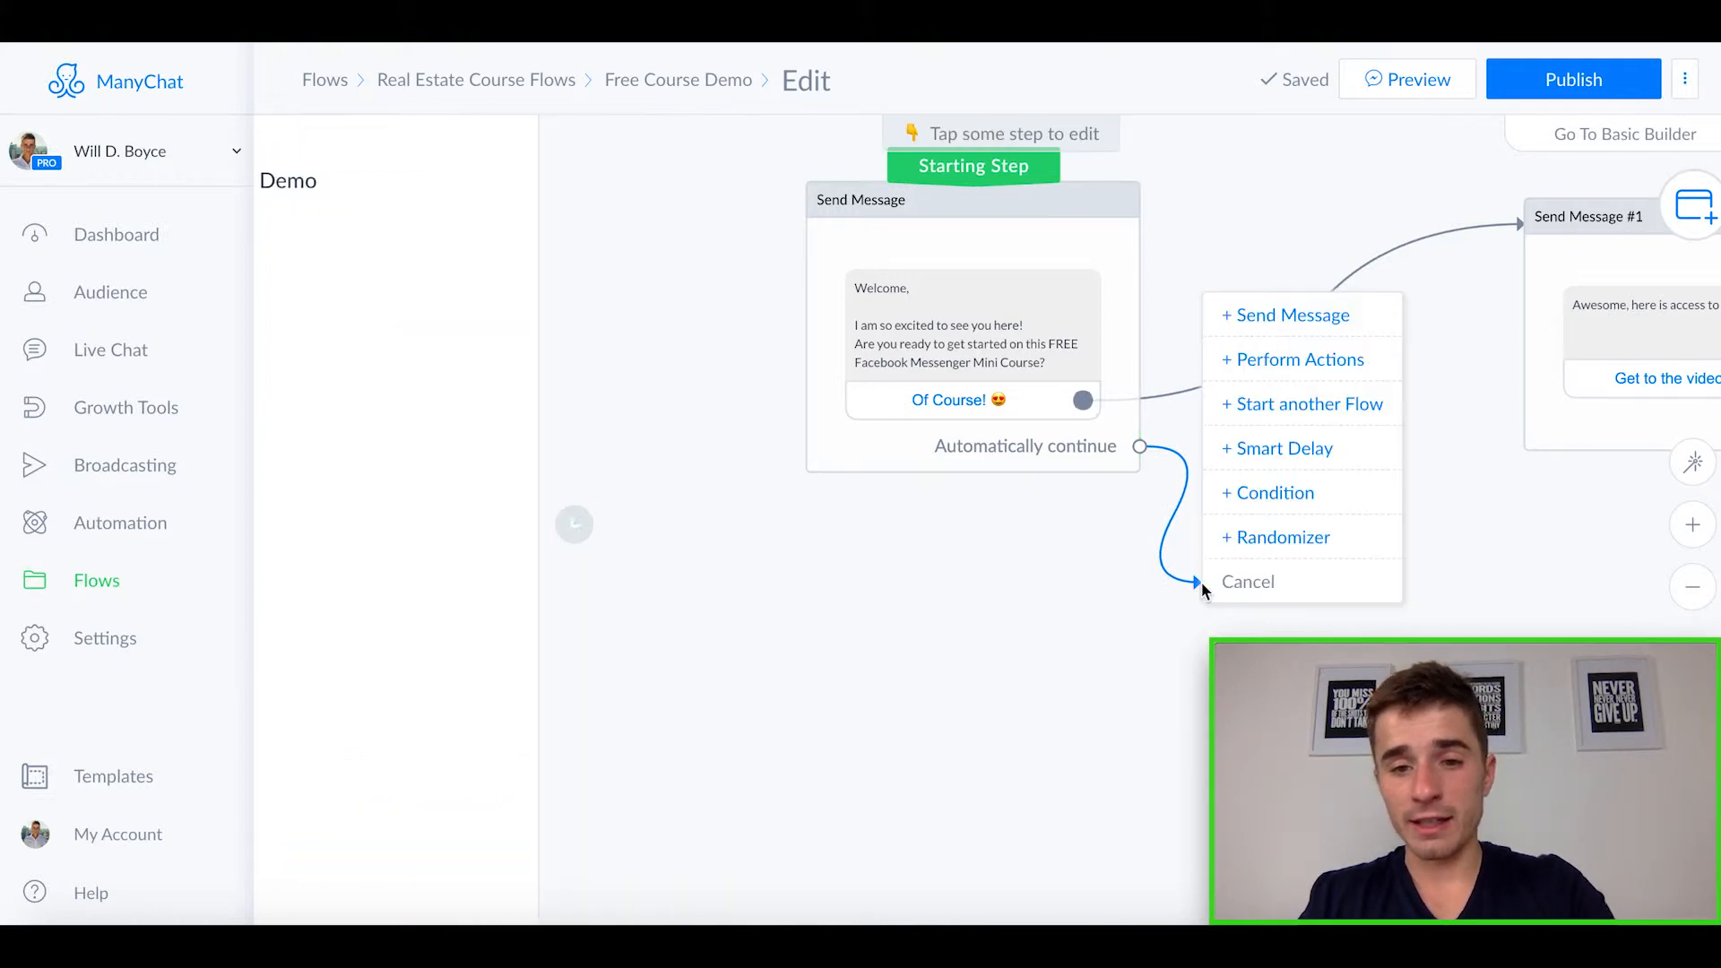
left_click(1128, 471)
left_click_drag(1128, 538, 861, 525)
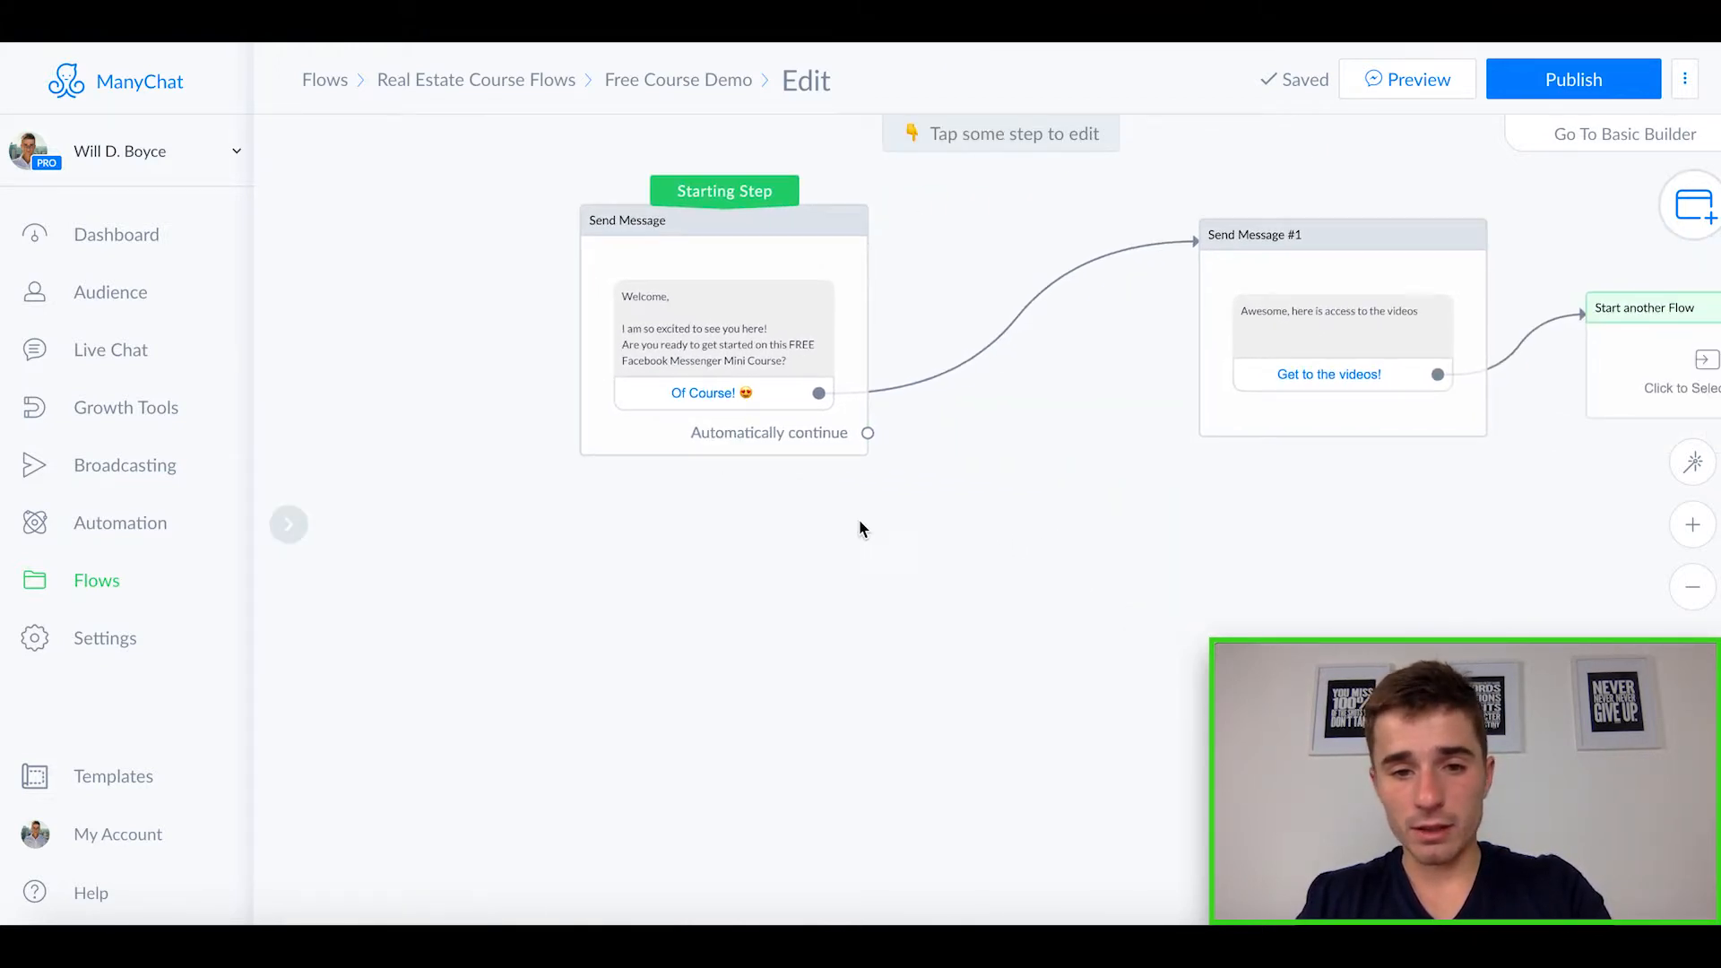
- Connect the starting message's automatic continuation to a new Smart Delay step and set its duration to 5 minutes
left_click(869, 433)
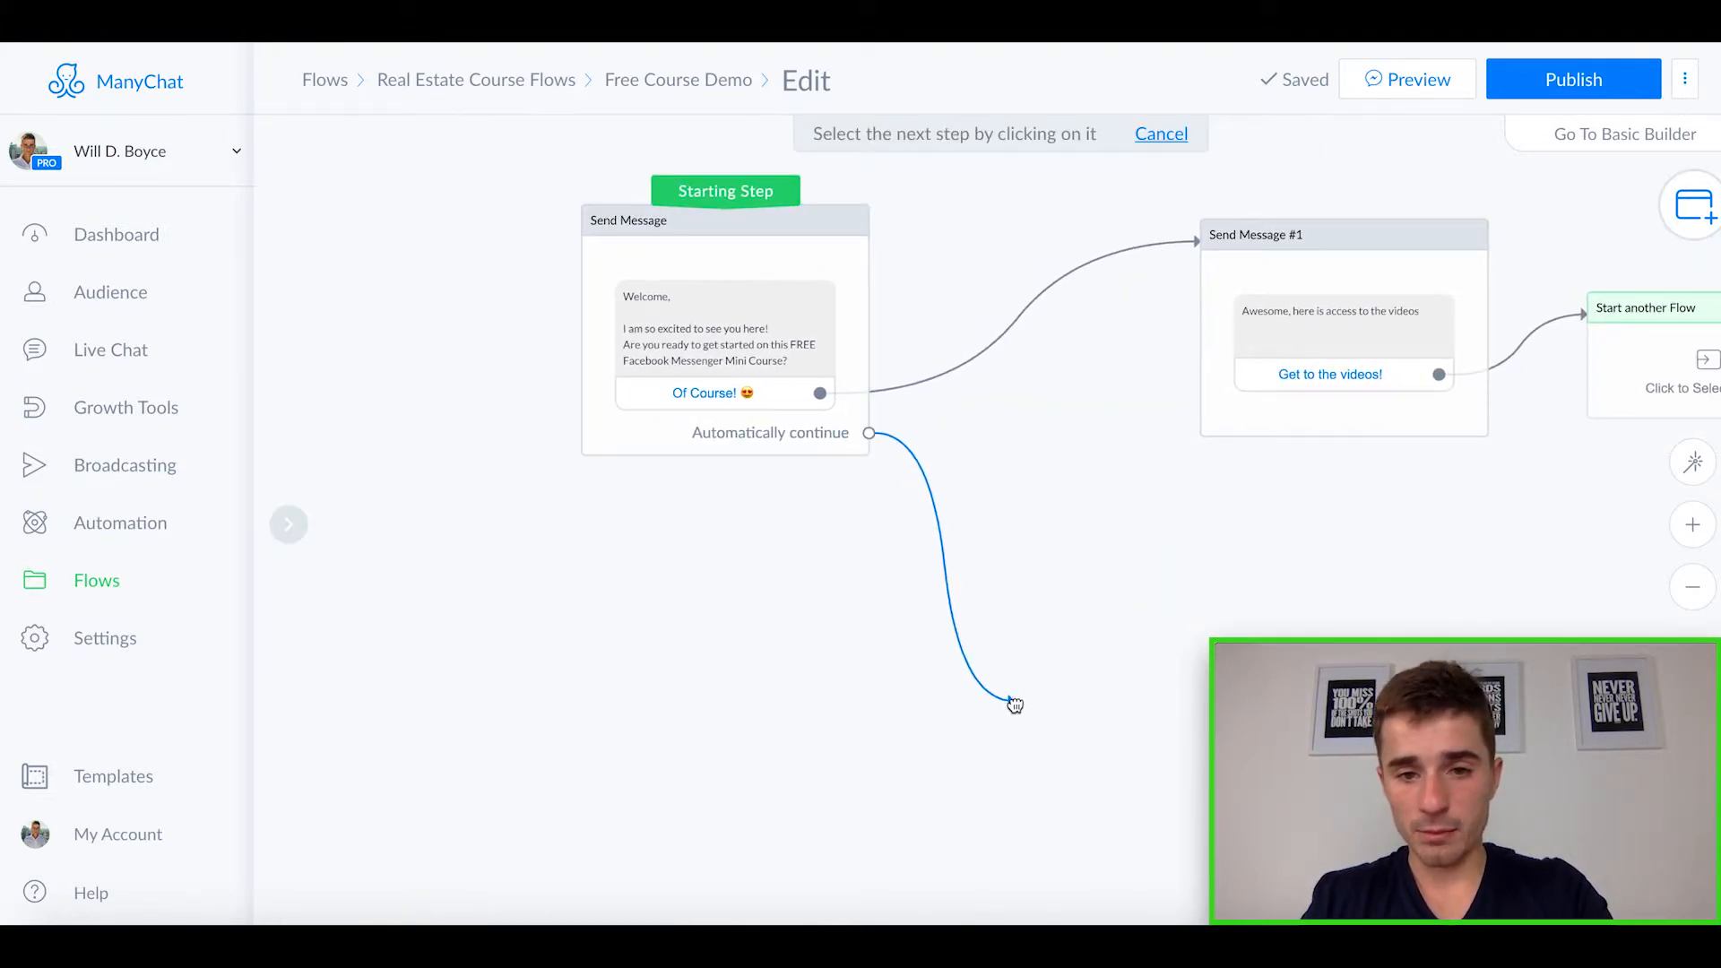
left_click(1014, 703)
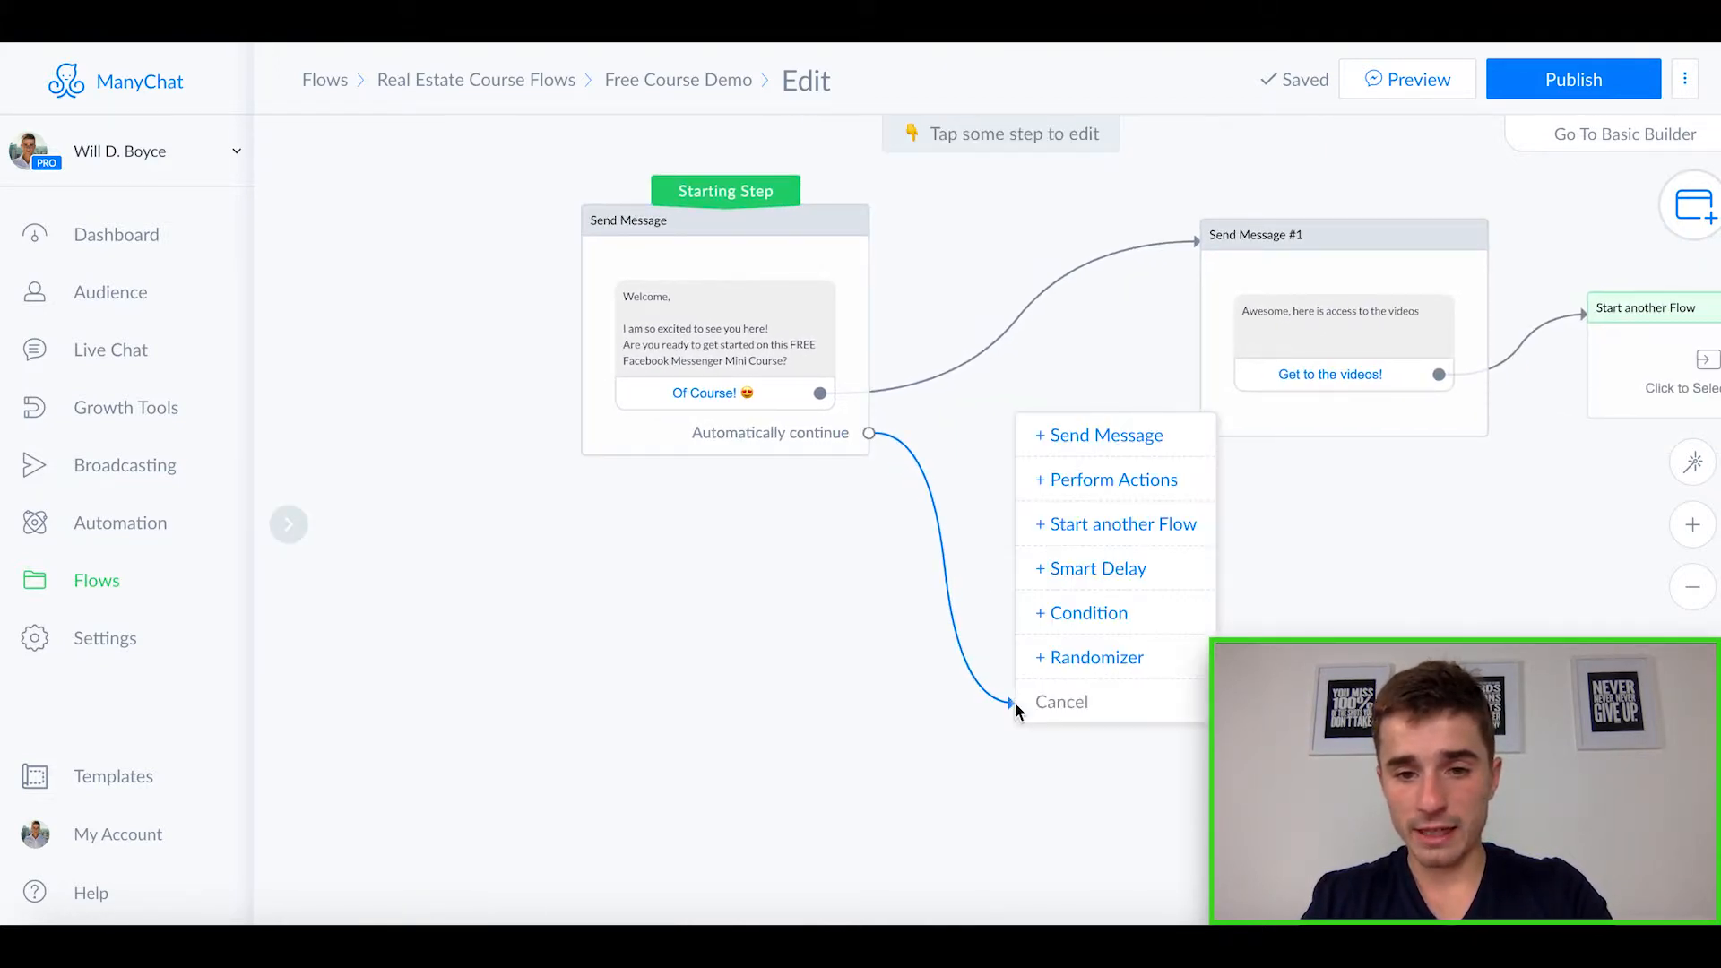
left_click(1118, 586)
double_click(333, 277)
type("5")
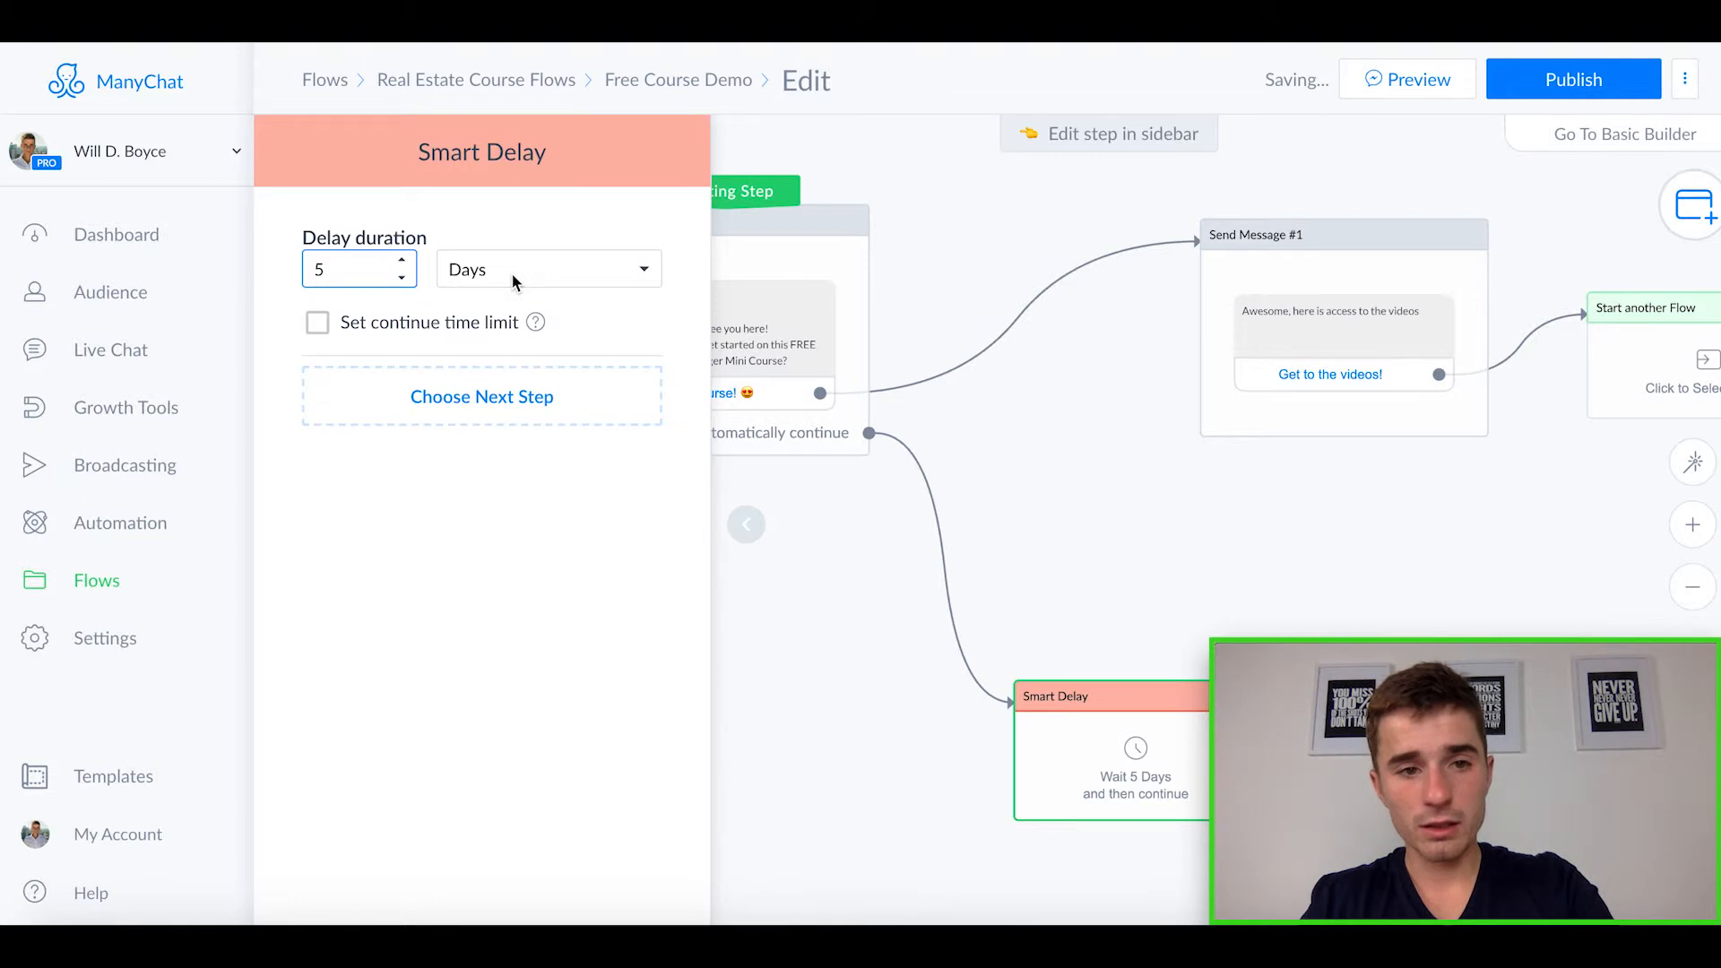
left_click(513, 277)
left_click(532, 222)
- Connect the Smart Delay to a new Condition step
left_click_drag(837, 728, 643, 523)
left_click_drag(1064, 599, 1267, 579)
left_click(1410, 484)
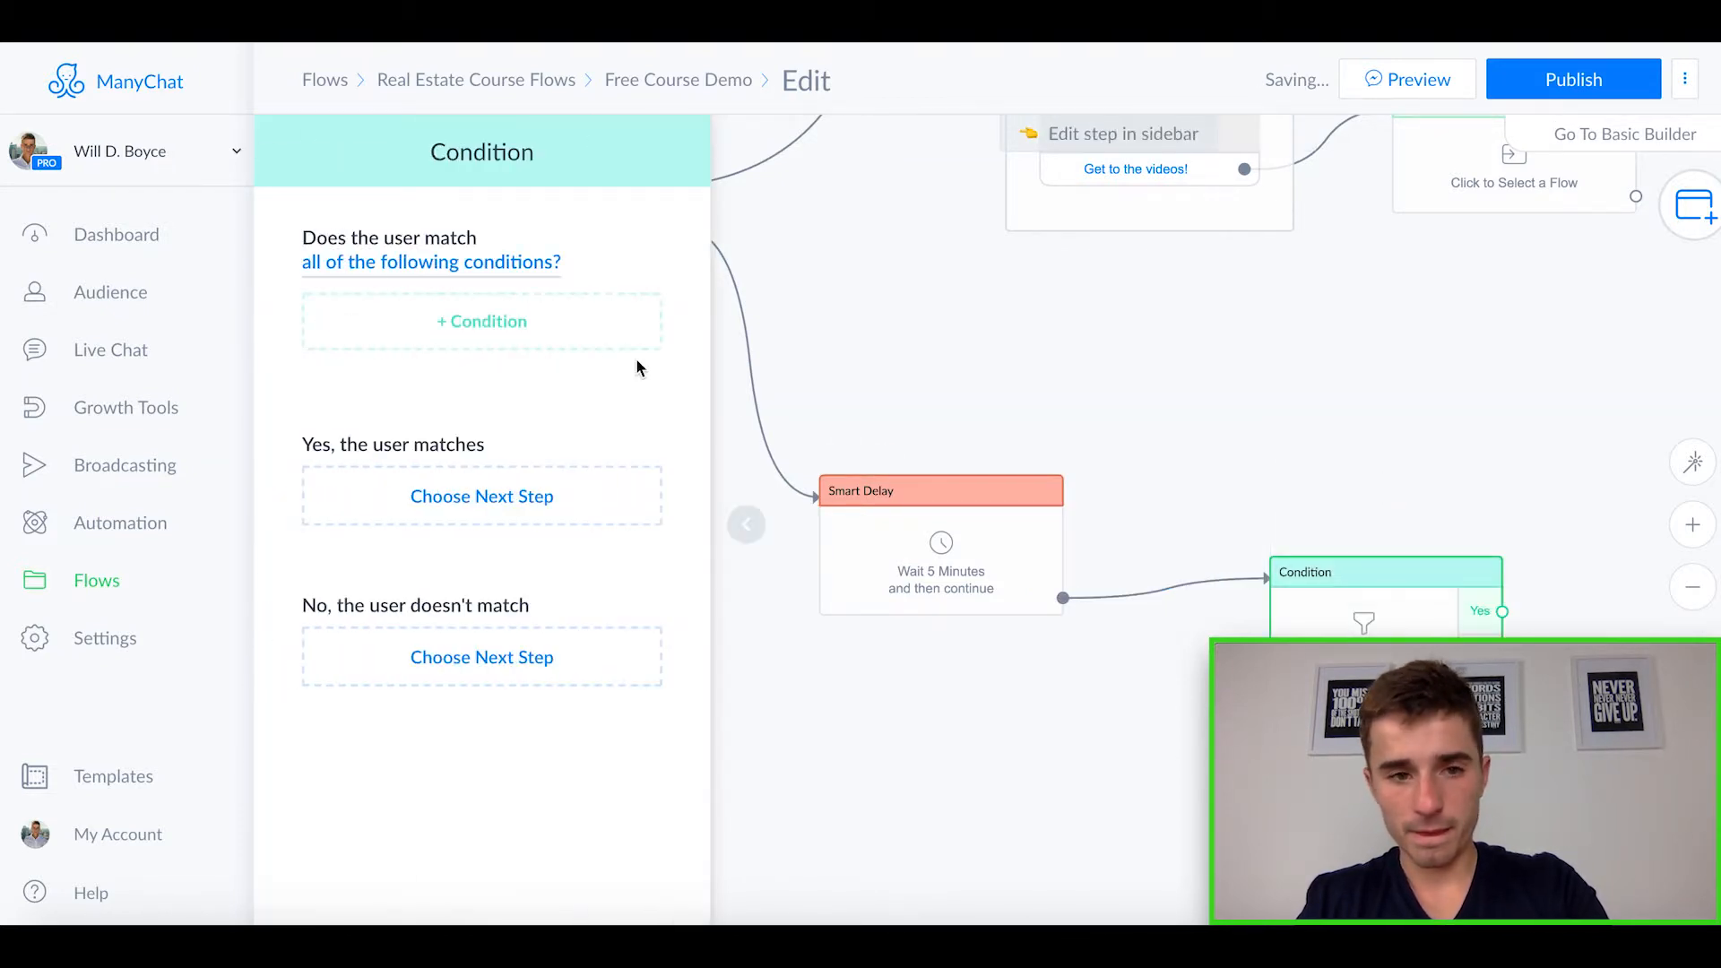
left_click(590, 348)
left_click(449, 328)
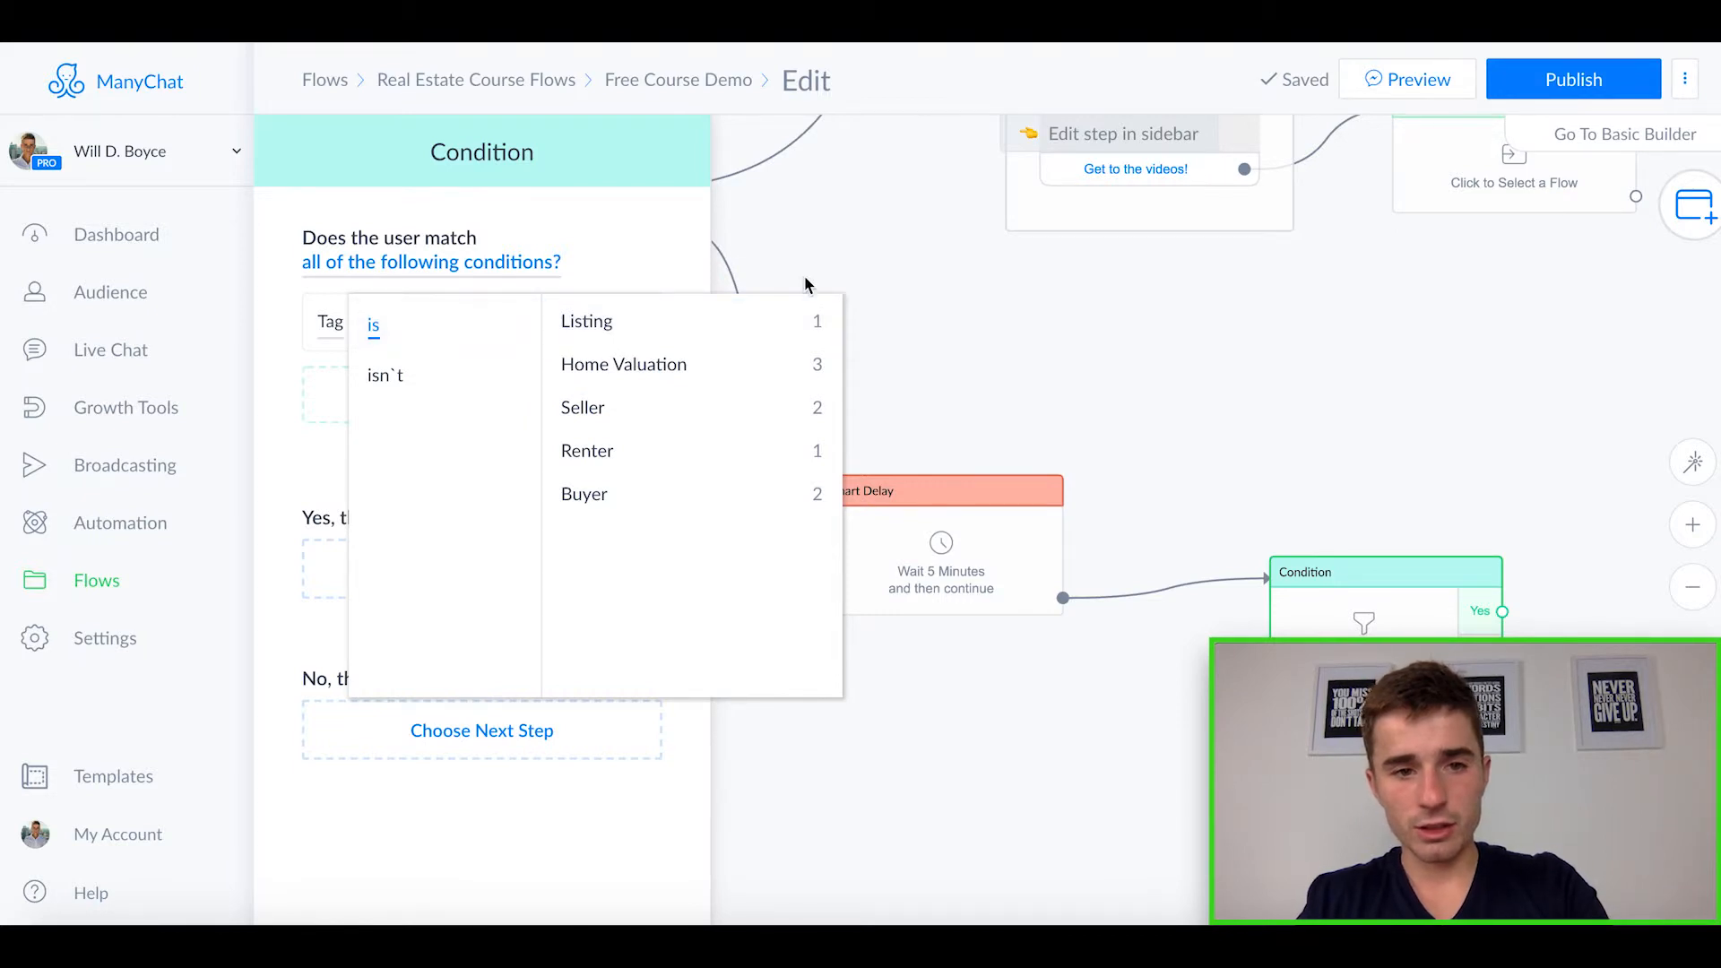
left_click(1121, 395)
- Remove the link between the "Of Course! 😍" button and the videos message, and connect the button to a new Perform Actions step
left_click_drag(1119, 390, 1107, 436)
scroll(1050, 539, "down", 5)
mouse_move(922, 441)
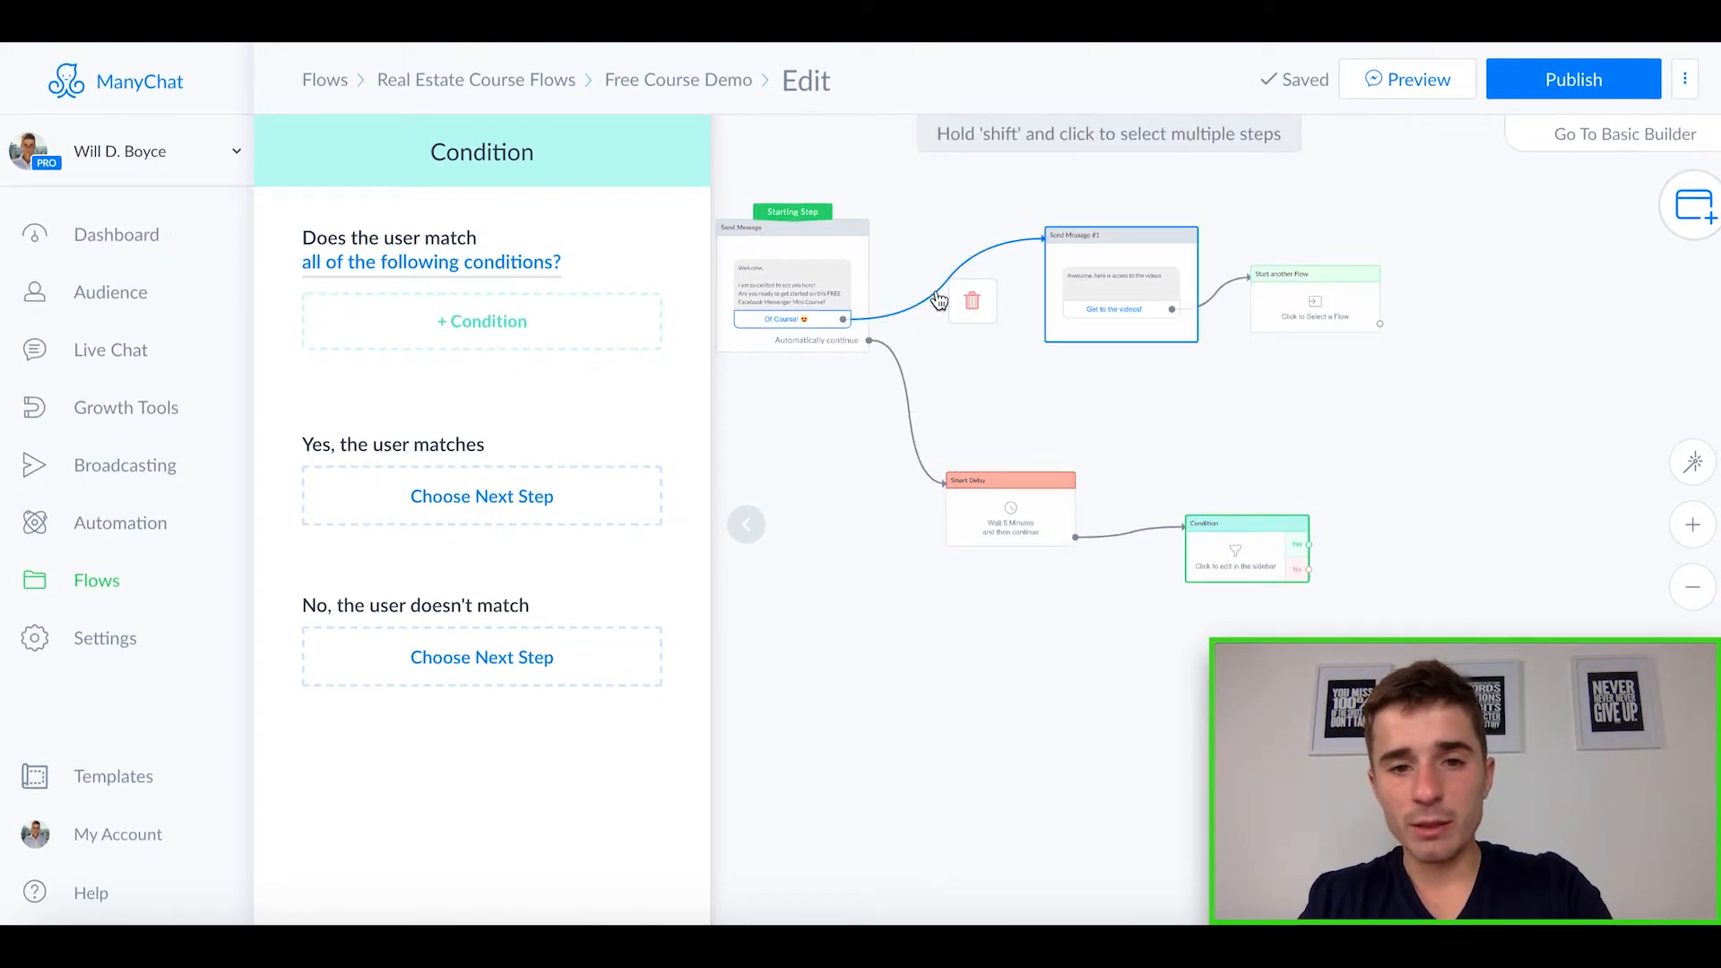
left_click(973, 305)
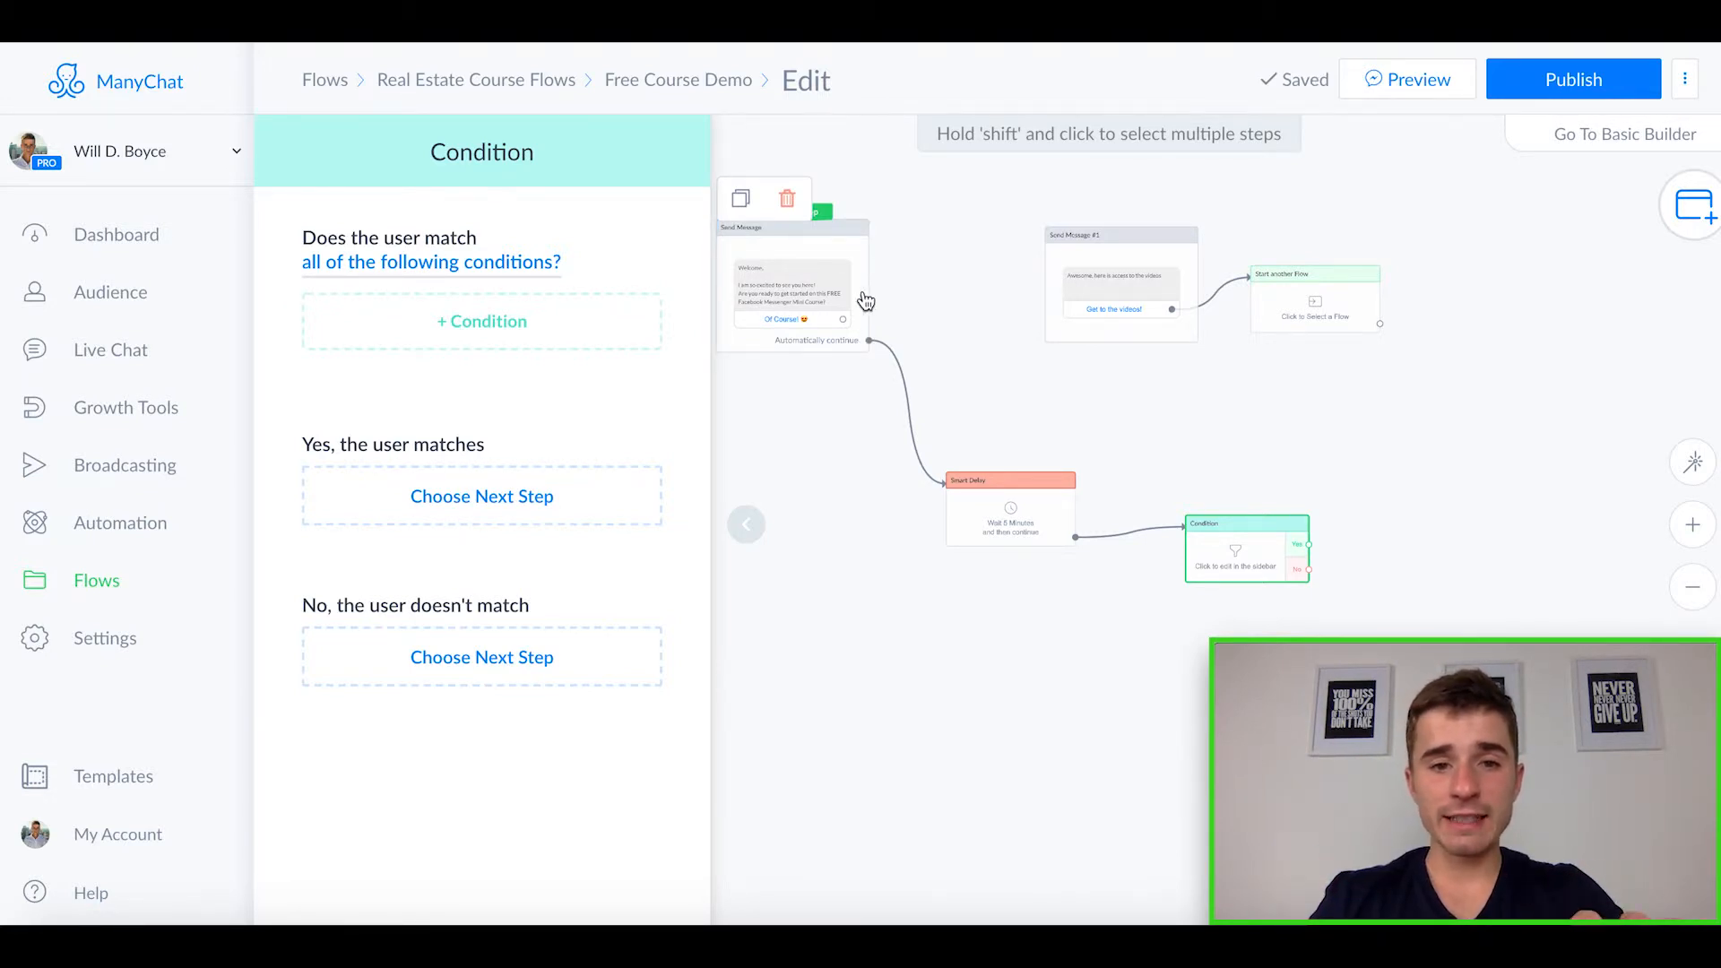
left_click_drag(843, 320, 928, 264)
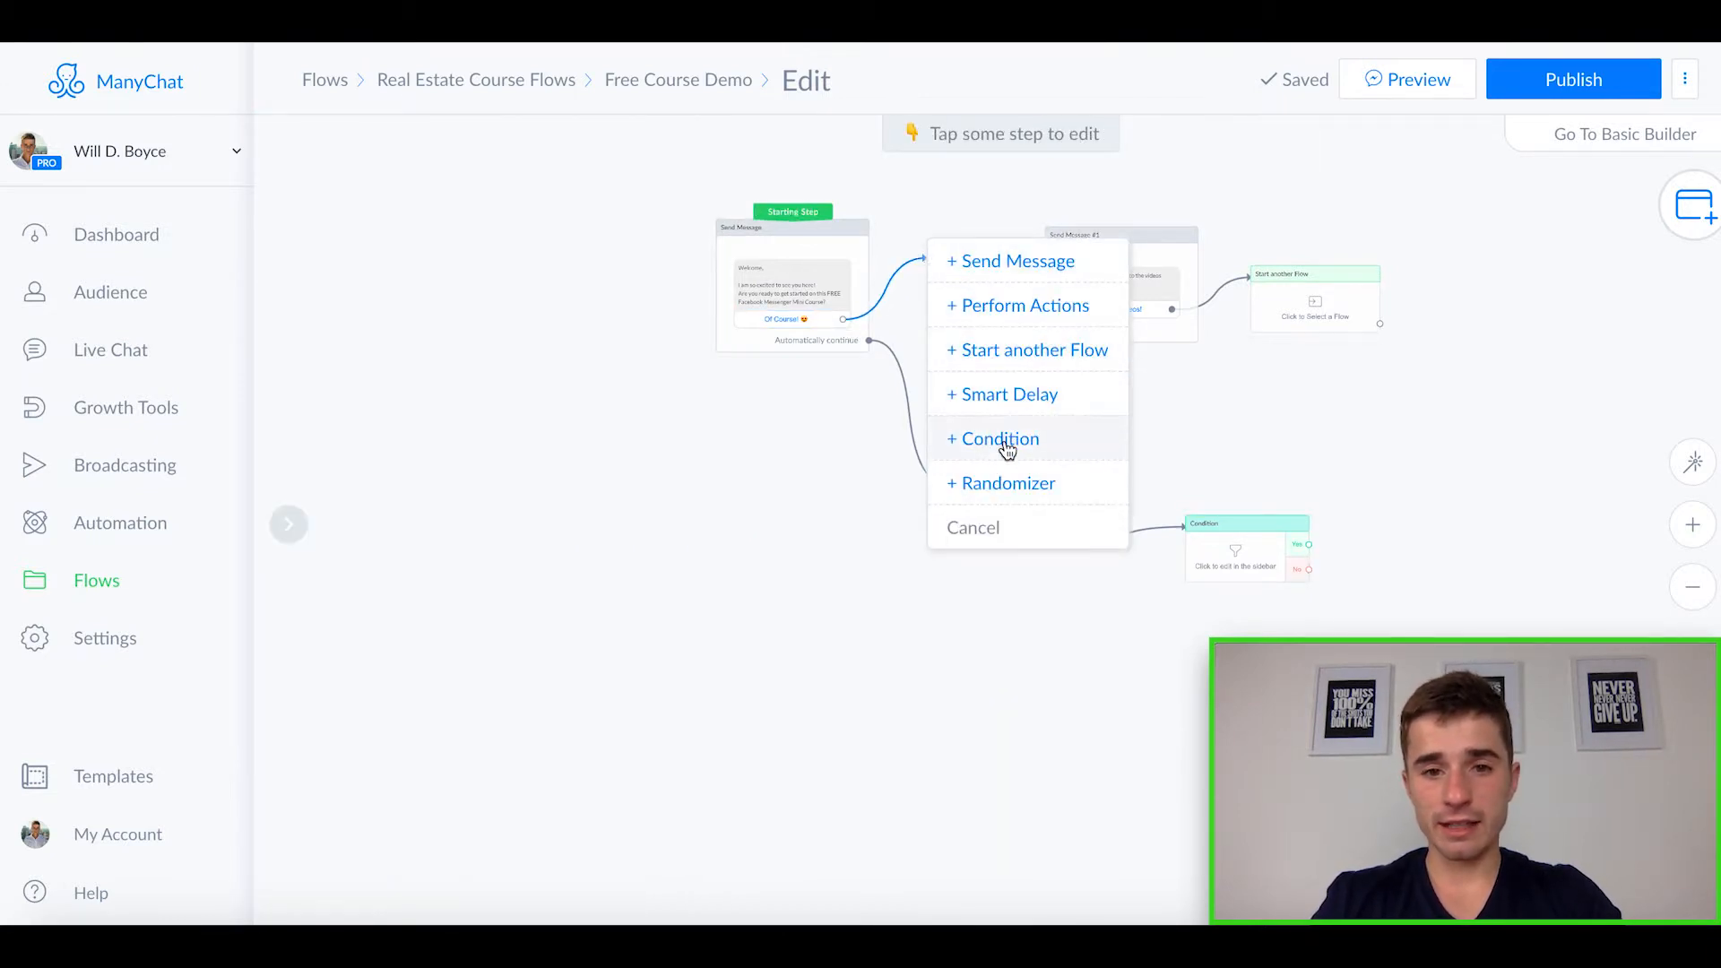
left_click(1018, 319)
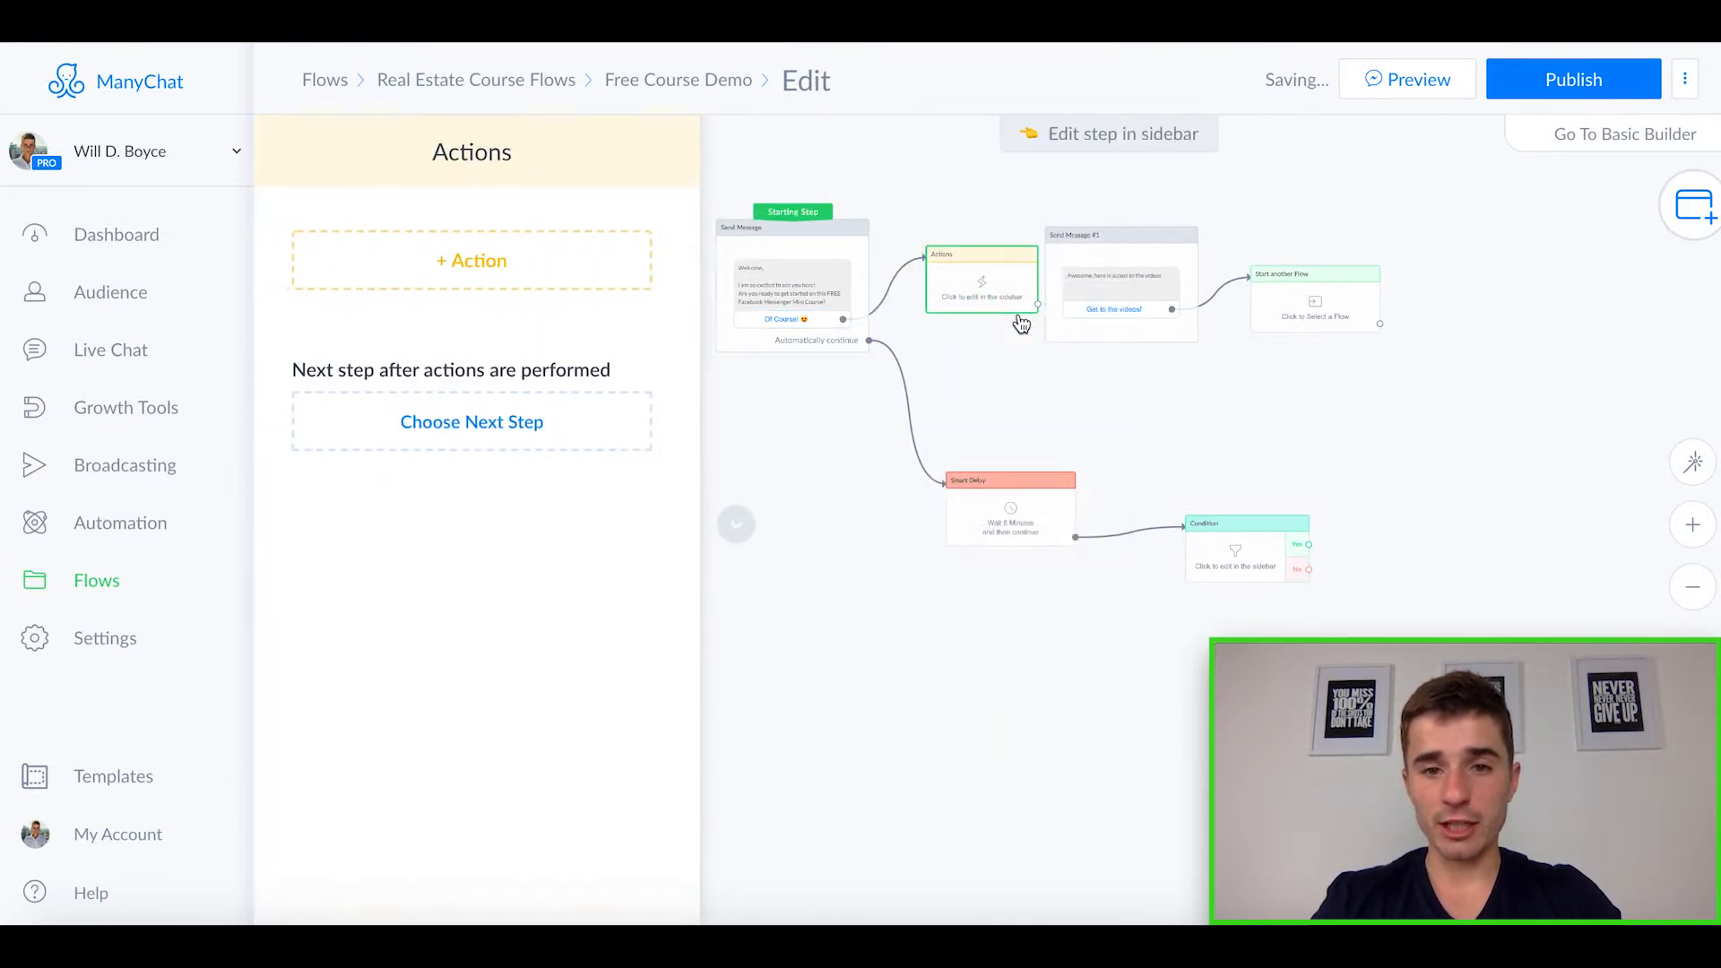
- Add an Add Tag action to the new Actions step with a new tag "Interested in FREE Many Chat"
left_click(530, 266)
left_click(464, 314)
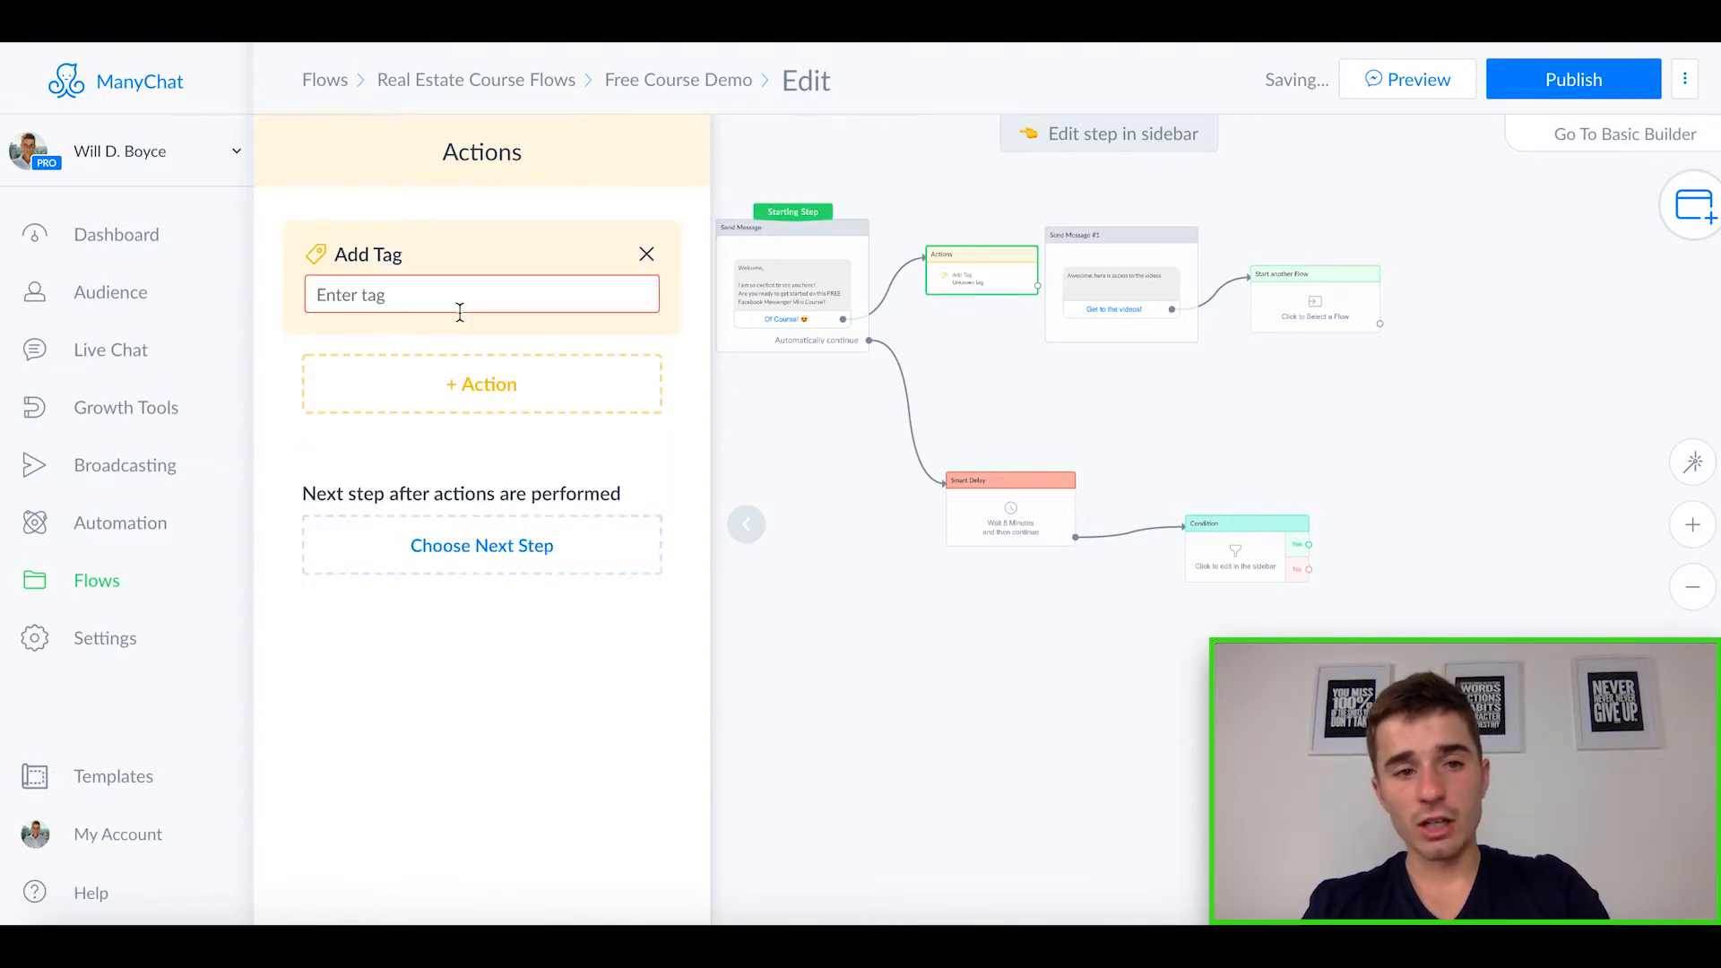
left_click(464, 302)
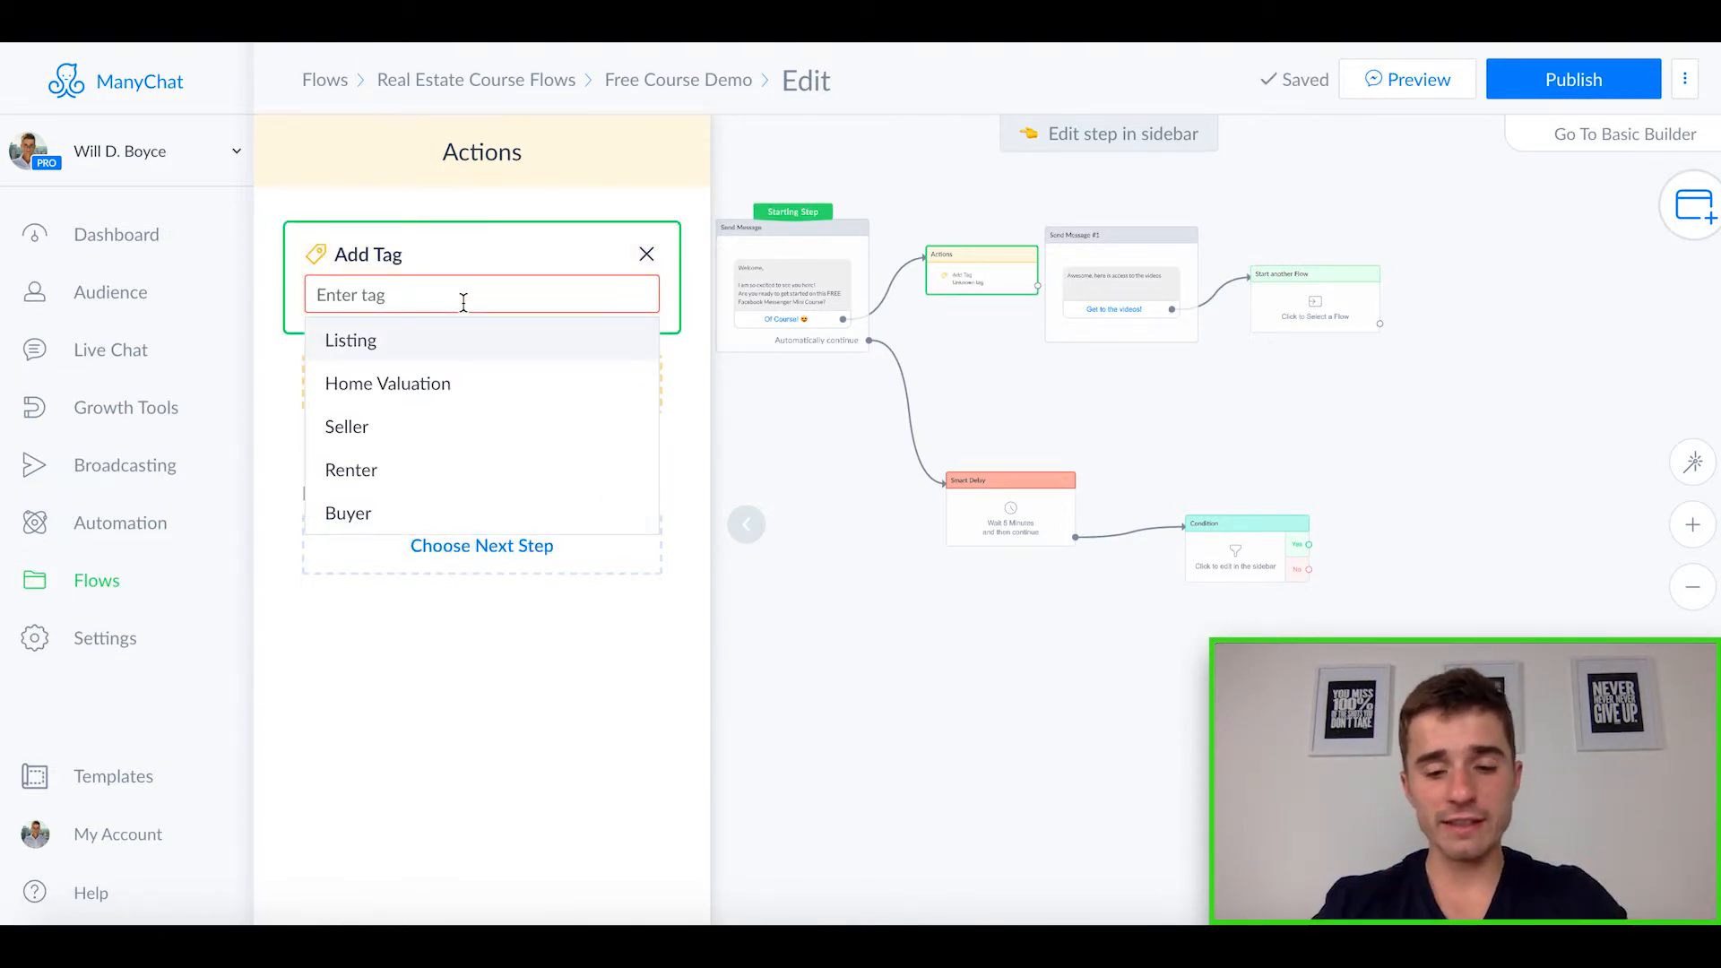
type("Interest")
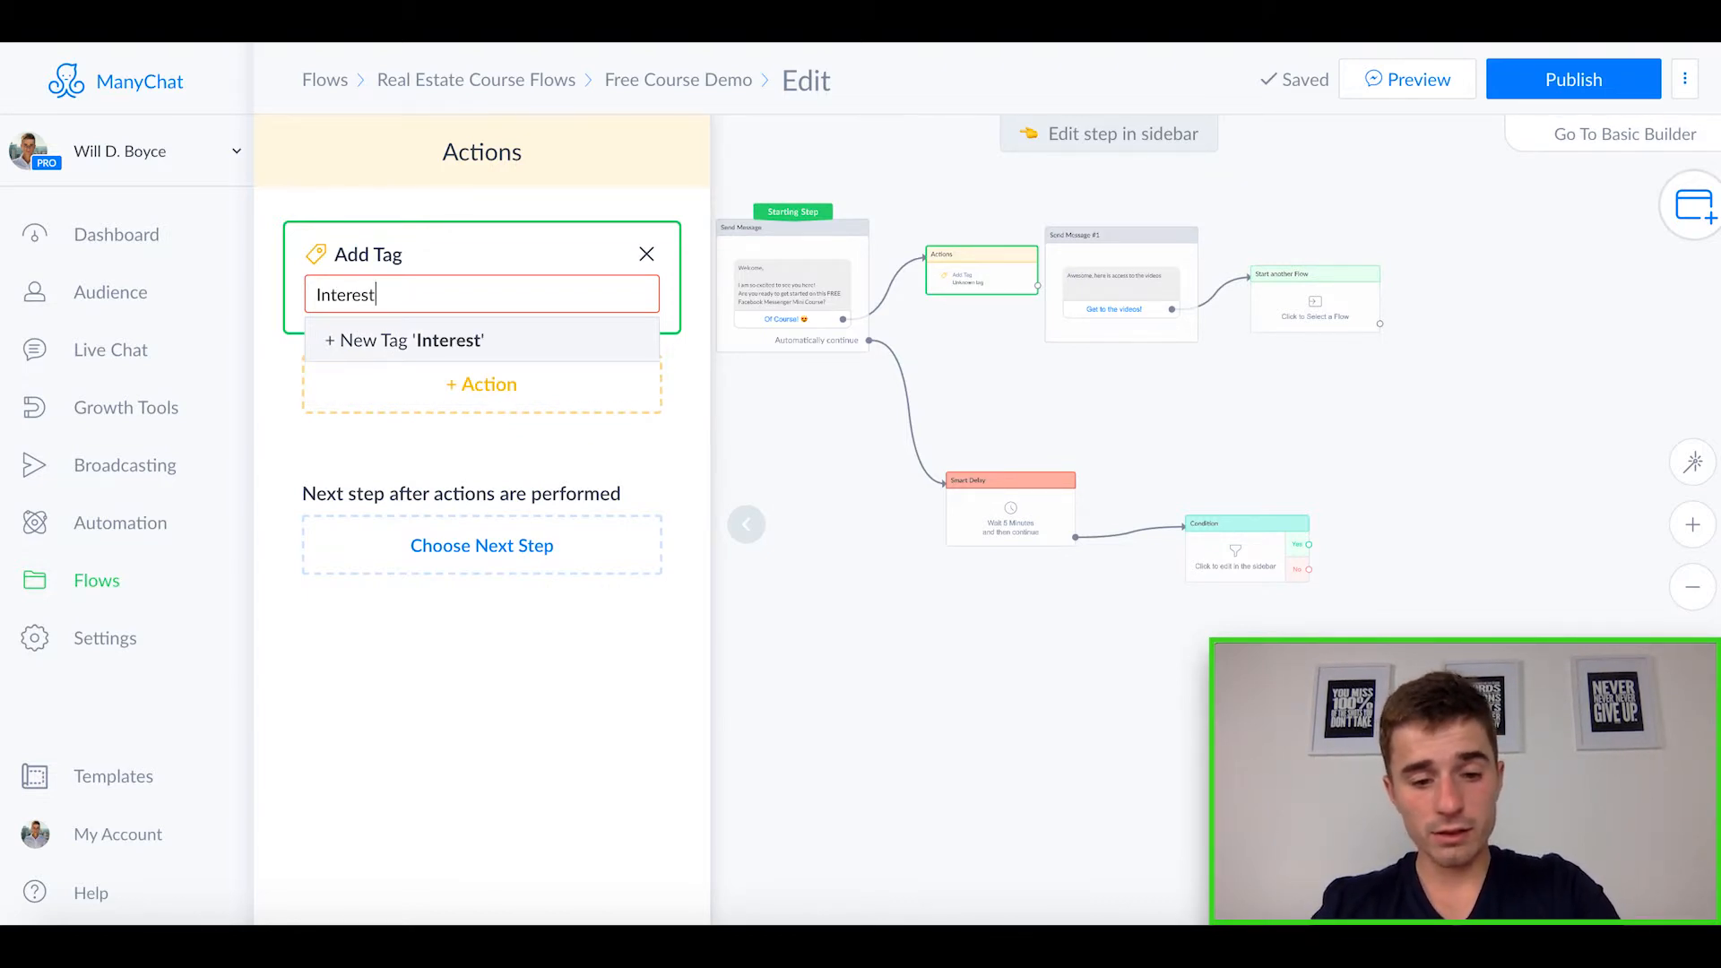
type("ed in FRE")
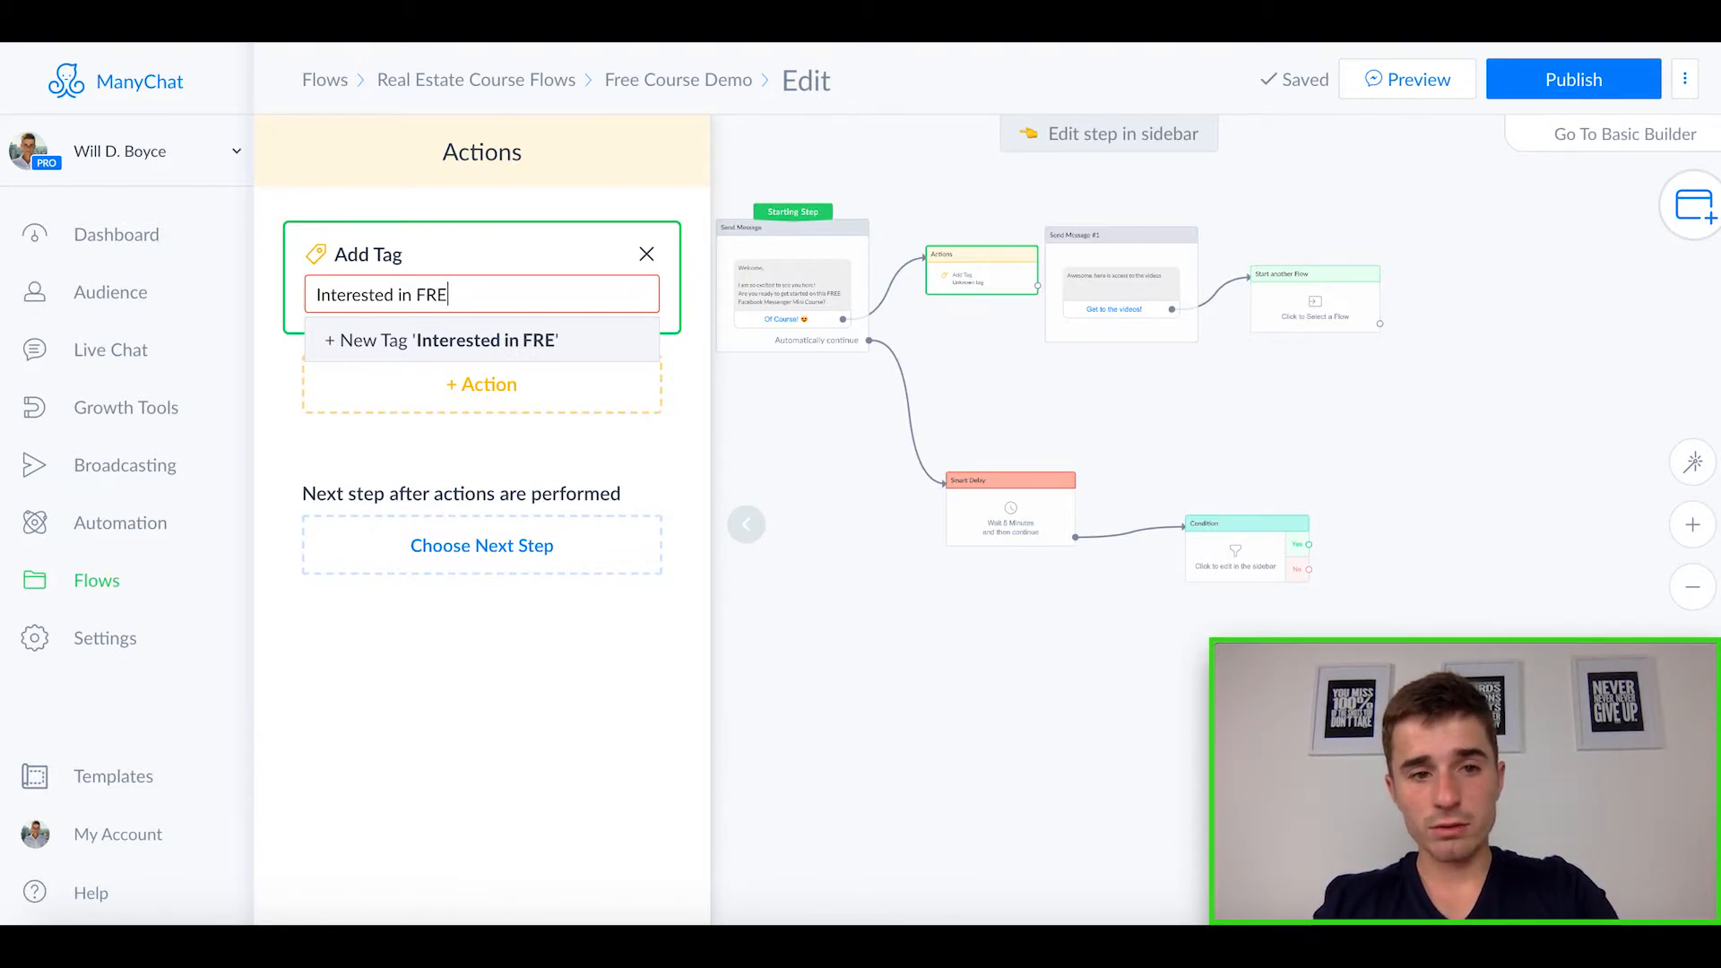
type("E Man")
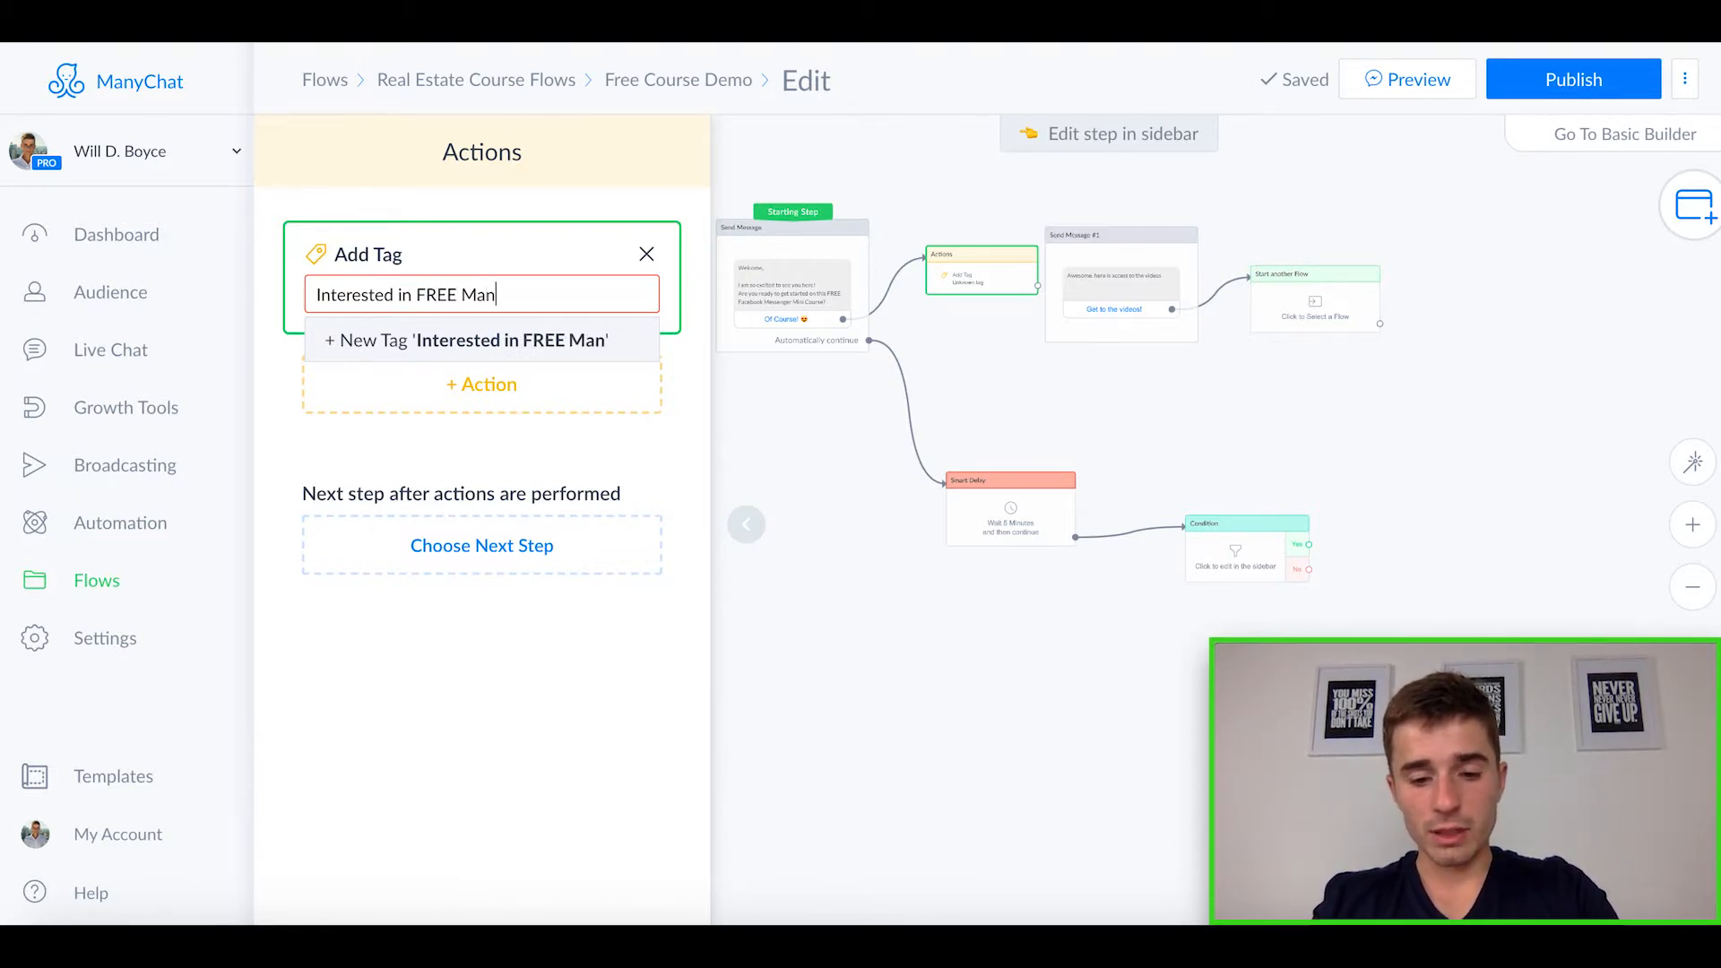
type("y Chat")
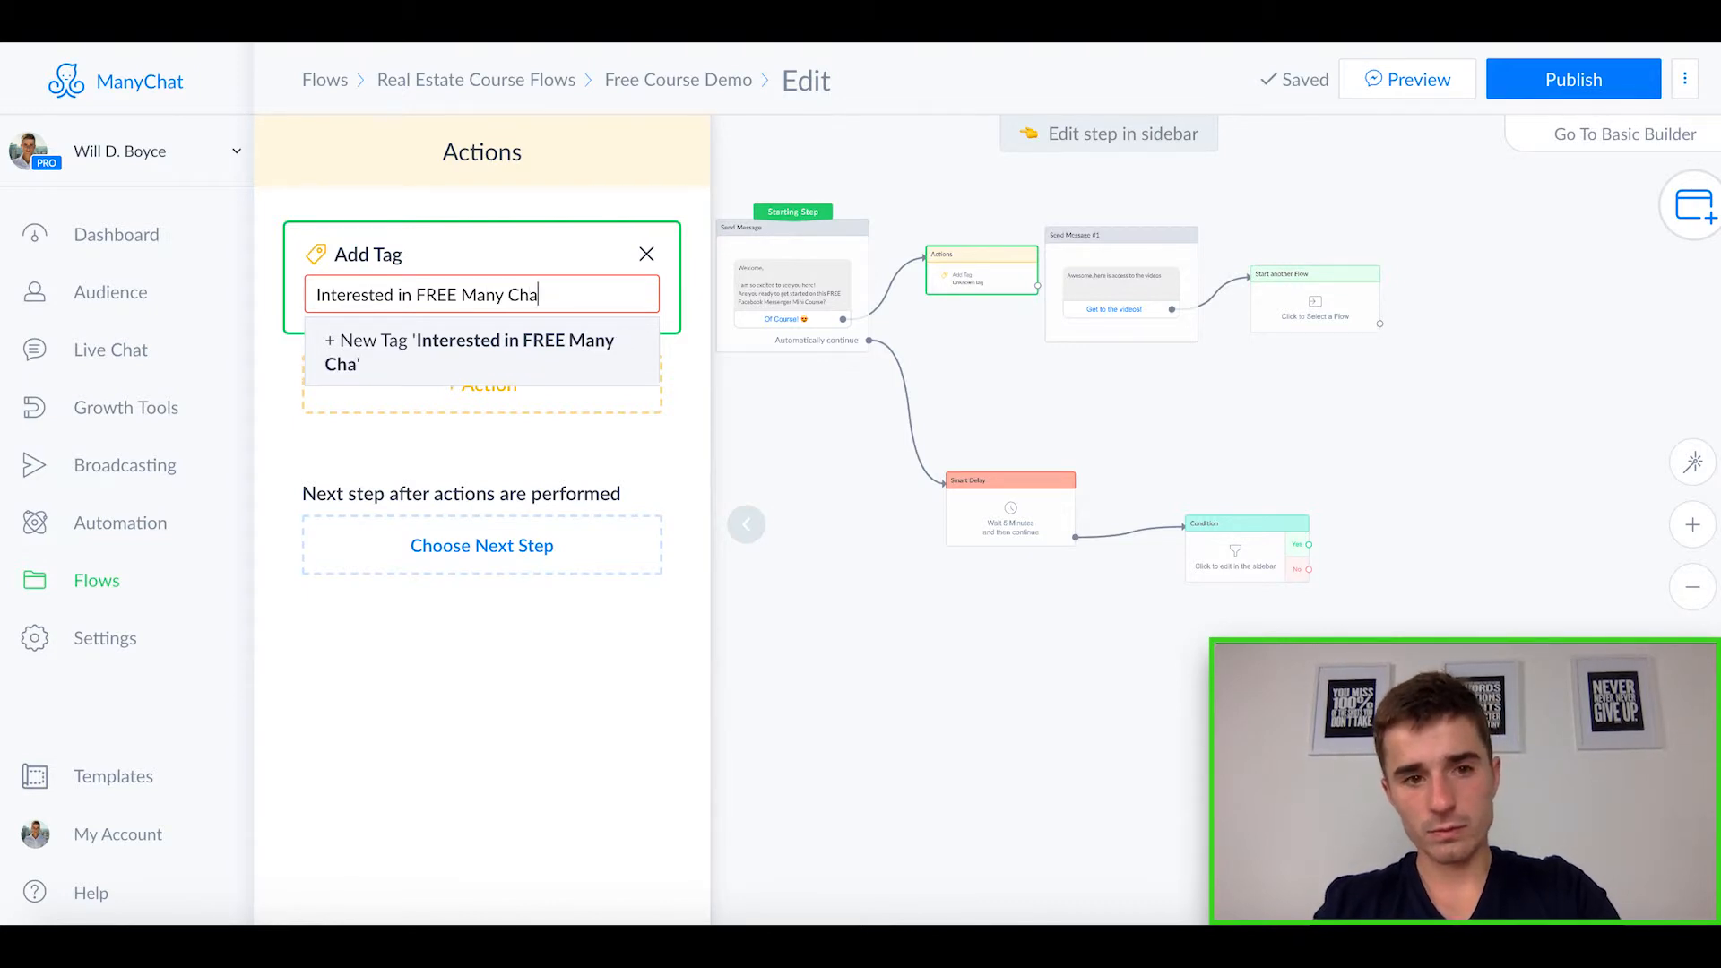
left_click(480, 339)
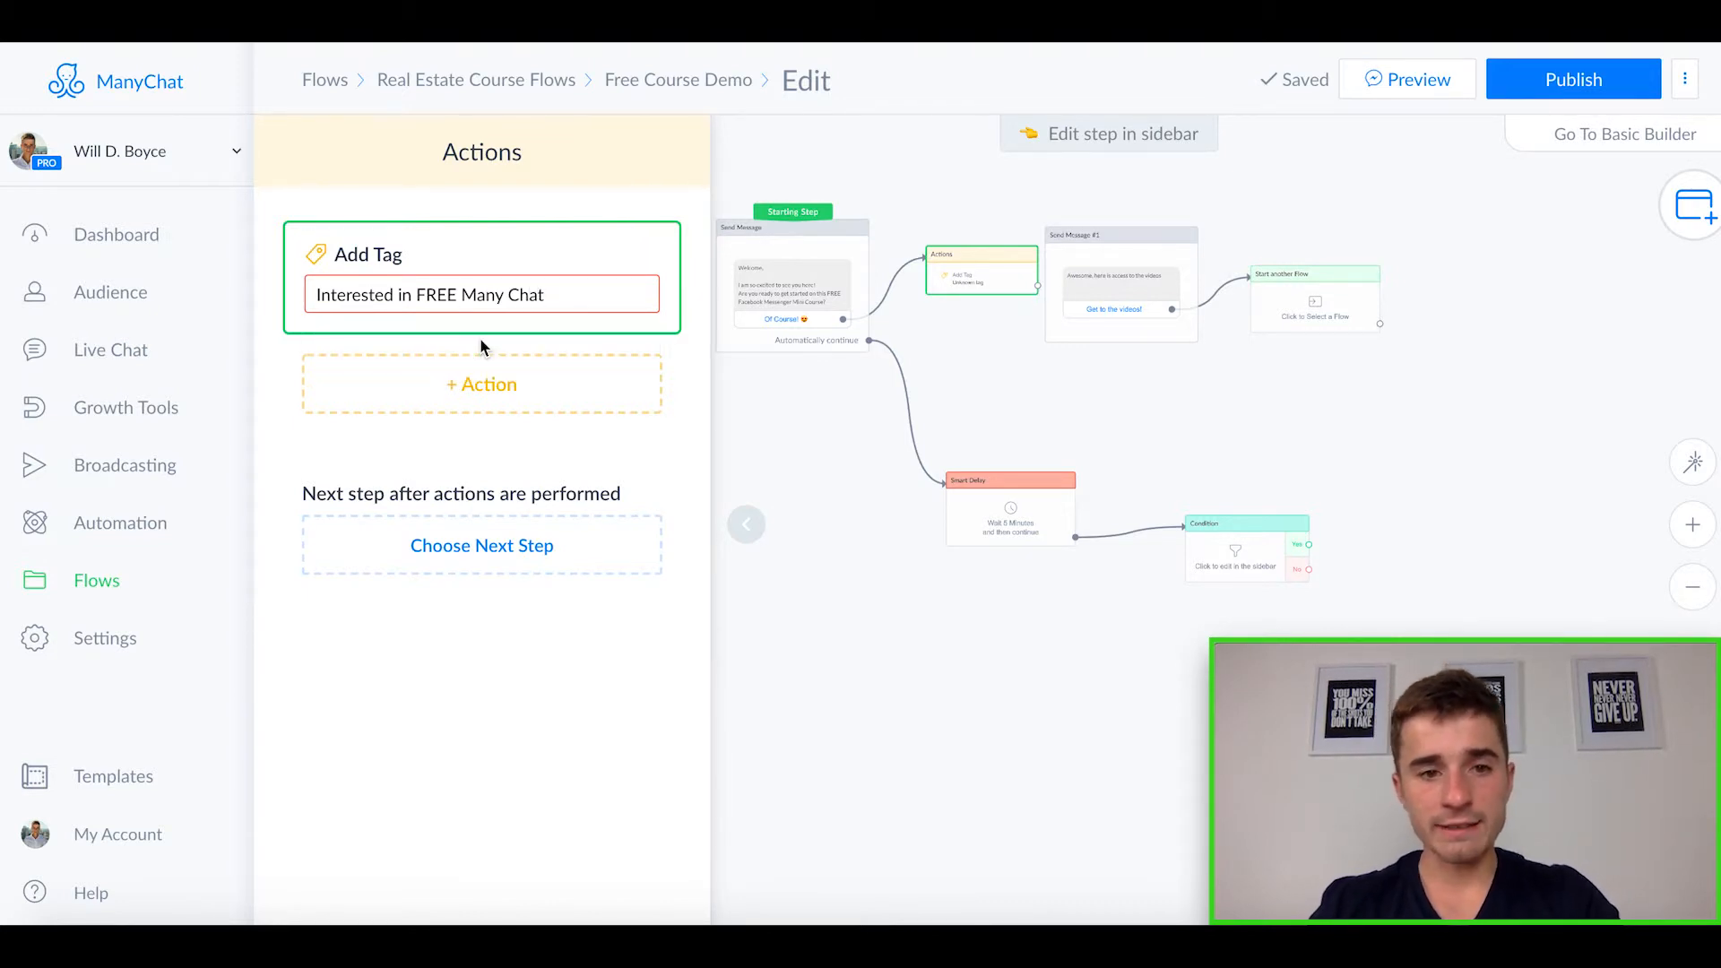
- Connect the Add Tag actions step to the videos message and reposition the actions step above and between the two messages
left_click(862, 469)
left_click_drag(976, 299, 963, 292)
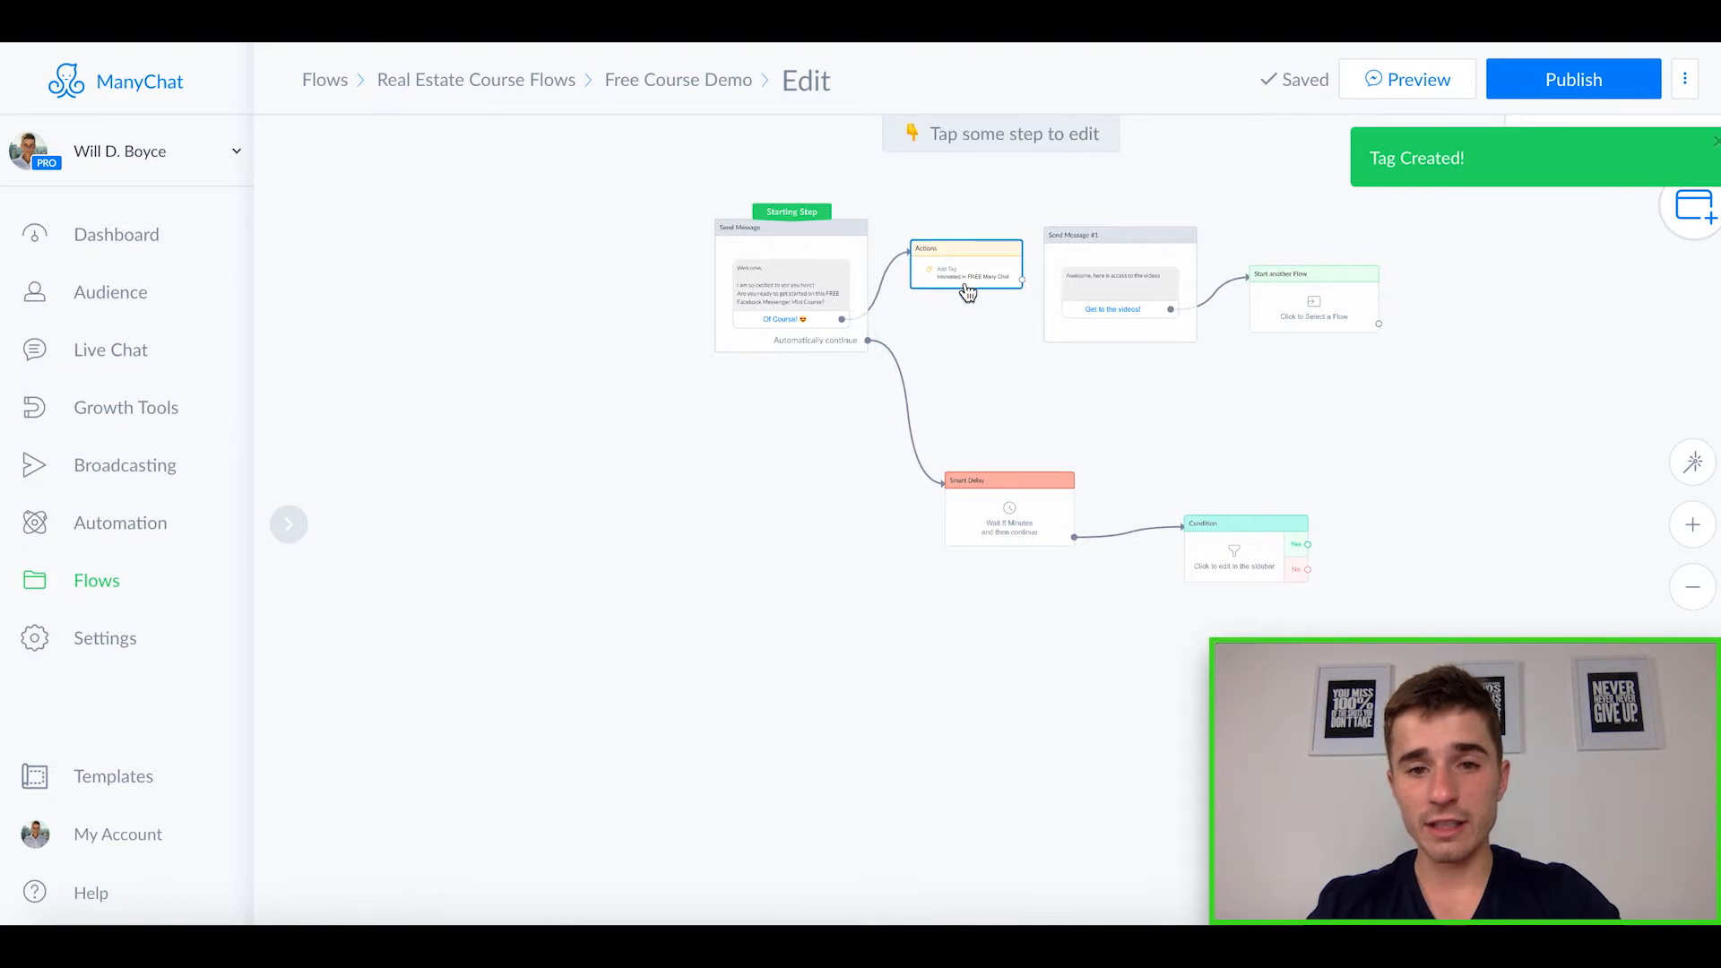
left_click(1023, 279)
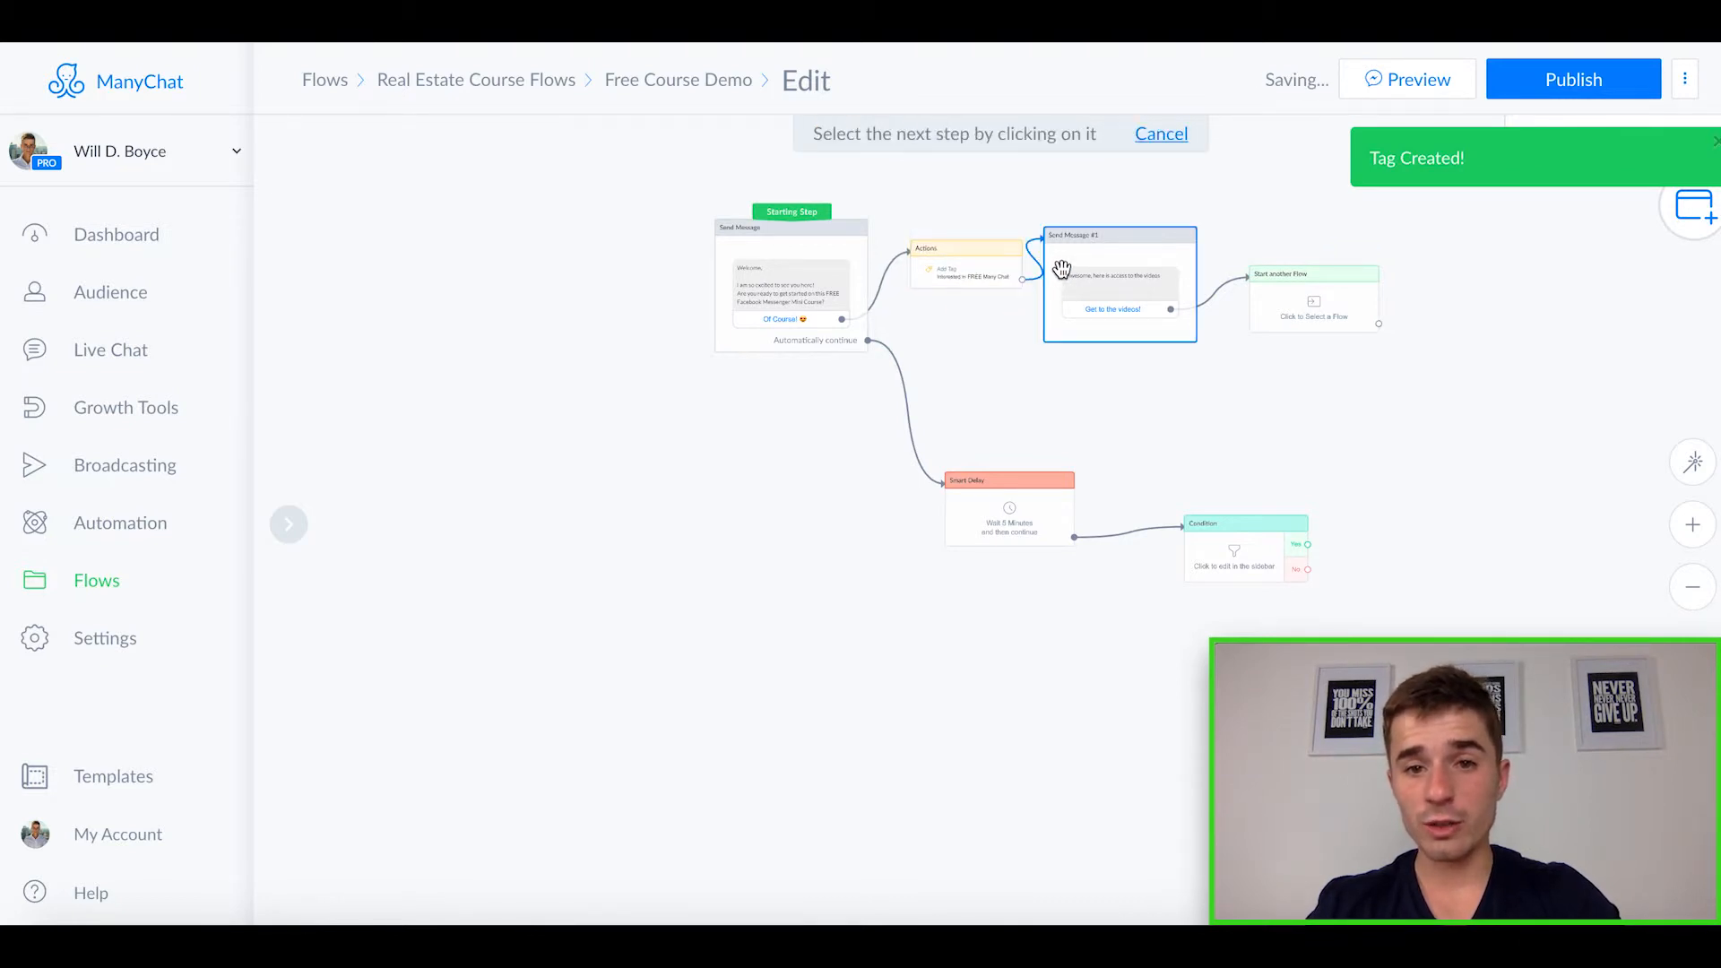
left_click(1061, 285)
left_click_drag(1010, 226, 1009, 170)
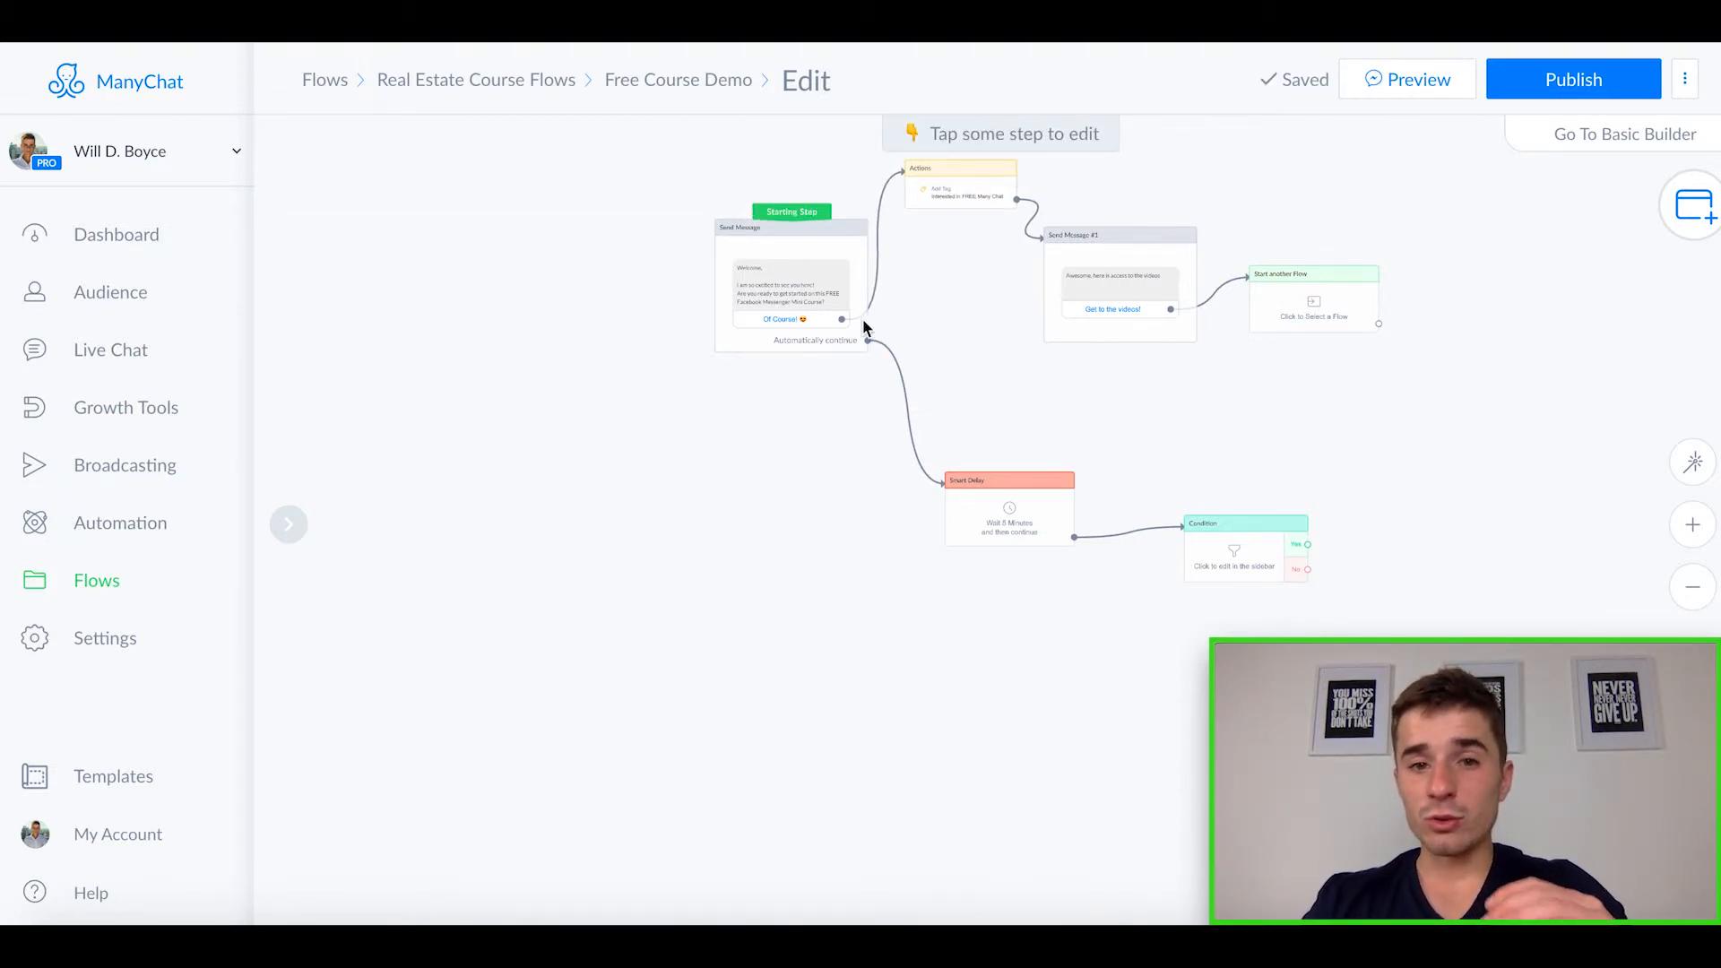
- Move the Smart Delay step closer beneath the starting message and place the Condition step just below the delay
mouse_move(854, 351)
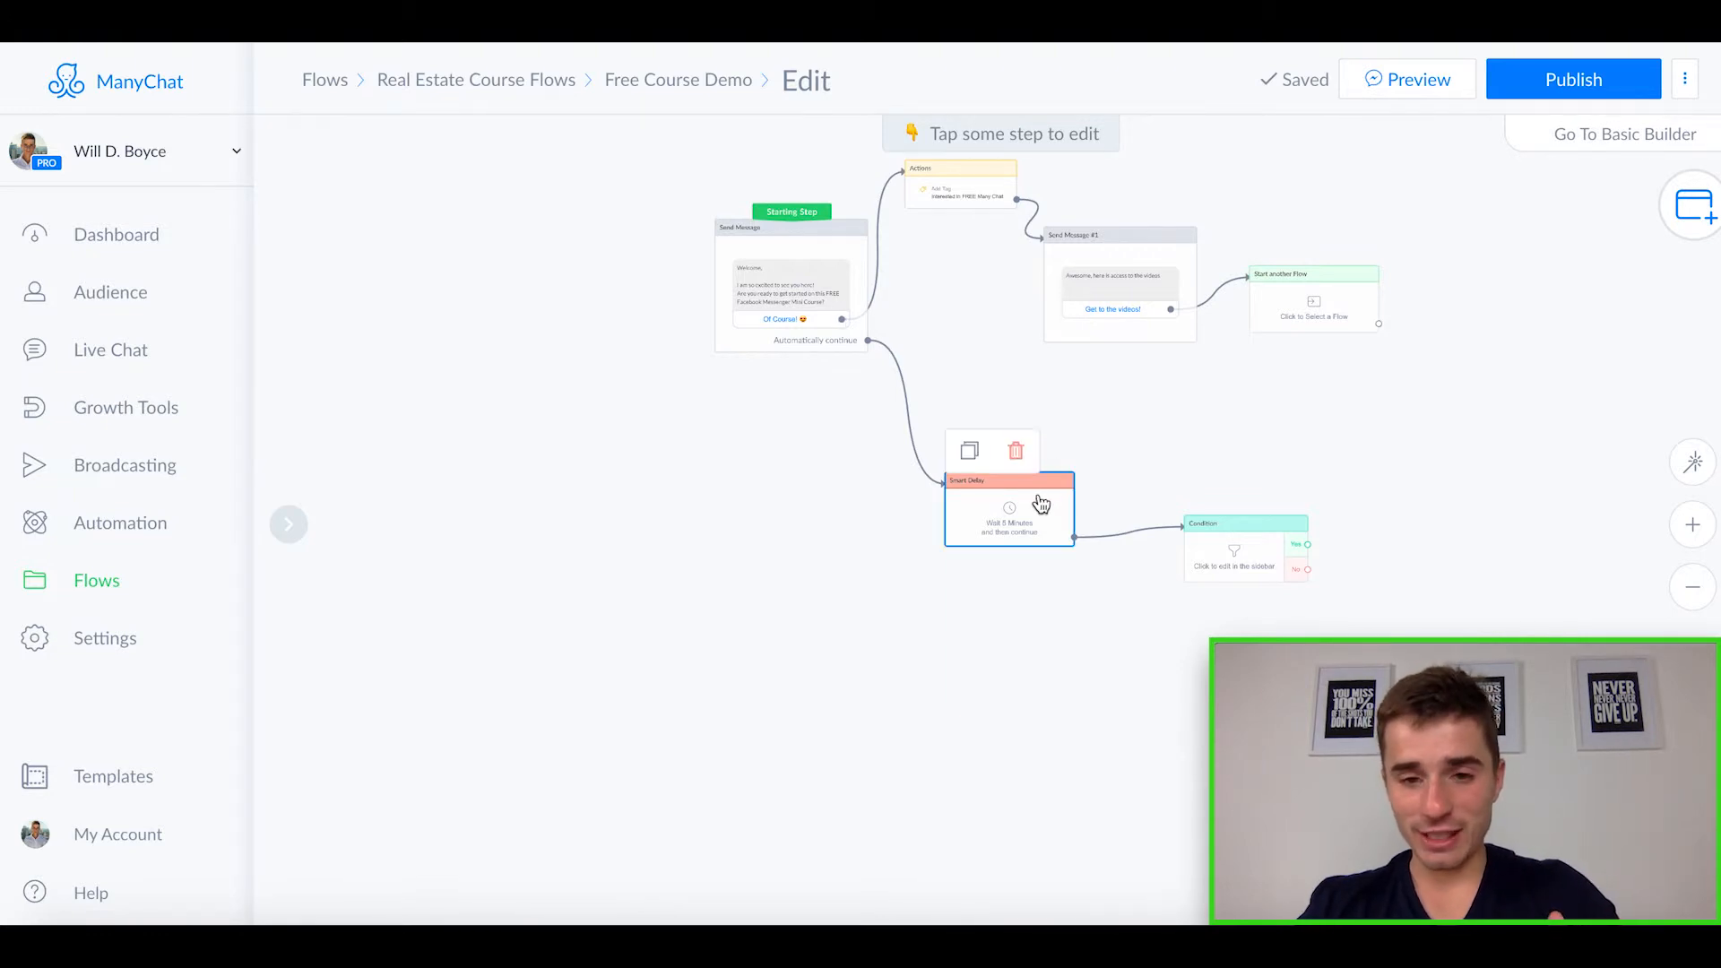
left_click_drag(1064, 479, 959, 423)
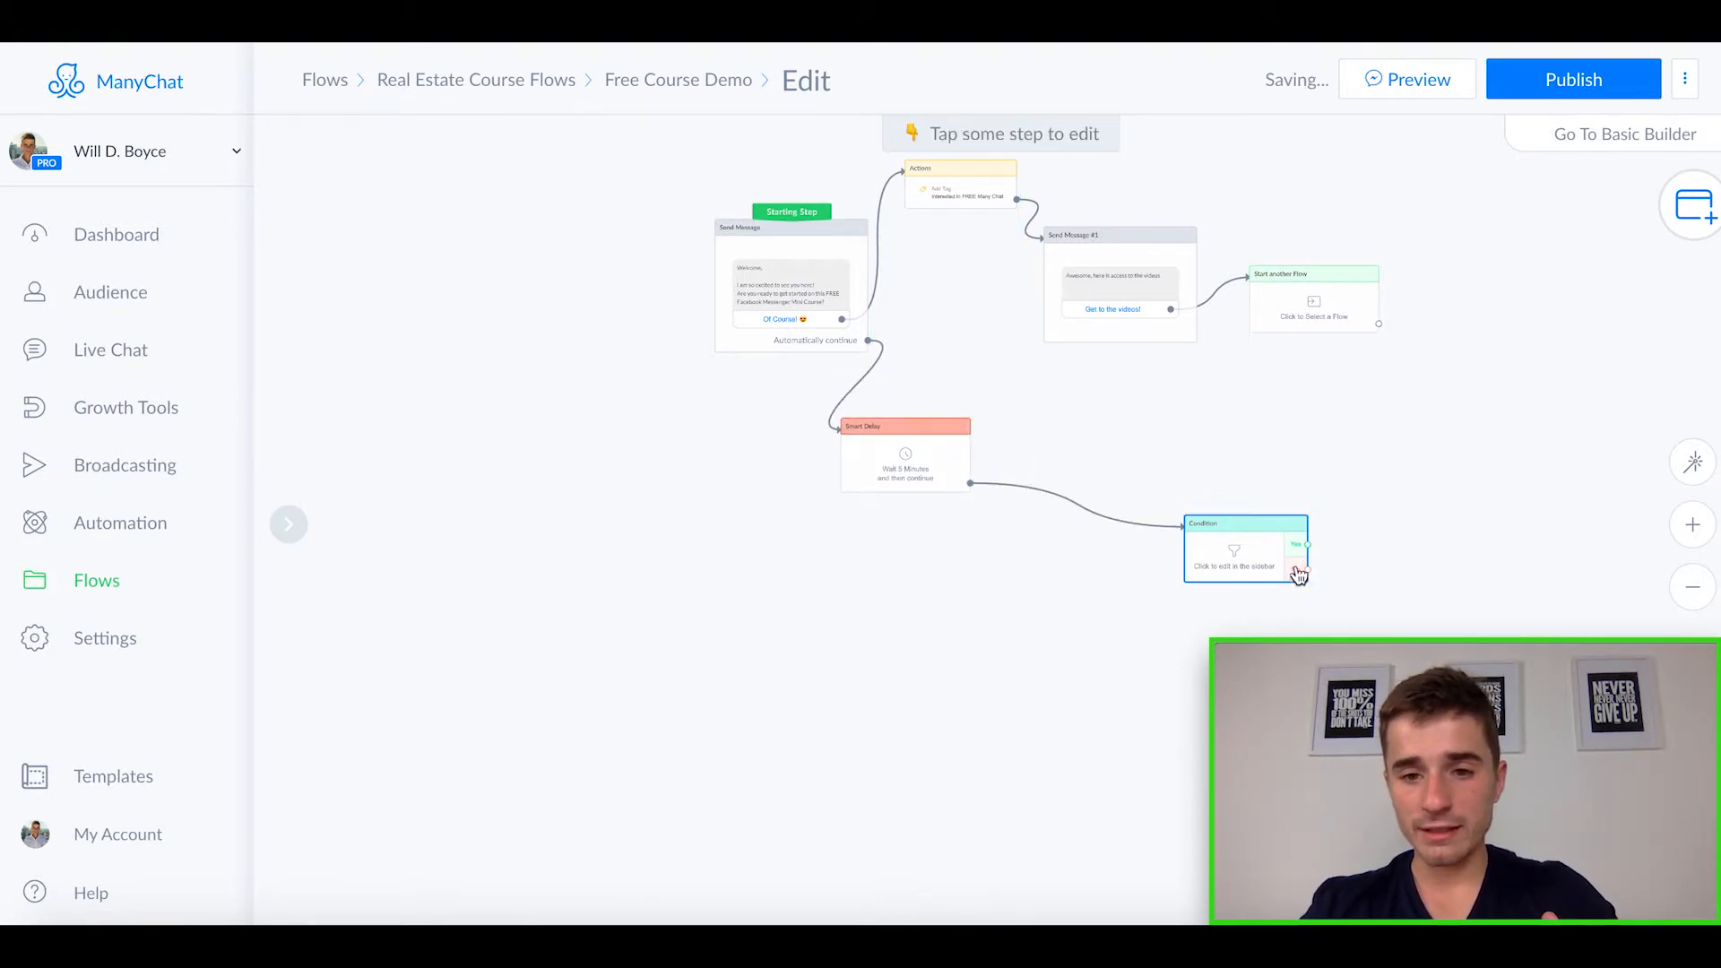
left_click_drag(1298, 524, 1134, 549)
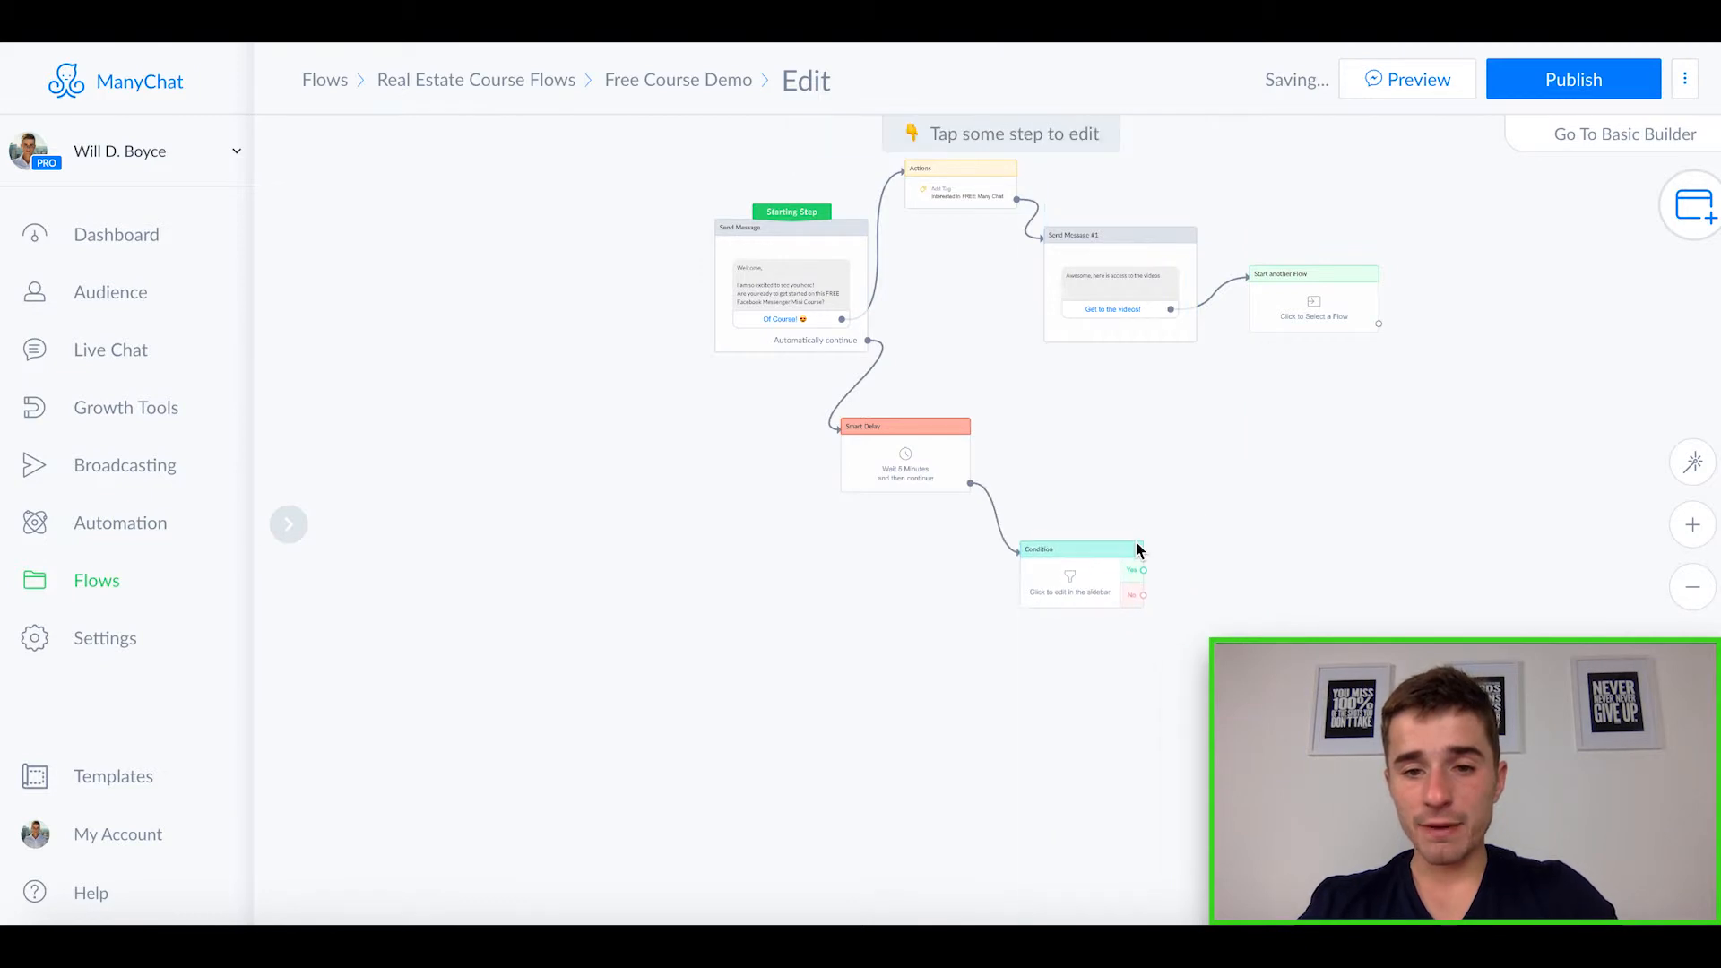
- Set the Condition step to check that the user's tag is "Interested in FREE Many Chat"
left_click(1081, 568)
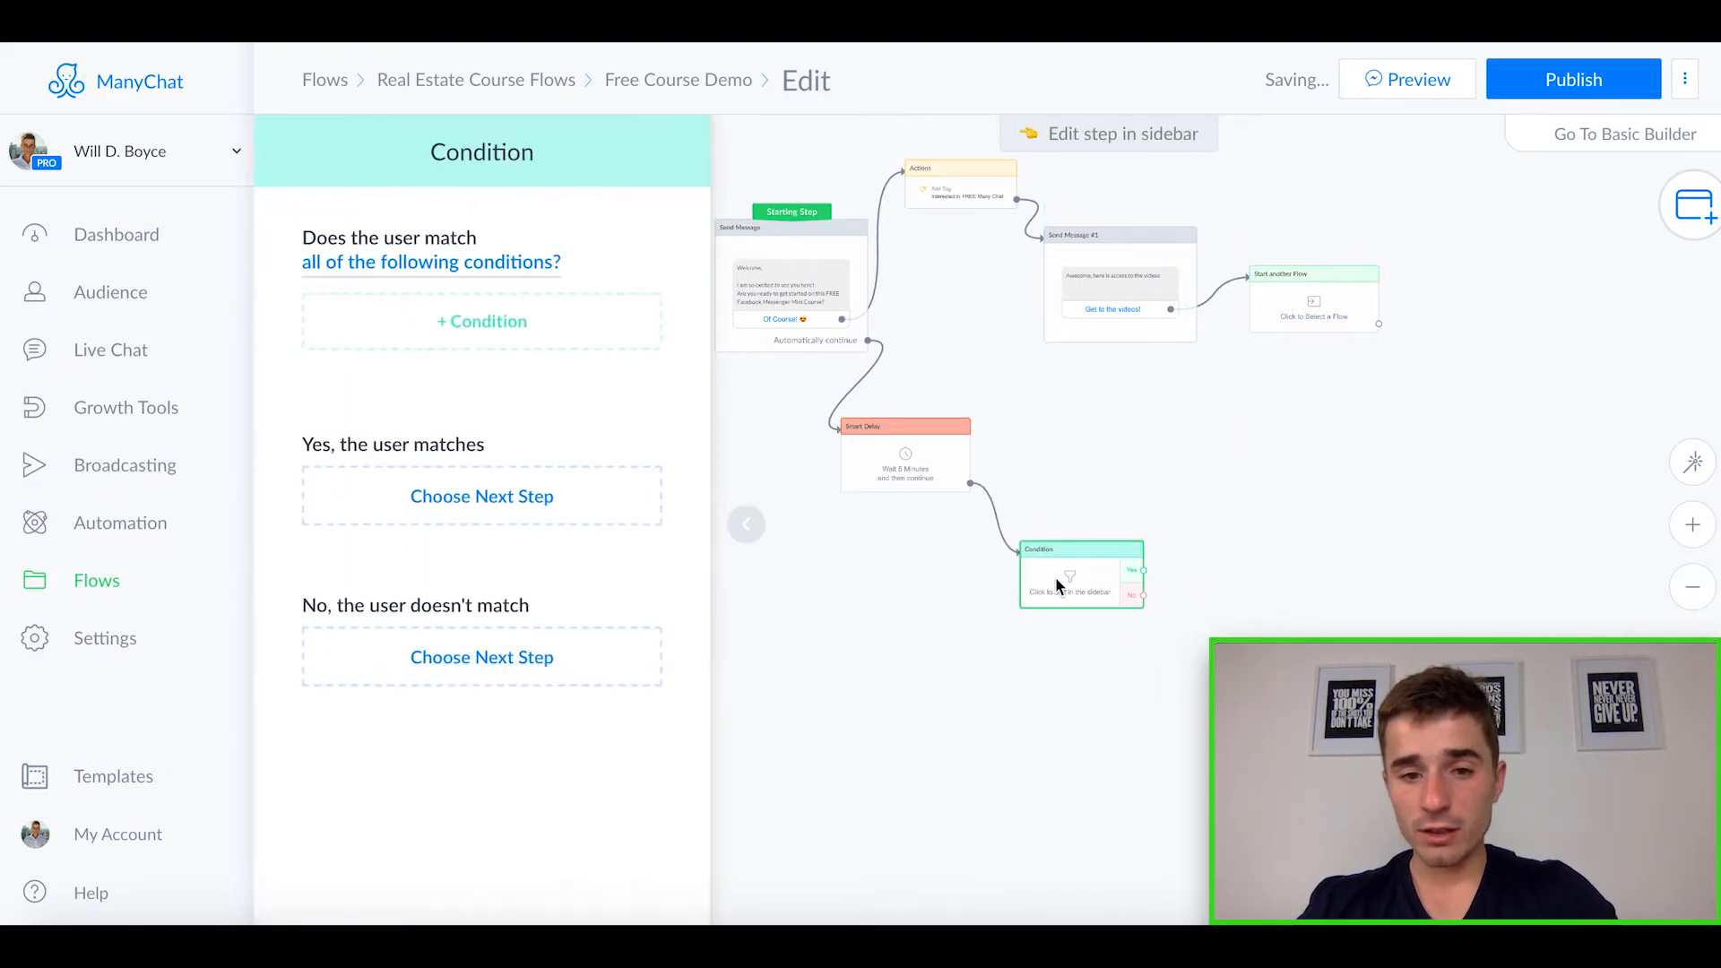
left_click(526, 332)
left_click(434, 342)
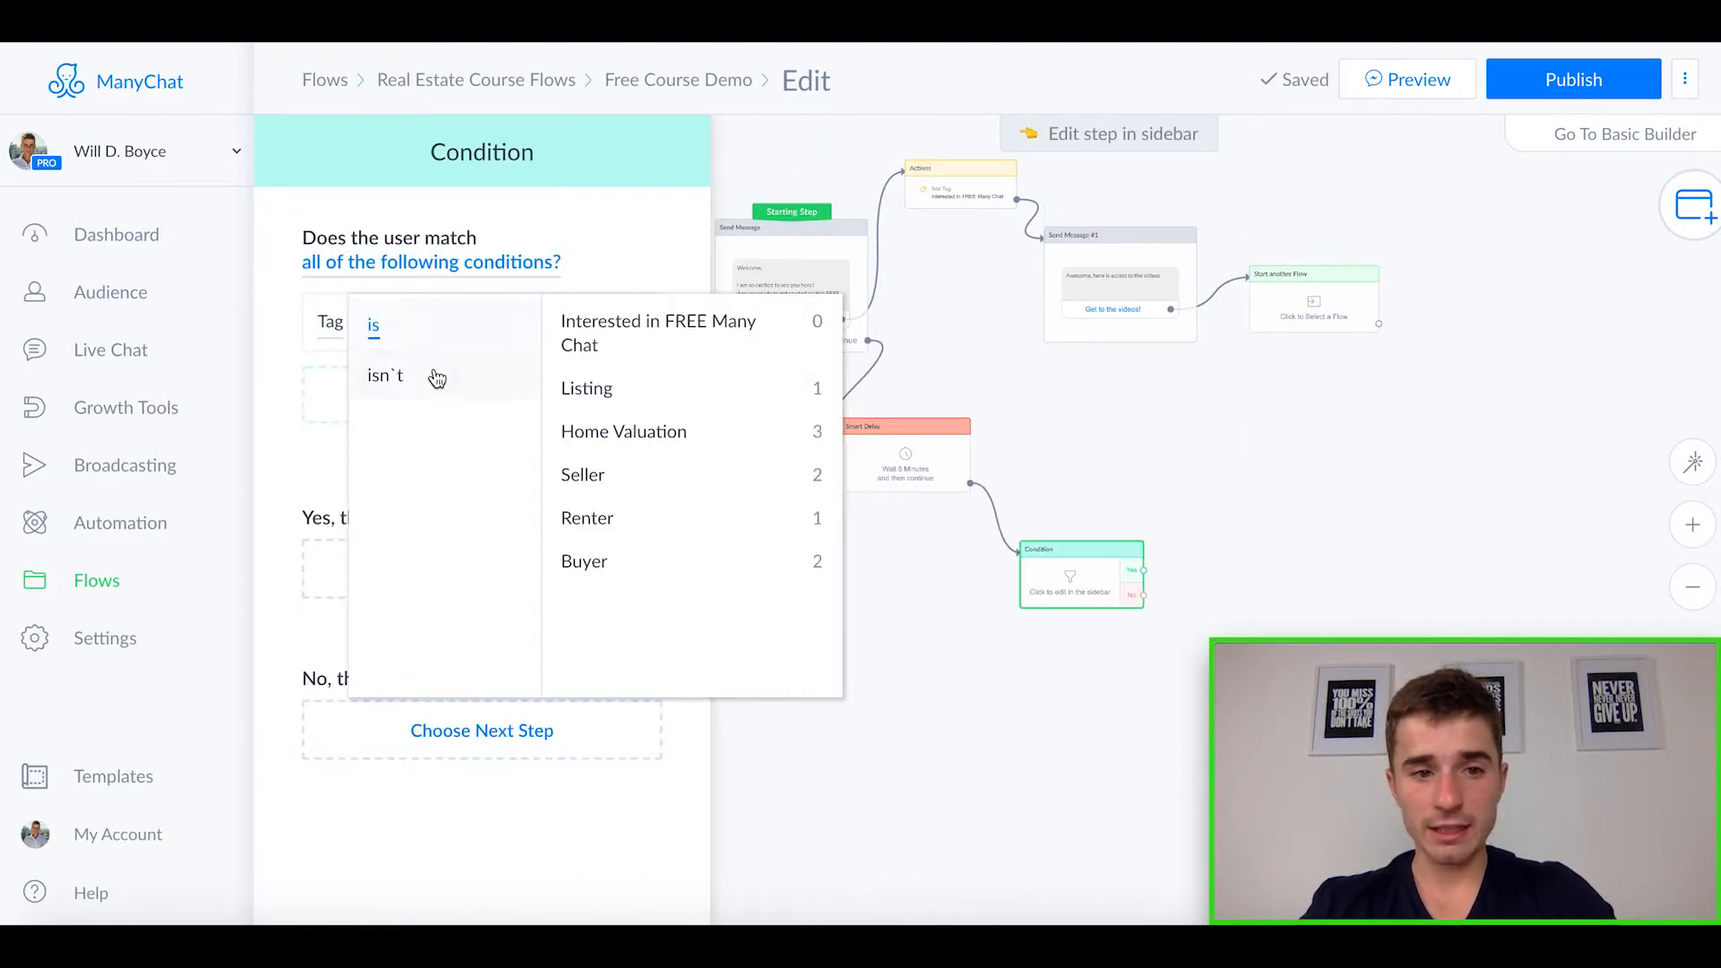
left_click(643, 347)
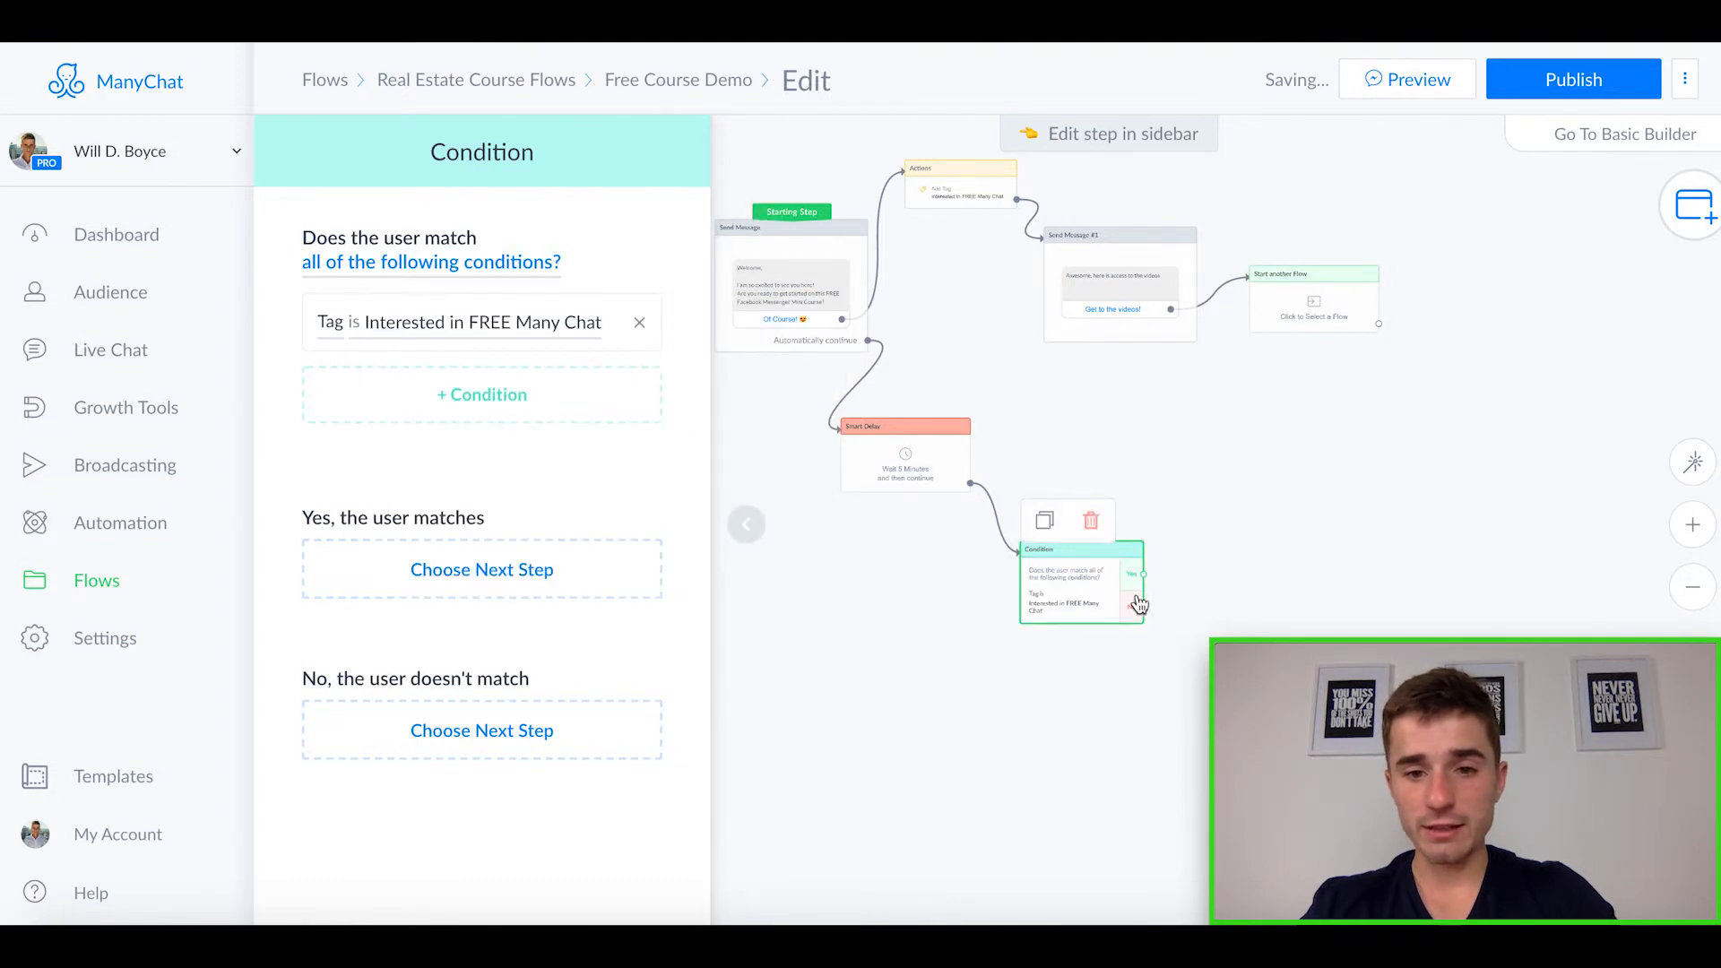
- Connect the condition's No outcome to a new Send Message step reading "Hi there, are you still interested in getting this FREE course?"
left_click_drag(1144, 607, 1373, 580)
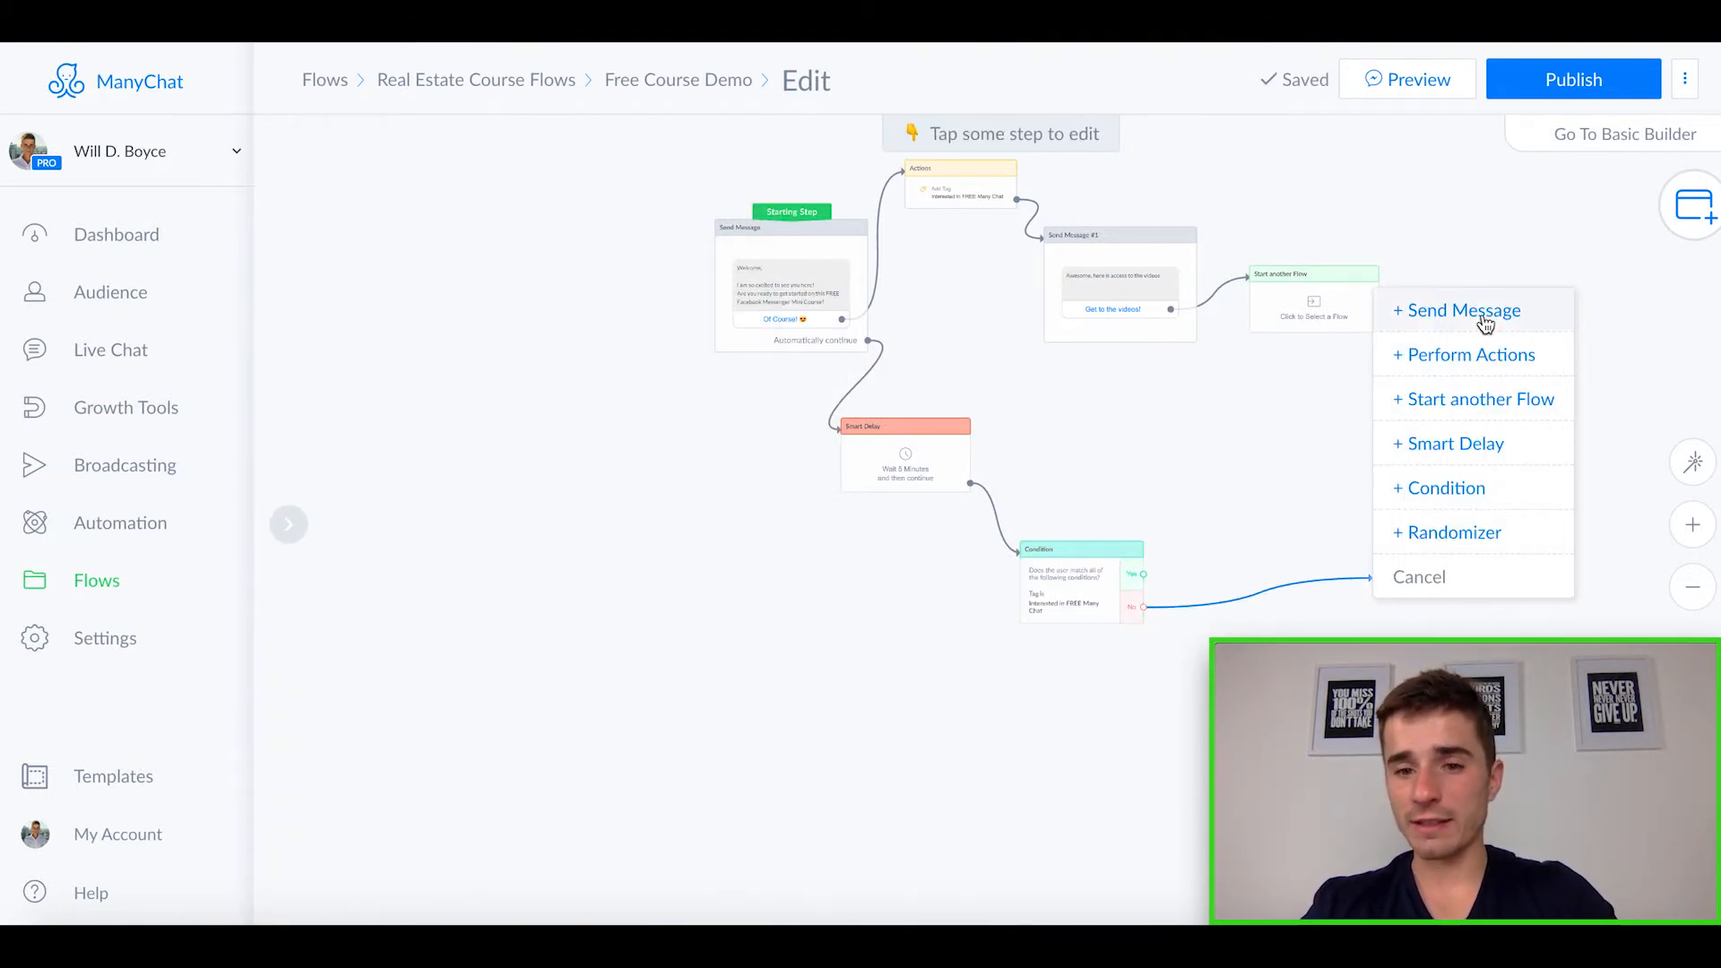
left_click(1481, 312)
left_click(496, 269)
type("hi ")
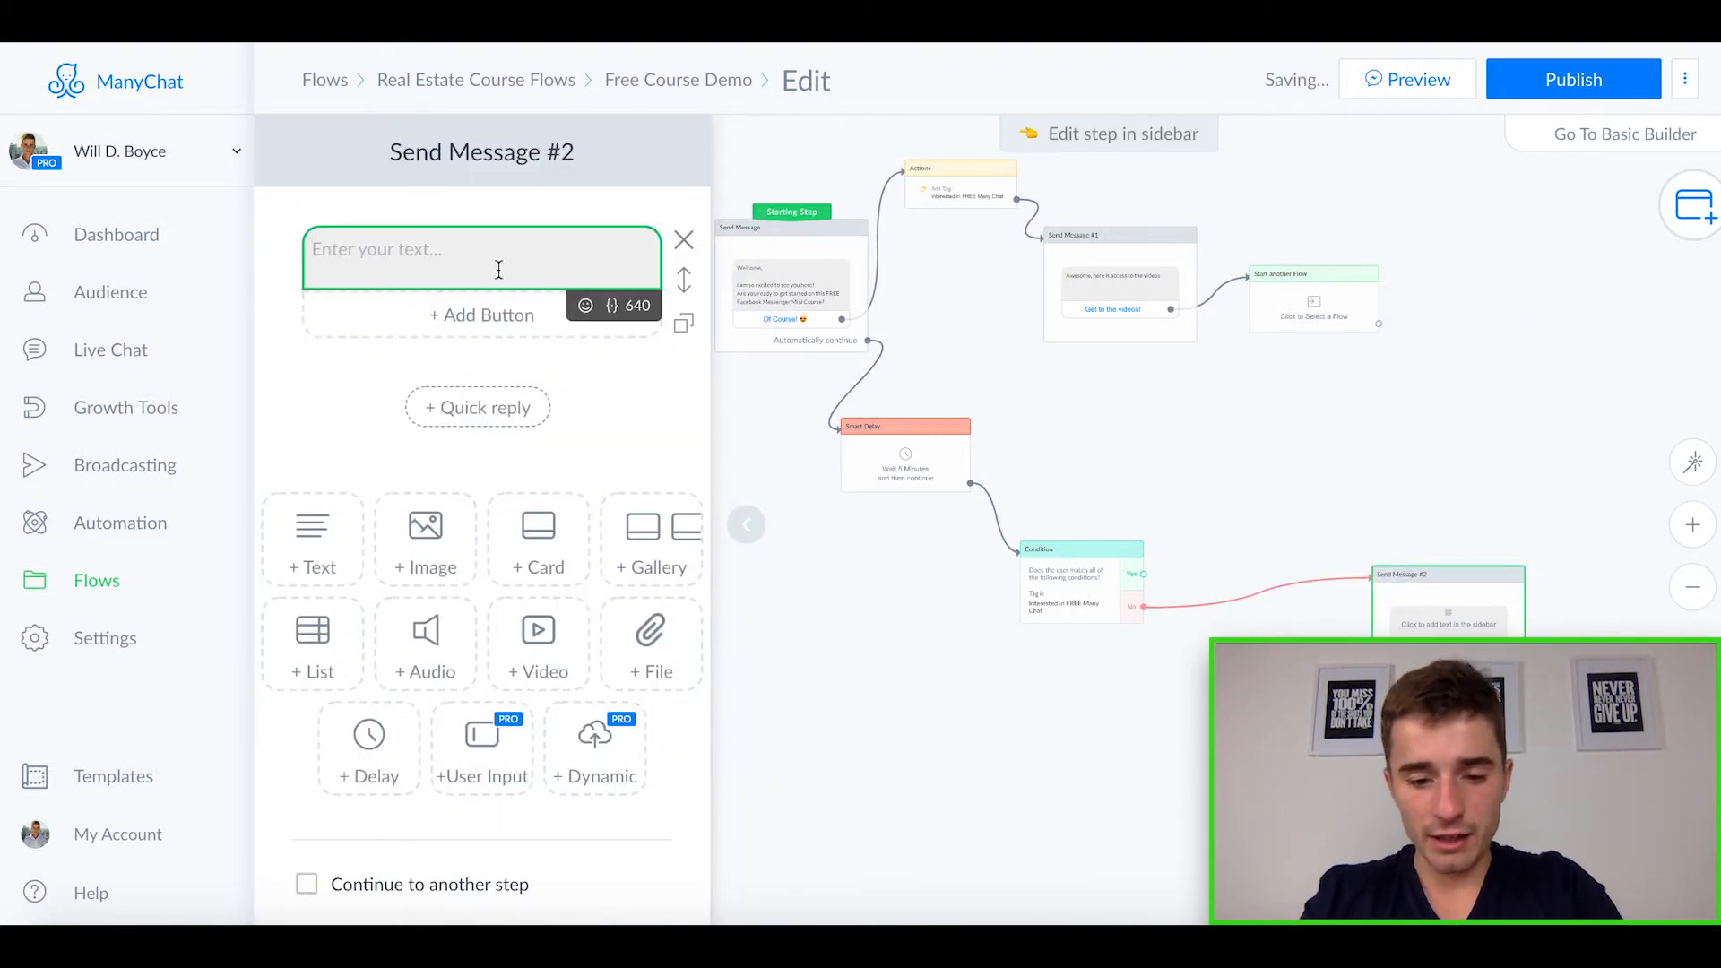
type("there")
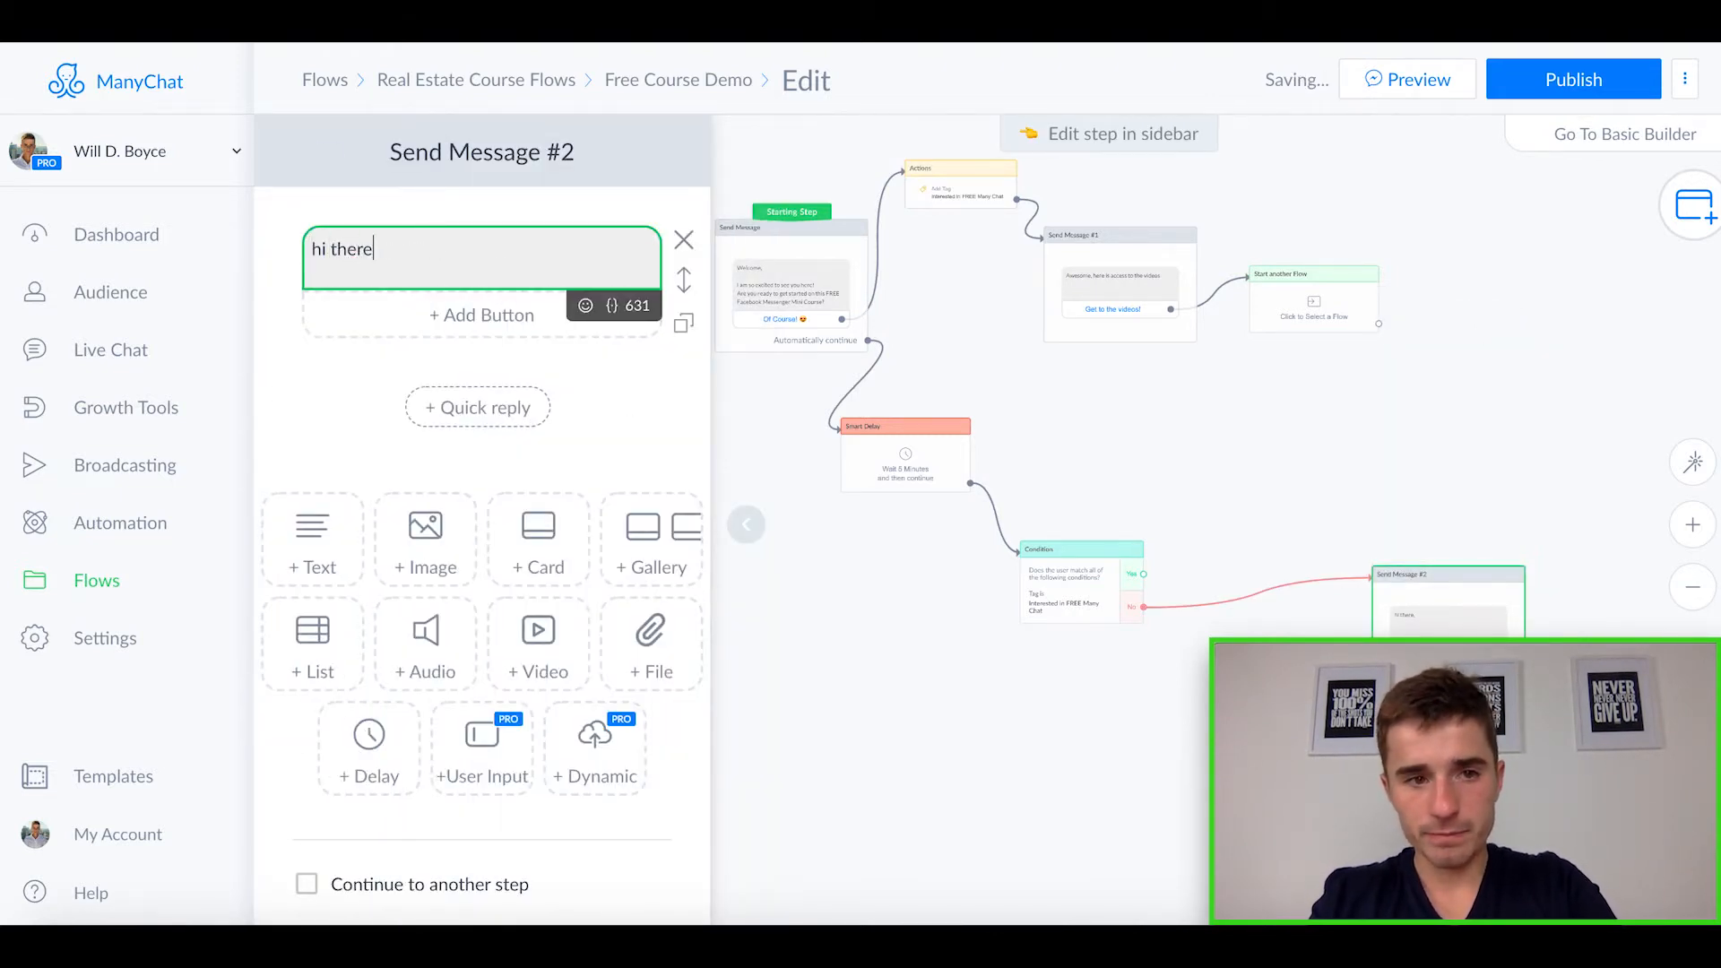
key("BackSpace")
type("Hi")
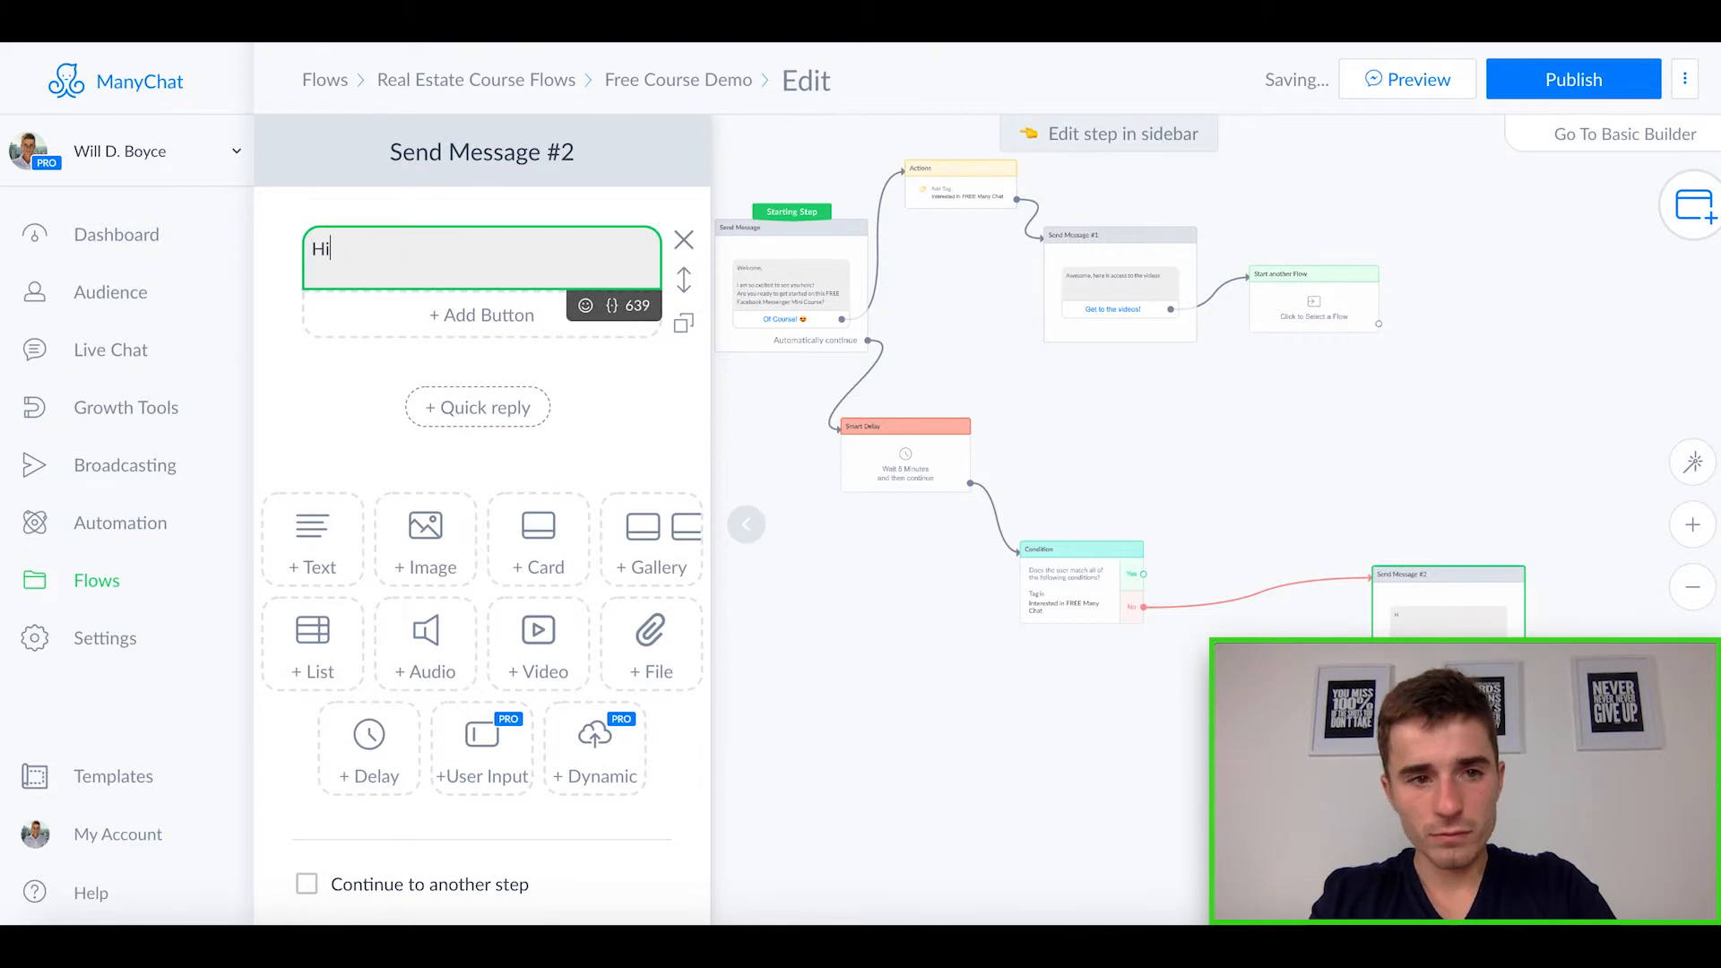
type(" there, are you still interested in g")
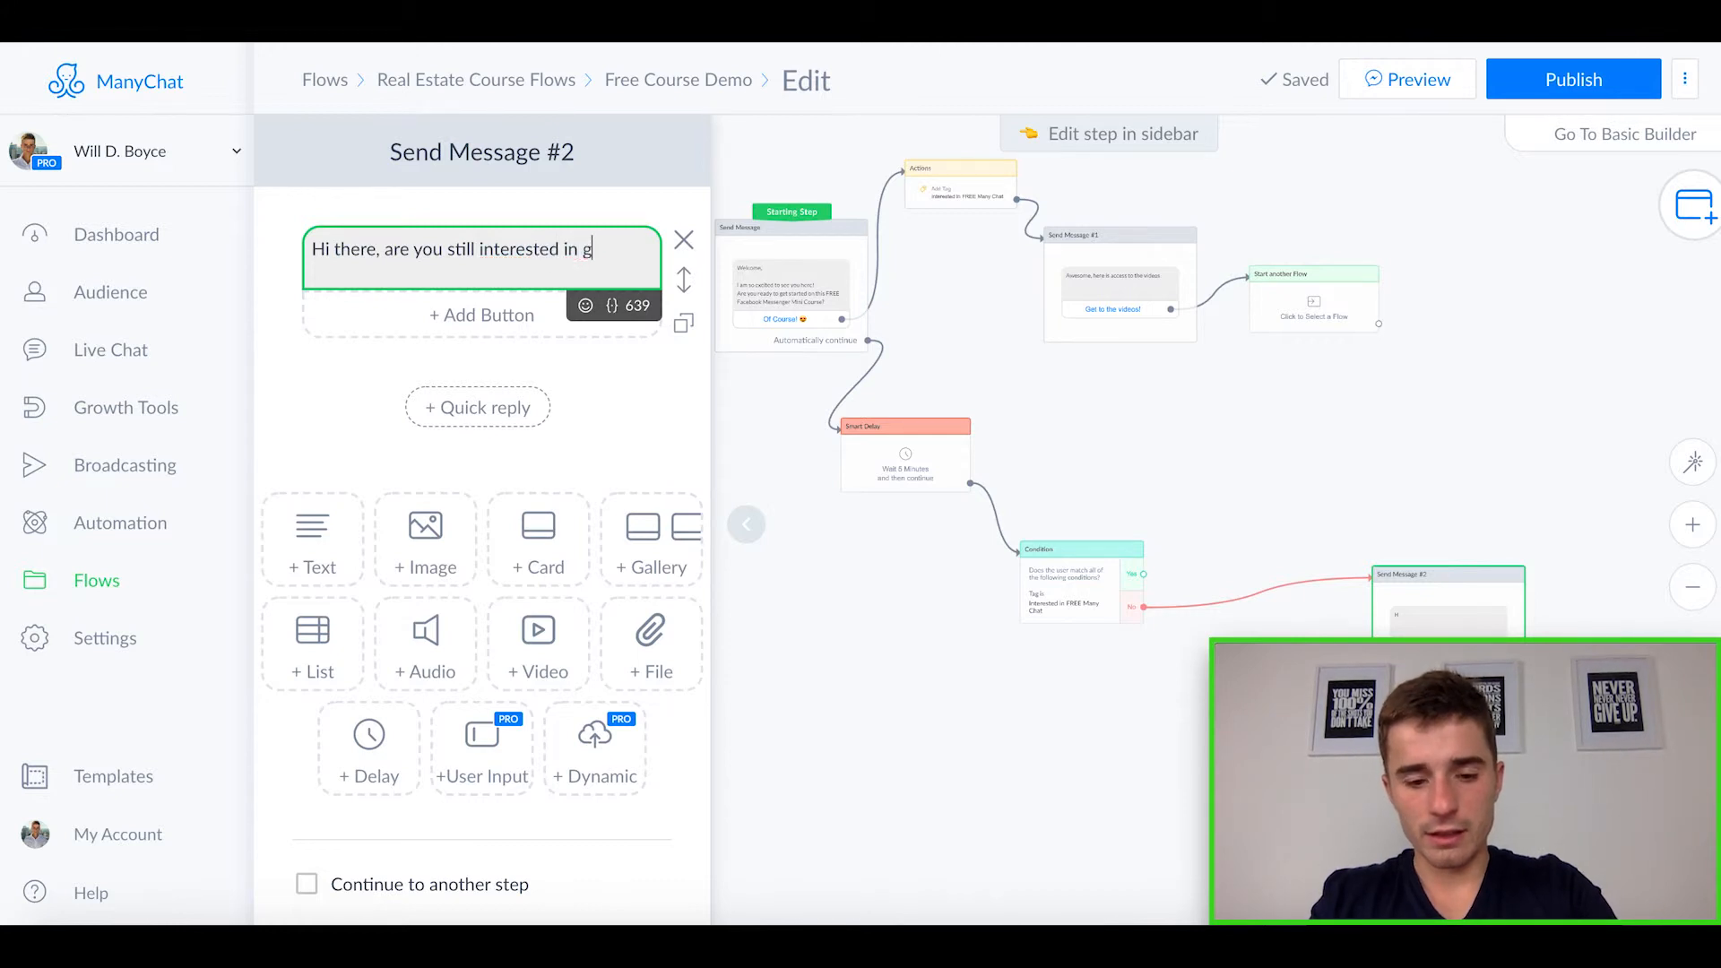
type("etting this ")
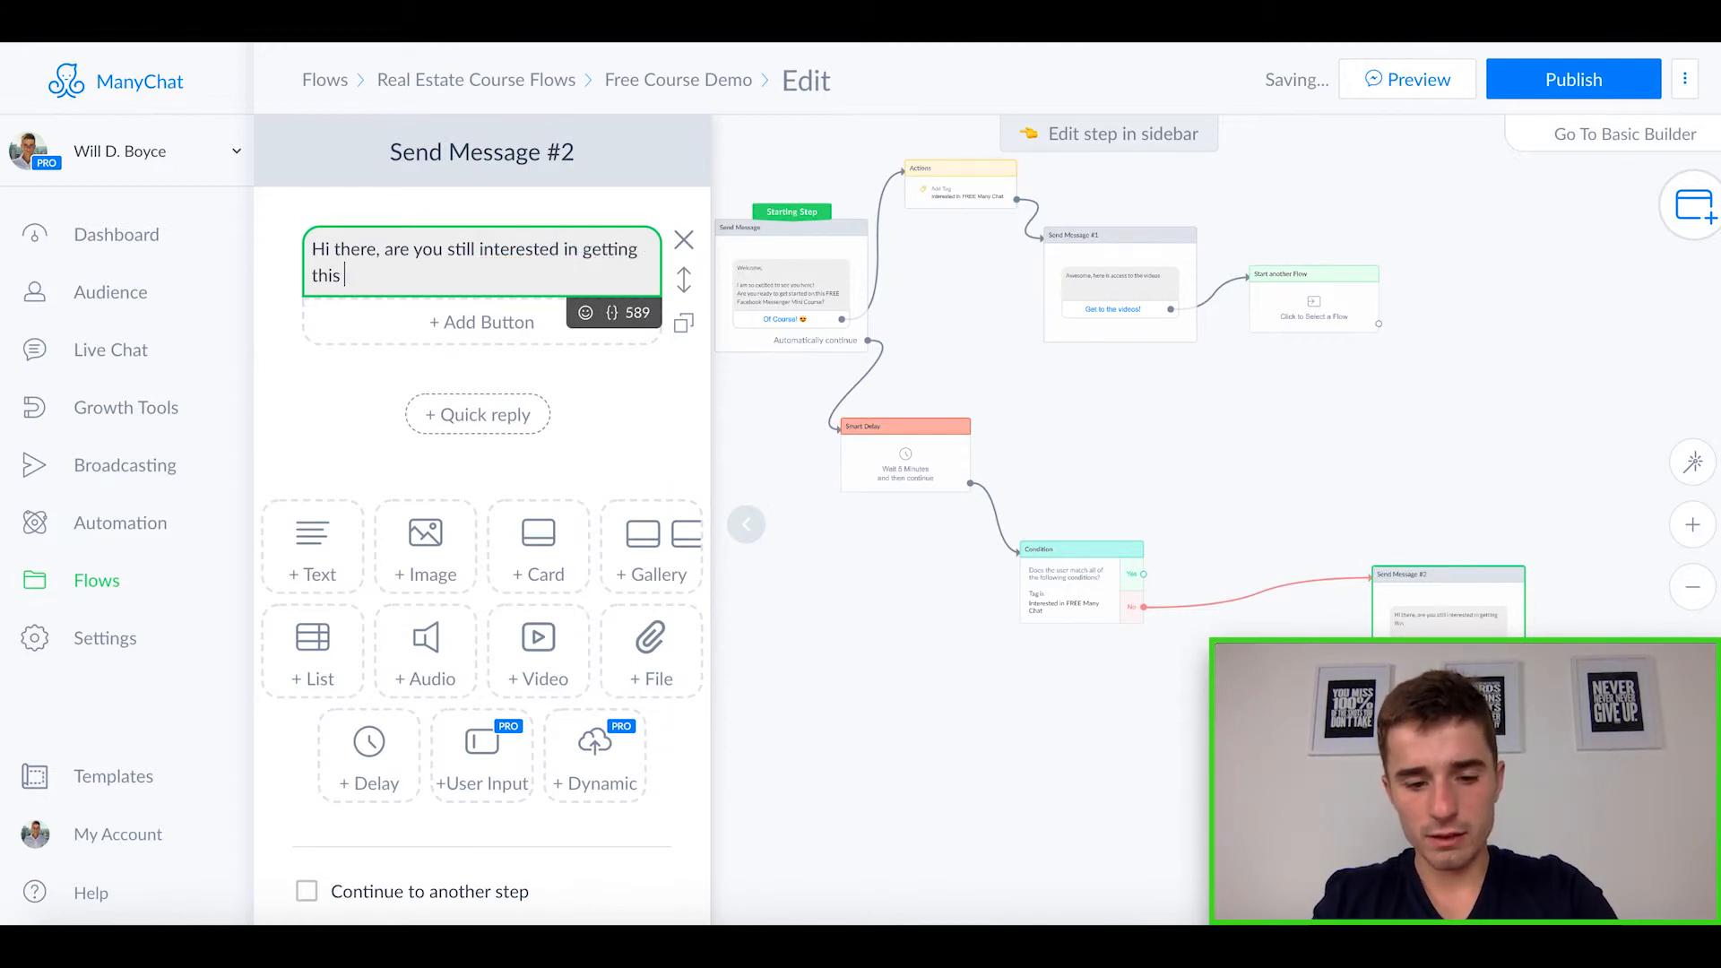
type("FREE")
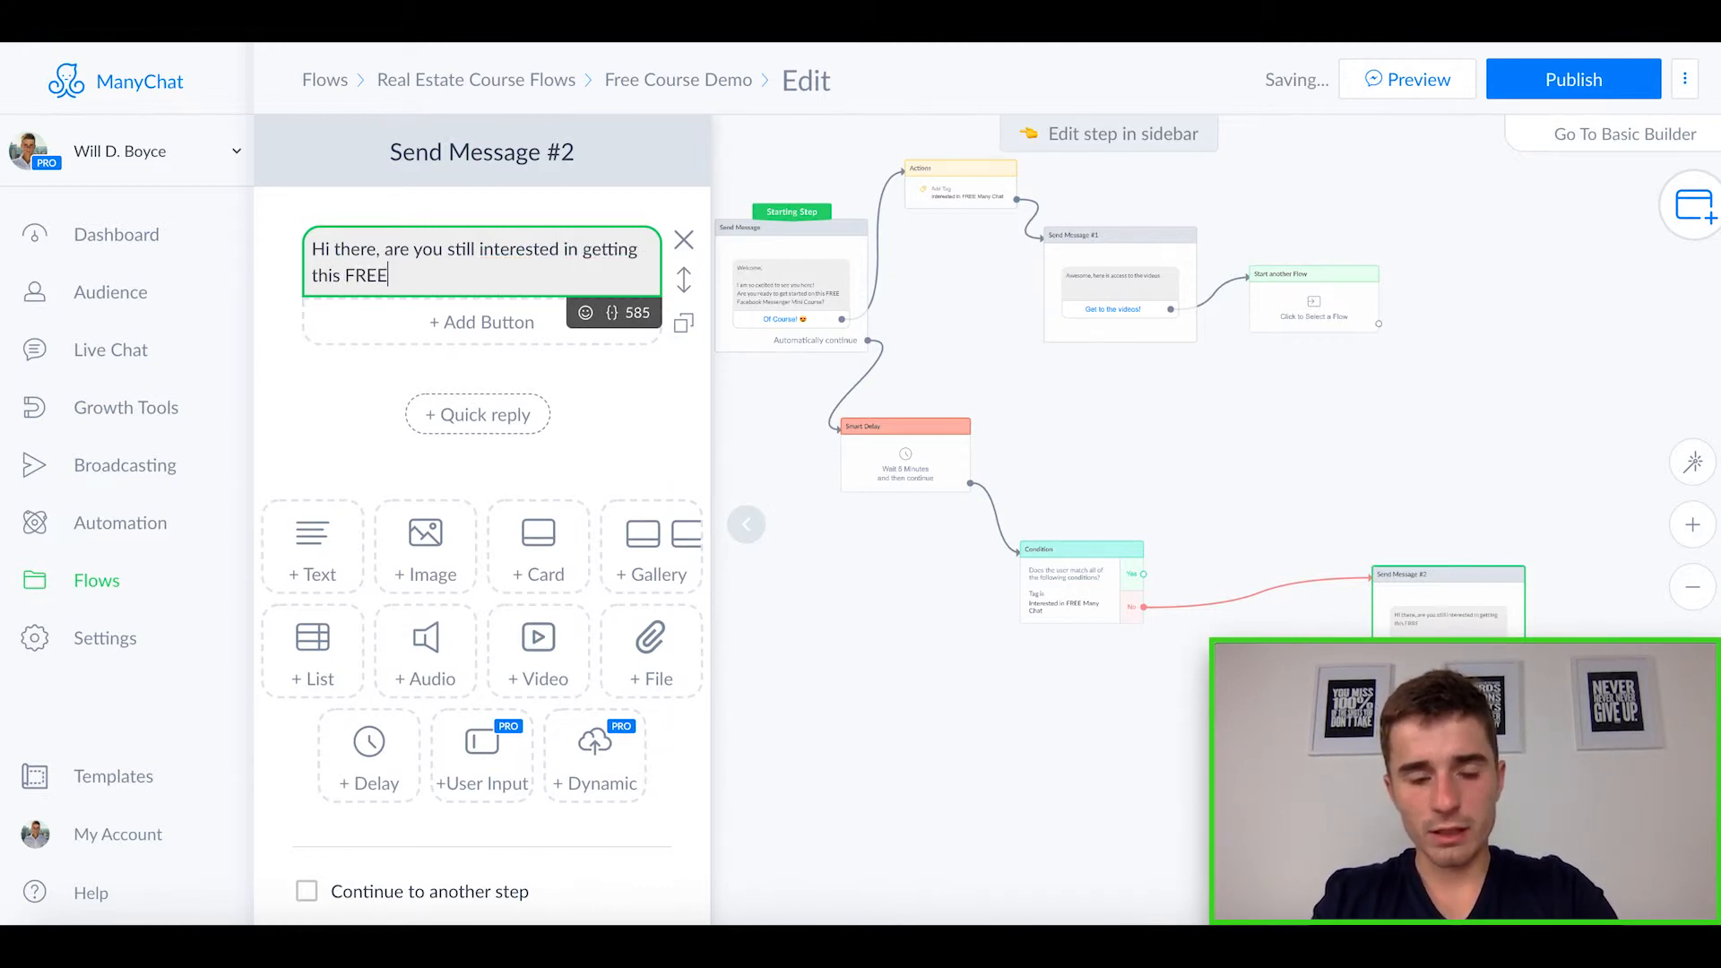
type(" course?")
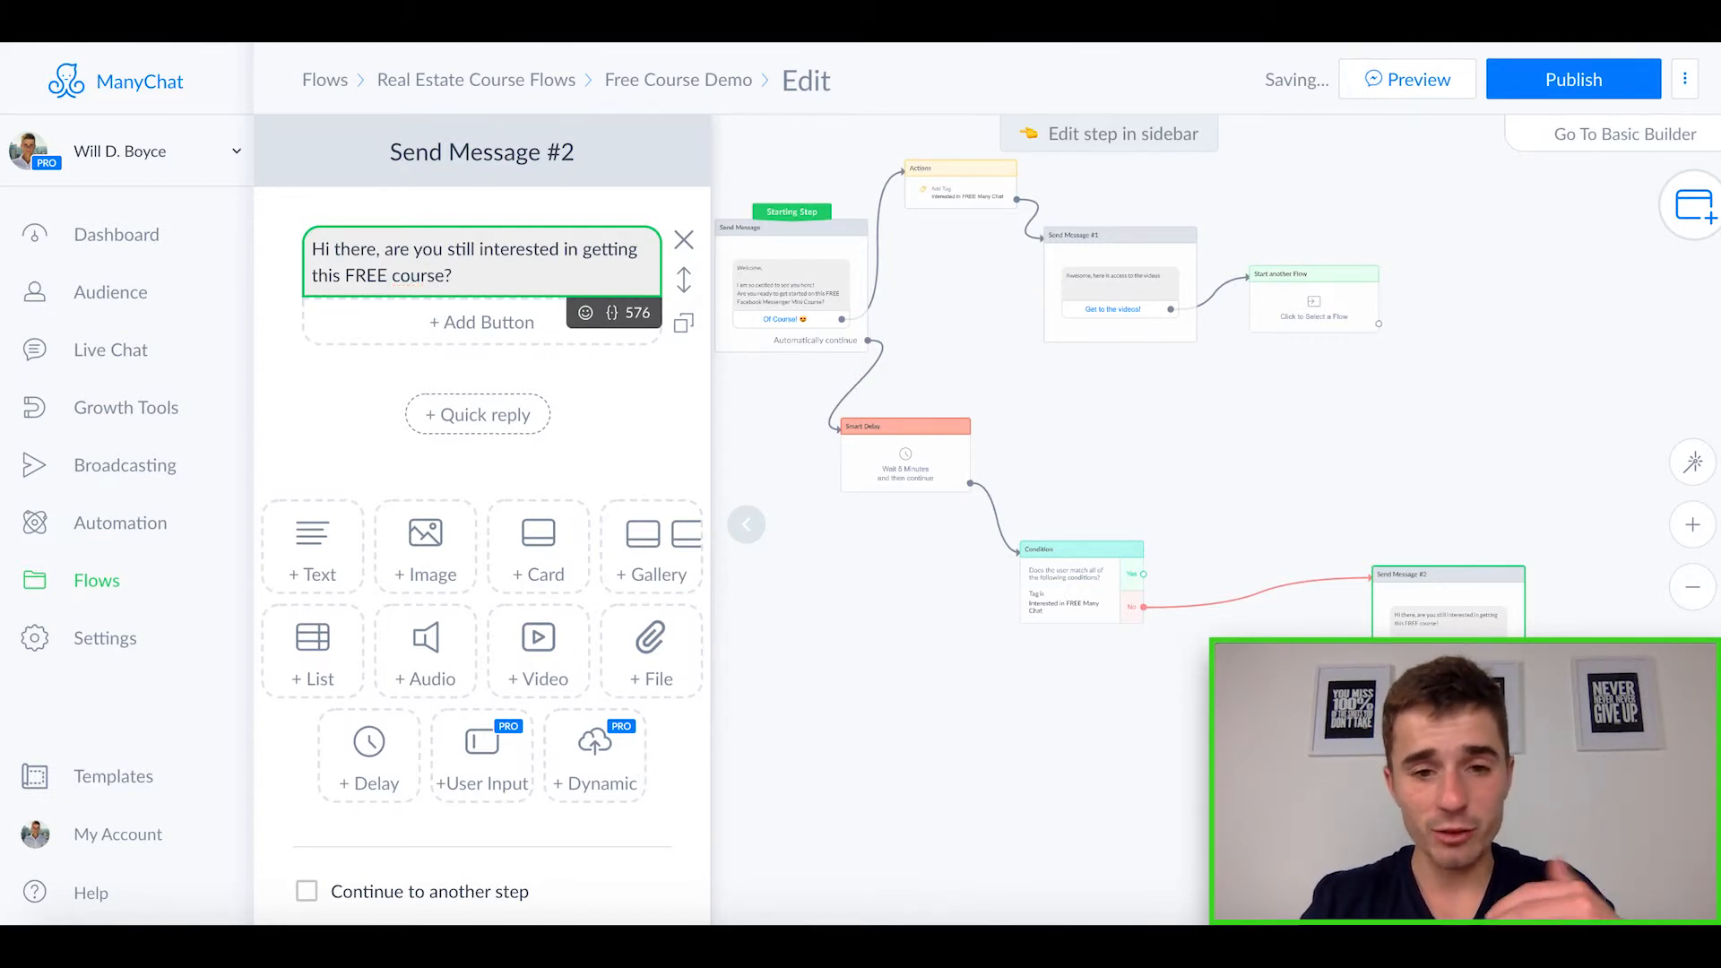
left_click(894, 630)
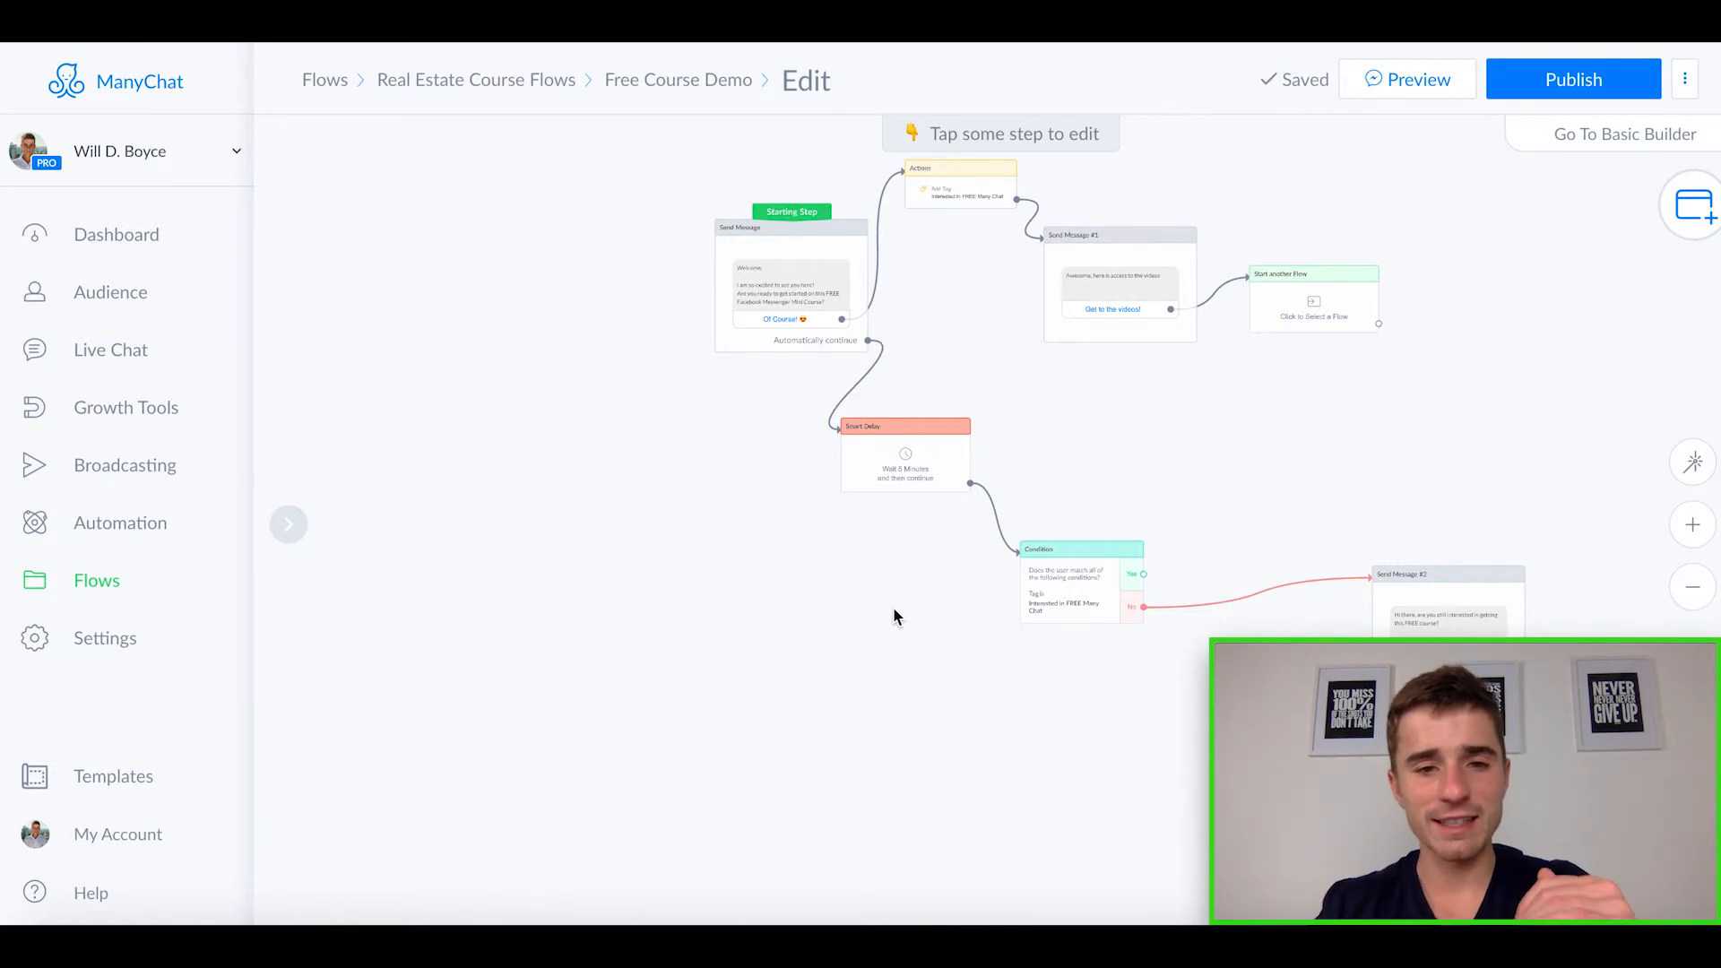
- Rearrange the starting message, Smart Delay, Condition and follow-up message into a compact layout on the canvas
left_click_drag(858, 284, 723, 242)
left_click_drag(964, 440, 868, 382)
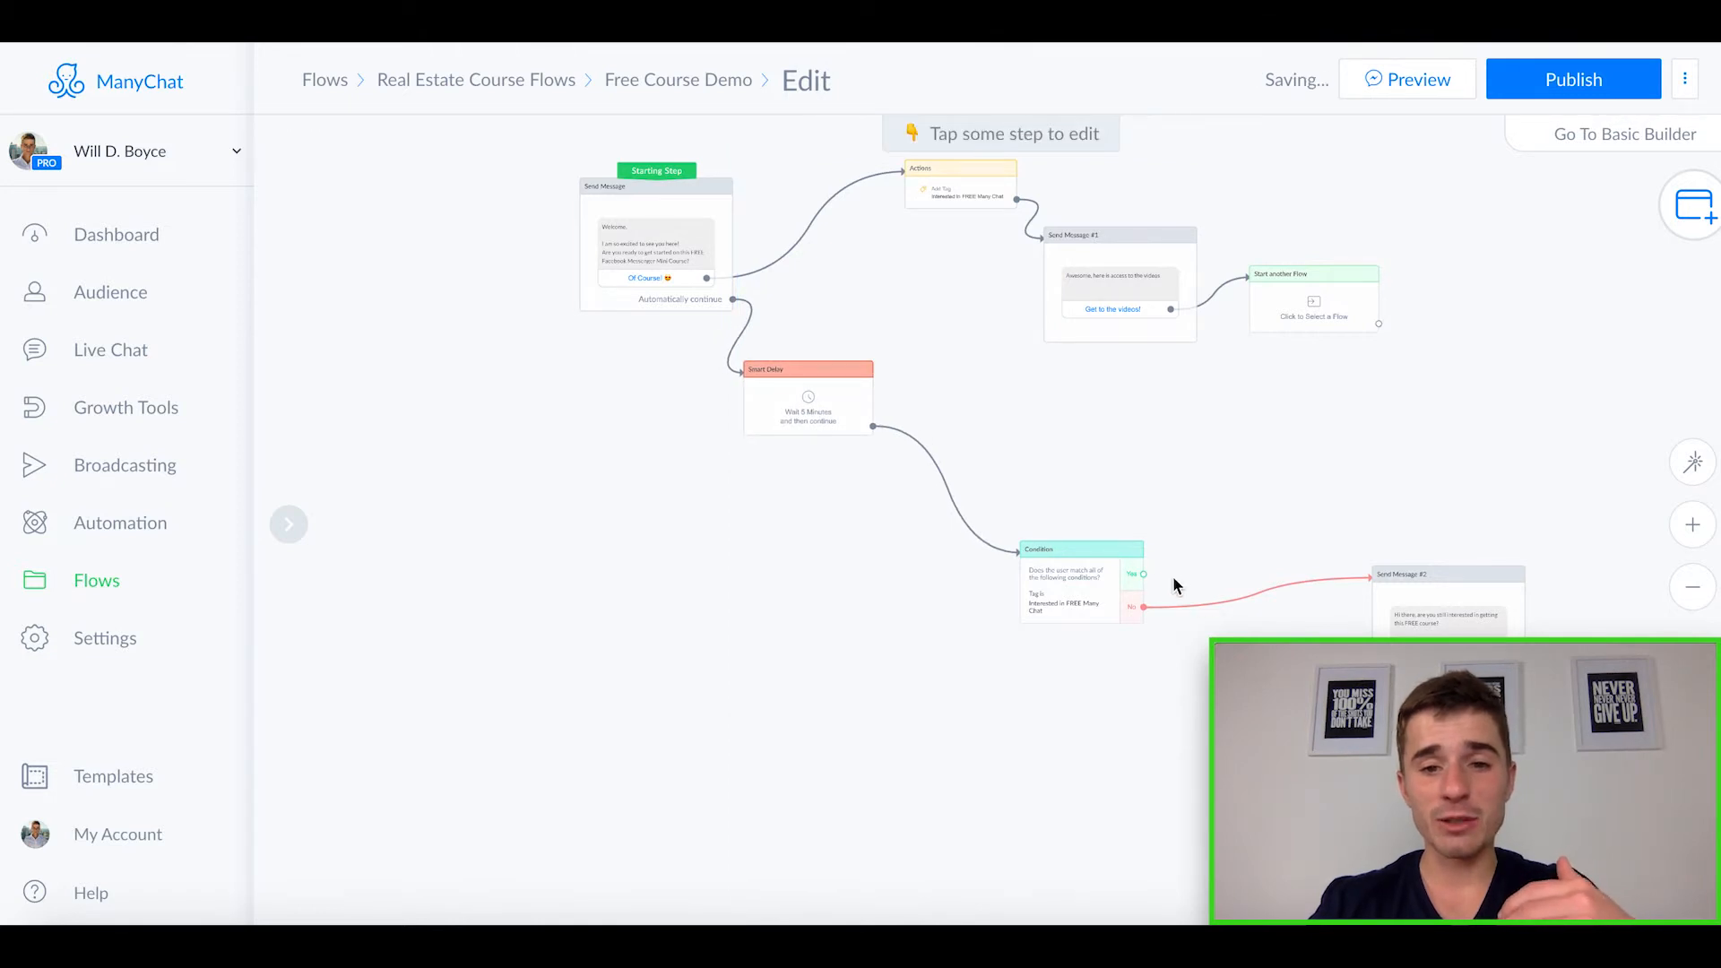
left_click_drag(1140, 556, 1027, 526)
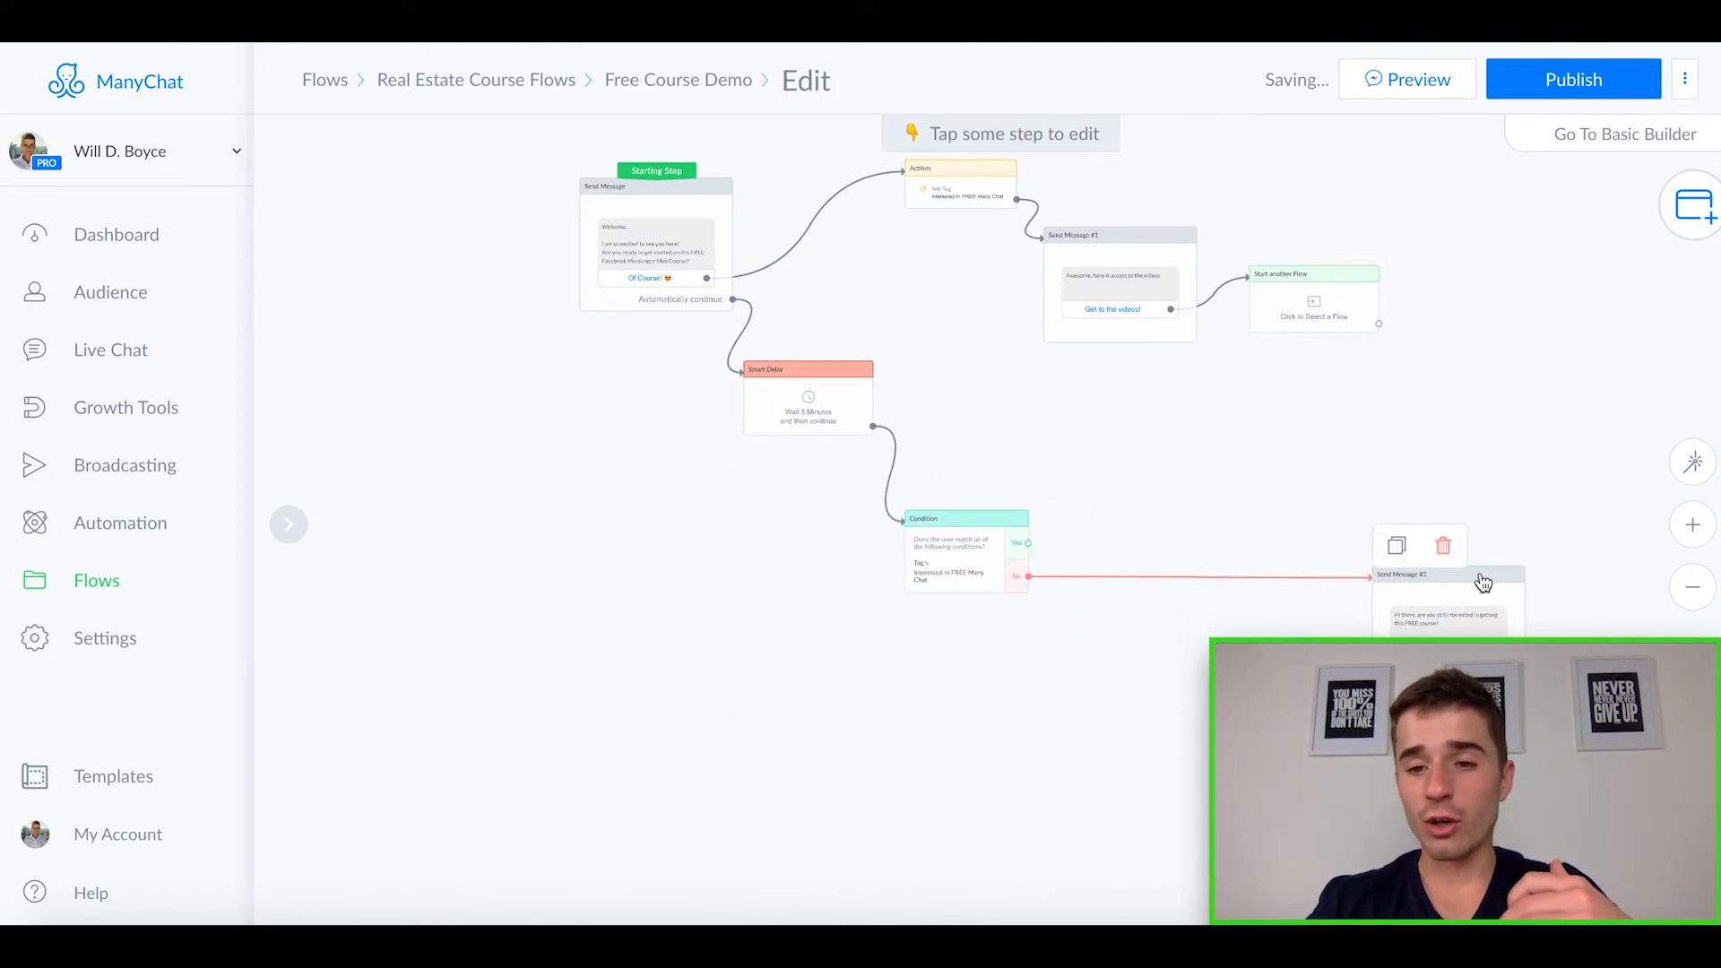
left_click_drag(1495, 580, 1217, 603)
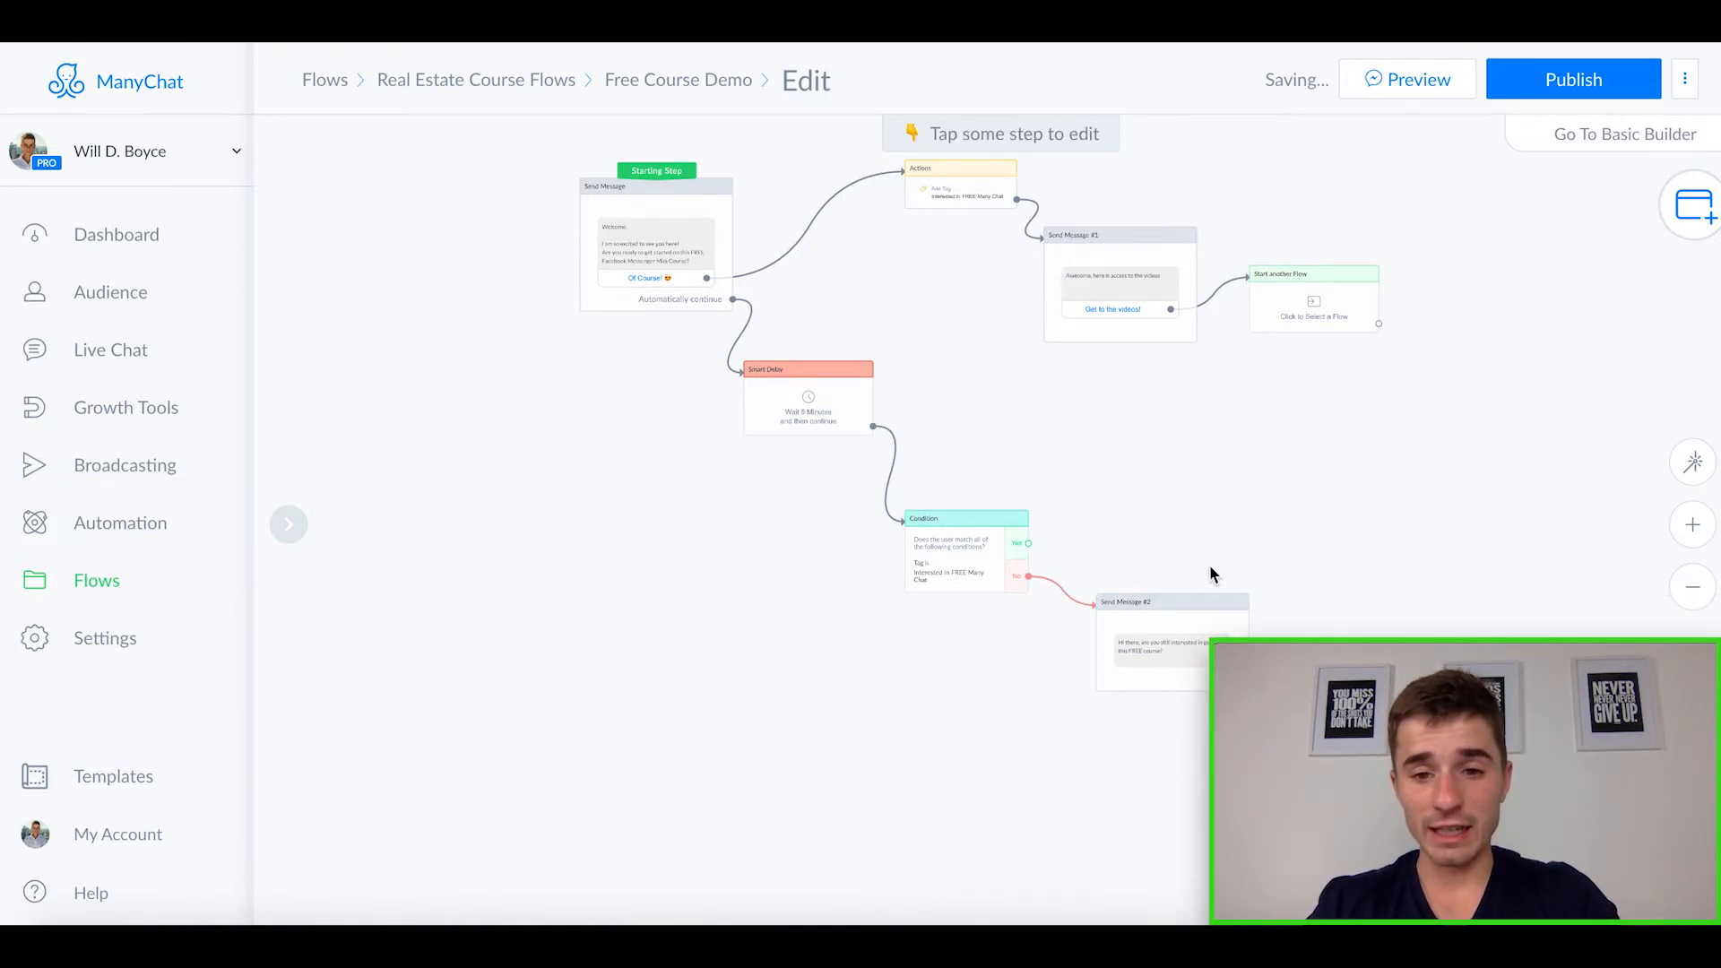
left_click_drag(1218, 606, 1253, 484)
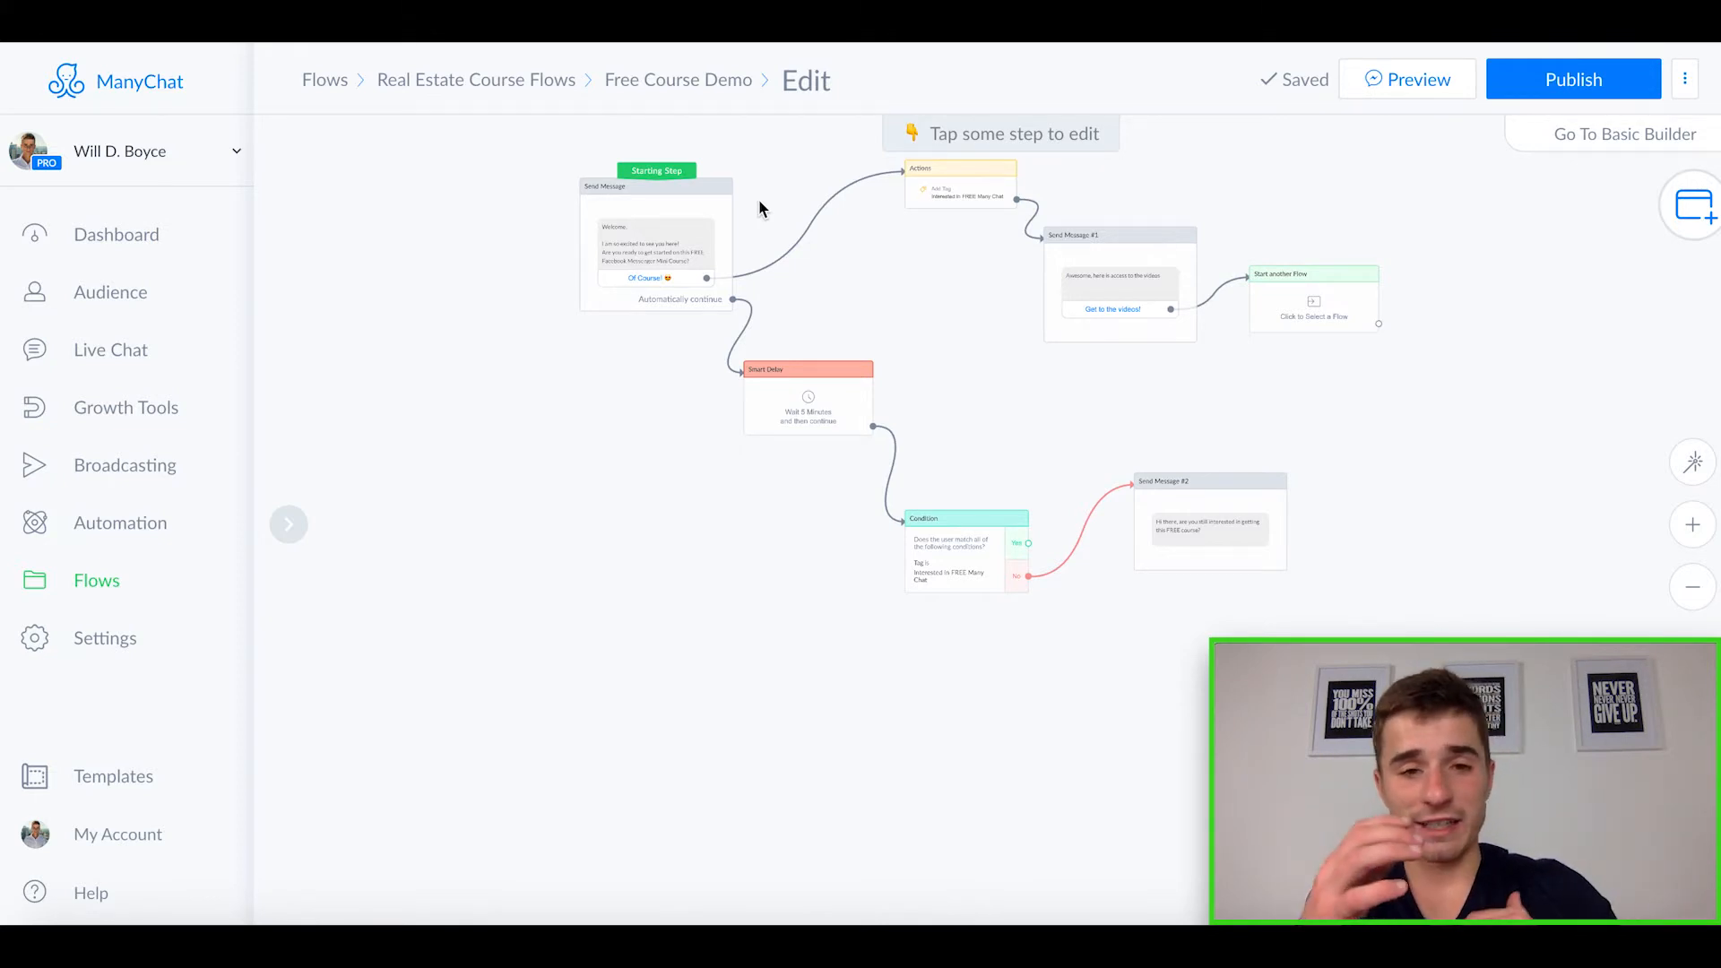
- Add a button titled "Yes" to the follow-up message asking about continued interest in the course
mouse_move(852, 410)
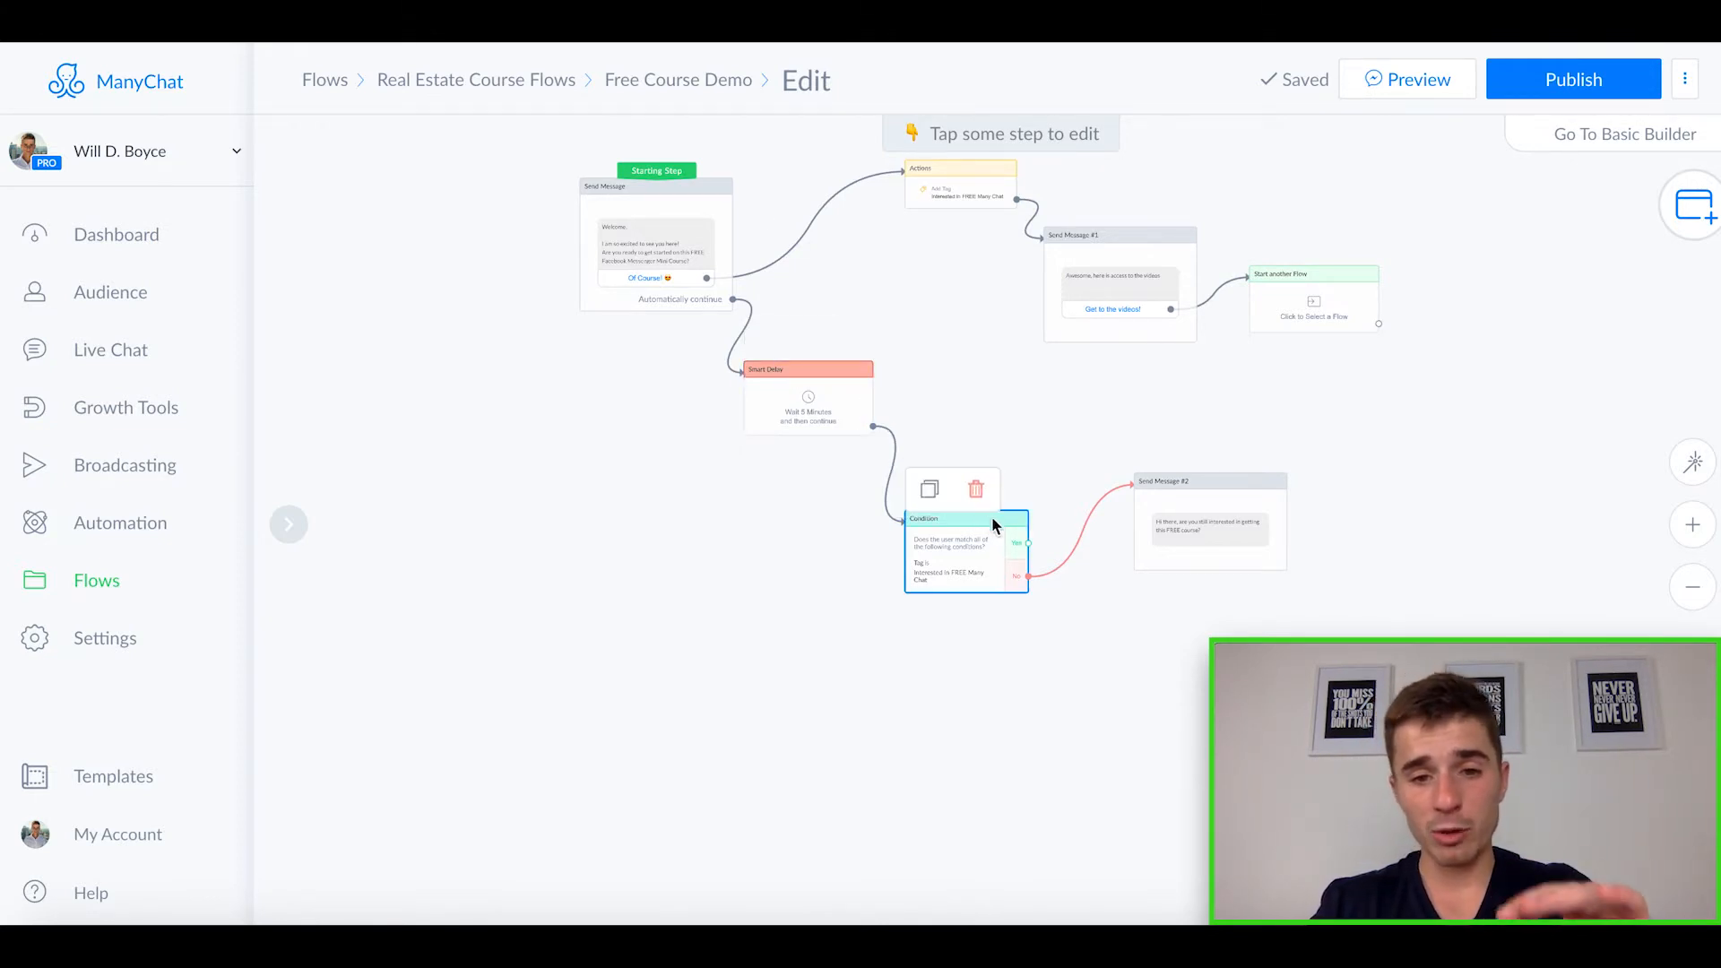
scroll(1001, 566, "up", 1)
scroll(1003, 568, "up", 2)
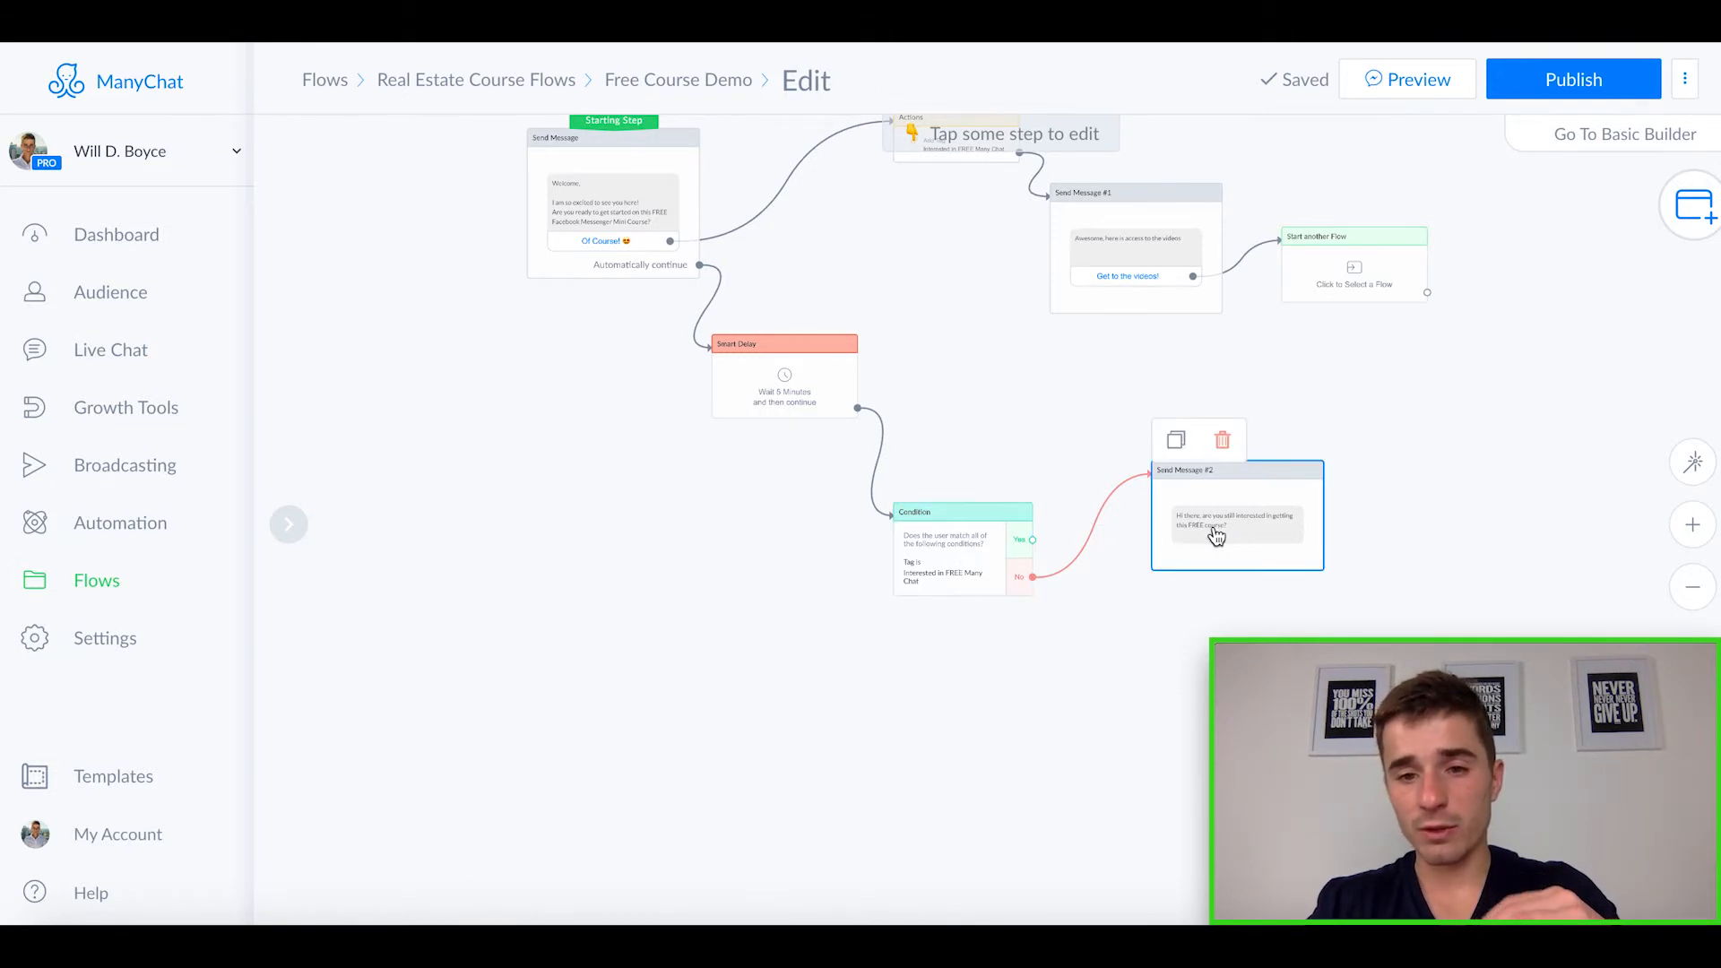
left_click(1292, 517)
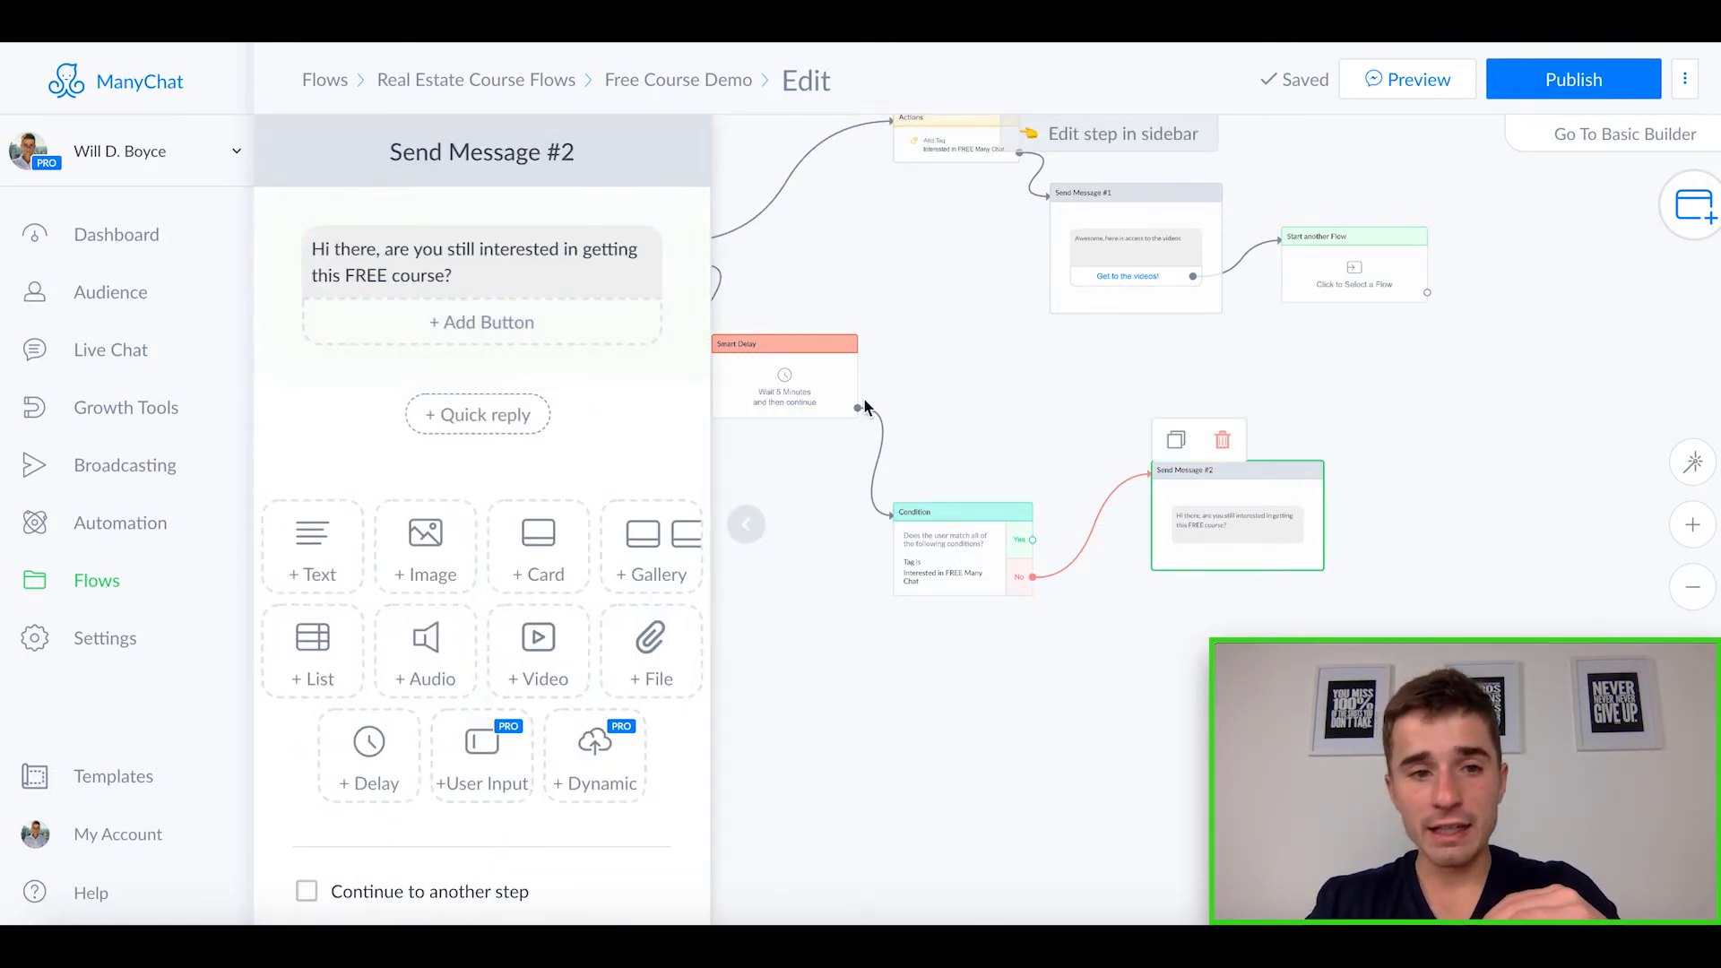
left_click(552, 325)
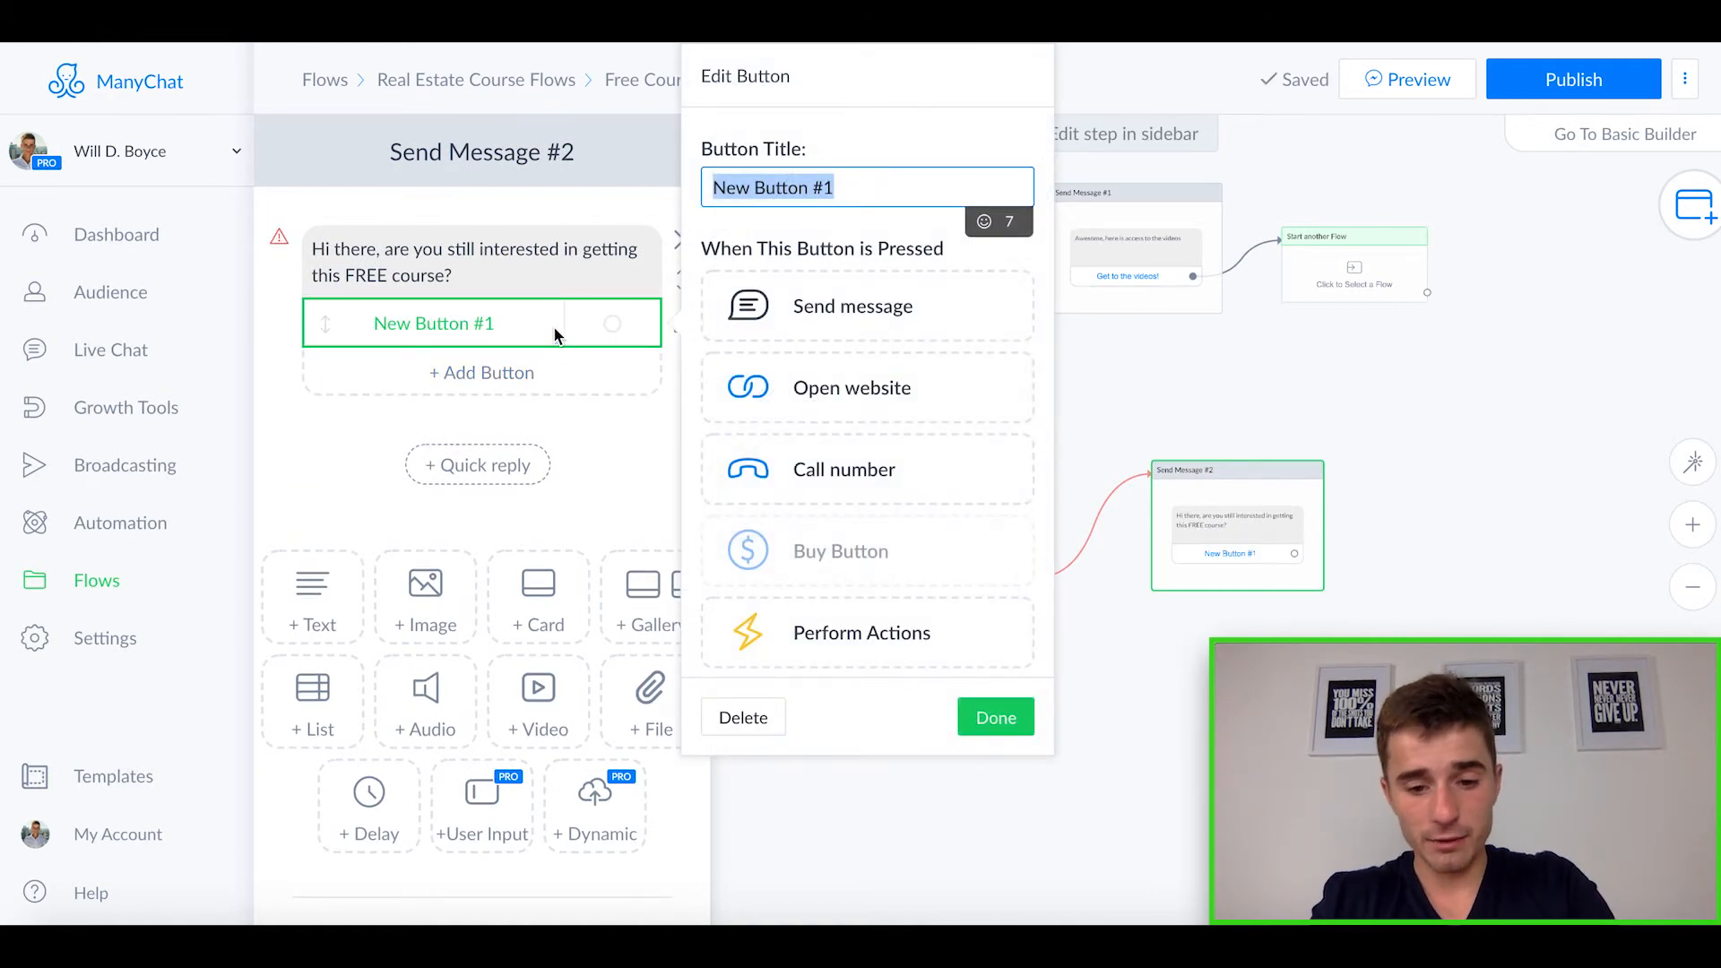
type("Yes")
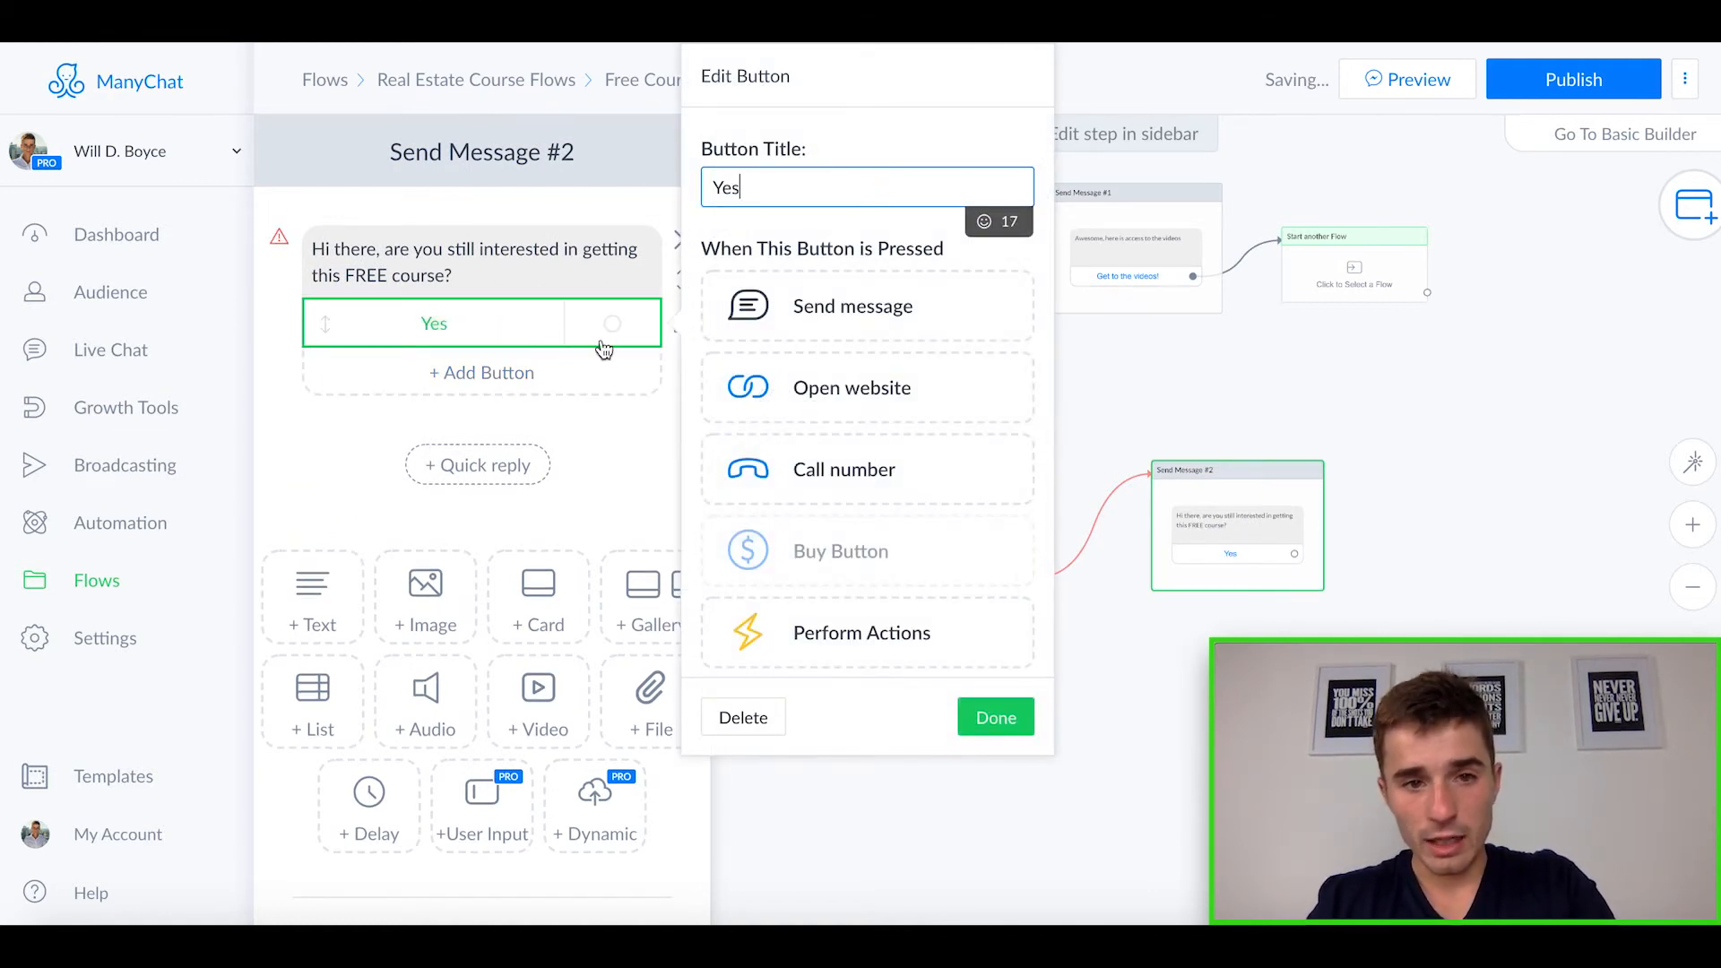
left_click(1377, 565)
- Connect the "Yes" button to a new Perform Actions step that adds the tag "Interested in FREE Many Chat"
left_click_drag(1295, 553, 862, 267)
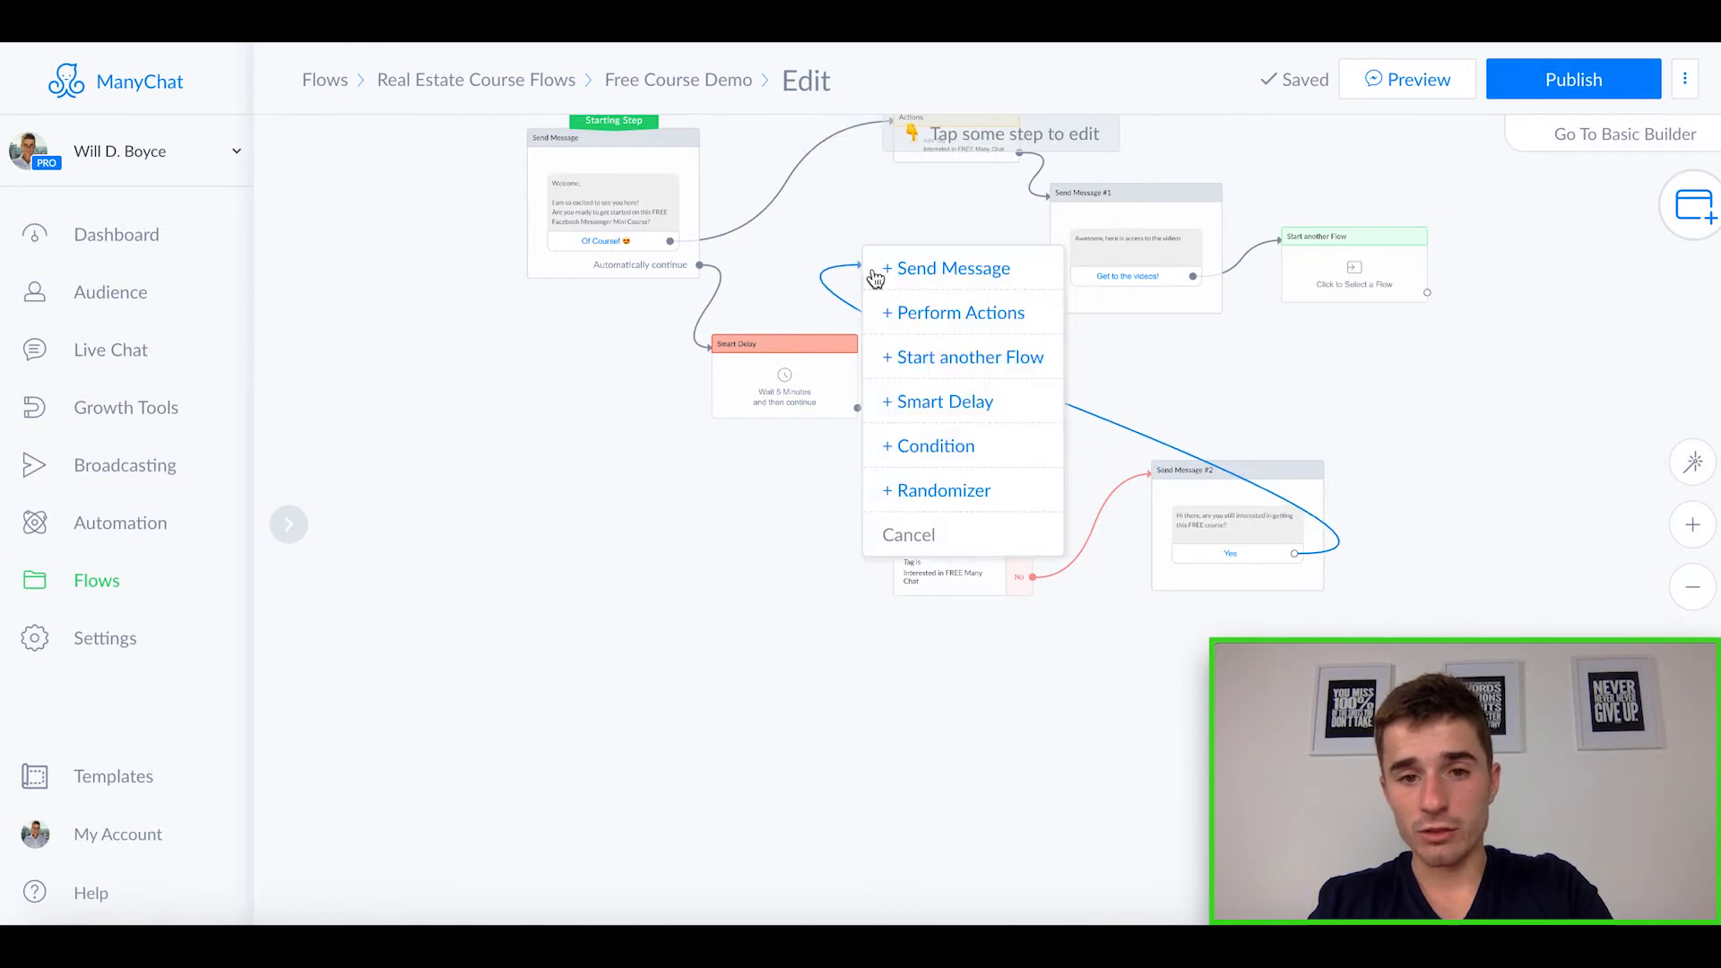
left_click(945, 314)
left_click(569, 280)
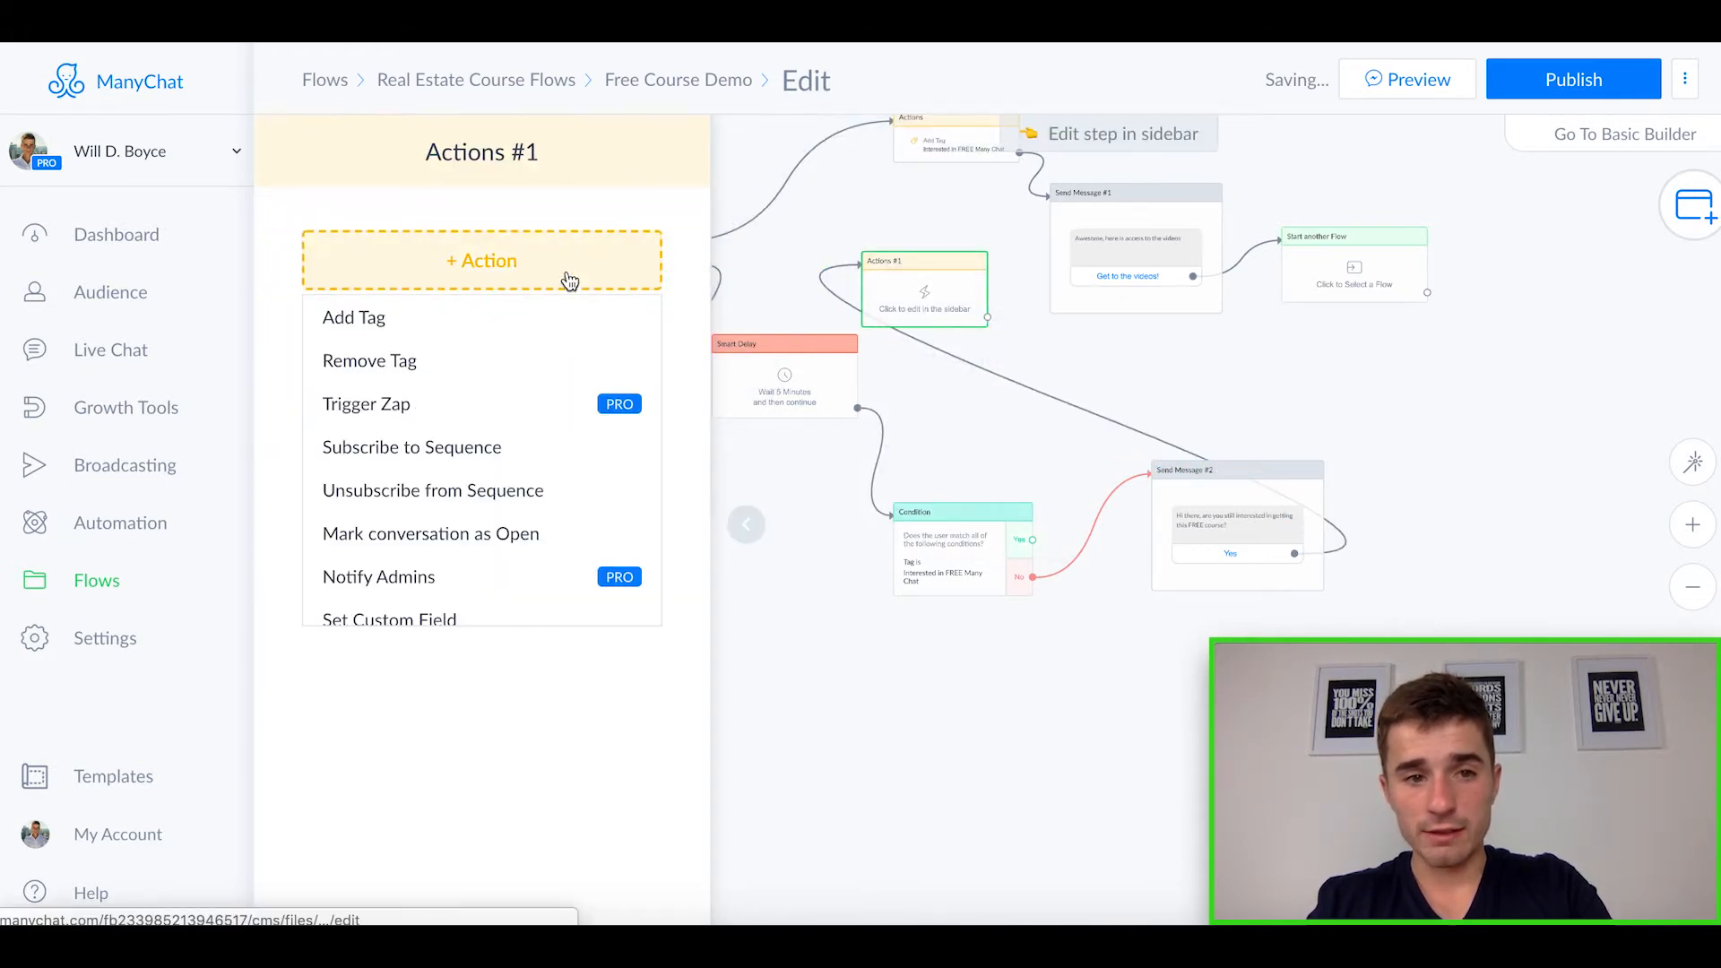
left_click(497, 320)
left_click(492, 294)
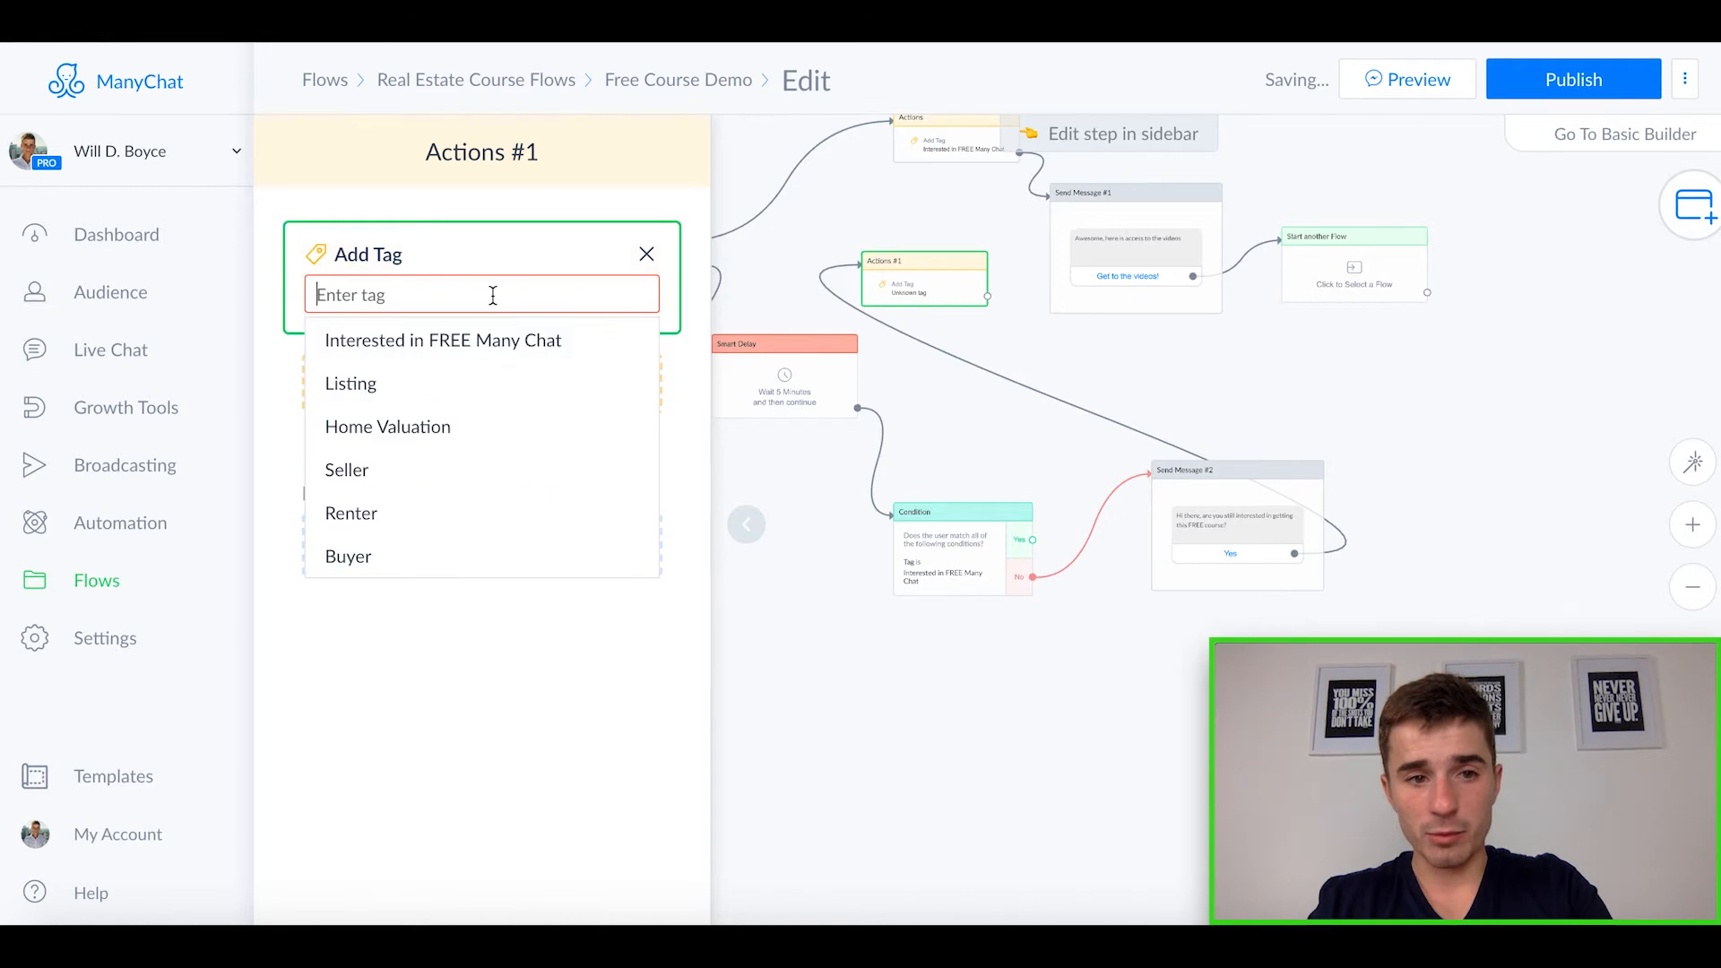
left_click(500, 340)
- Connect the new actions step to the videos message and shift the follow-up message slightly upward
left_click(989, 297)
left_click(1057, 207)
left_click(1241, 389)
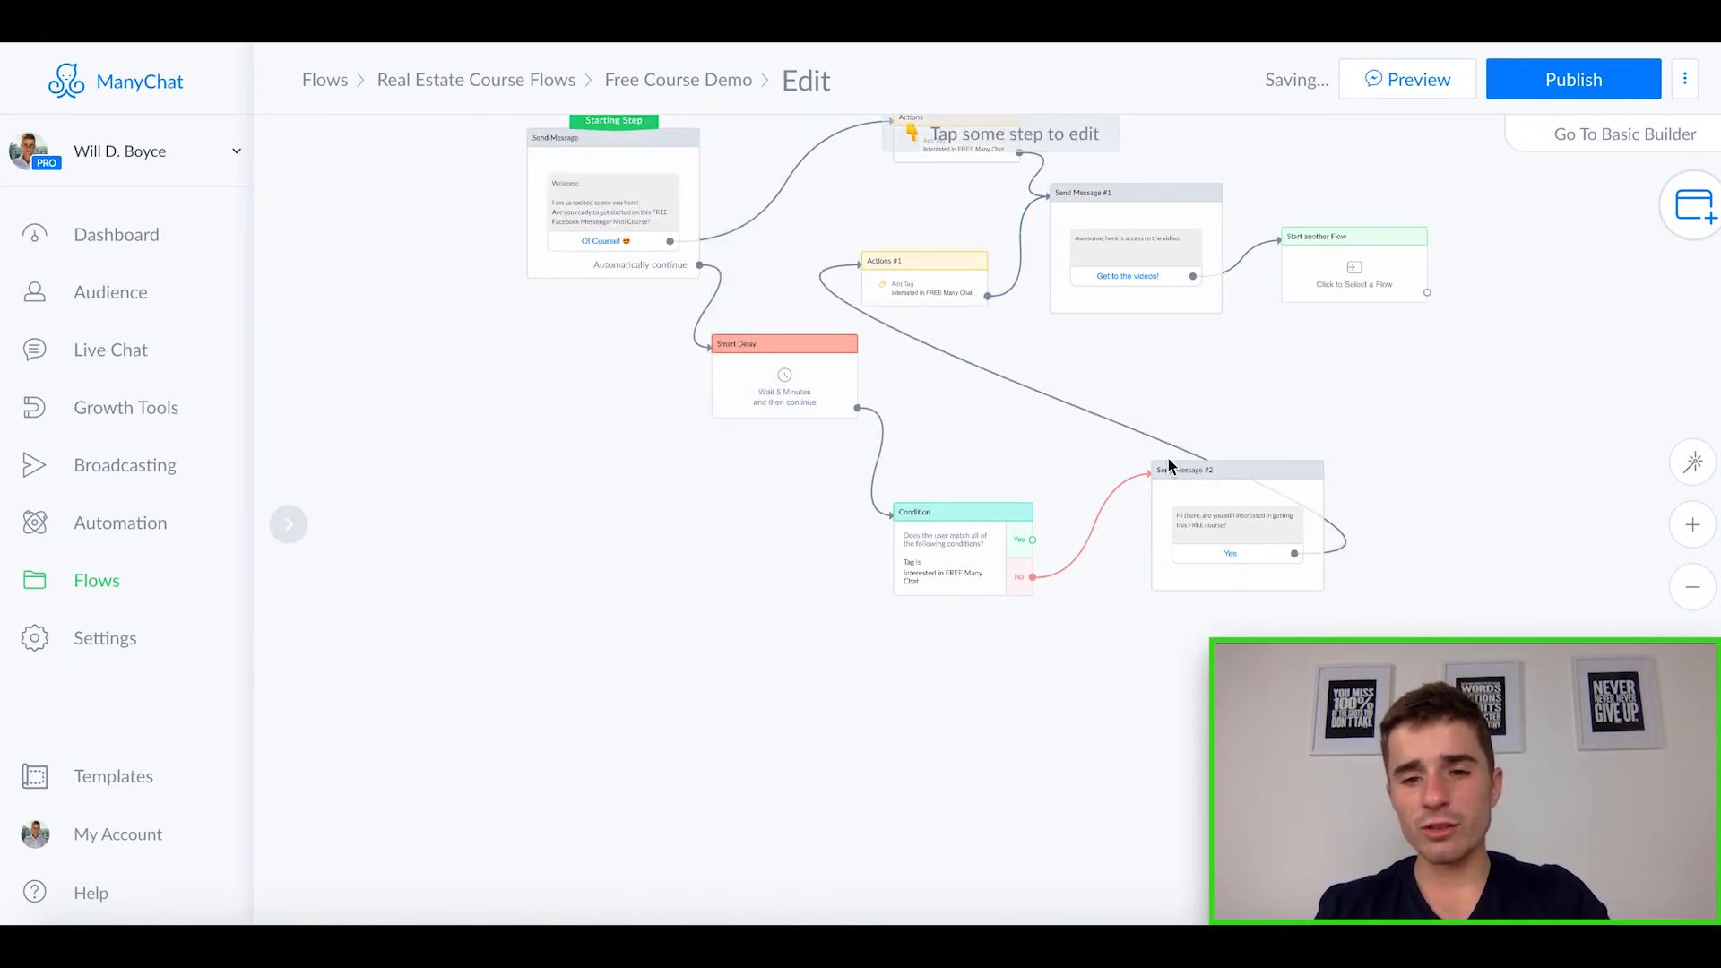
left_click_drag(1256, 472, 1253, 434)
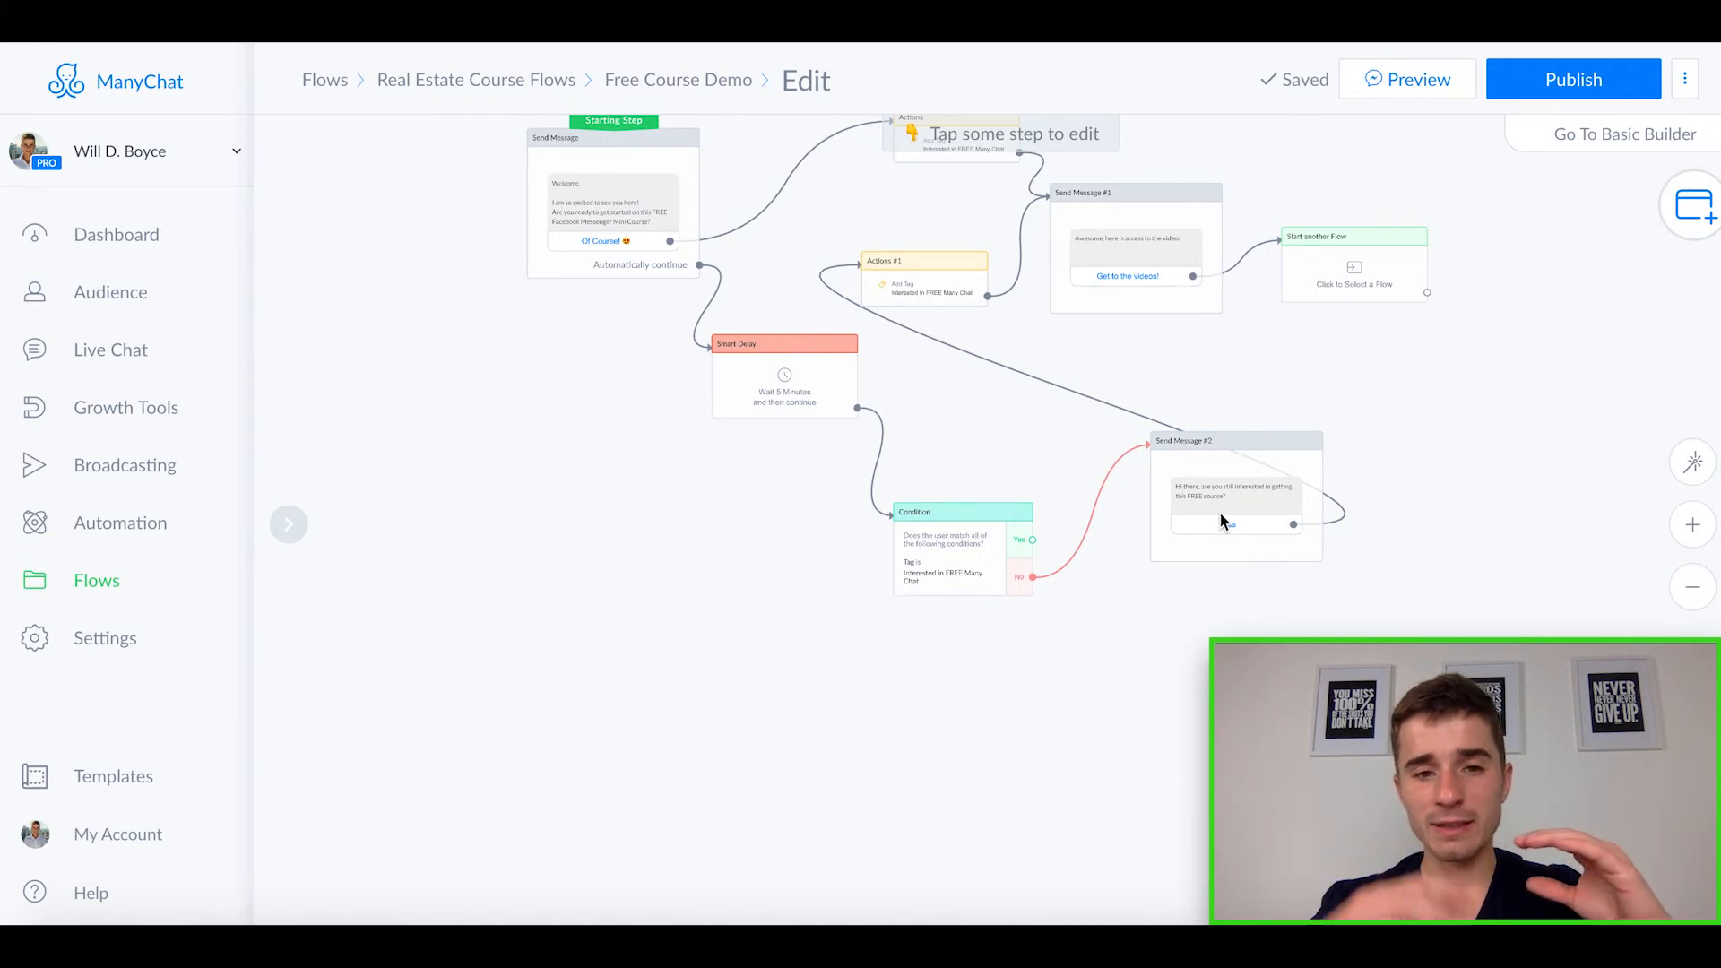
left_click(972, 336)
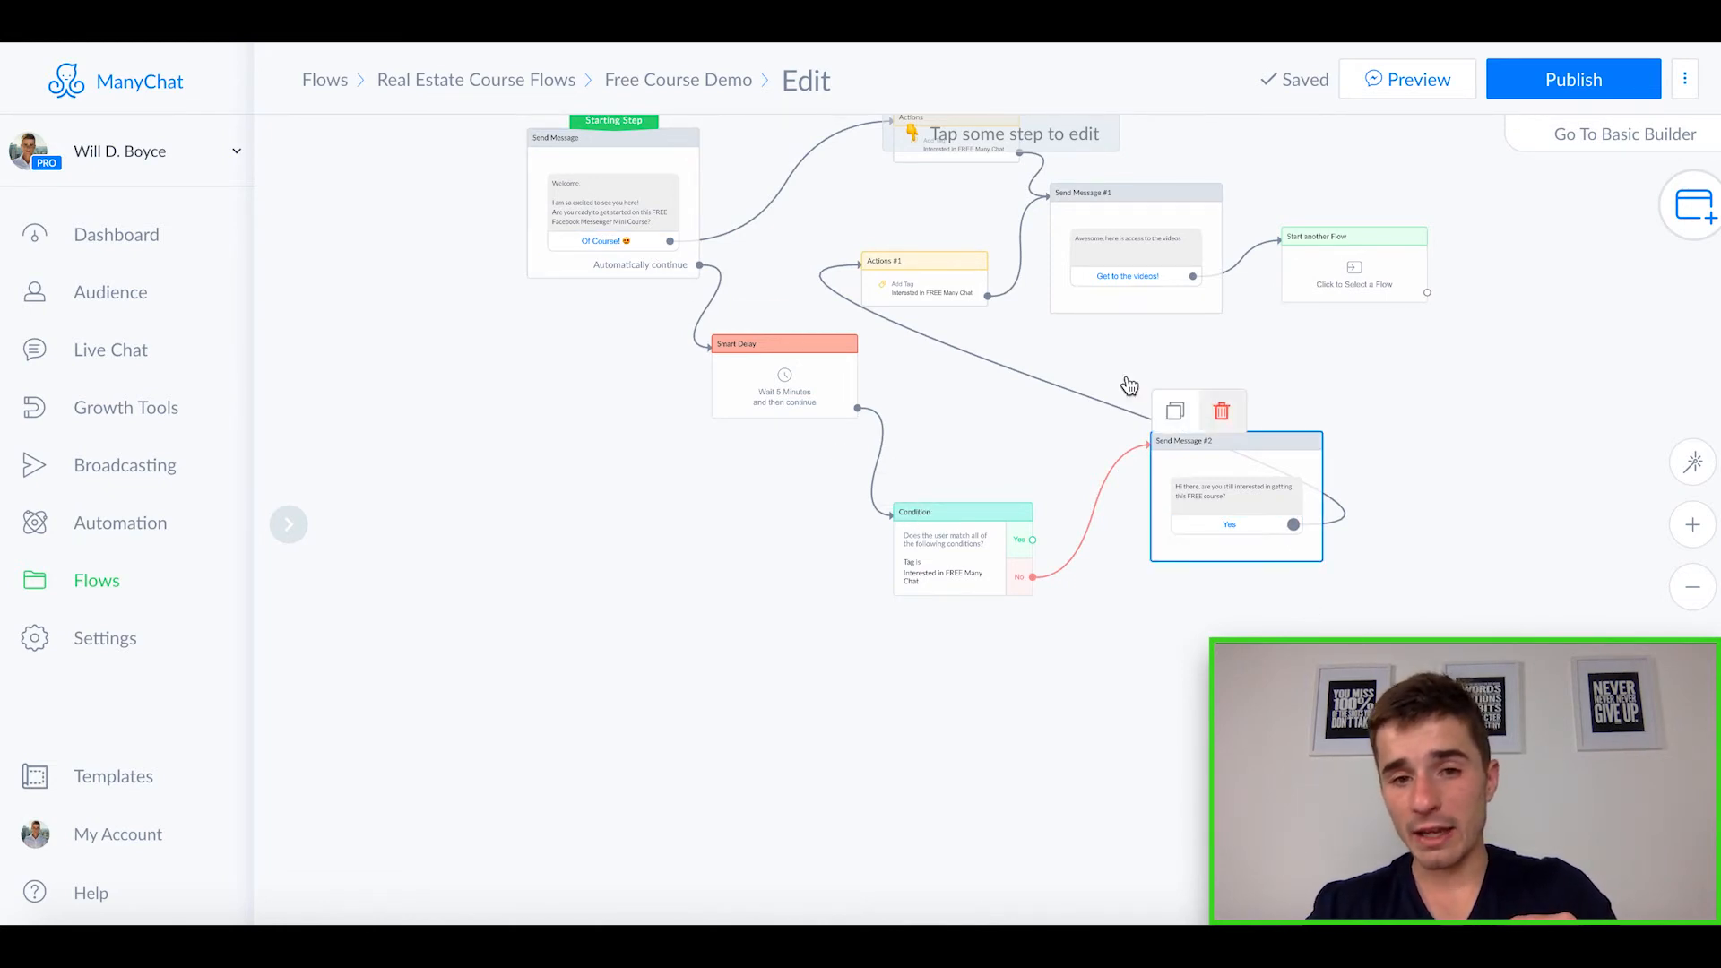
- Add a second button titled "No" to the follow-up message, below the "Yes" button
left_click(1296, 487)
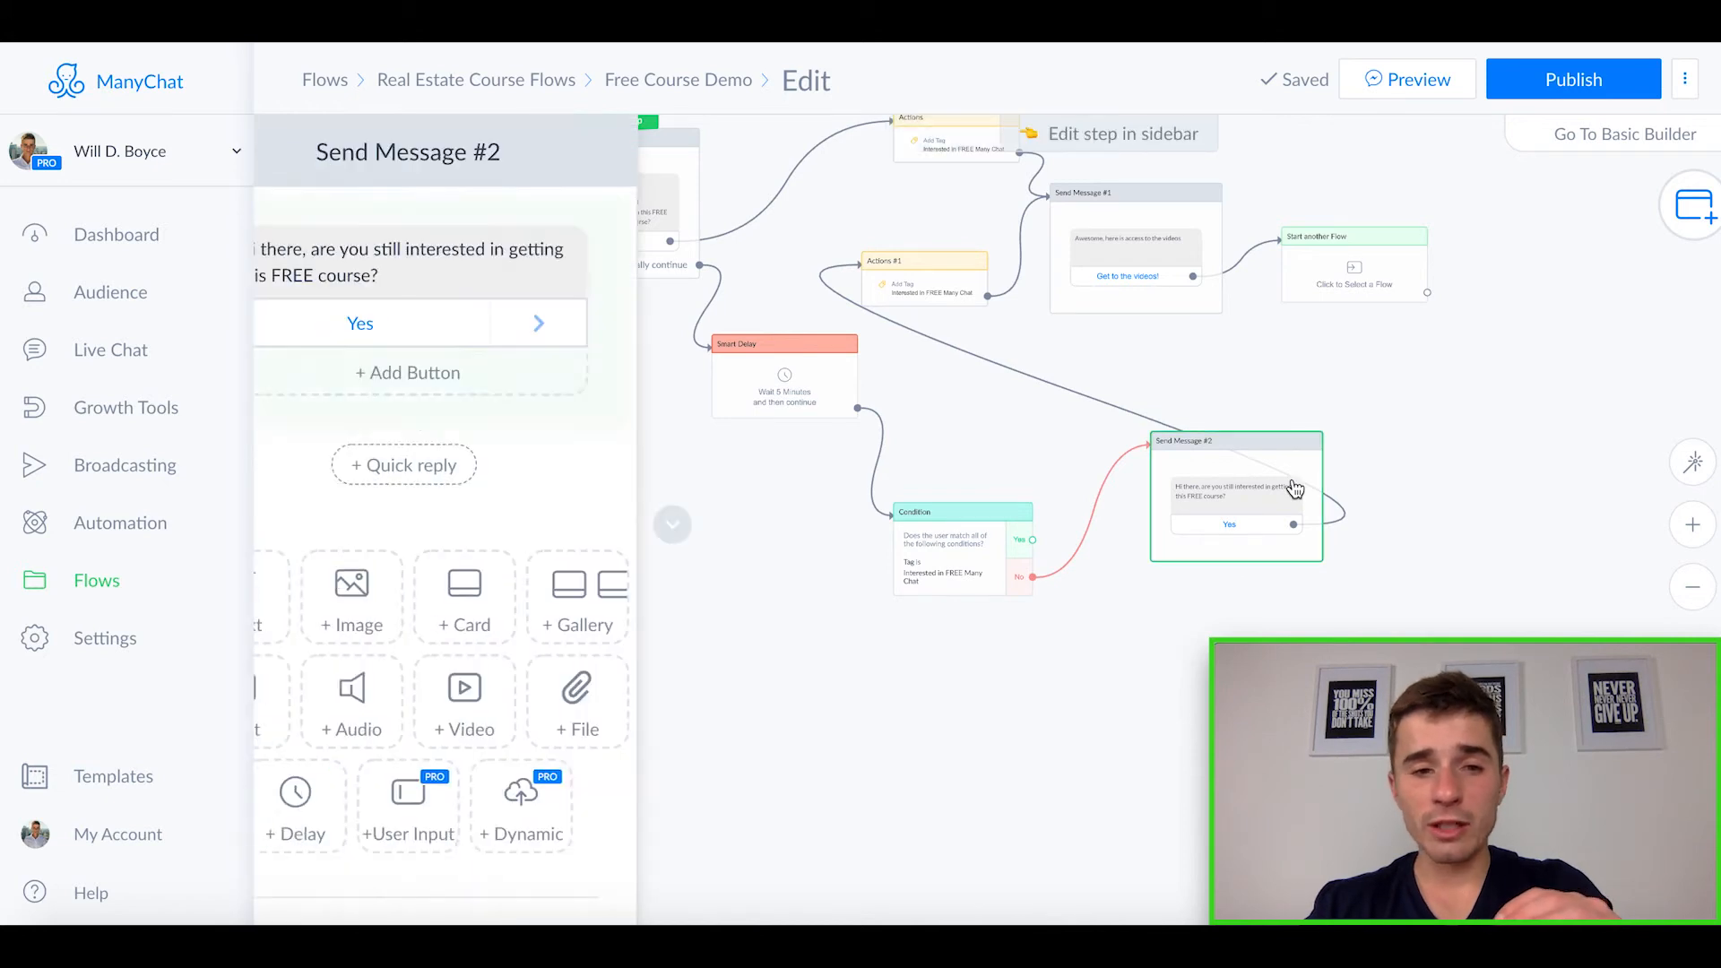
left_click(513, 379)
type("No")
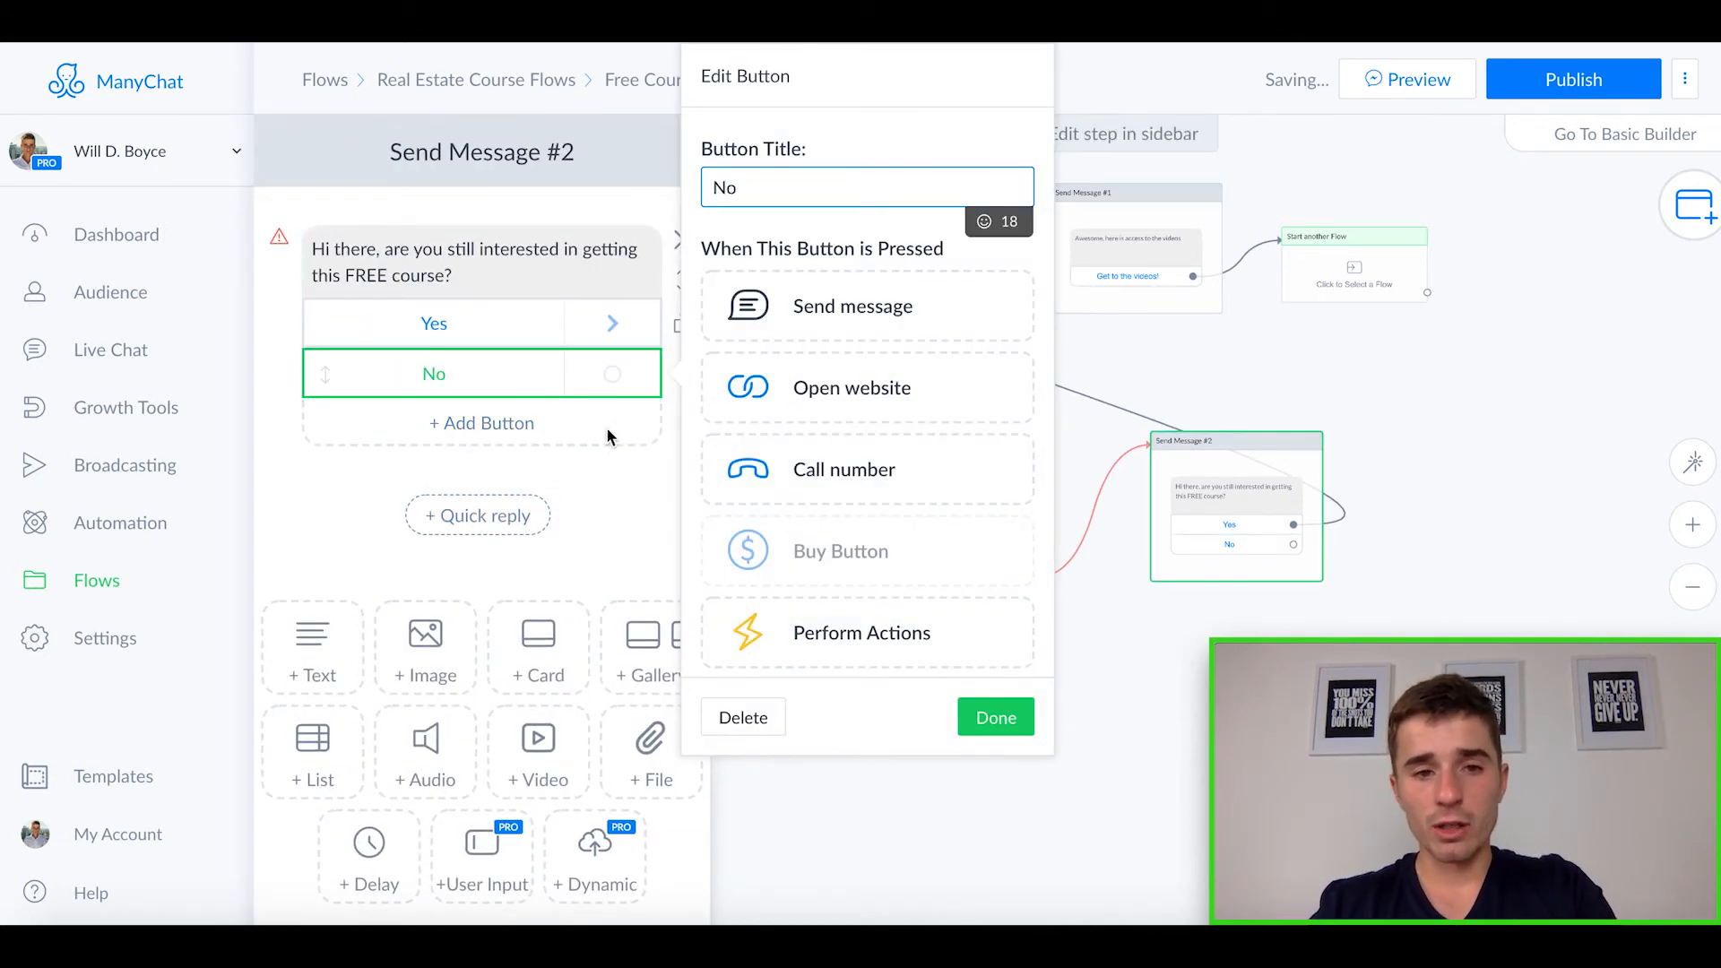
- Connect the follow-up message's "No" button to a new Send Message step placed below and beyond the follow-up message
left_click(622, 532)
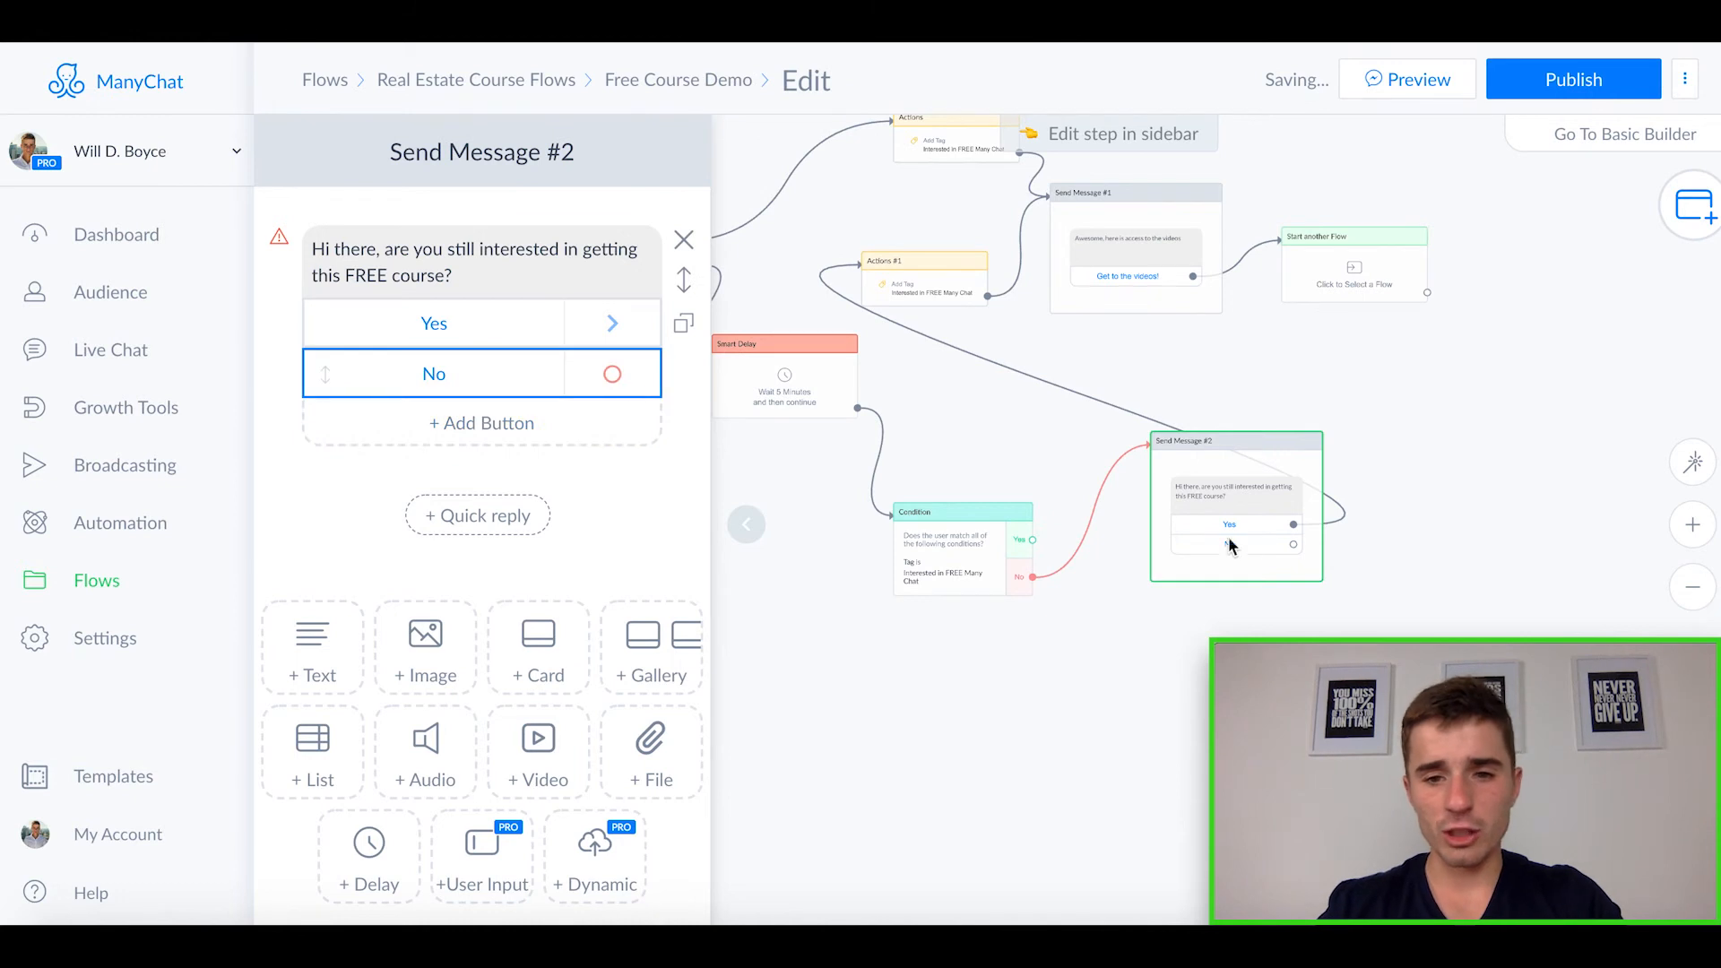
left_click(1293, 544)
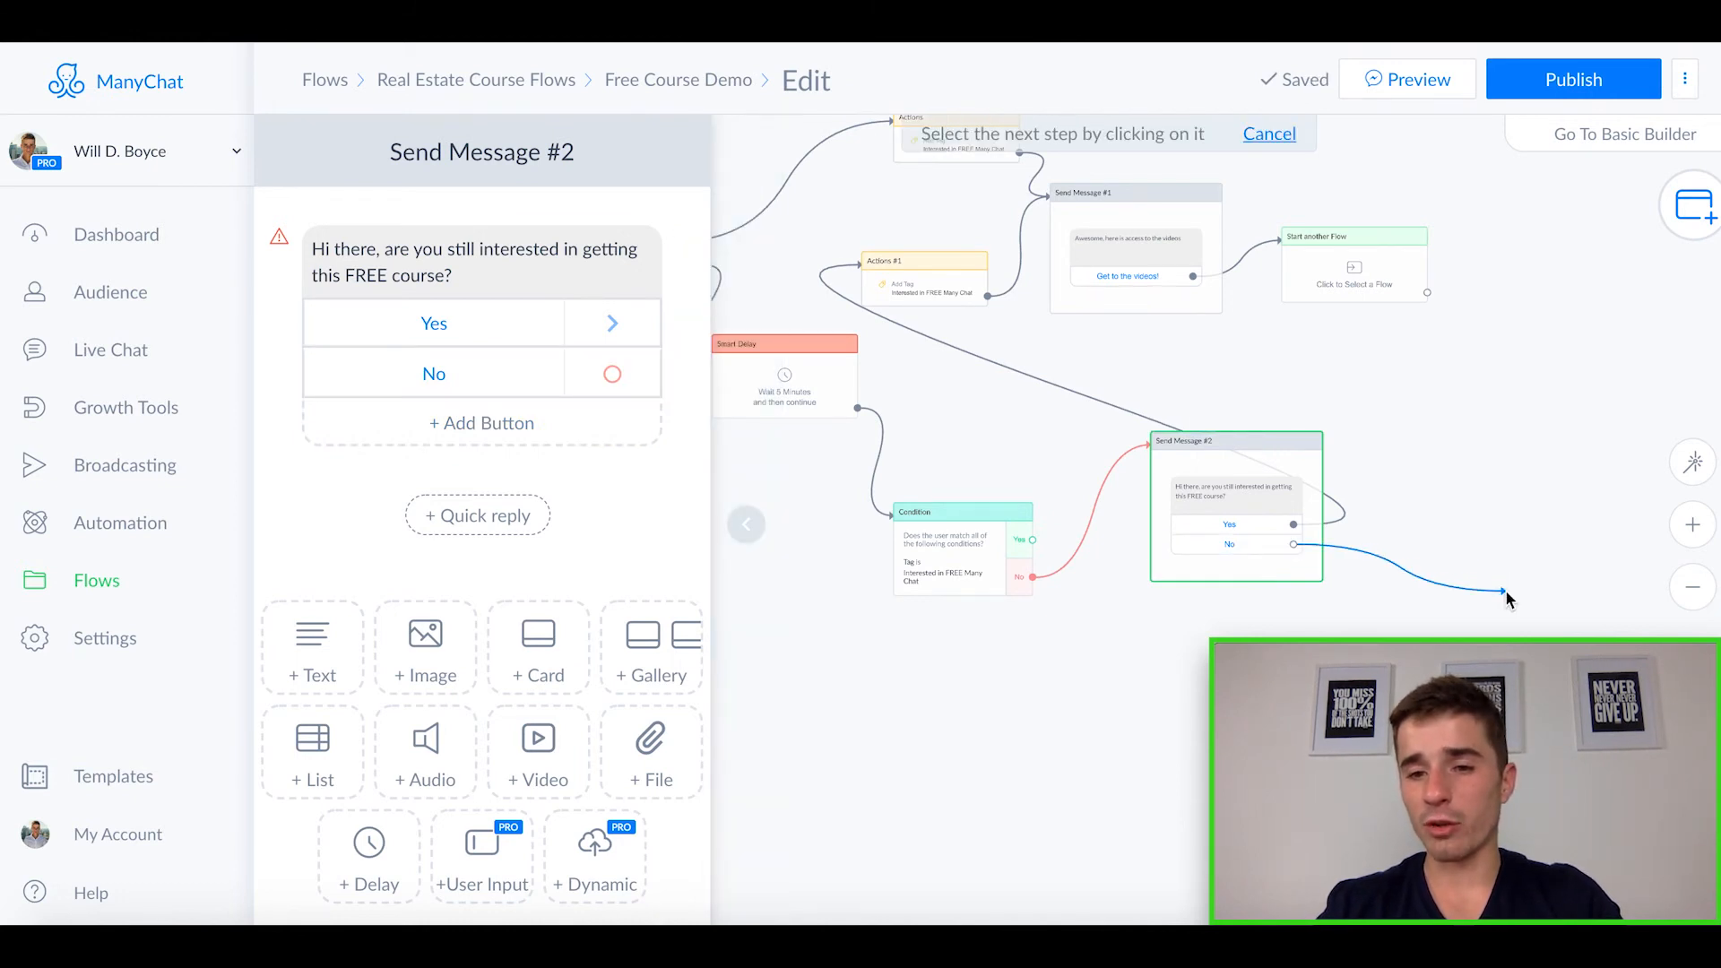
left_click(1508, 599)
left_click(1402, 342)
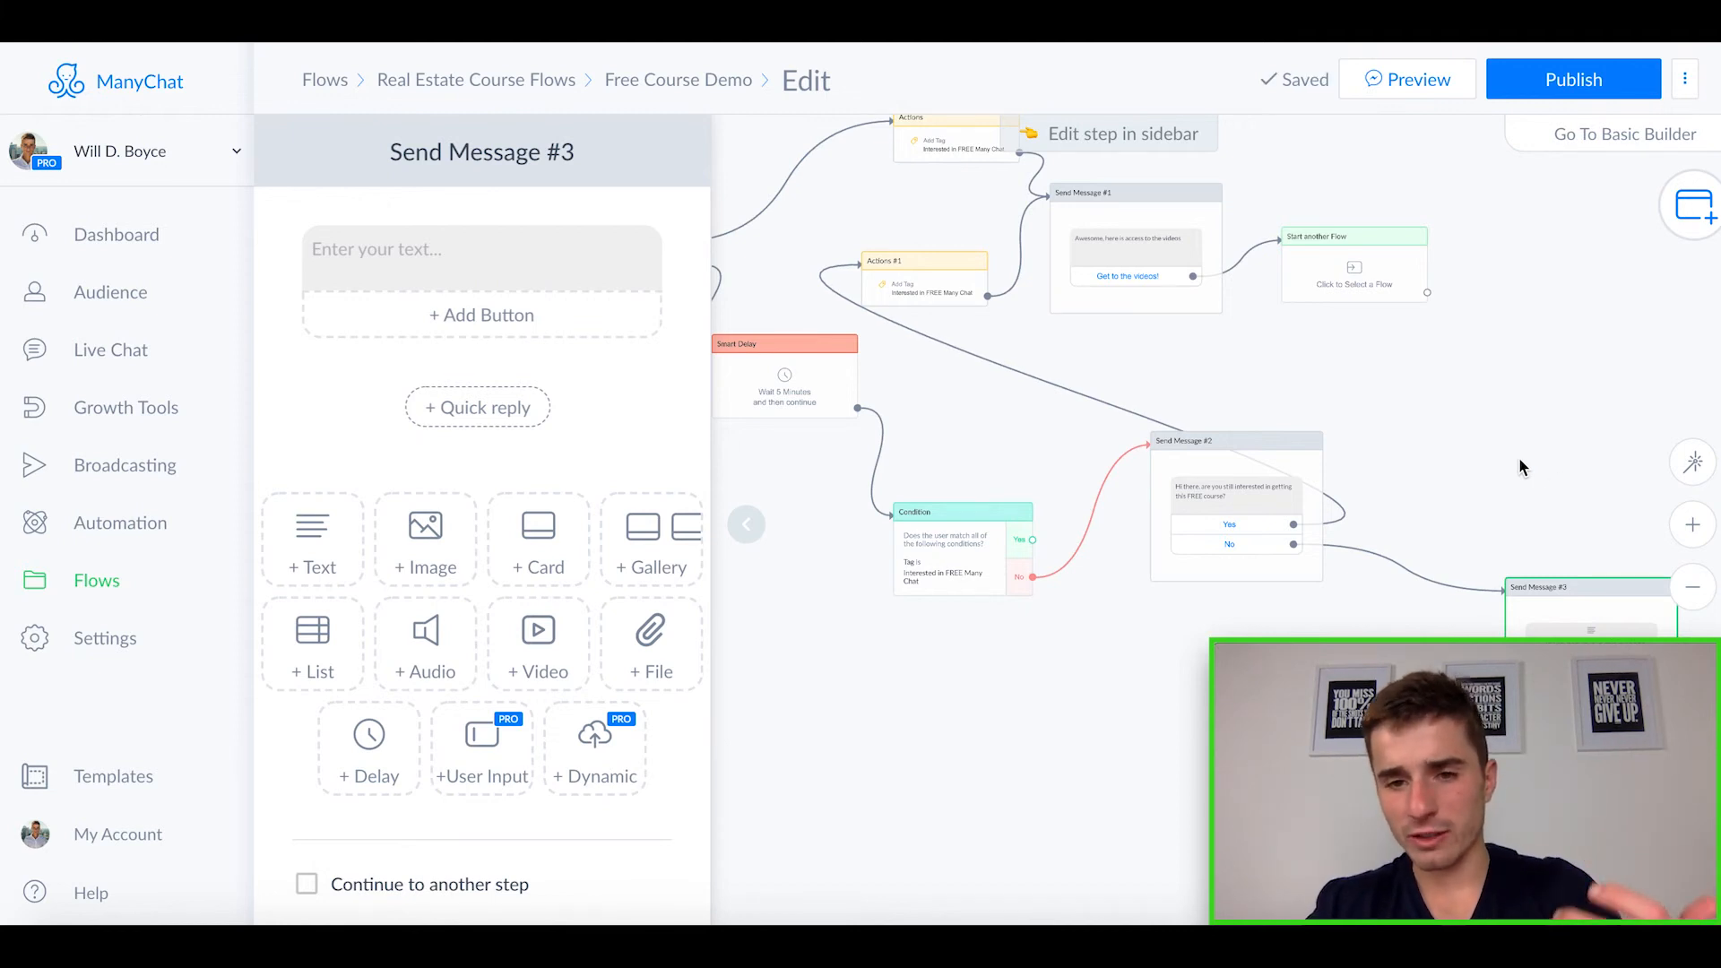
- Remove the empty text block from the new message connected to the "No" button and close the step's editor
scroll(1519, 457, "down", 1)
left_click_drag(1519, 457, 1445, 425)
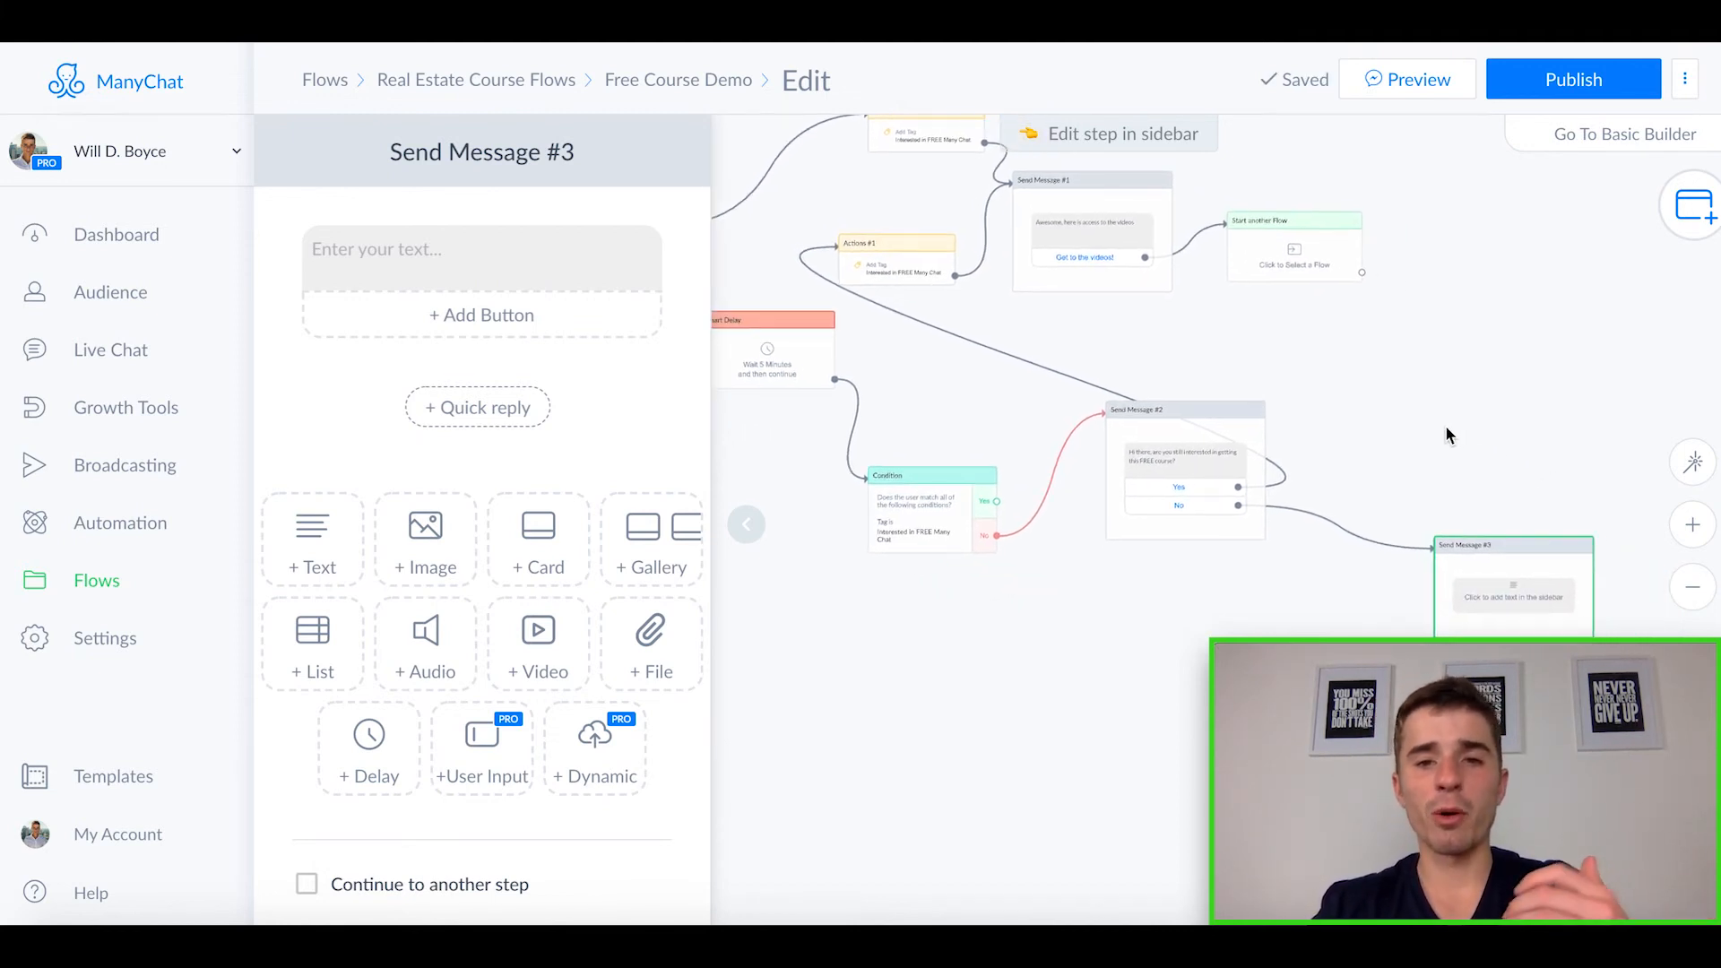
scroll(1445, 425, "down", 1)
mouse_move(668, 224)
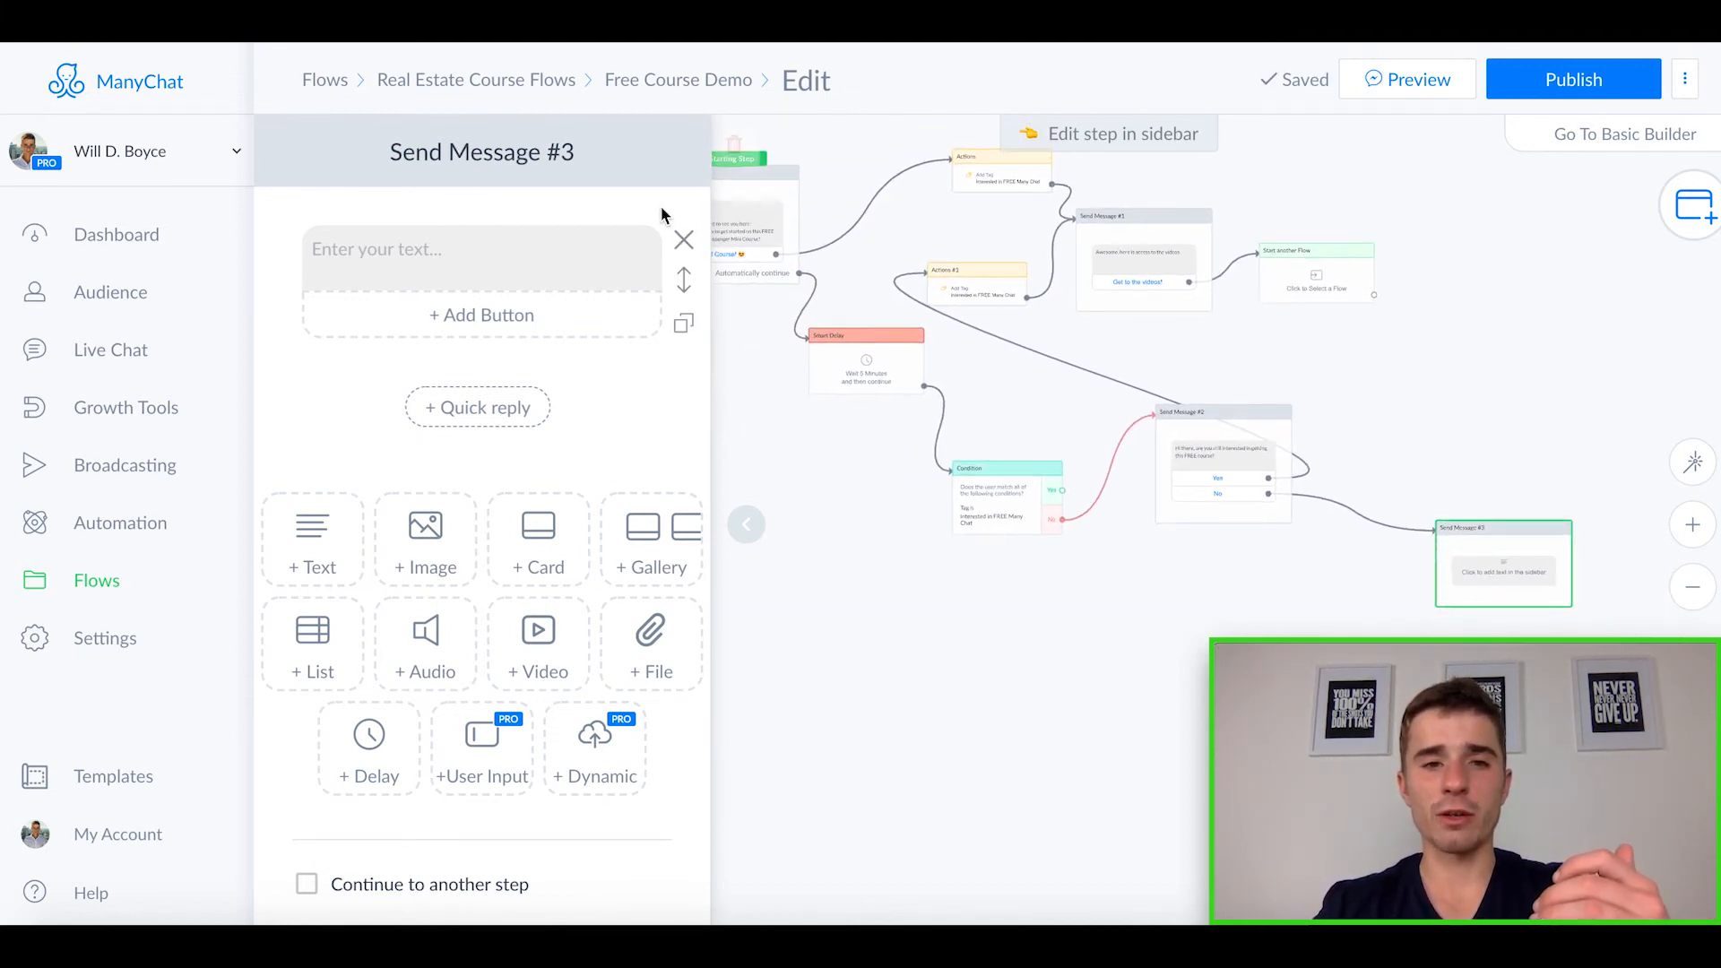
left_click(692, 244)
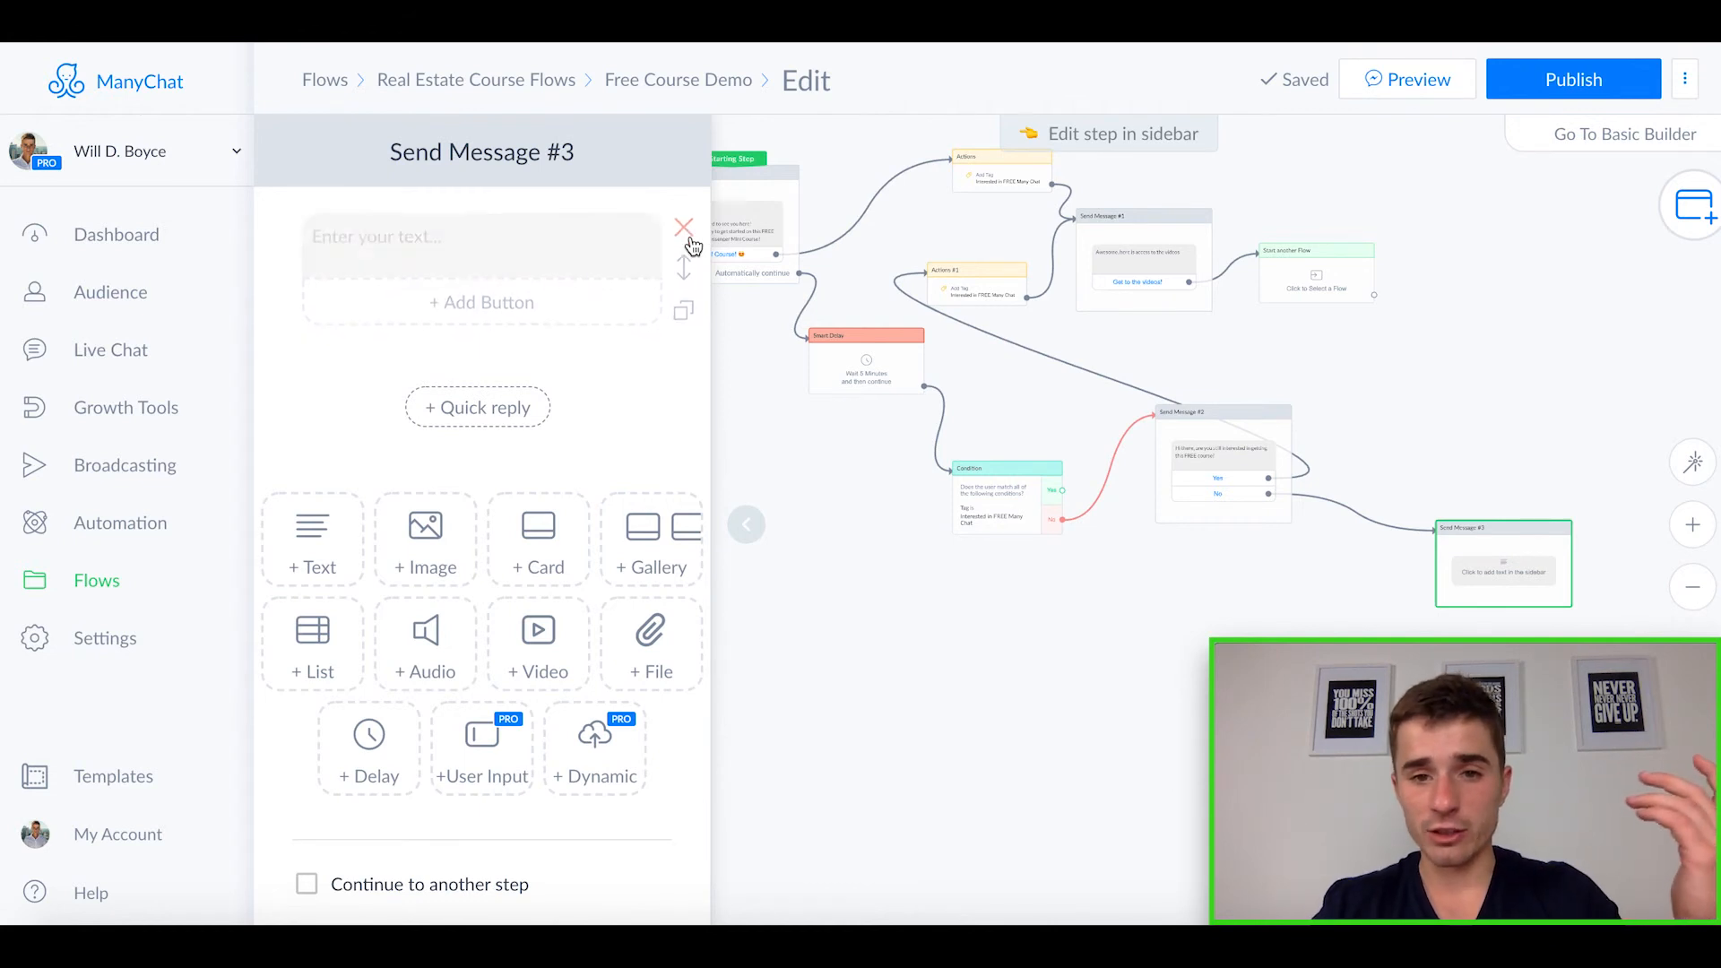
left_click(966, 640)
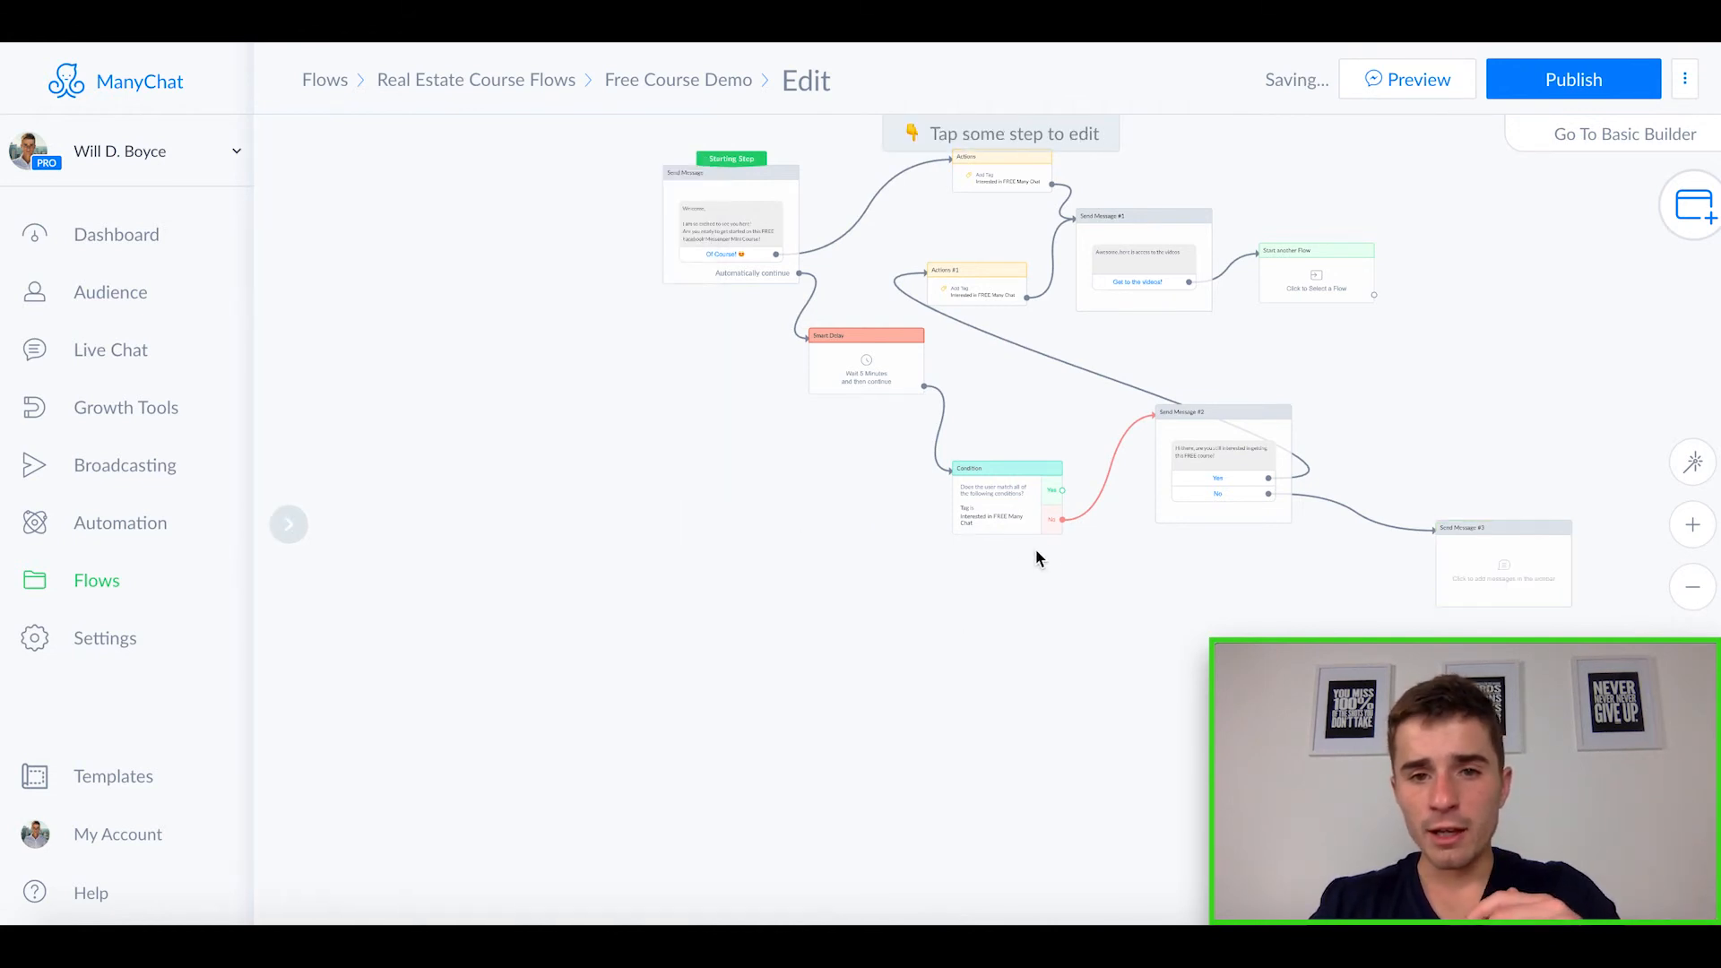
left_click_drag(1556, 441, 1277, 492)
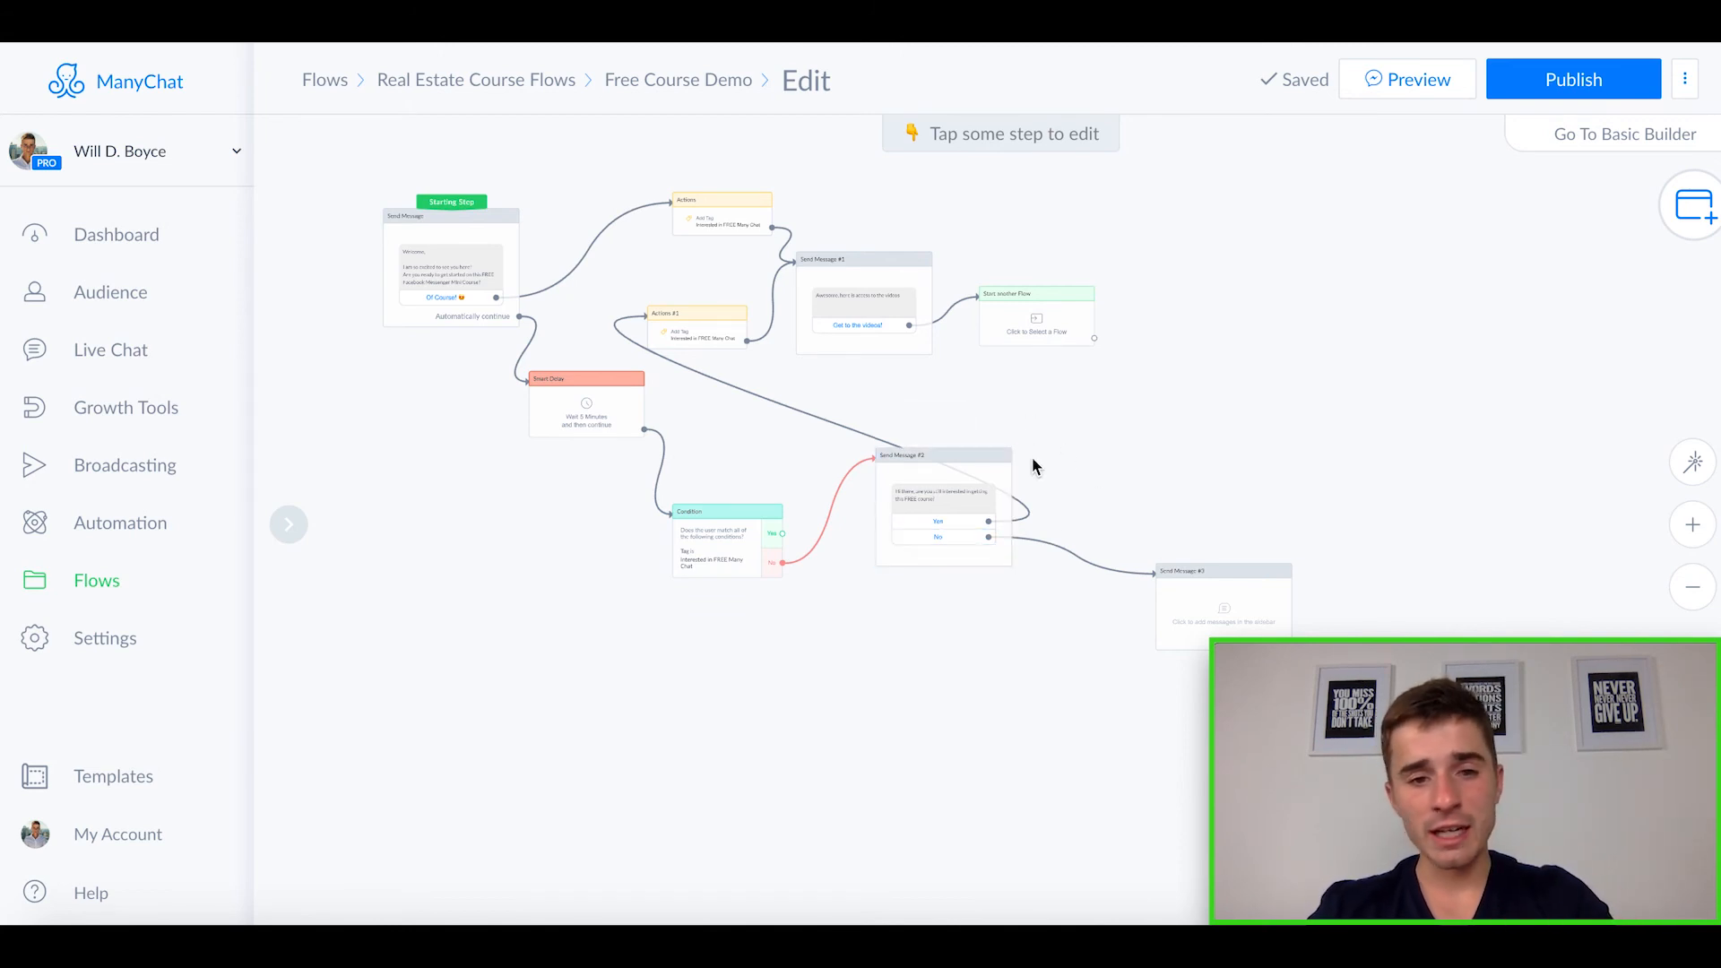
mouse_move(993, 466)
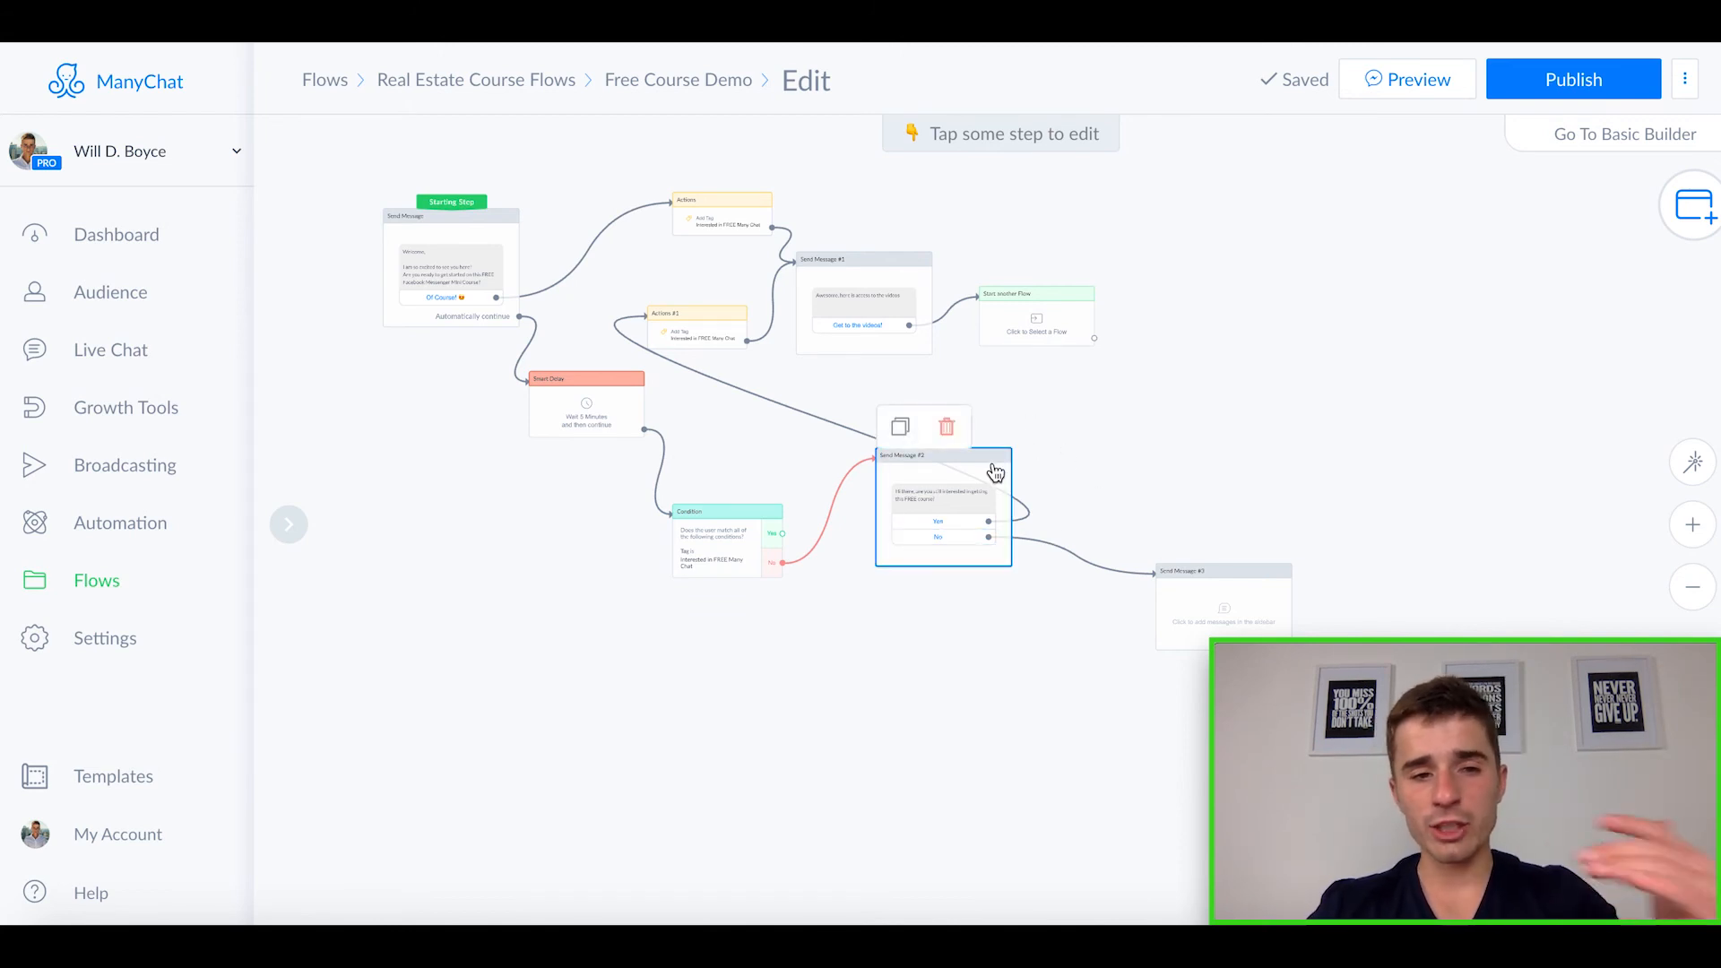